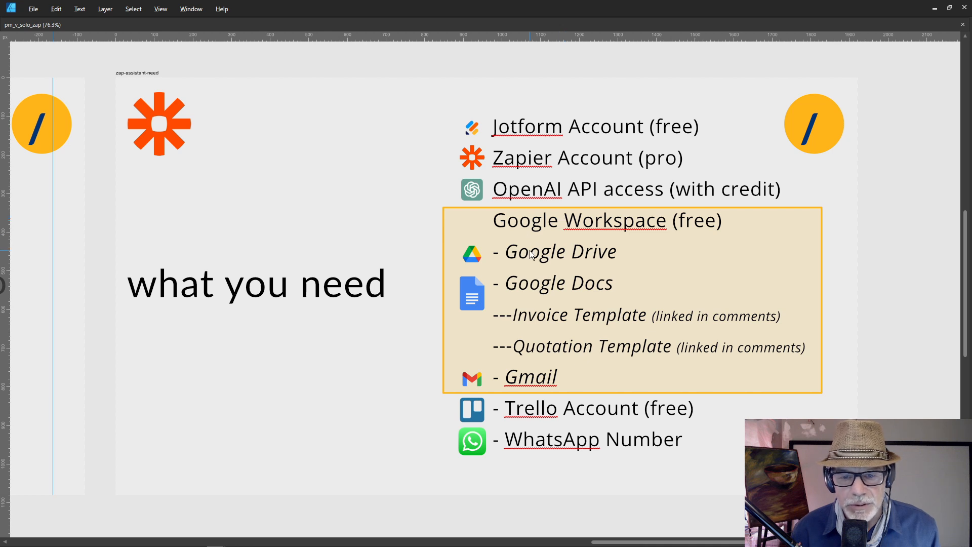
Step: Close the Affinity Designer requirements slide to return to Zapier's My Zaps list in Firefox
scroll(532, 254, "down", 1)
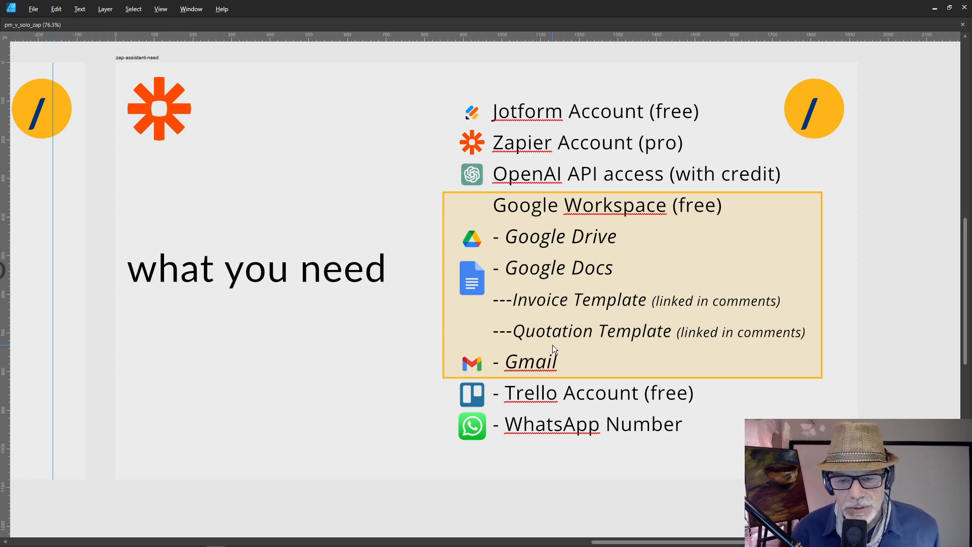
scroll(551, 346, "down", 1)
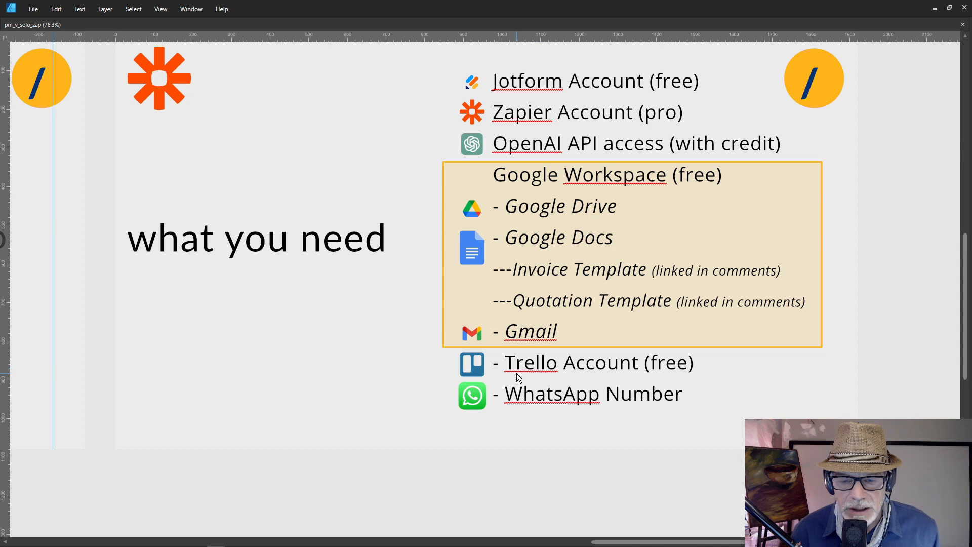
scroll(516, 376, "down", 1)
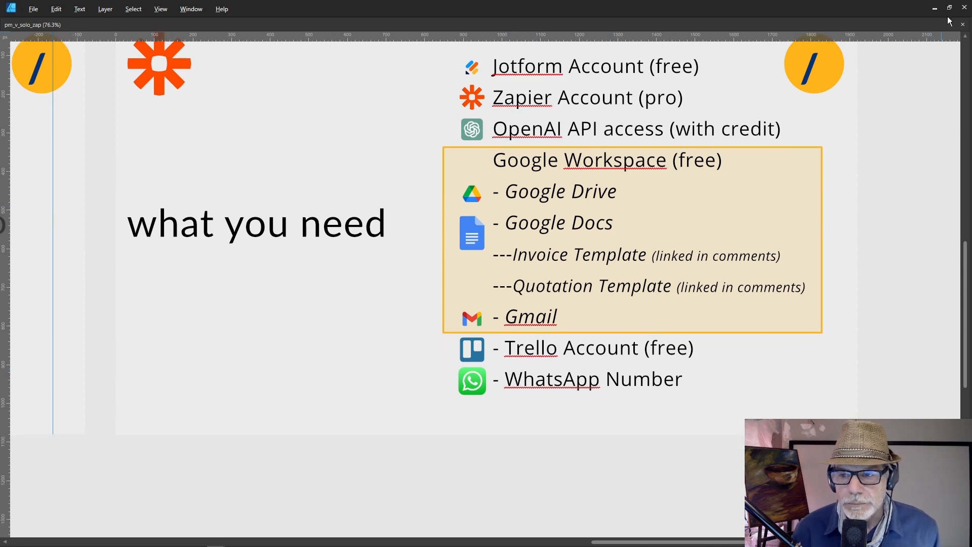
left_click(965, 9)
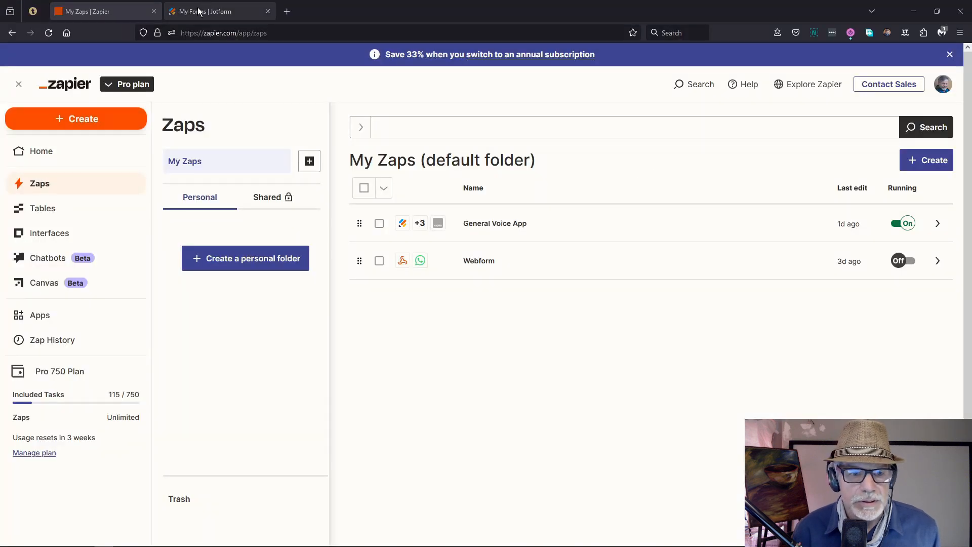
Step: From the Jotform My Forms tab, create a new blank Classic Form
left_click(197, 10)
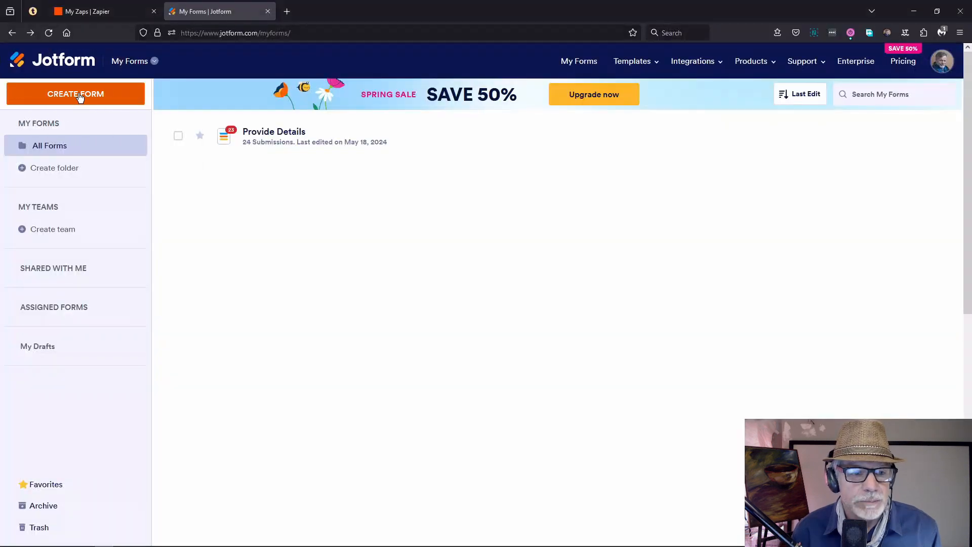
left_click(79, 96)
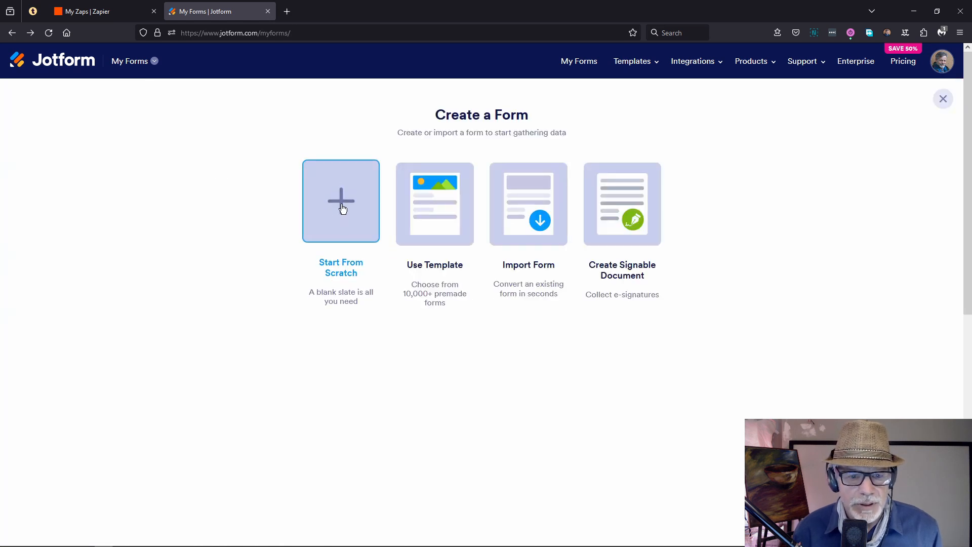
left_click(342, 206)
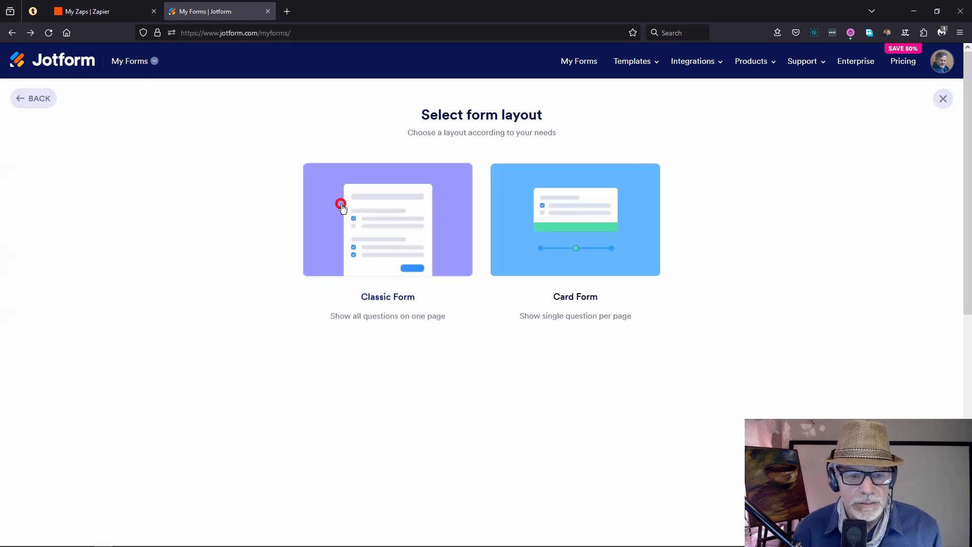
left_click(396, 212)
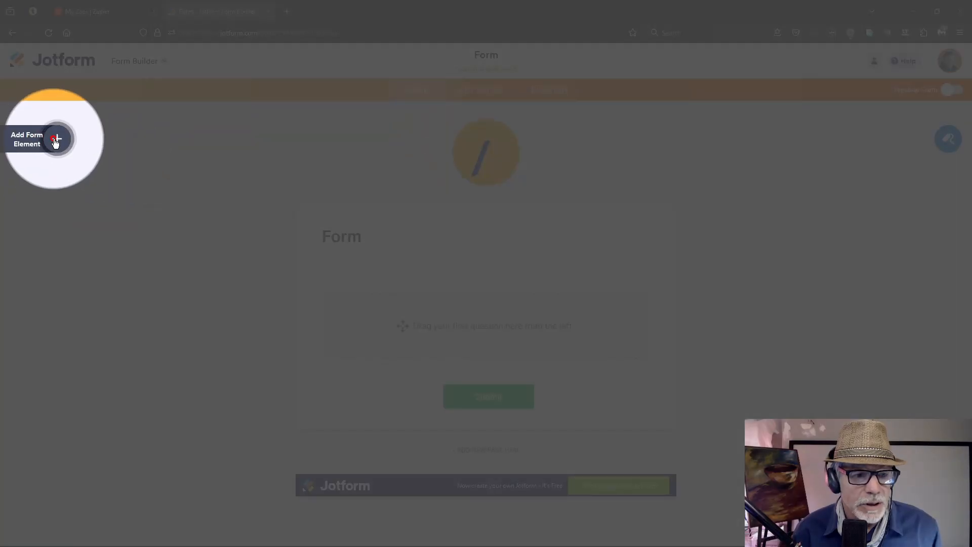
Step: Search the widgets for 'recor' and drop the Voice Recorder widget onto the form
left_click(56, 140)
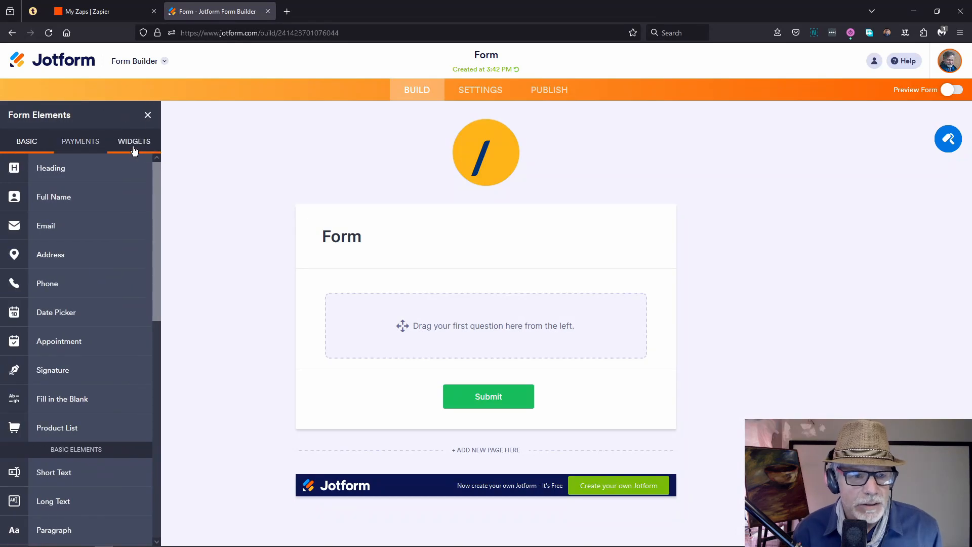
left_click(134, 147)
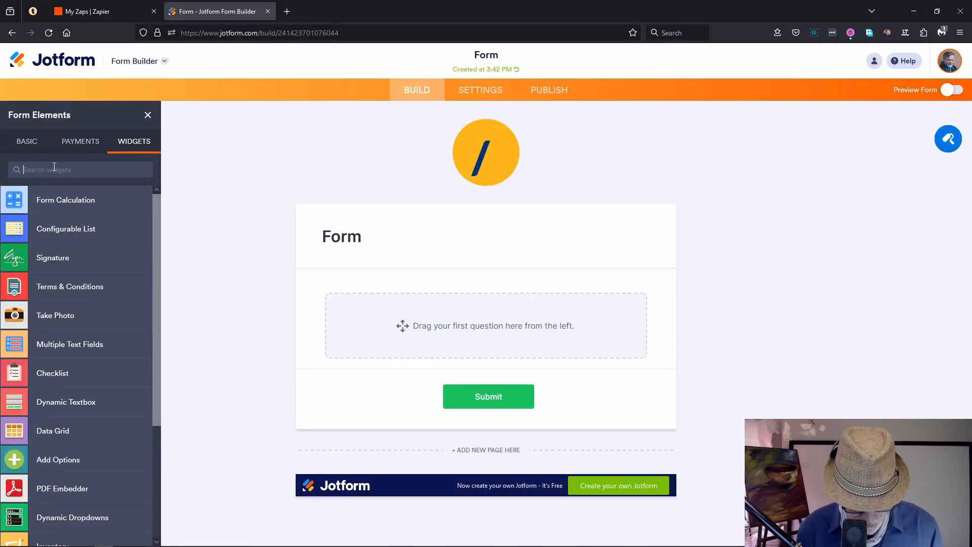
left_click(54, 169)
type("recorf")
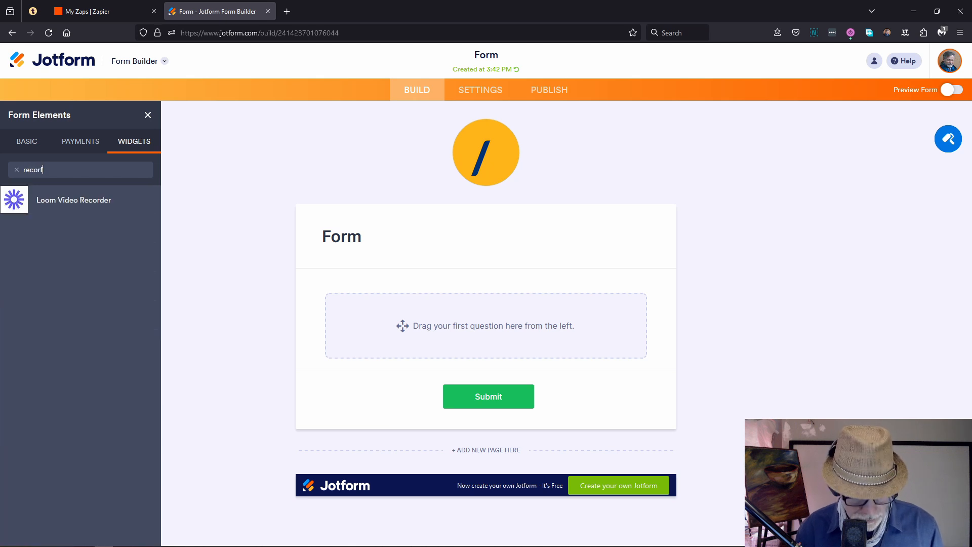
key("BackSpace")
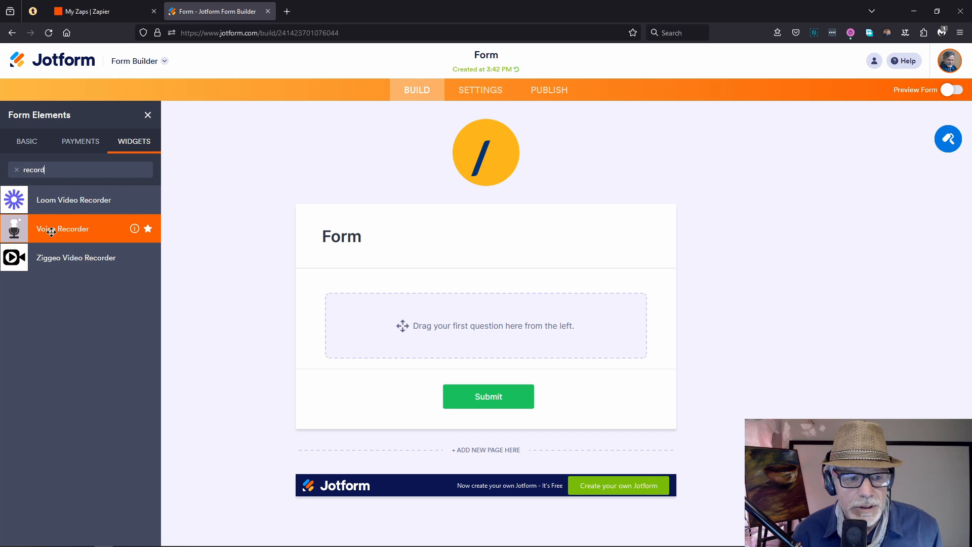
left_click_drag(51, 232, 445, 339)
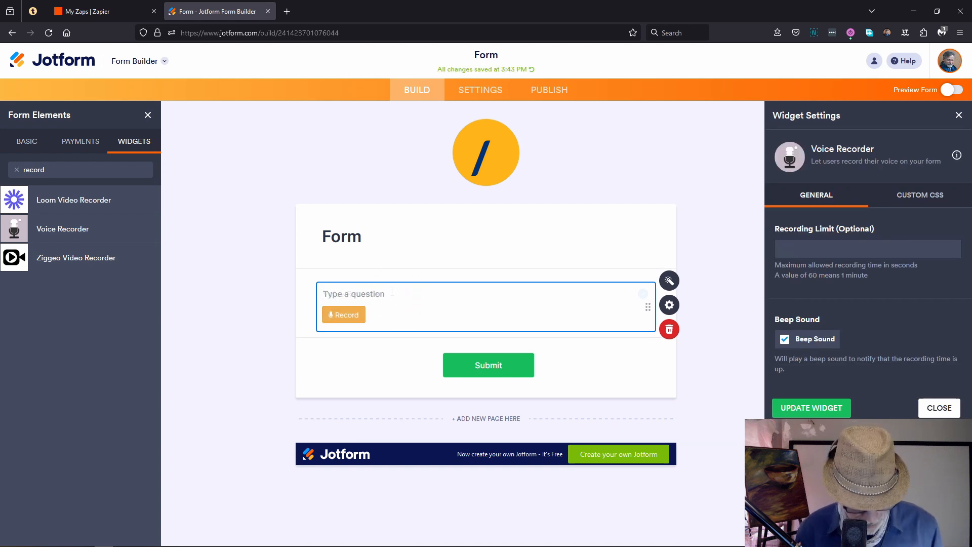
Step: Label the recorder question 'Record Instructions' and set its recording limit to 60 seconds
type("Record")
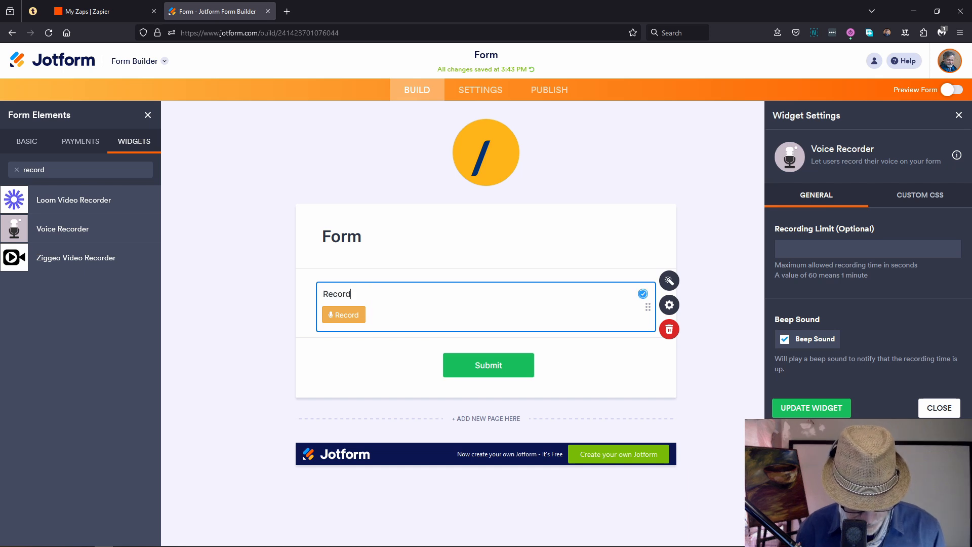
type(" Instructions")
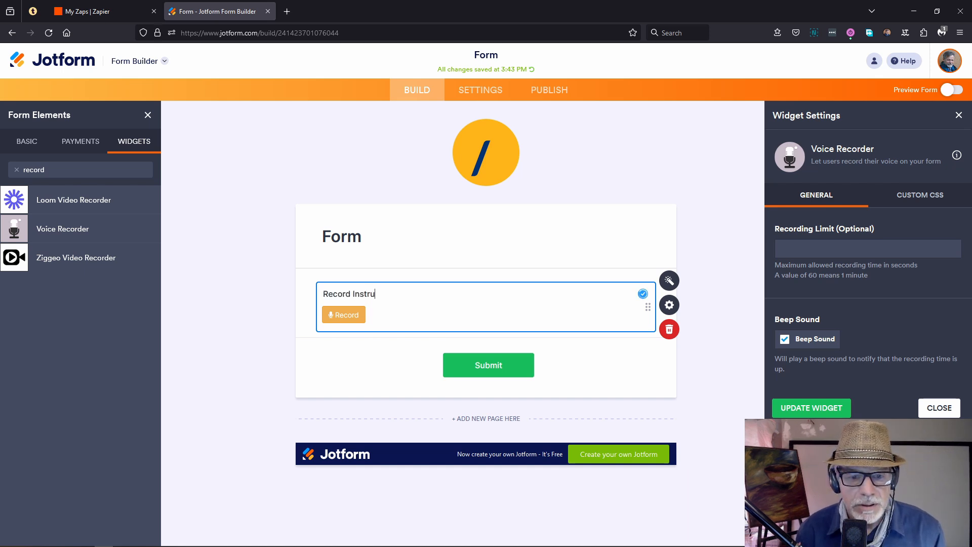
left_click(452, 314)
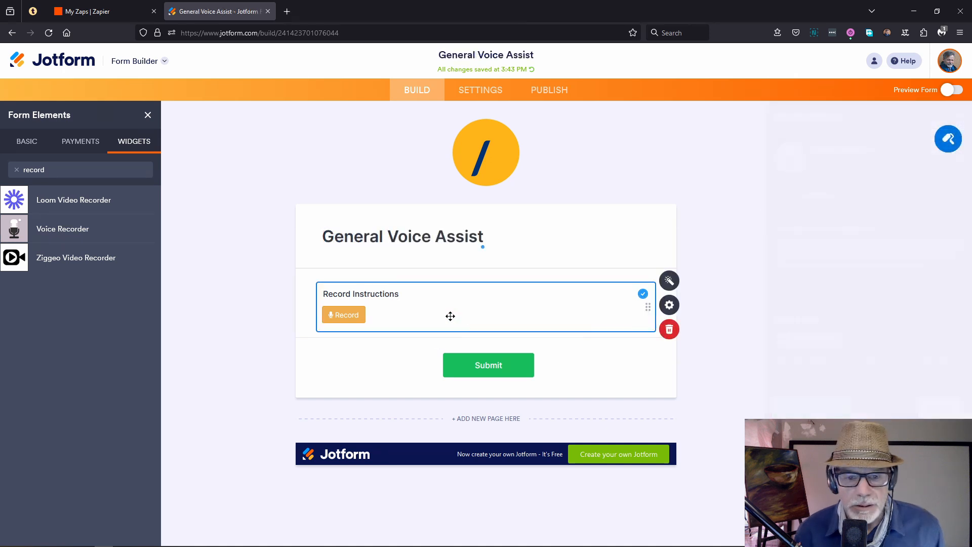
left_click(665, 281)
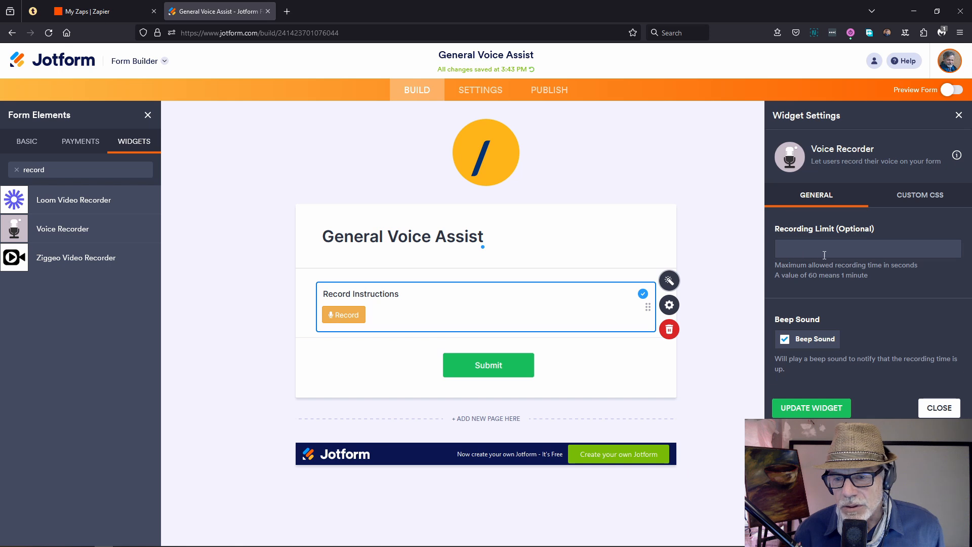
left_click(803, 251)
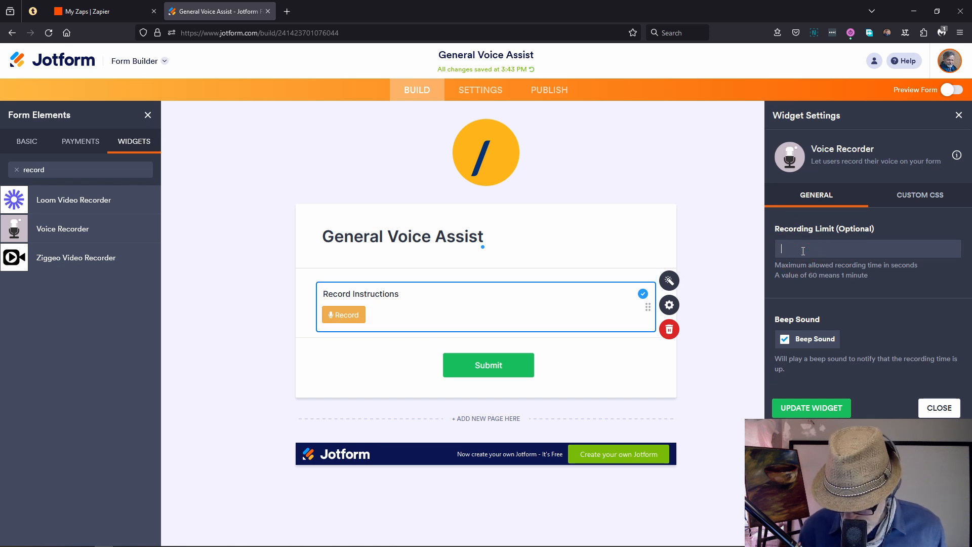
type("60")
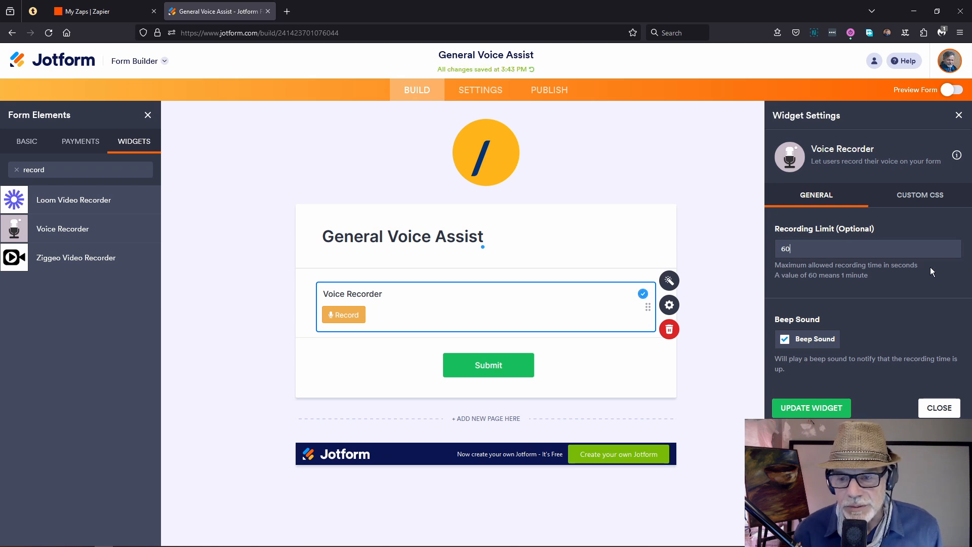
left_click(821, 408)
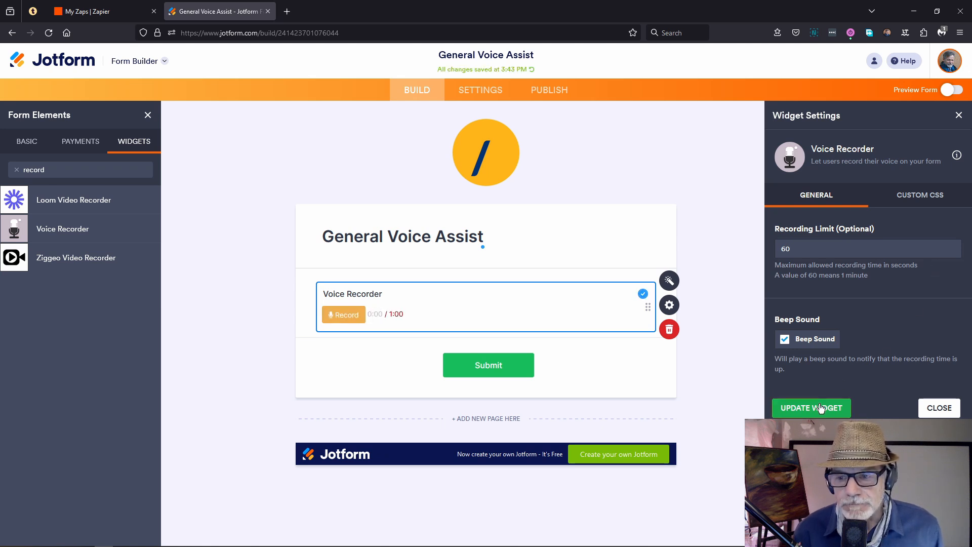
Step: Review the recorder question's properties, then go to the form's Settings
left_click(667, 310)
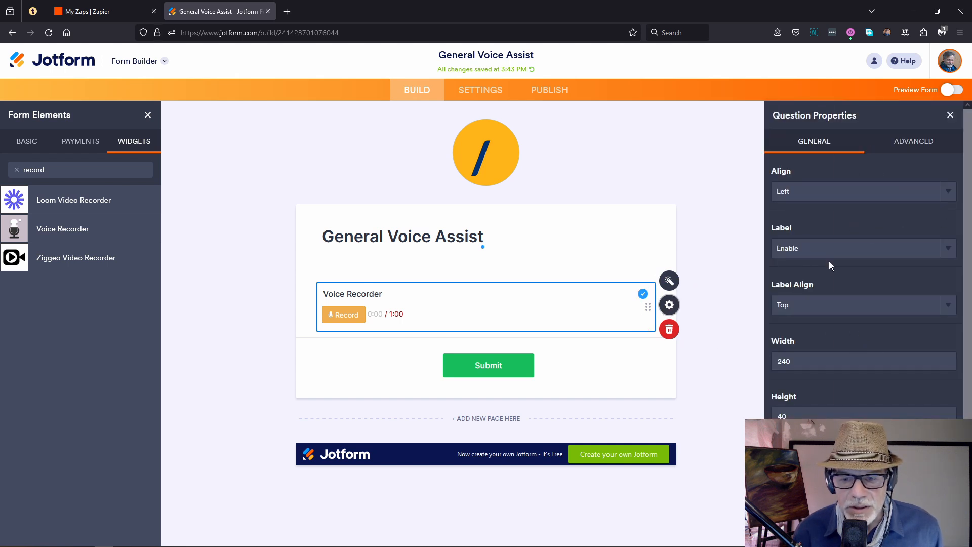
left_click(950, 117)
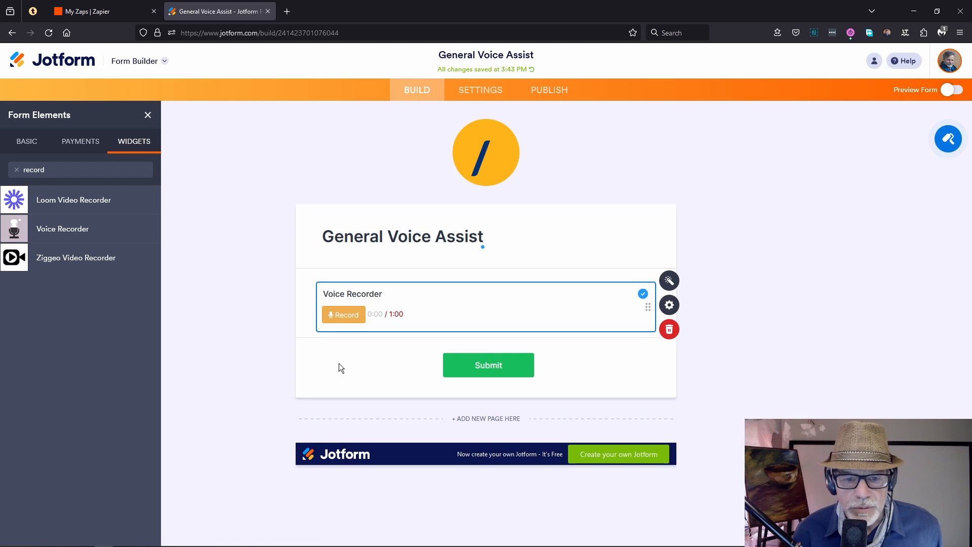
left_click(471, 94)
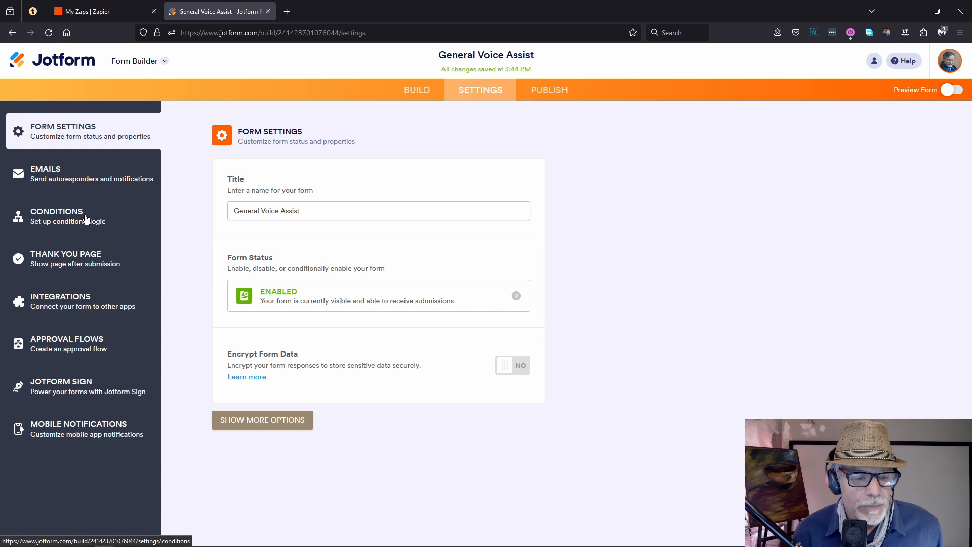
Step: Browse the form's Integrations list, then move to the Publish page
left_click(72, 306)
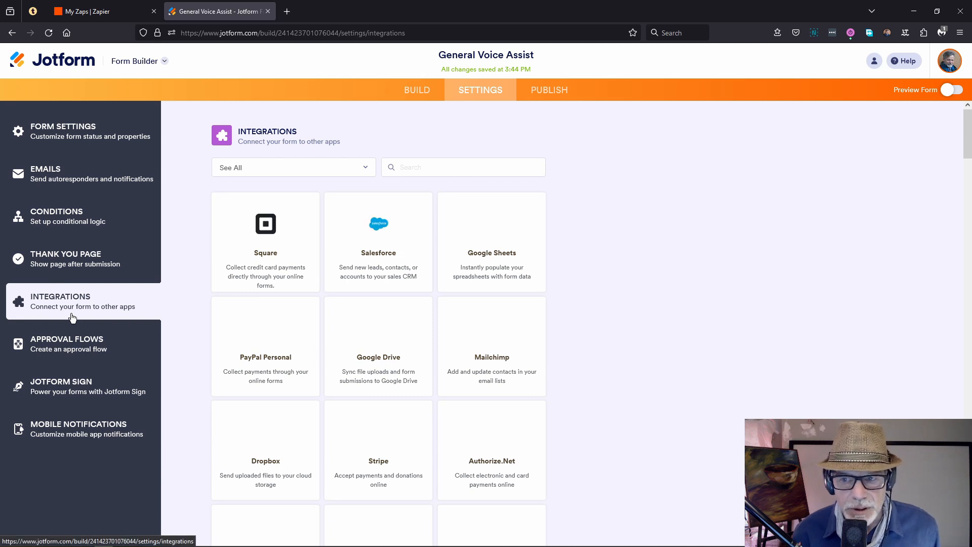
left_click(529, 99)
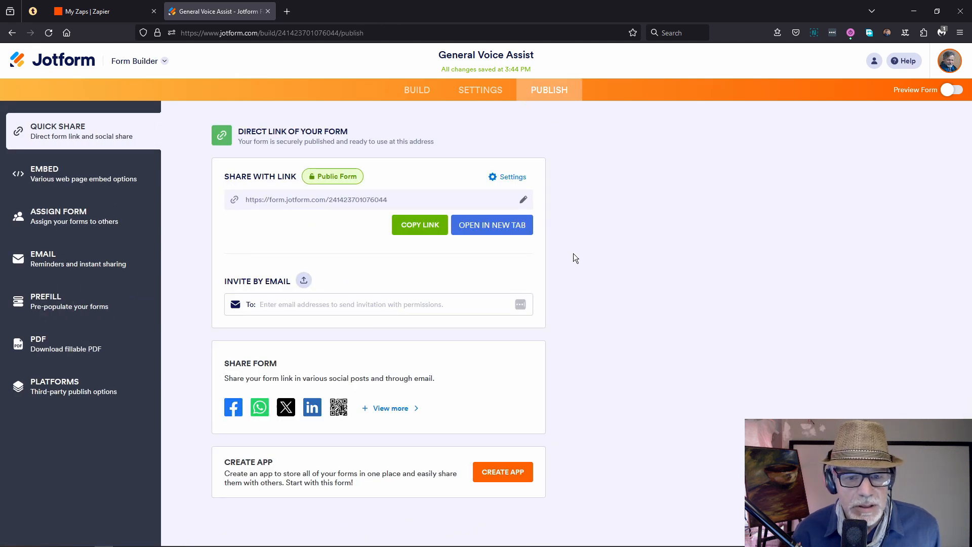
Step: Confirm the Share With Link access is public and copy the form's direct link
left_click(523, 179)
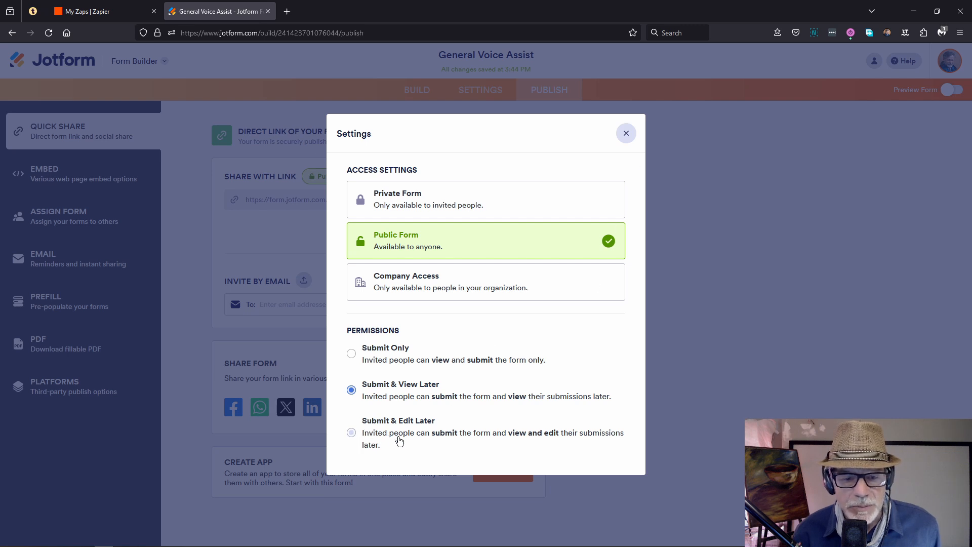
left_click(627, 135)
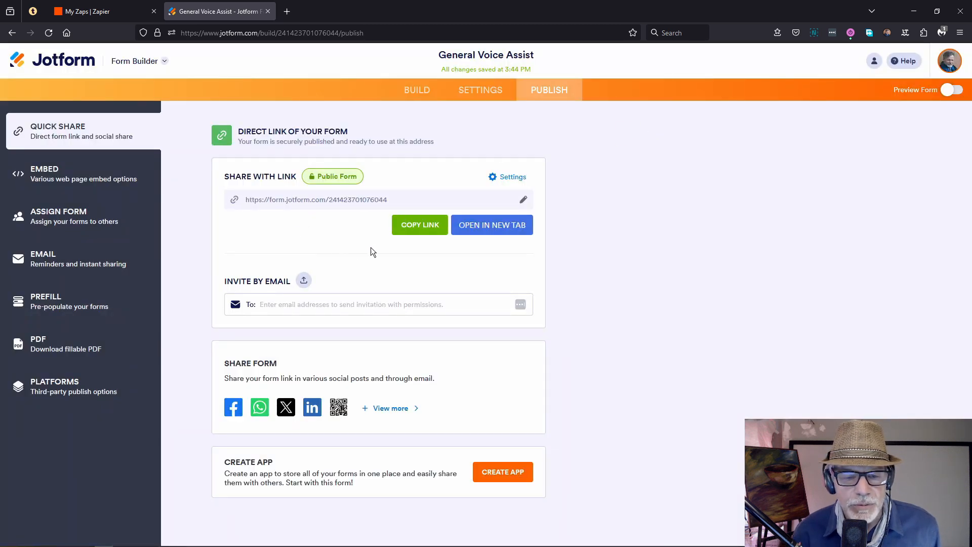
left_click(445, 224)
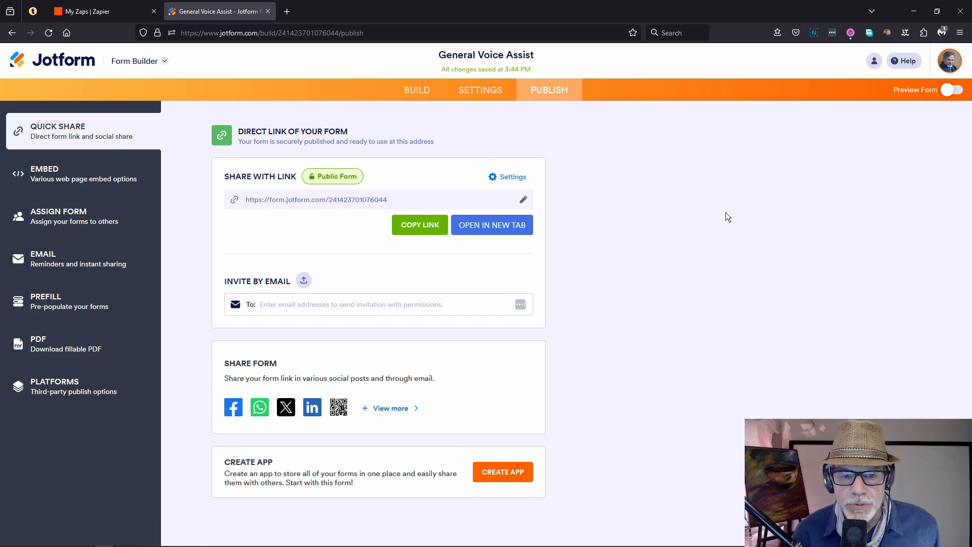
Step: Open the Jotform account settings at the Security section
left_click(950, 69)
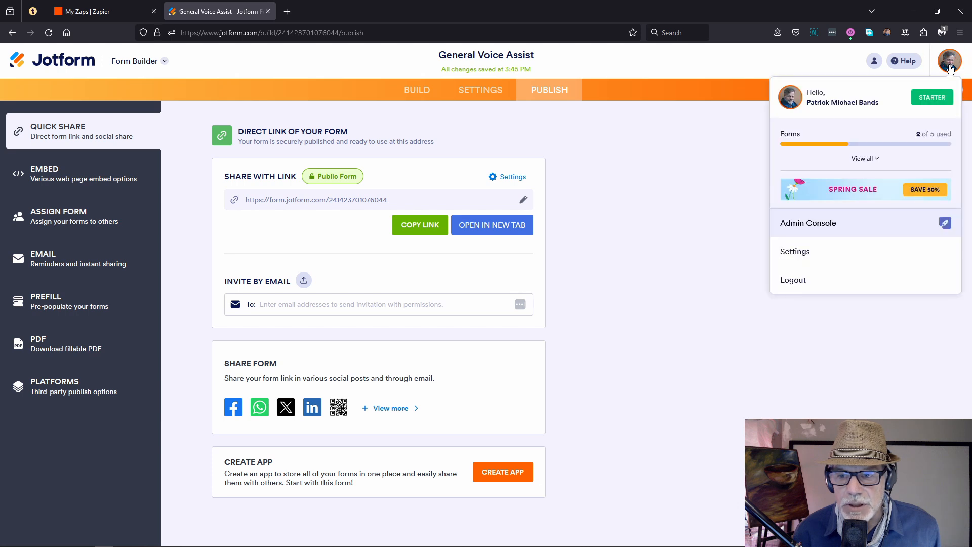
left_click(679, 254)
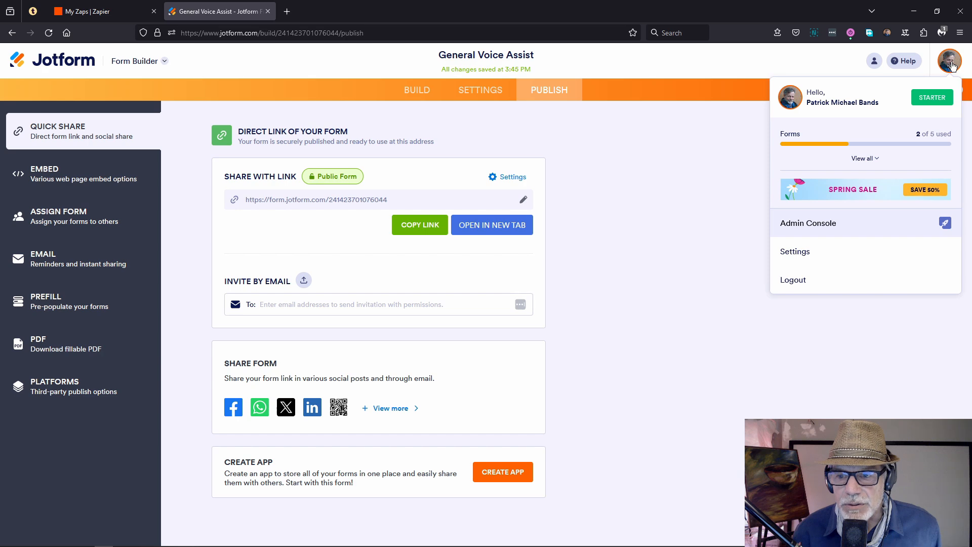
left_click(809, 256)
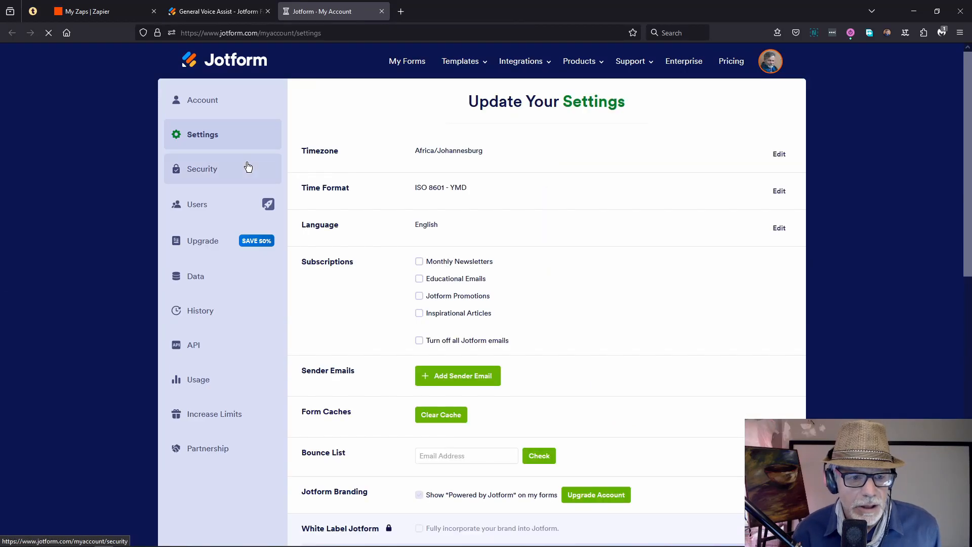
left_click(193, 179)
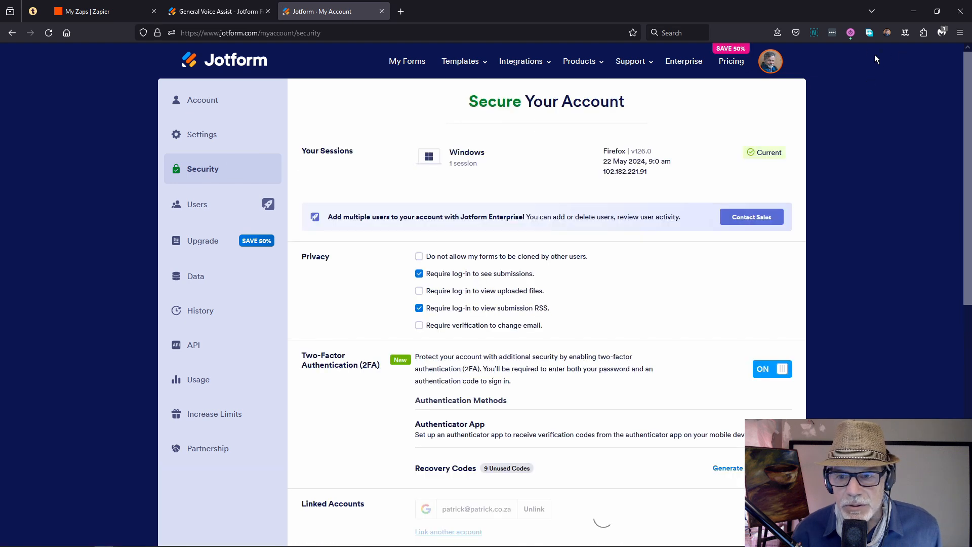
Step: Leave 'Require log-in to view uploaded files' off and close the account settings page
left_click(434, 294)
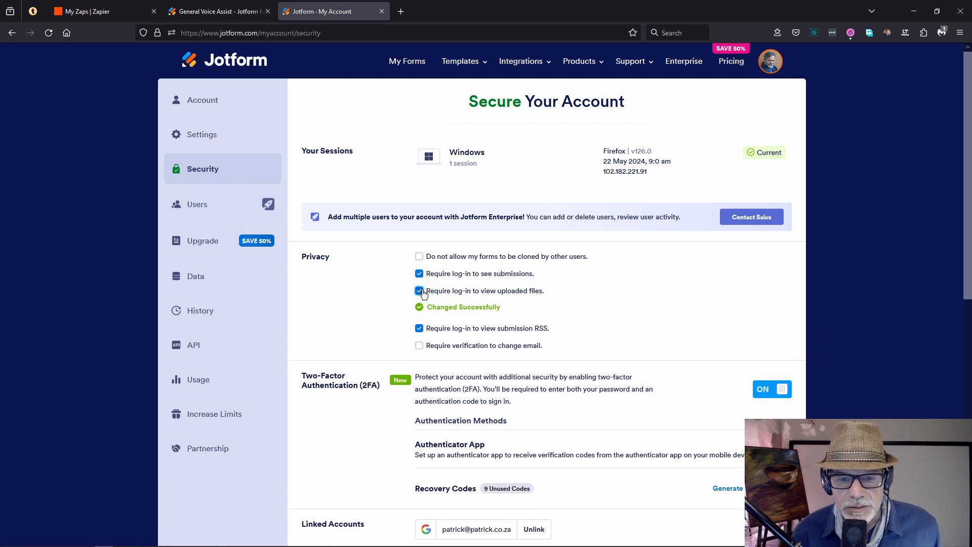
left_click(435, 295)
left_click(455, 295)
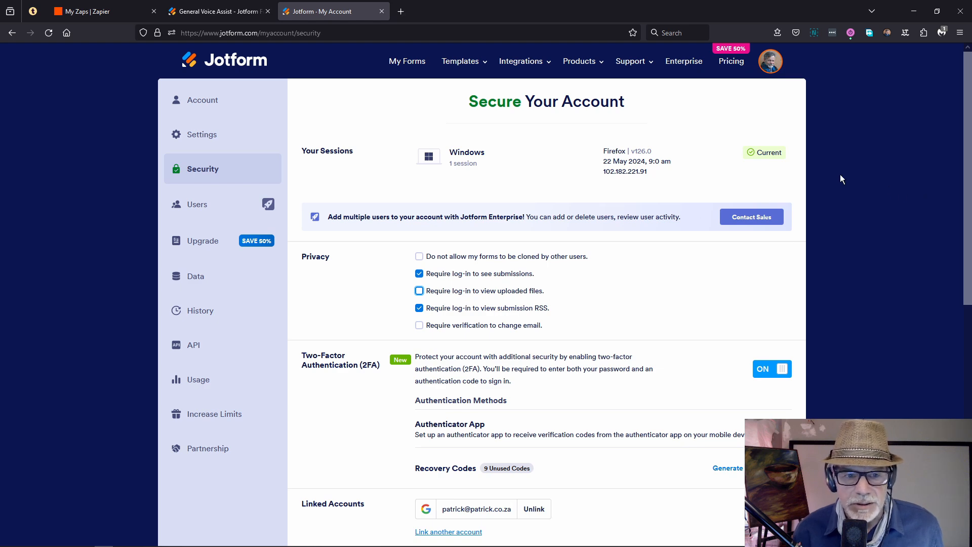
left_click(382, 11)
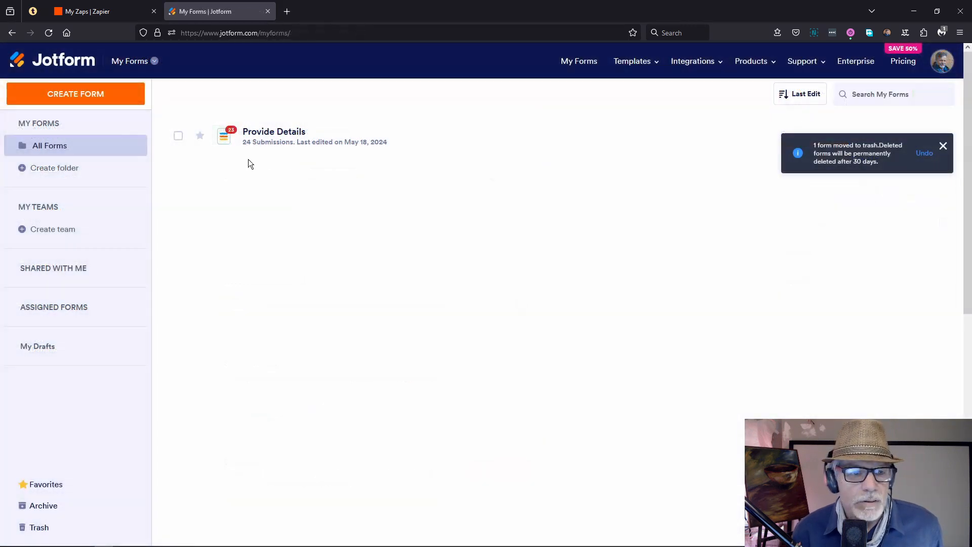
Step: Switch to the 'My Zaps | Zapier' browser tab
left_click(87, 14)
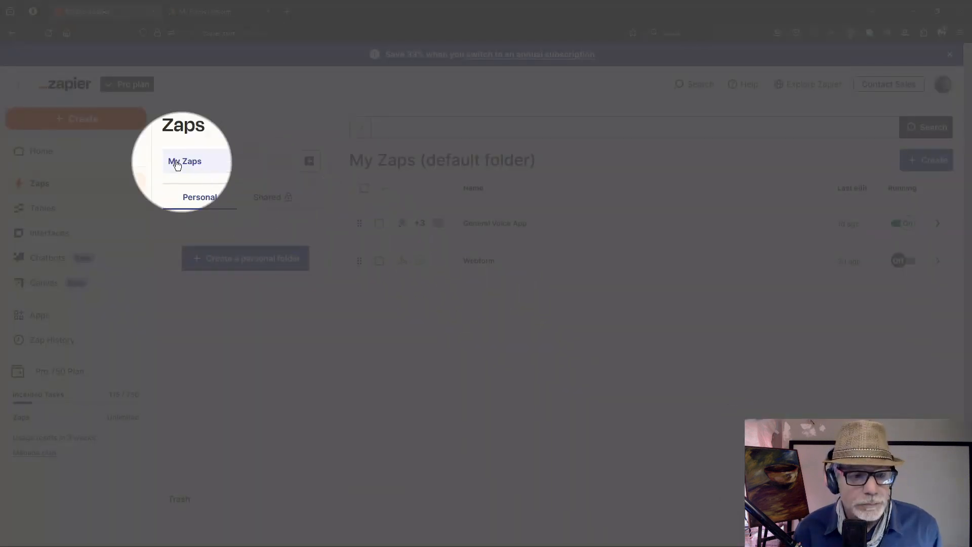
Step: Create a new Zap titled 'Voice Assistant Tutorial' and bring up the trigger app chooser
left_click(79, 121)
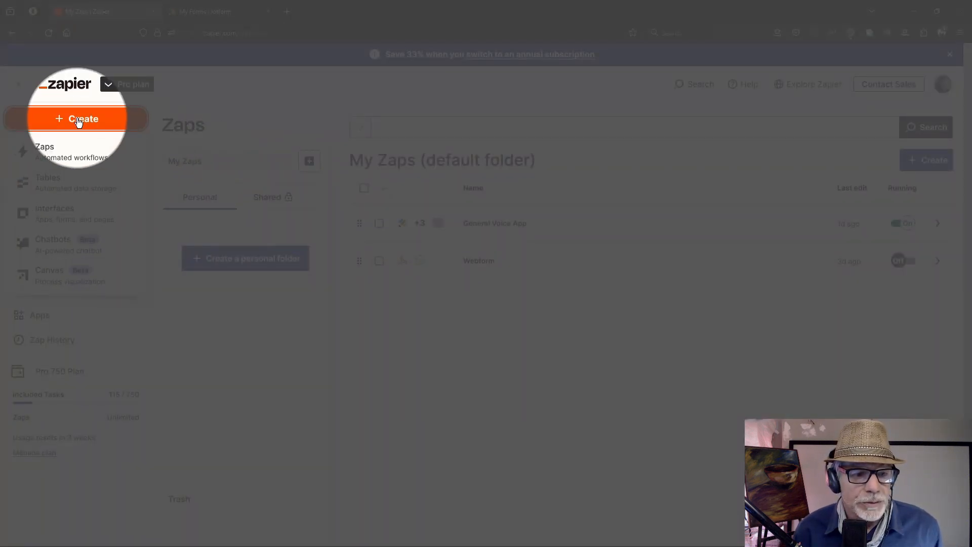
left_click(57, 154)
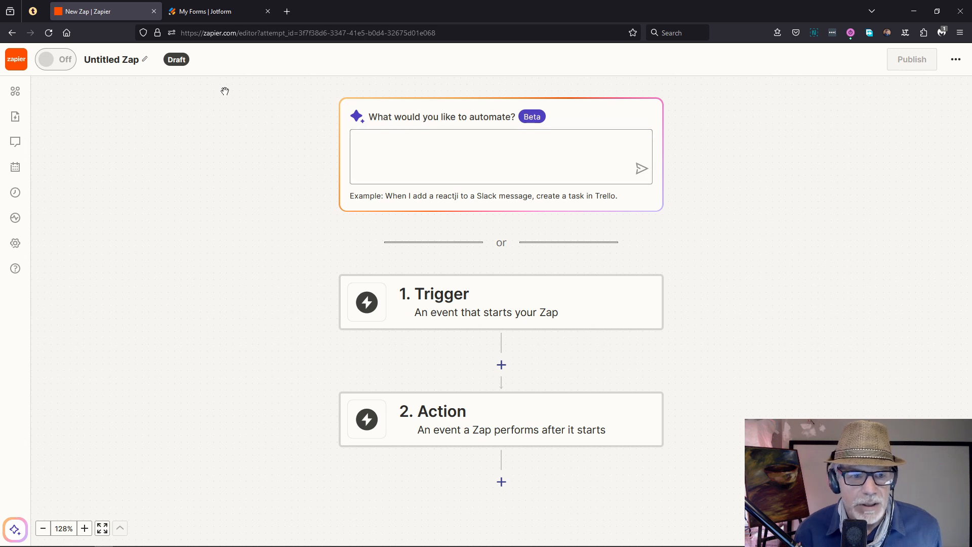
left_click(144, 65)
left_click(113, 61)
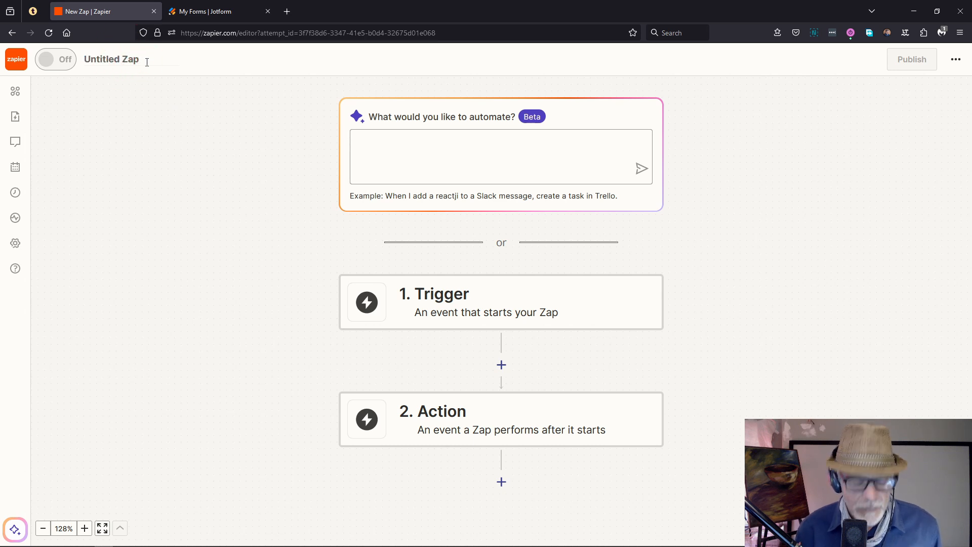
key("BackSpace")
key("BackSpace")
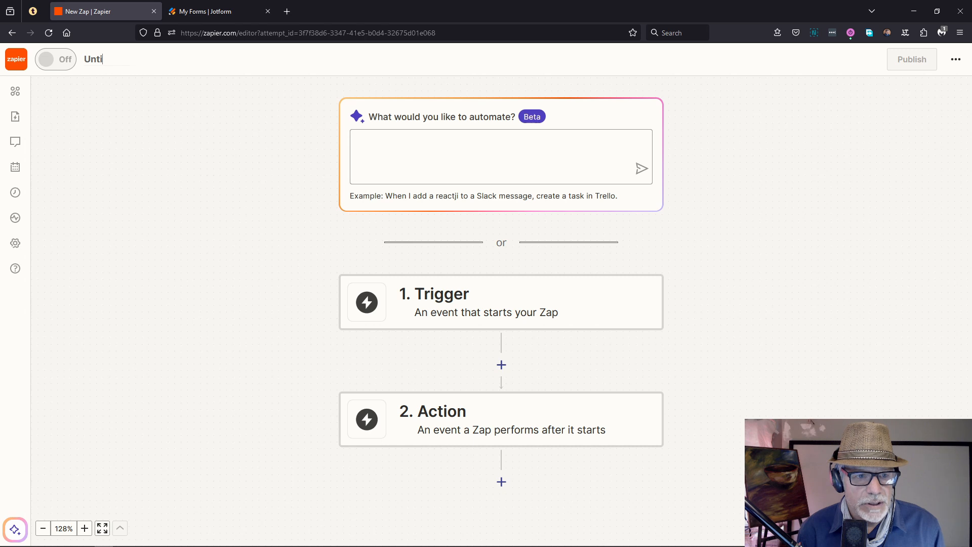
key("BackSpace")
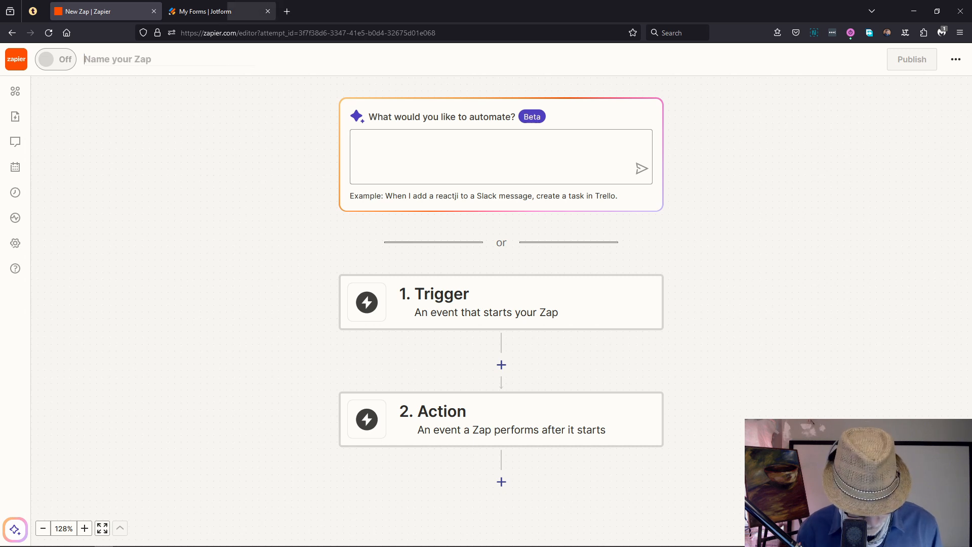
key("ctrl+v")
left_click(76, 264)
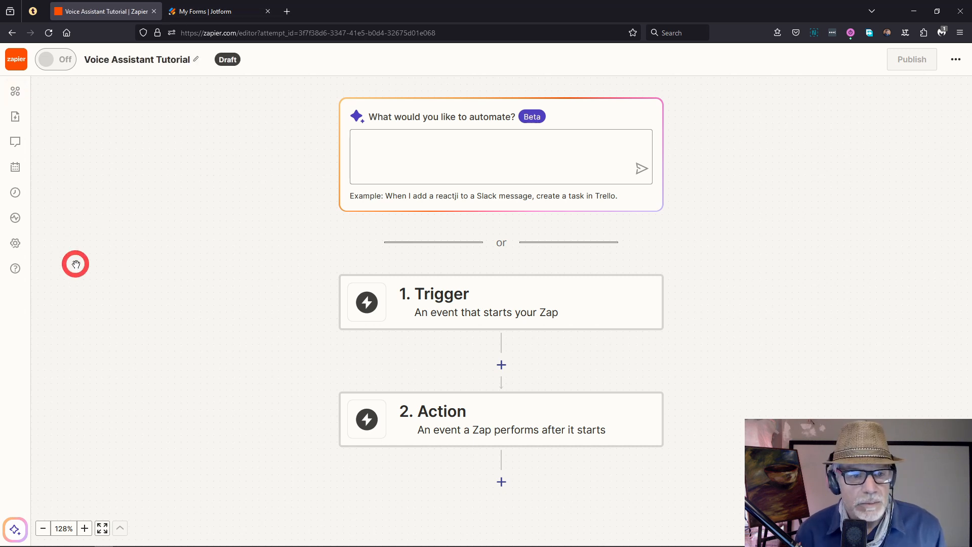
left_click(393, 324)
left_click(448, 300)
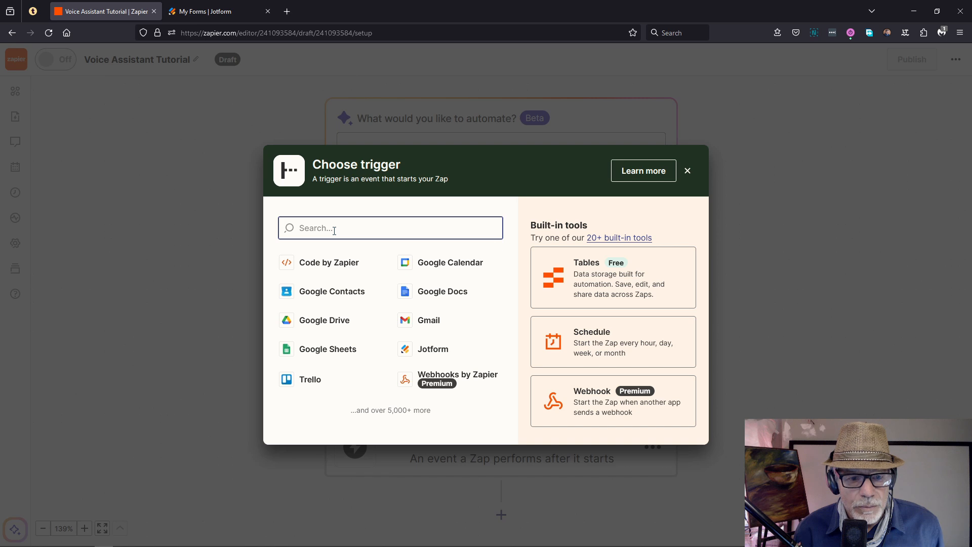
Step: Set the trigger app to Jotform with the New Submission event
type("jo")
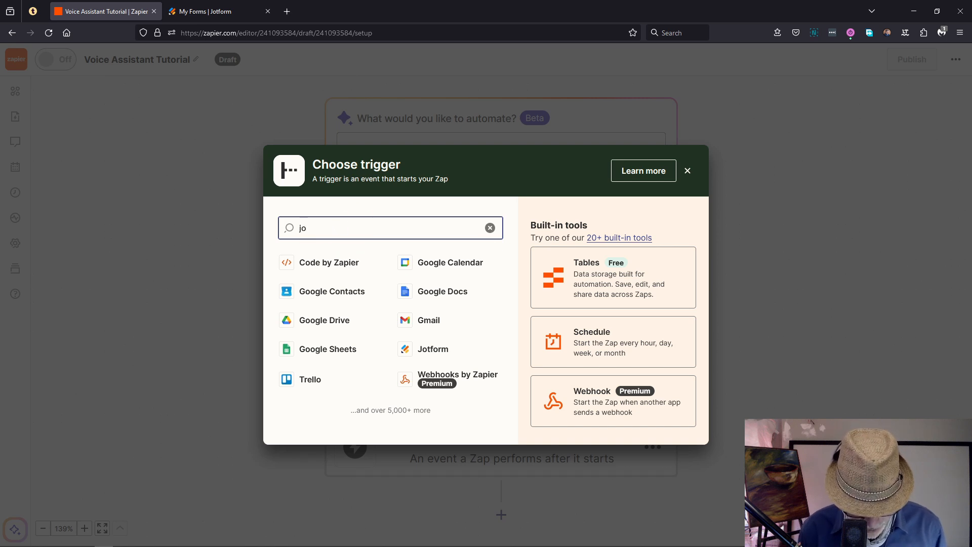
type("t")
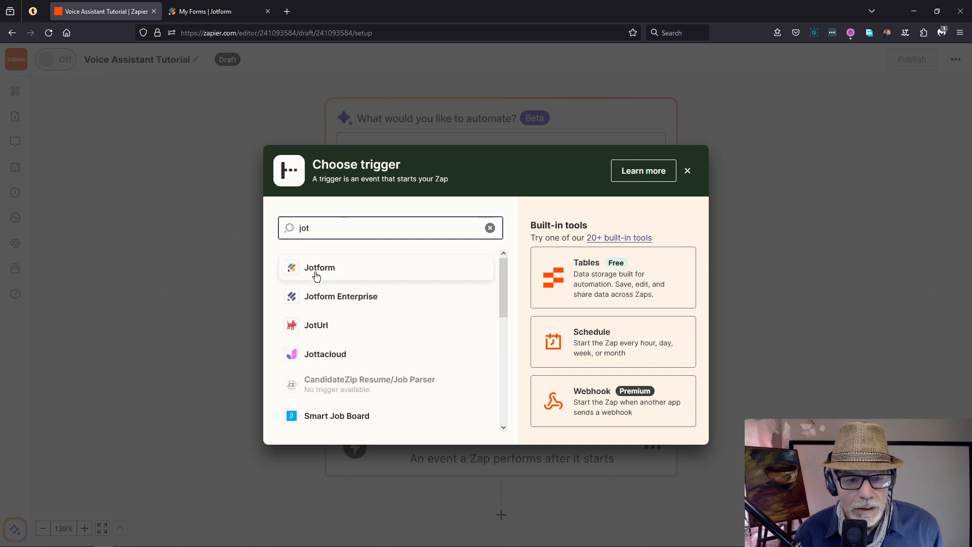
left_click(316, 275)
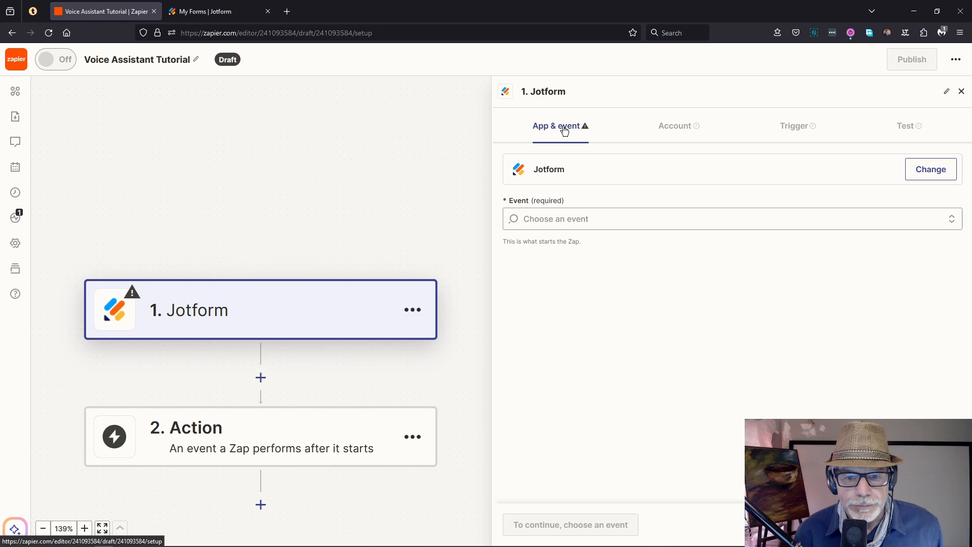
left_click(549, 218)
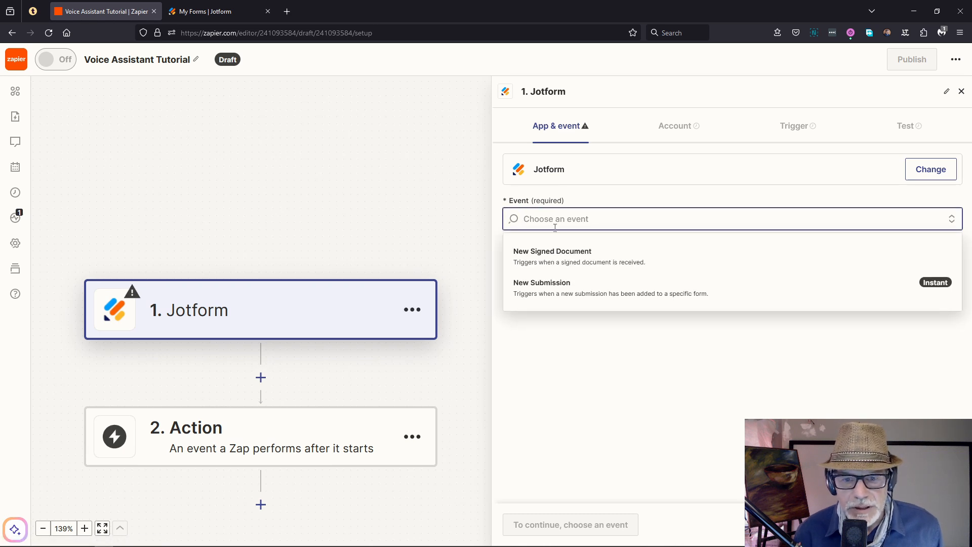
left_click(551, 281)
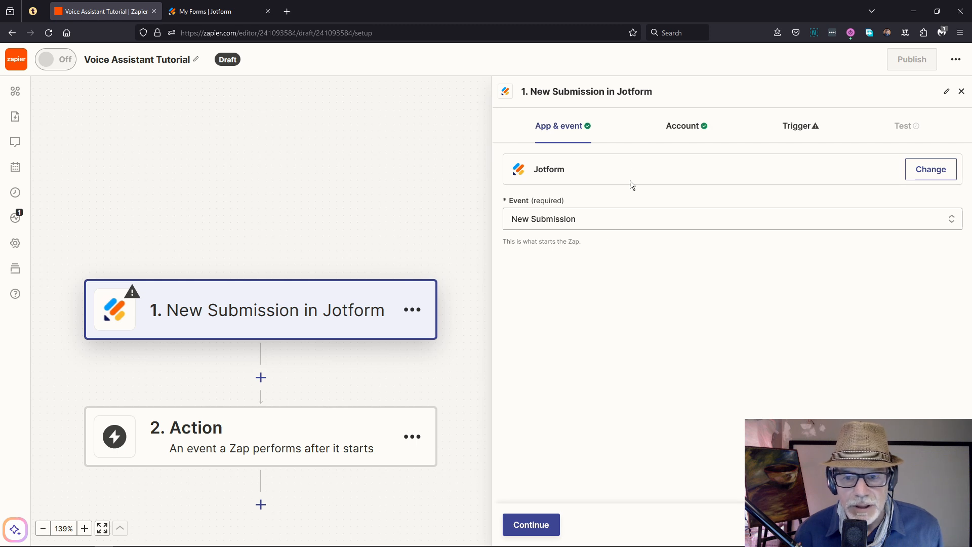
left_click(682, 130)
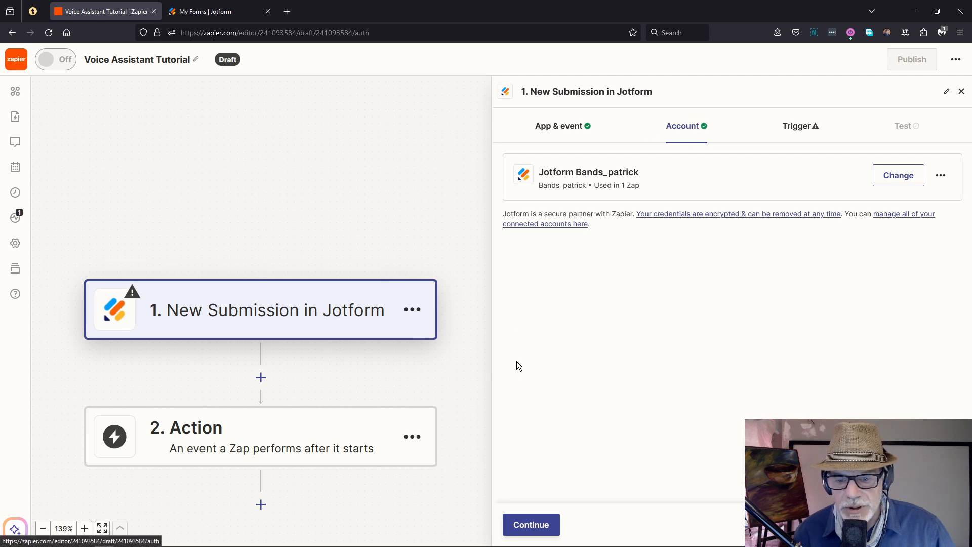
Step: Use the connected Jotform account and choose the 'Provide Details' form, then proceed to testing
left_click(552, 532)
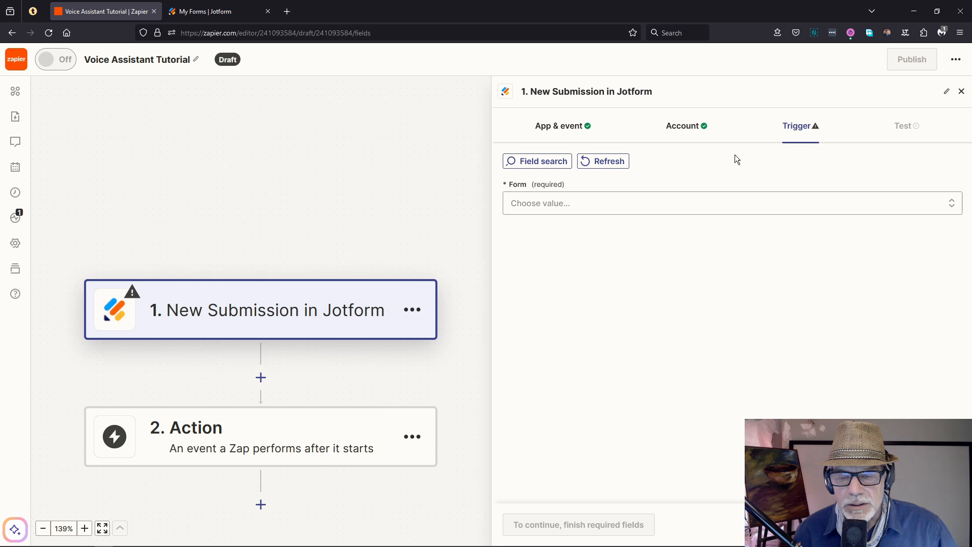
left_click(547, 203)
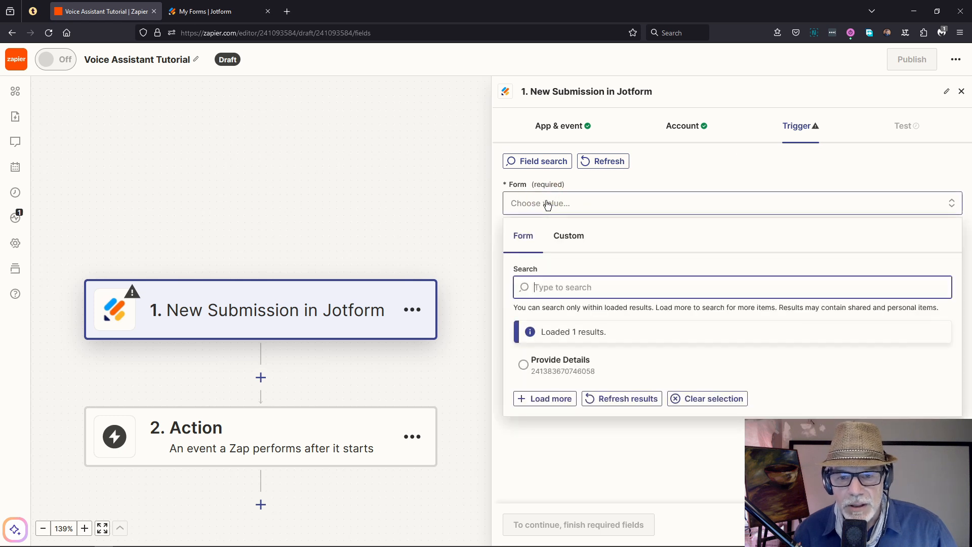
left_click(563, 376)
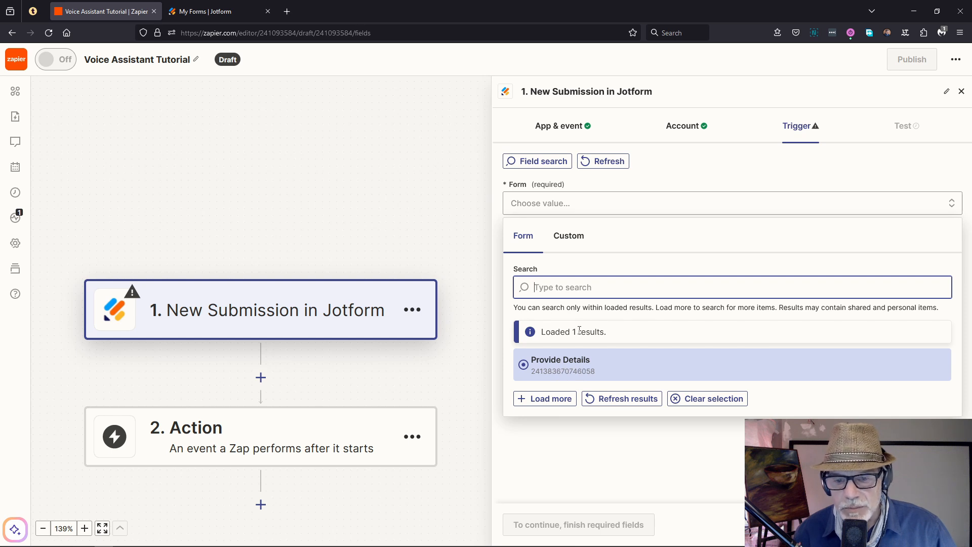
left_click(567, 362)
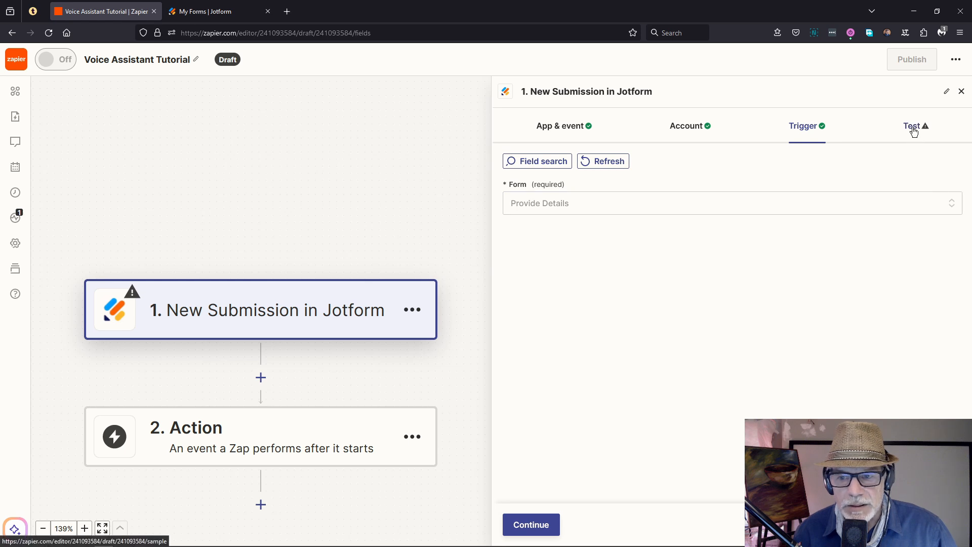
left_click(515, 522)
Step: Test the Jotform trigger and continue with Submission C to add an action step
left_click(737, 290)
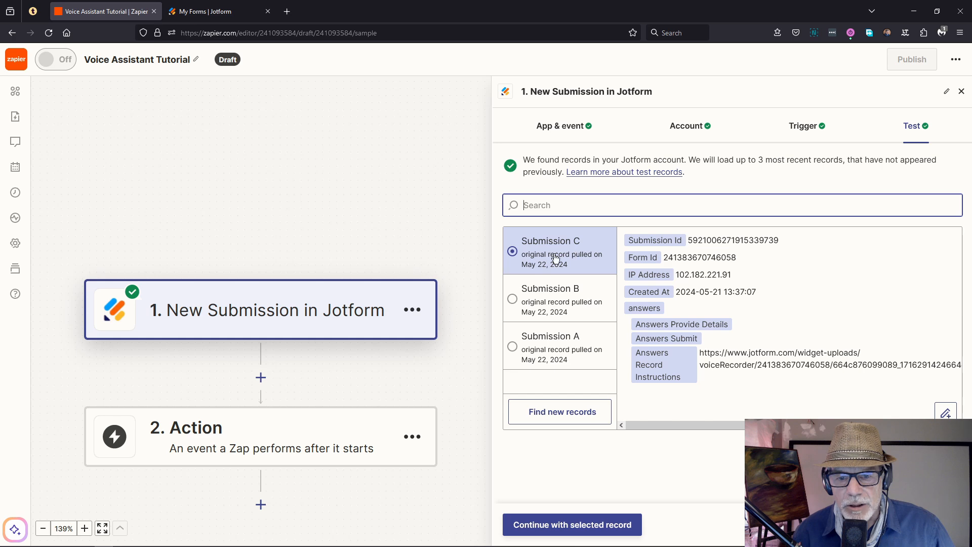
left_click(569, 525)
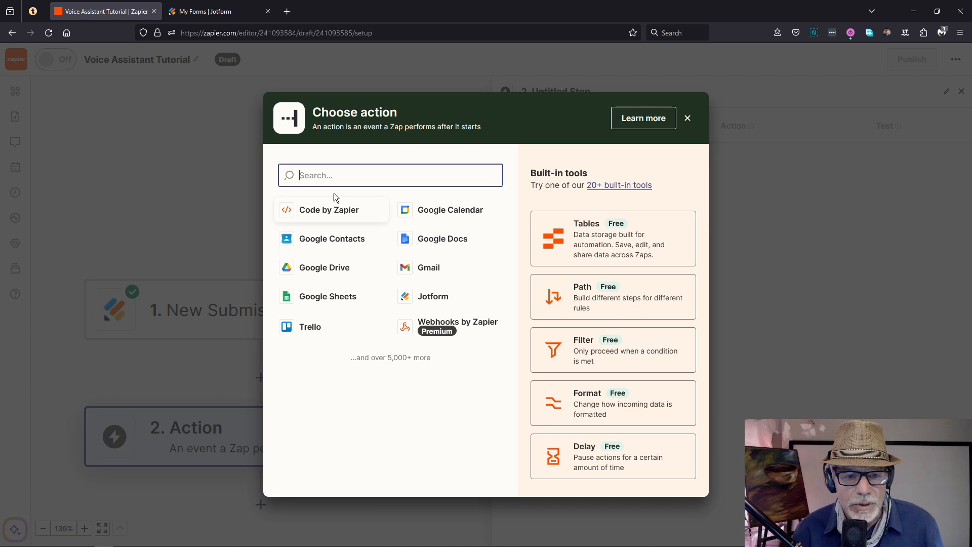
Step: Set step 2 to OpenAI's Create Transcription event, found by searching 'whisper', and continue to Account
type("whisper")
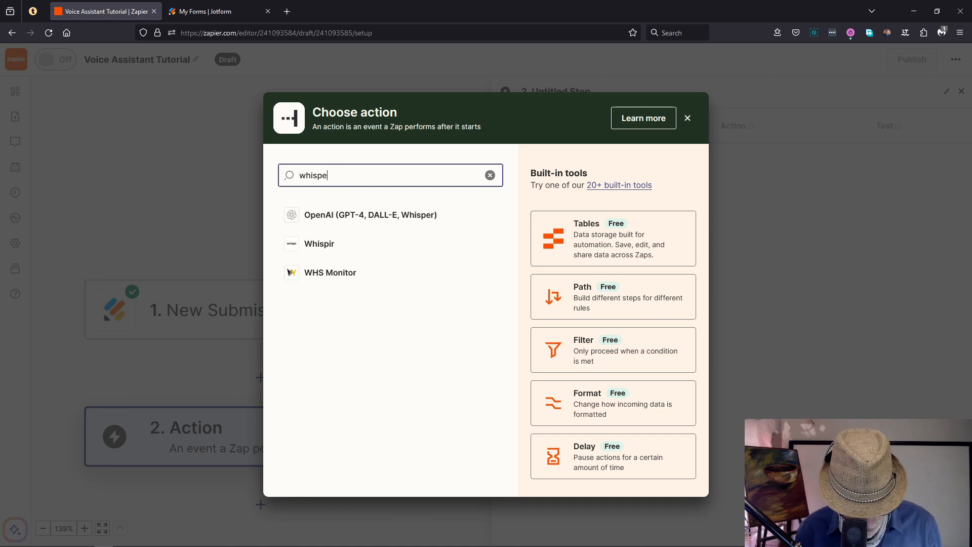
left_click(356, 223)
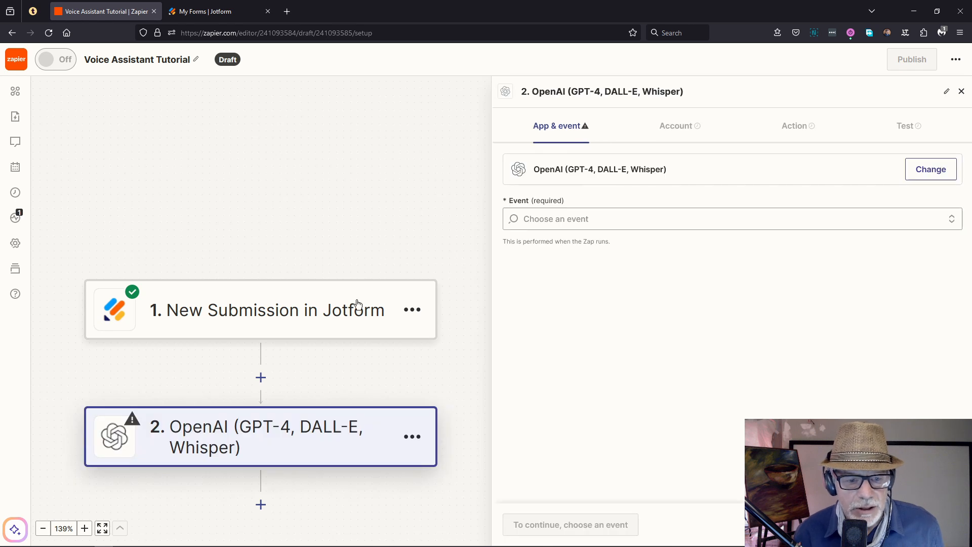
left_click_drag(436, 248, 434, 129)
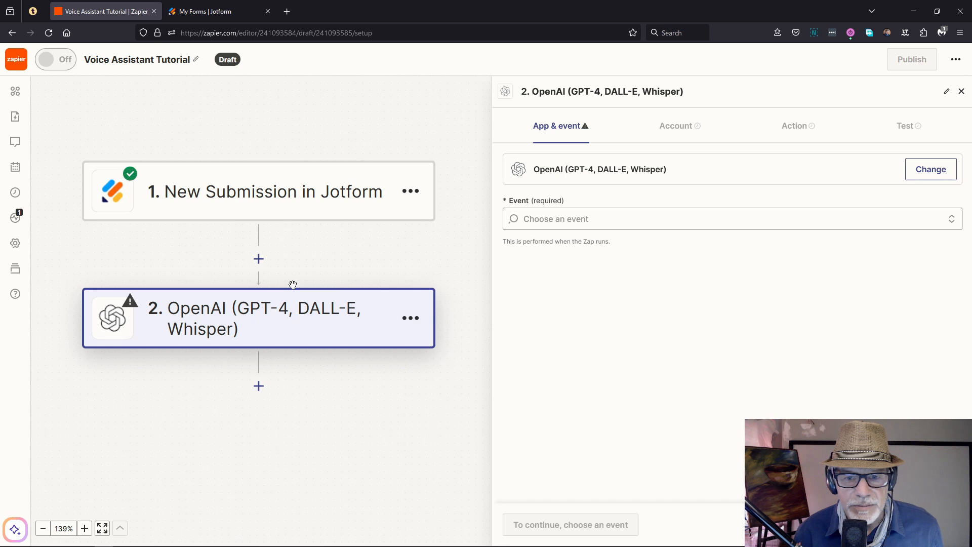
left_click(541, 213)
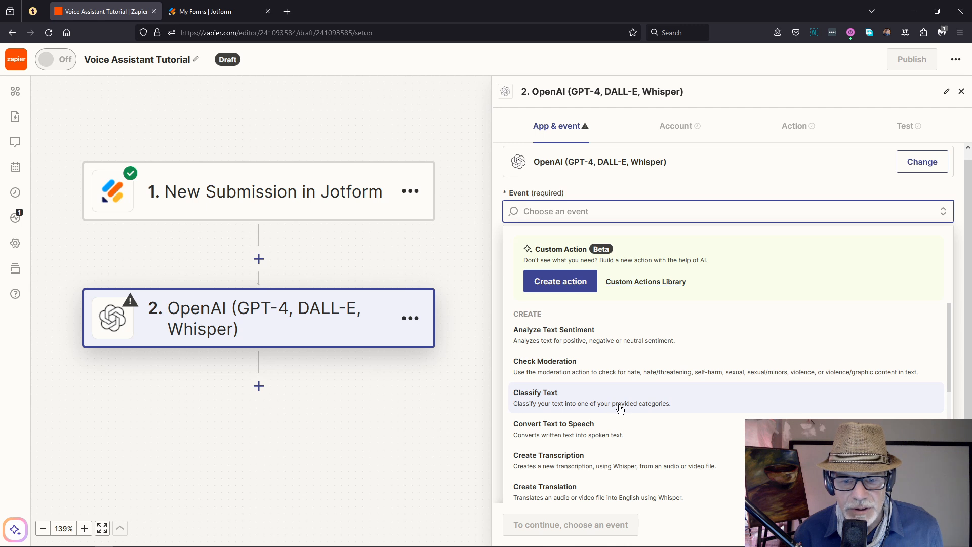
scroll(620, 409, "down", 1)
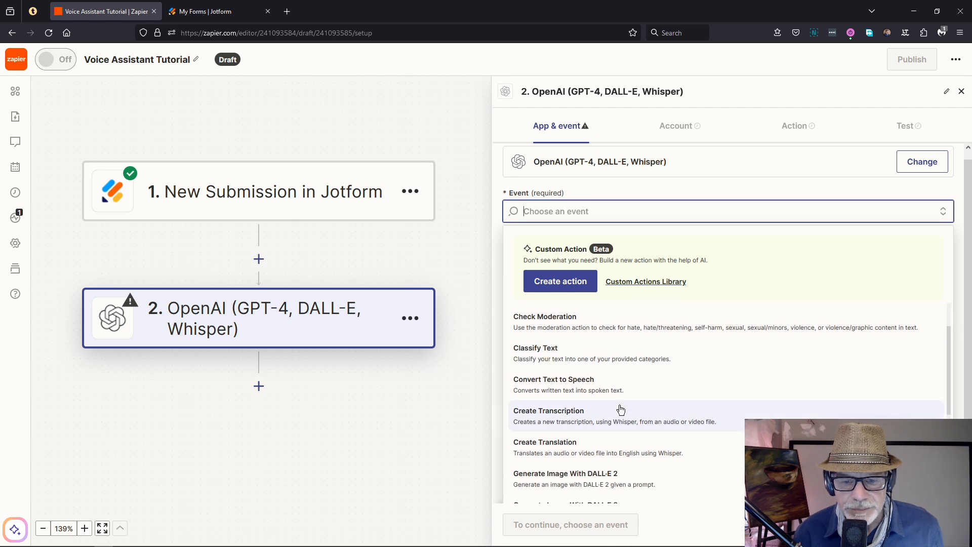
left_click(564, 410)
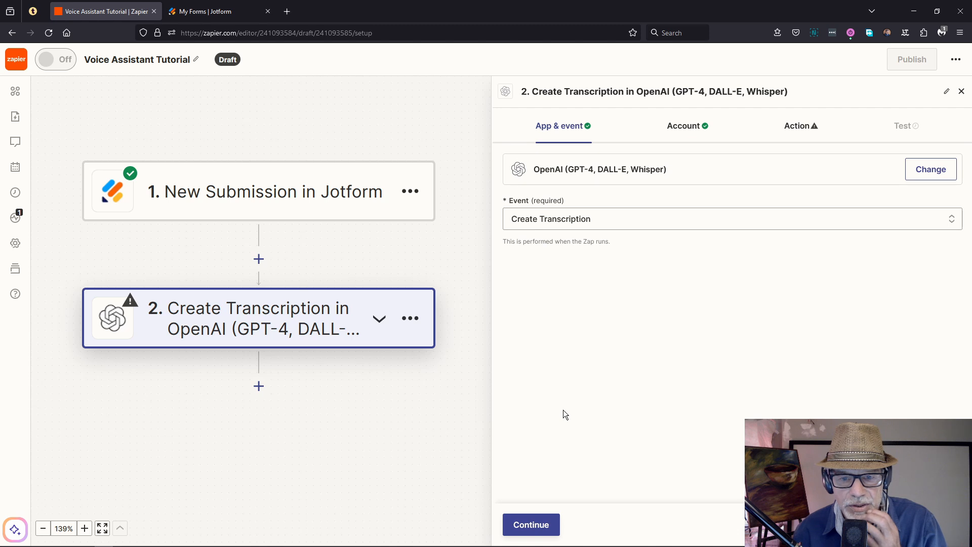
left_click(684, 129)
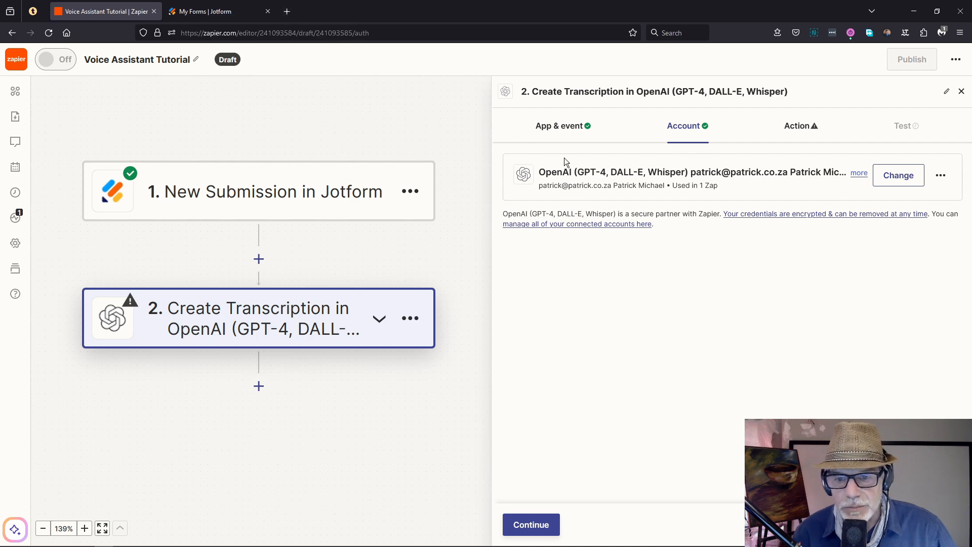
left_click(287, 11)
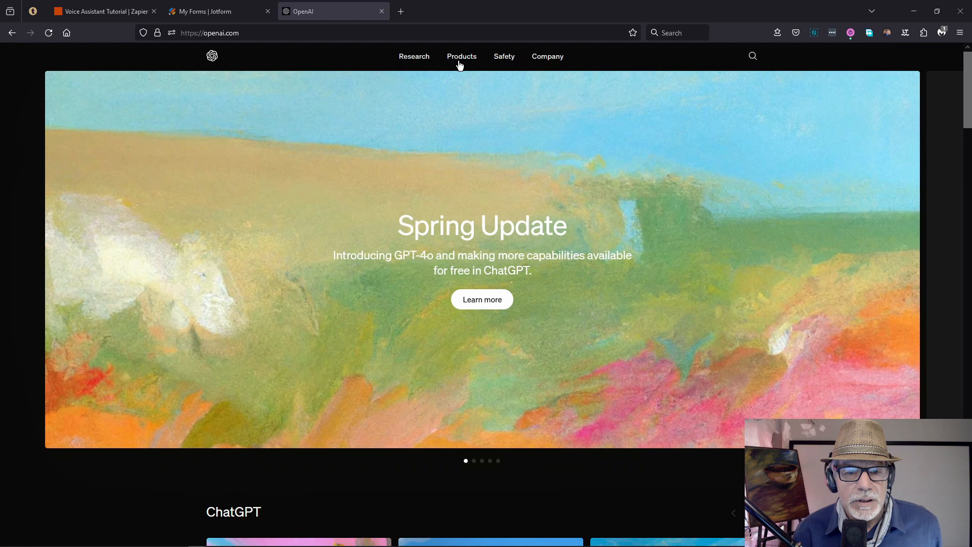
Step: Log into the OpenAI API platform and go to the project API keys page
mouse_move(462, 61)
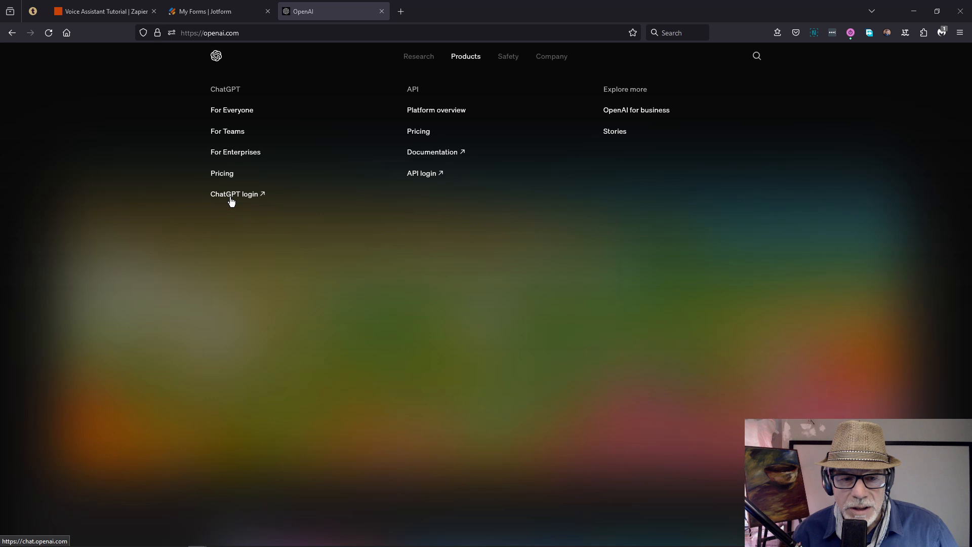
left_click(420, 174)
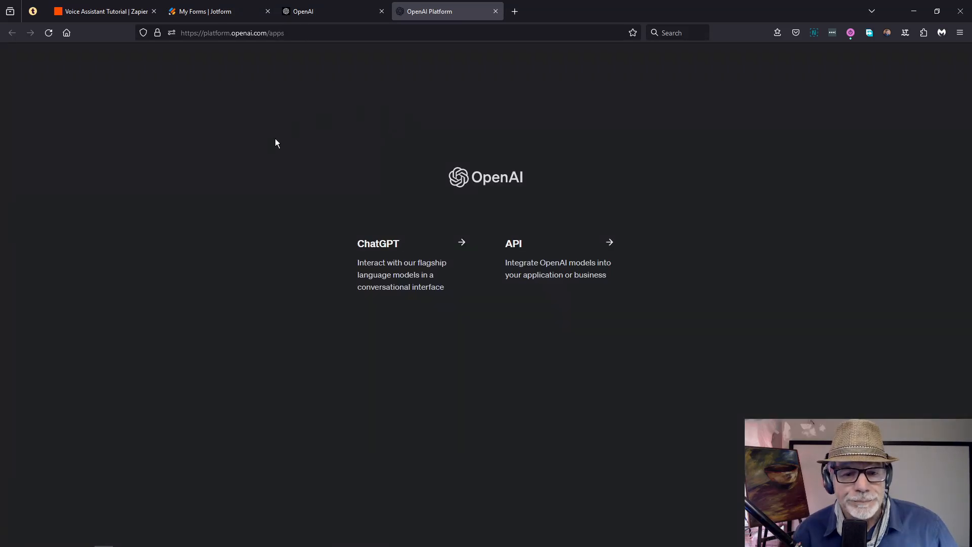
left_click(545, 267)
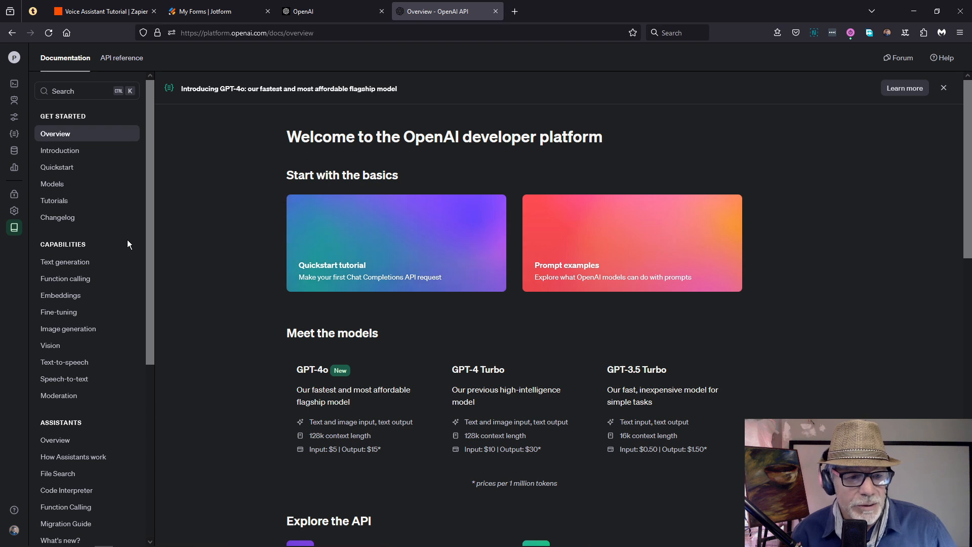
mouse_move(15, 227)
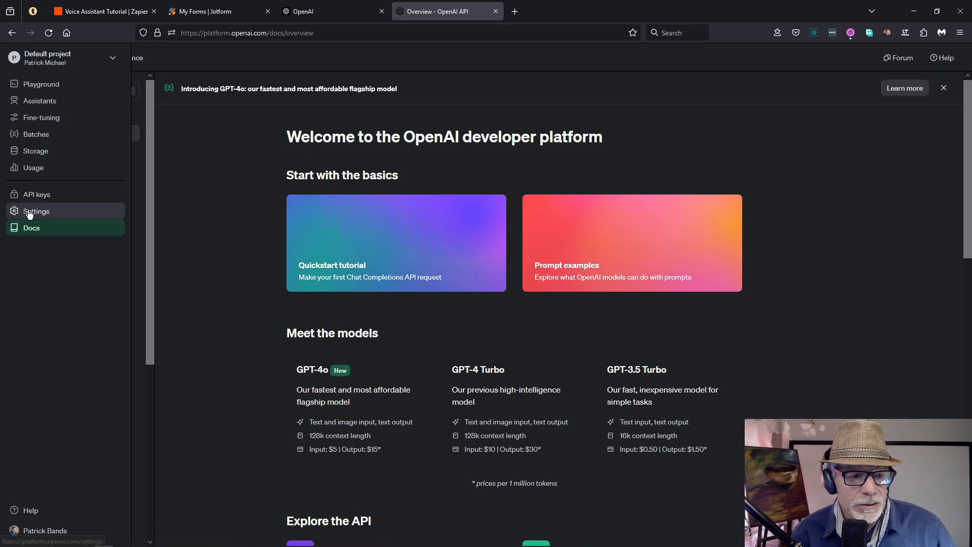
left_click(33, 195)
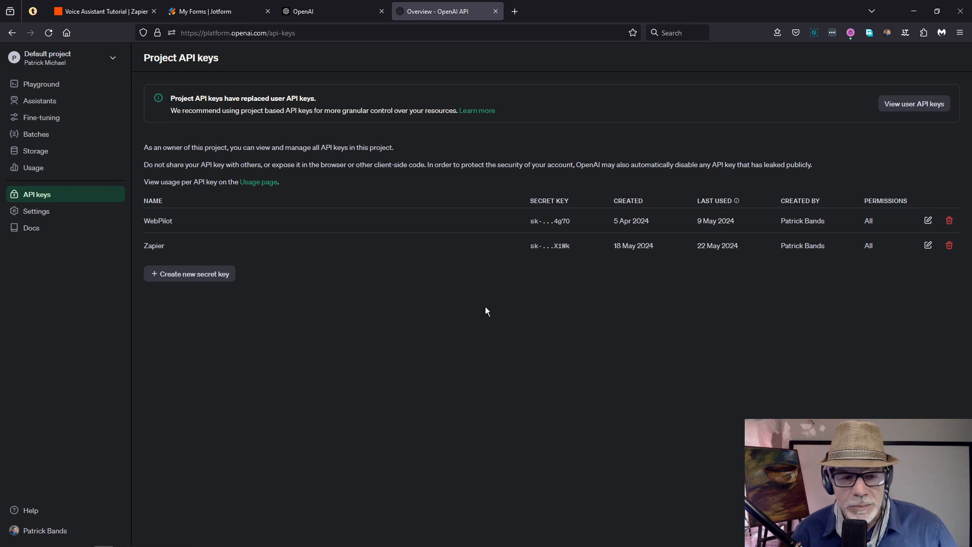
Step: Create a new secret key named 'Zapier Test' and copy it
left_click(188, 281)
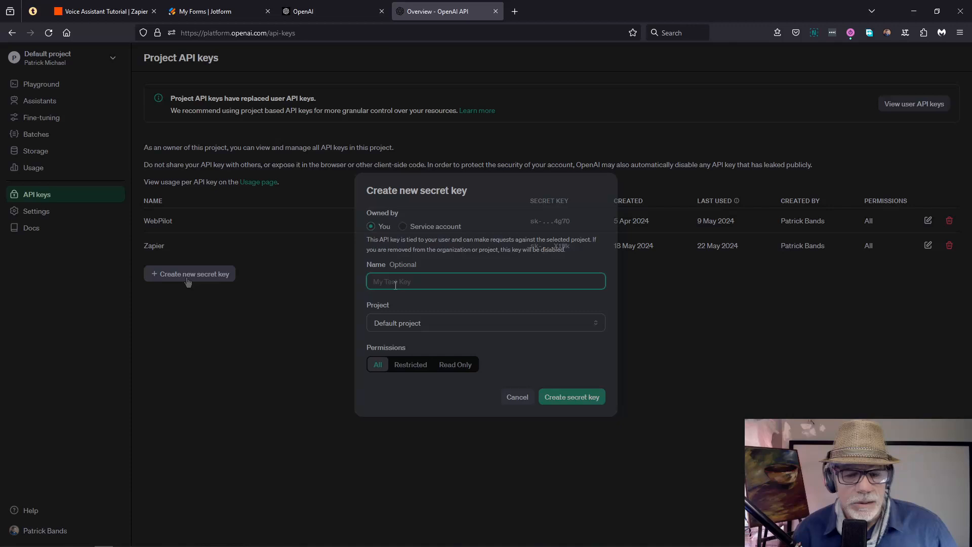
type("Zapier Test")
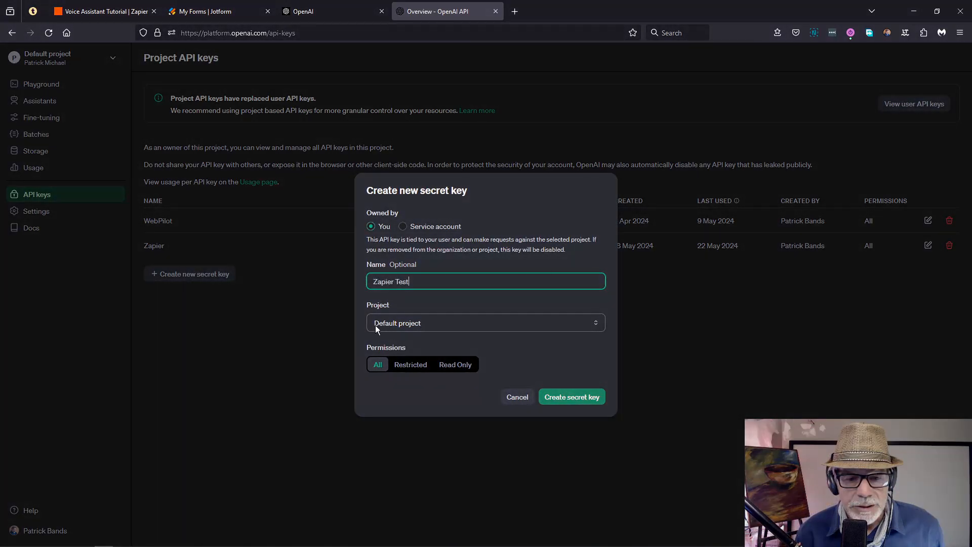
left_click(573, 400)
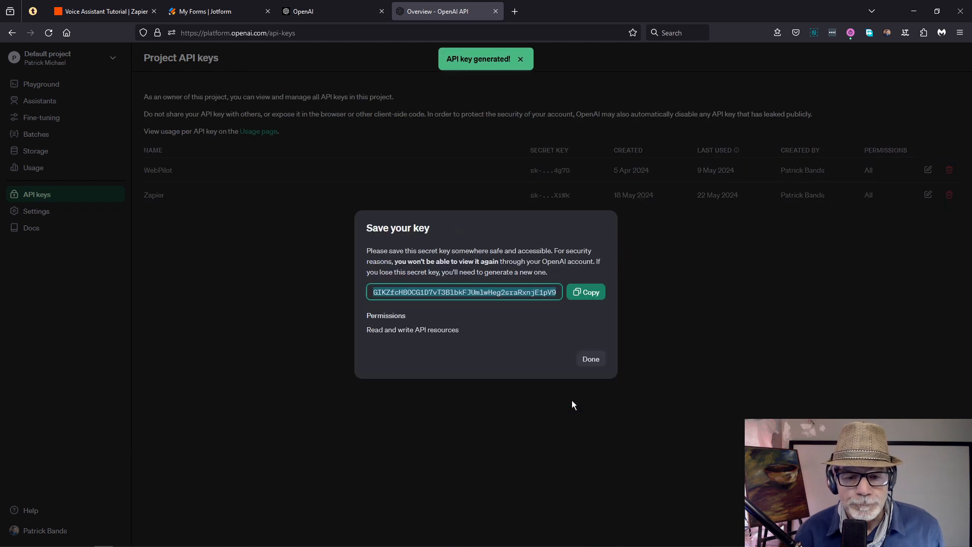
left_click(578, 295)
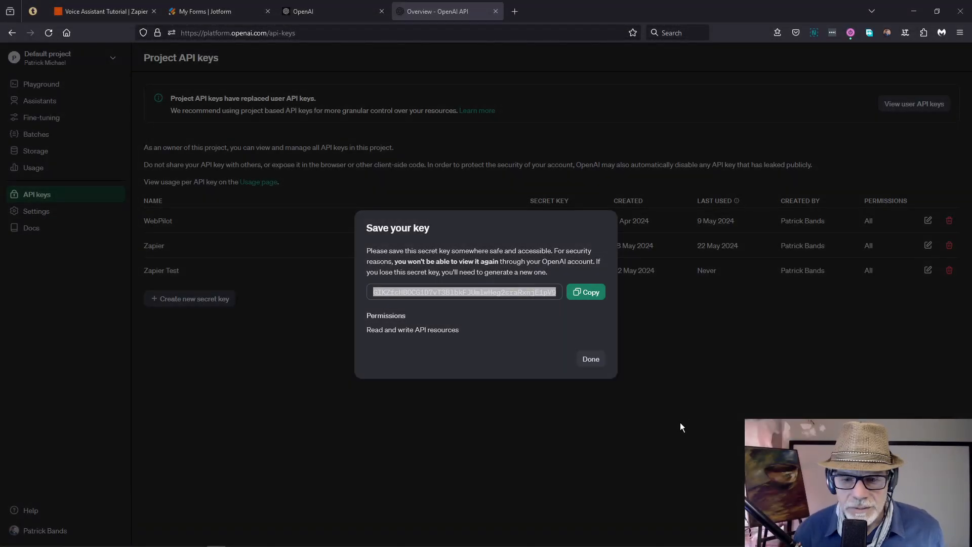
left_click(593, 360)
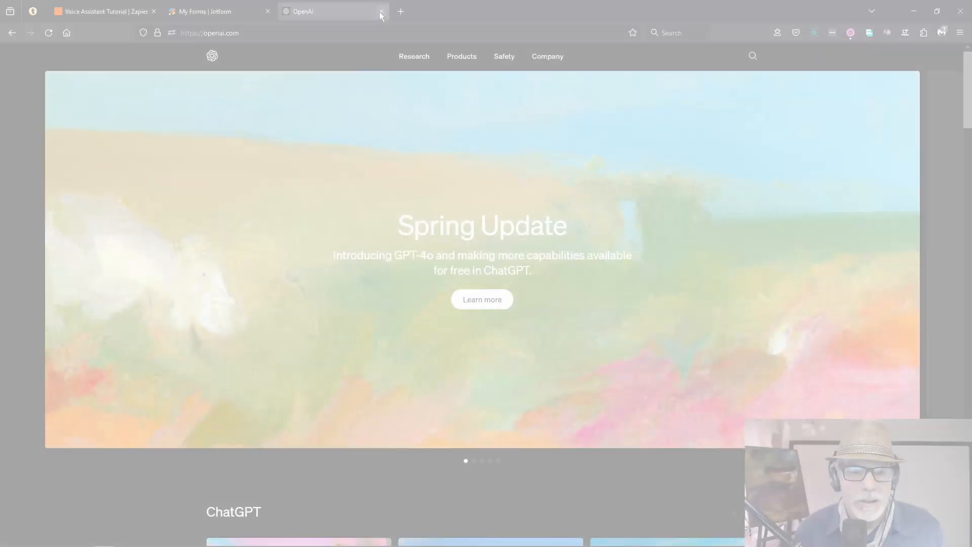
left_click(381, 11)
Step: Back in Zapier, accept the connected OpenAI account and select the empty File field
left_click(108, 11)
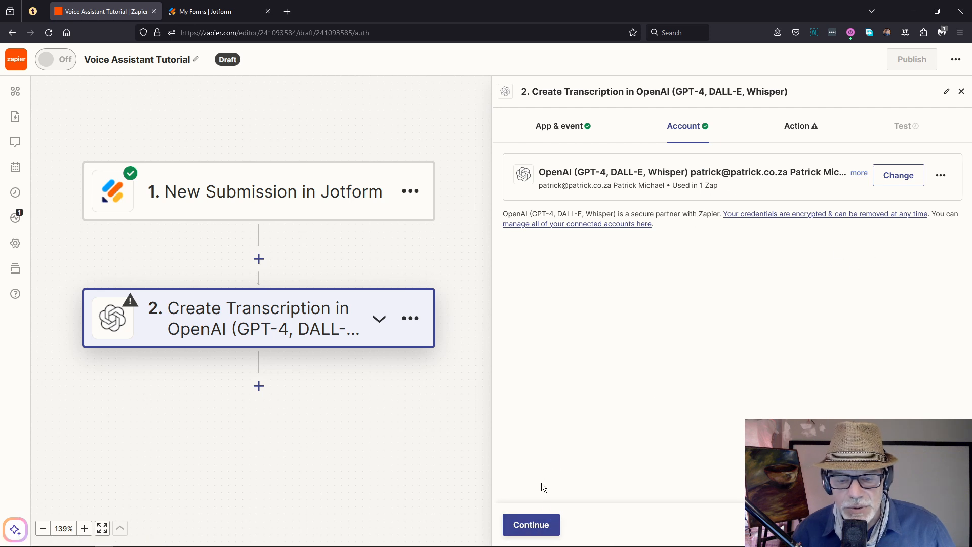
left_click(529, 524)
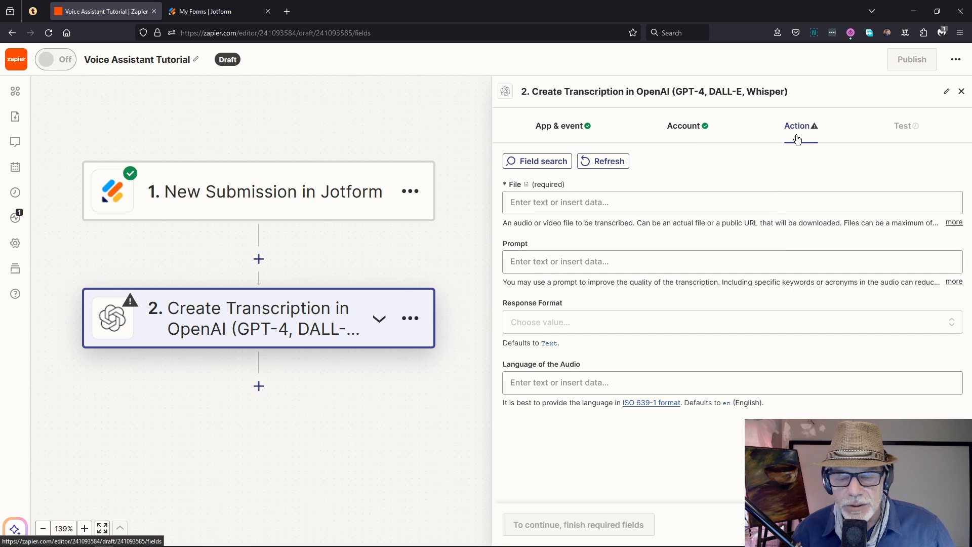
left_click(557, 203)
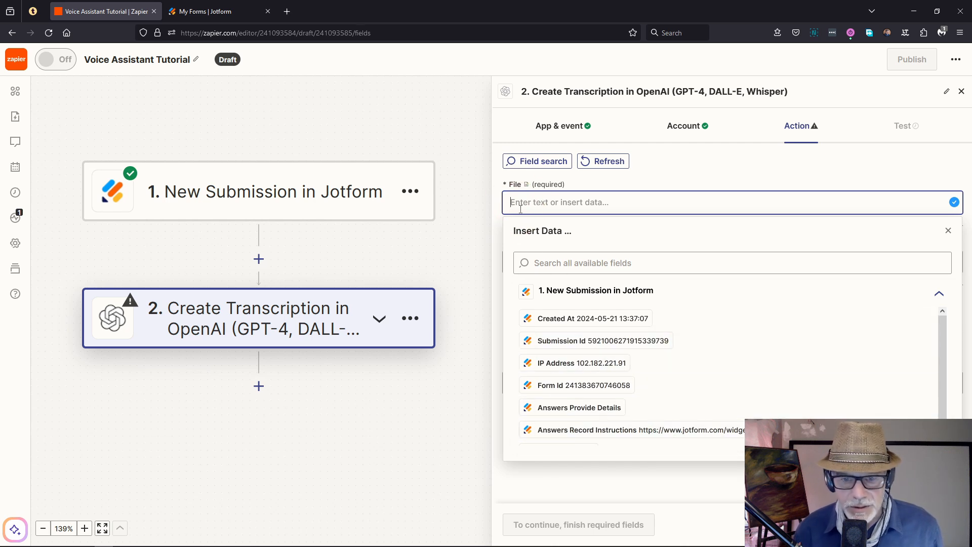
Step: Set File to the Jotform URL plus Answers Record Instructions, and Response Format to Text
key("ctrl+v")
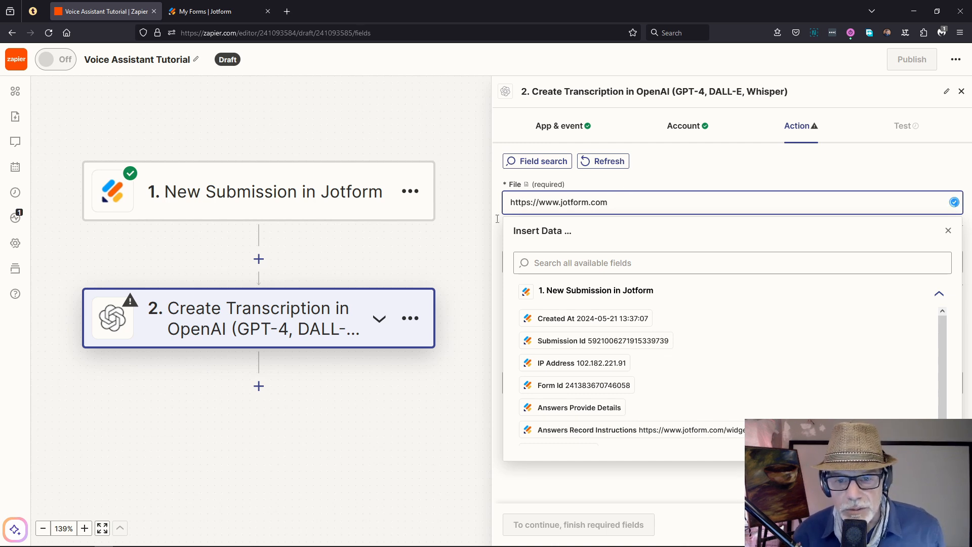
left_click(546, 430)
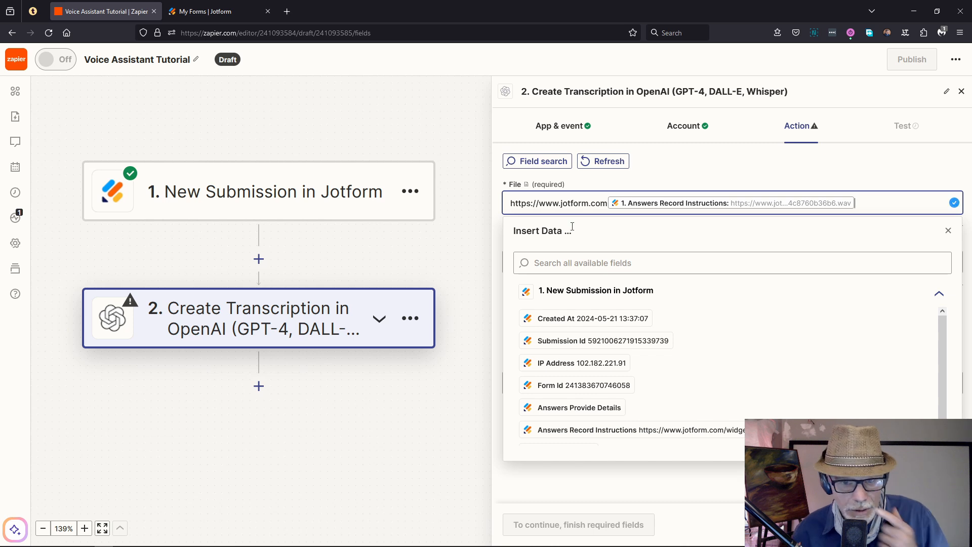
left_click(465, 241)
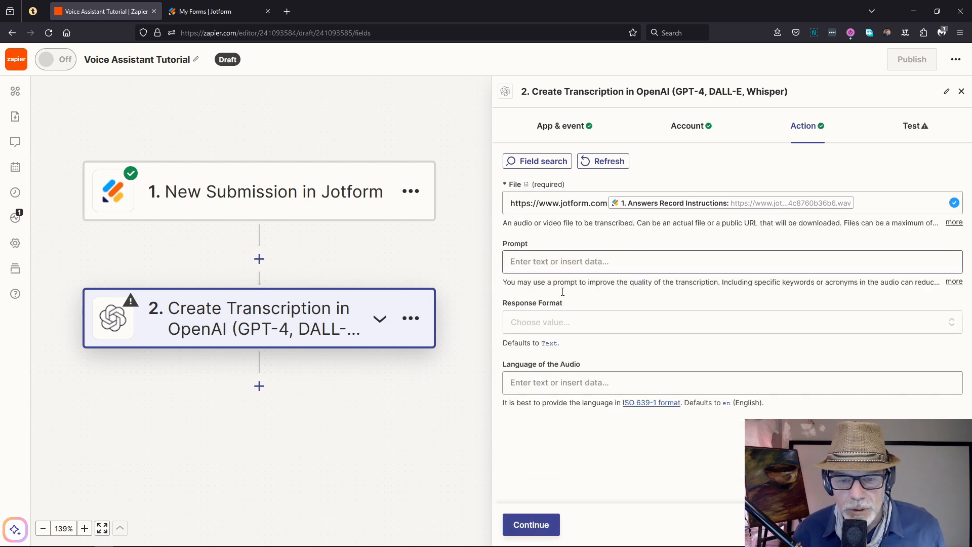
left_click(544, 324)
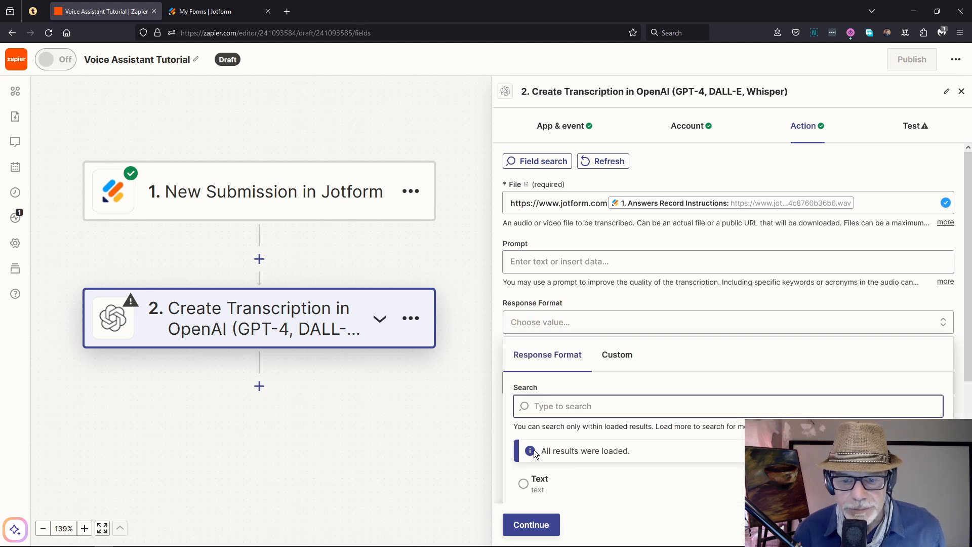
left_click(538, 482)
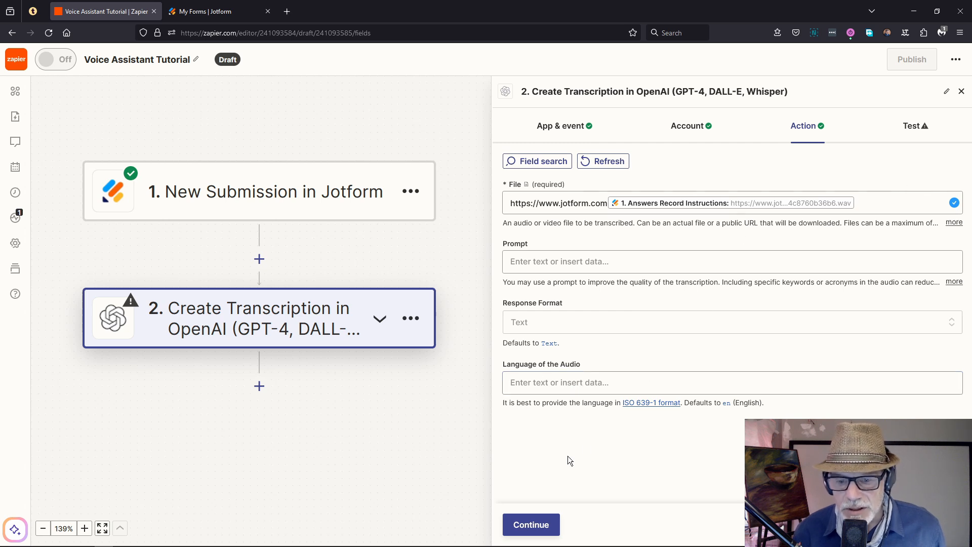
left_click(532, 526)
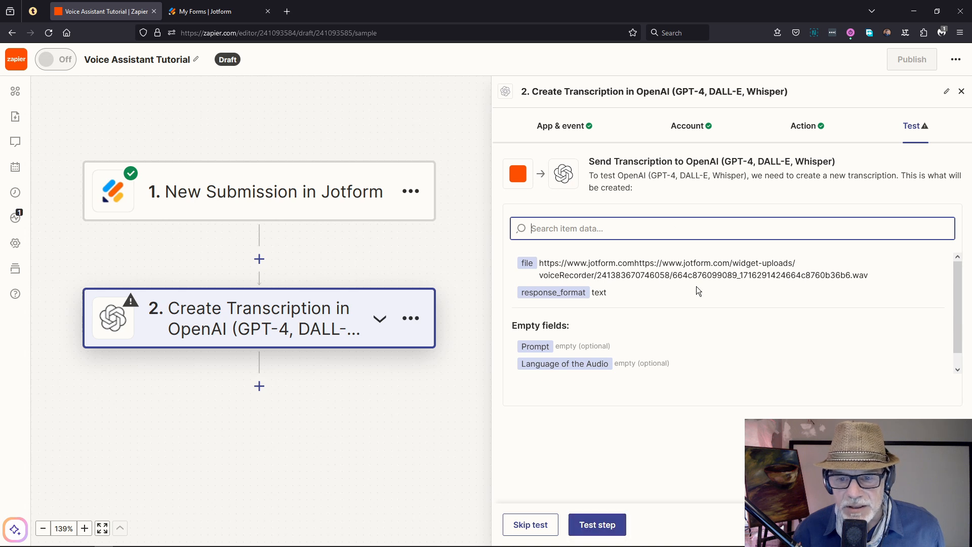
Step: Run the transcription test, skip it after the invalid request error, and add step 3
left_click_drag(541, 263, 657, 264)
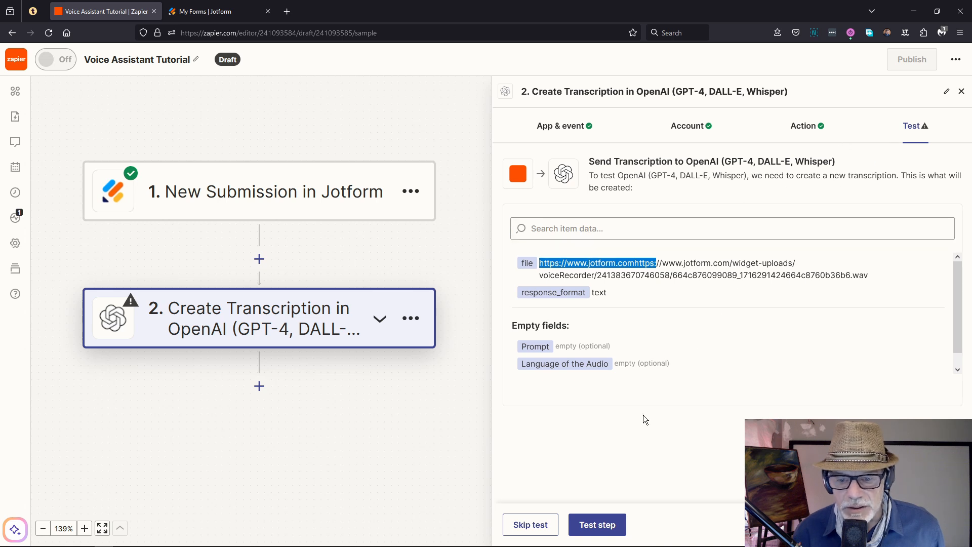
left_click(597, 525)
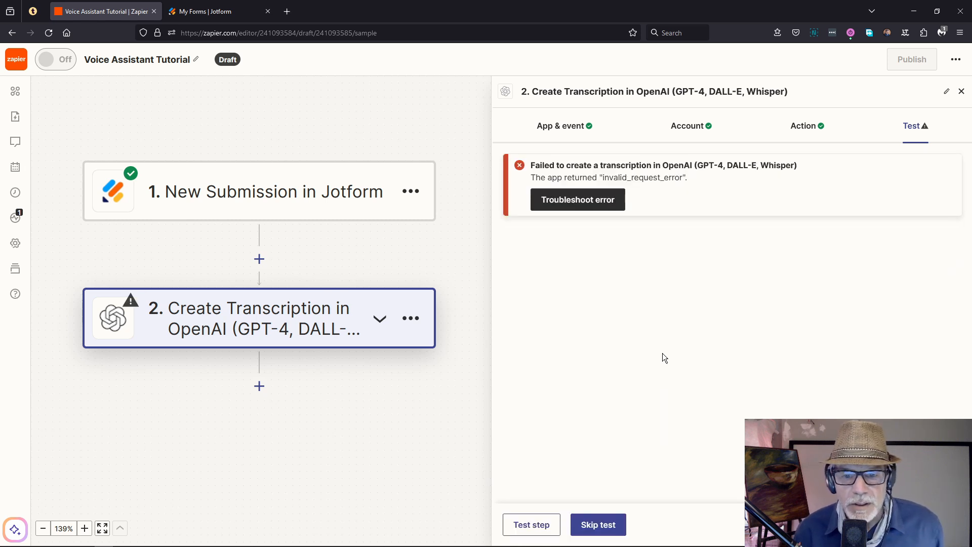
left_click(587, 525)
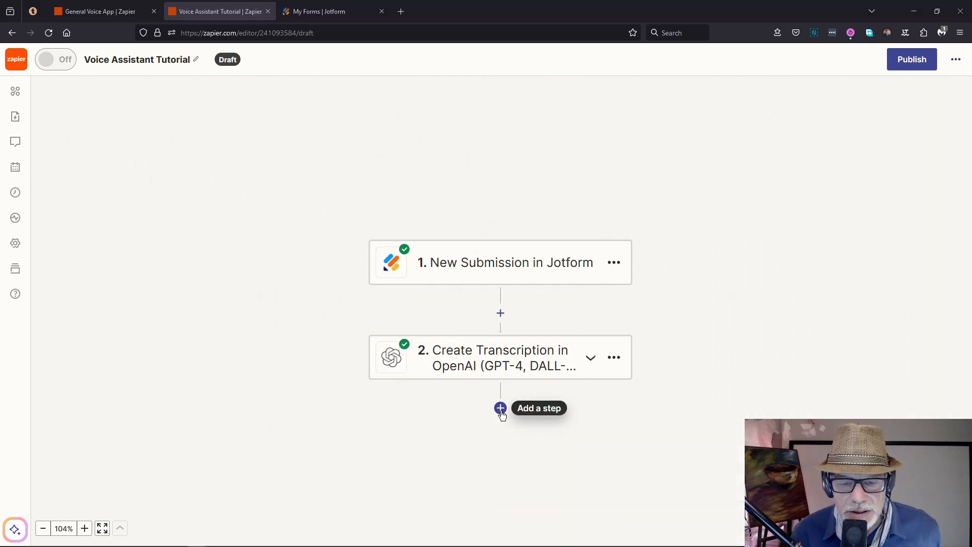
left_click(501, 408)
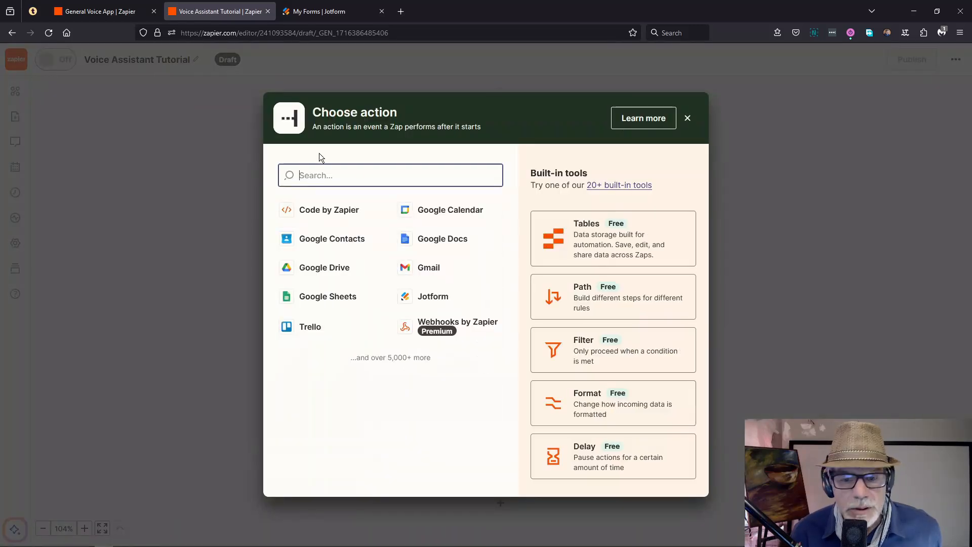
Step: Choose Formatter by Zapier for step 3 with the Date / Time event
left_click(573, 403)
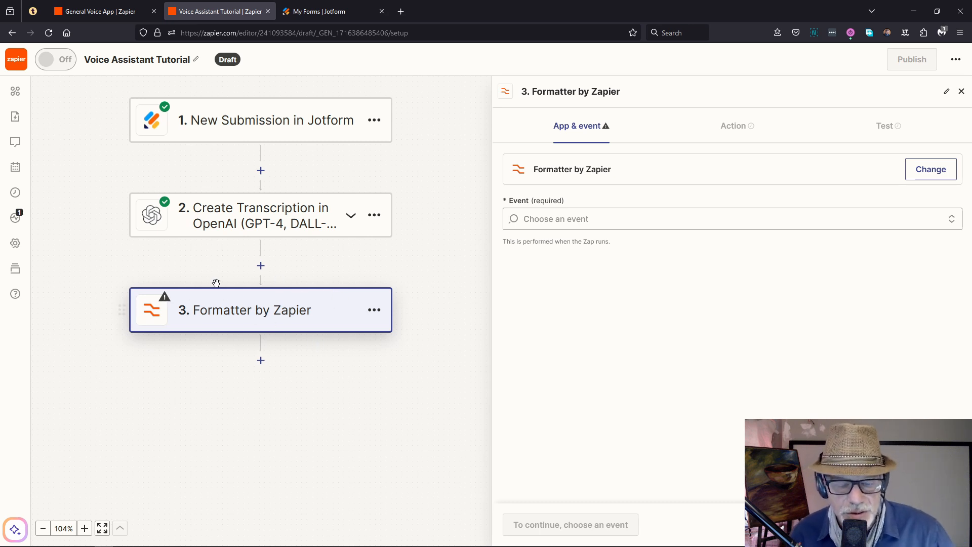
left_click(569, 224)
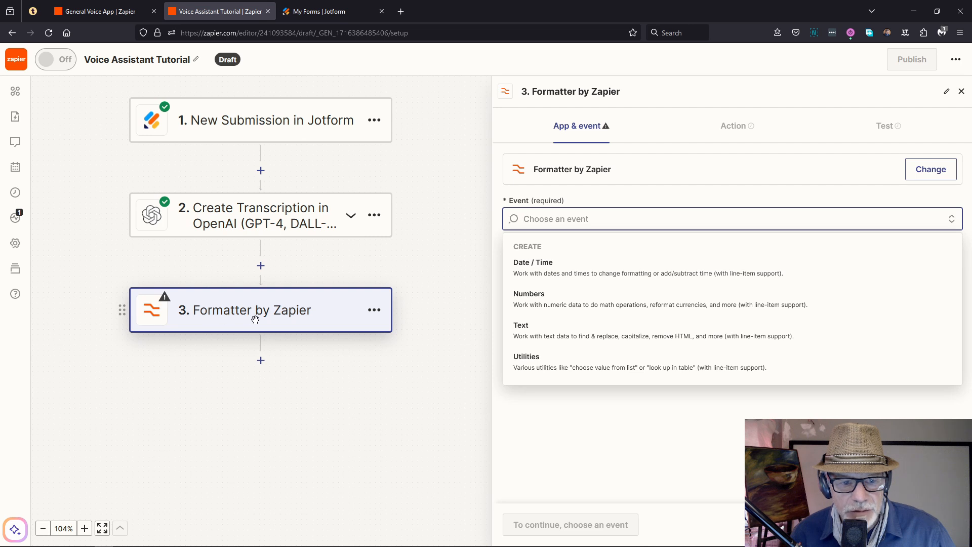
left_click(540, 263)
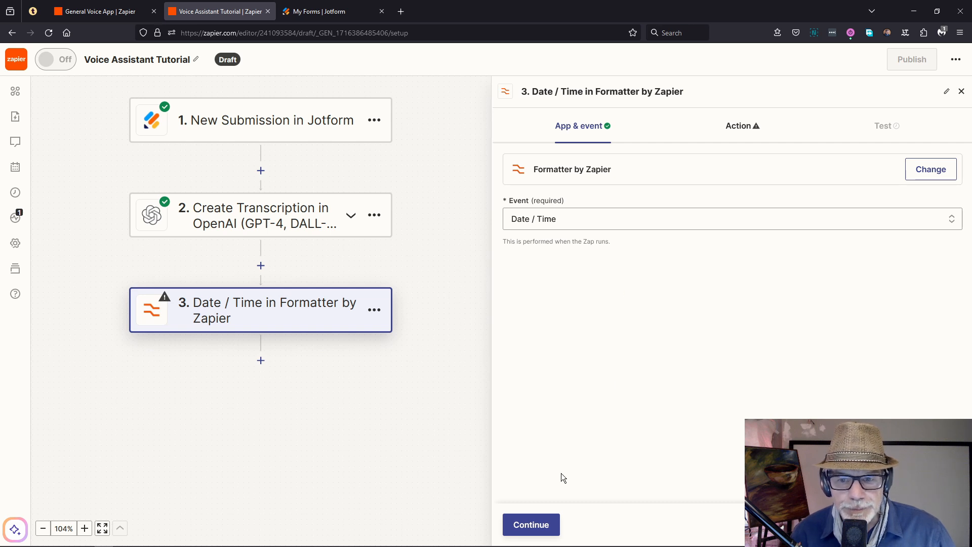
Step: Choose the Format transform and set the date Input to 'now'
left_click(542, 524)
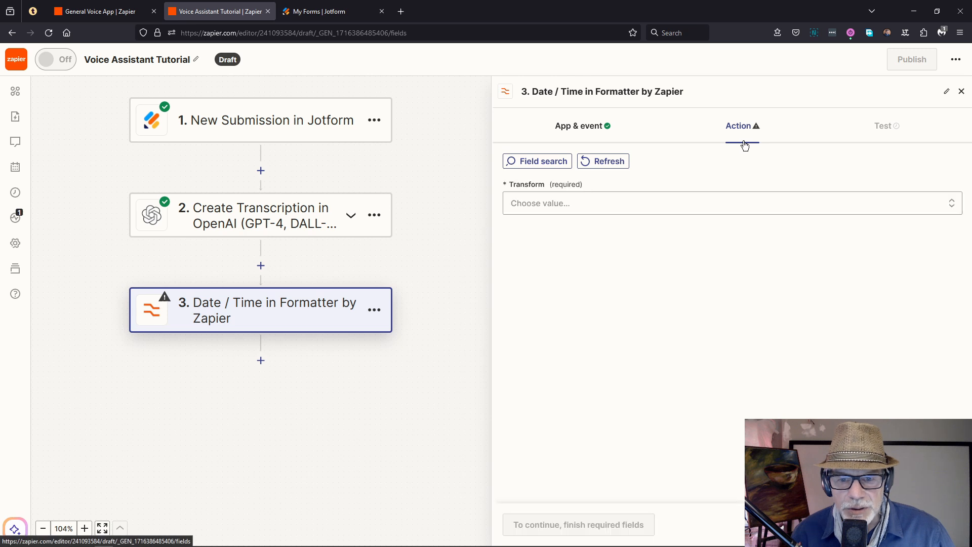
left_click(542, 210)
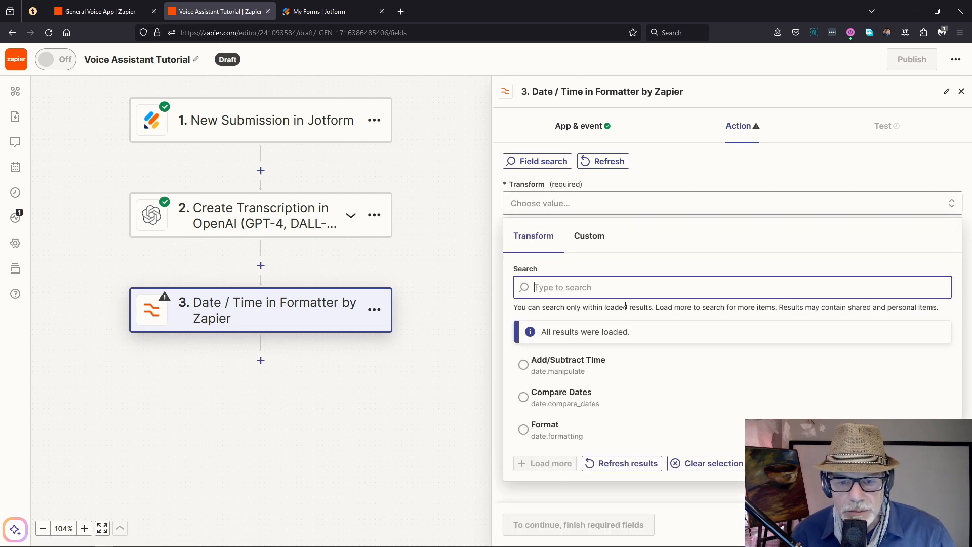
left_click(548, 429)
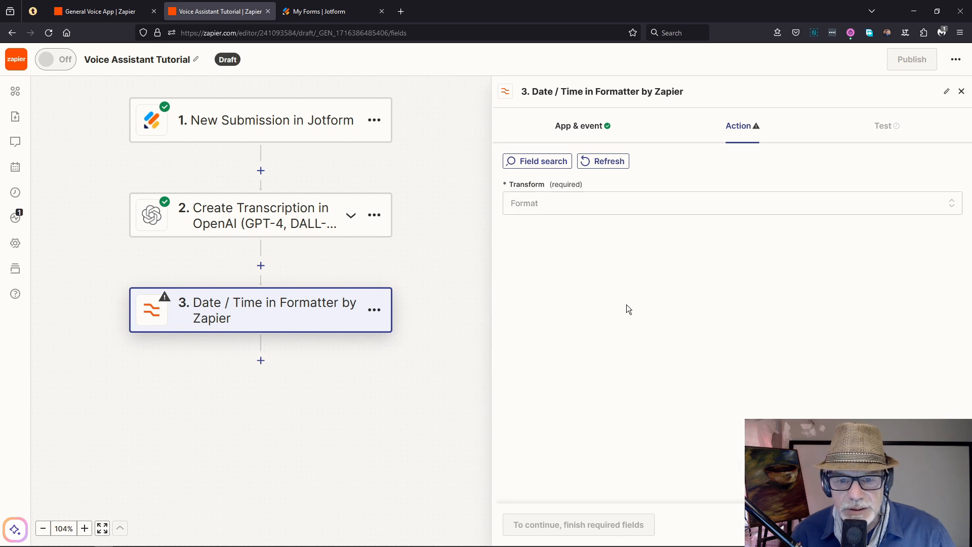
left_click(653, 310)
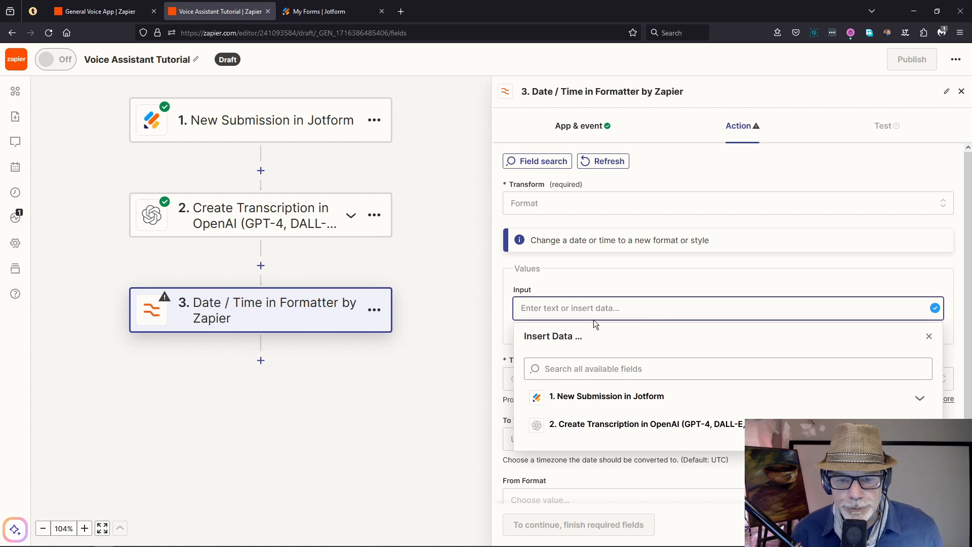
left_click(568, 310)
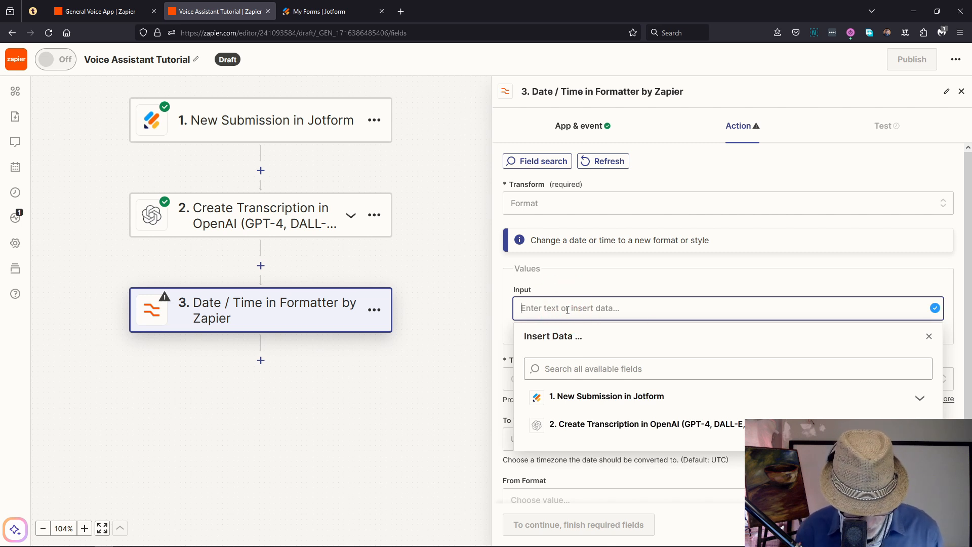
type("now")
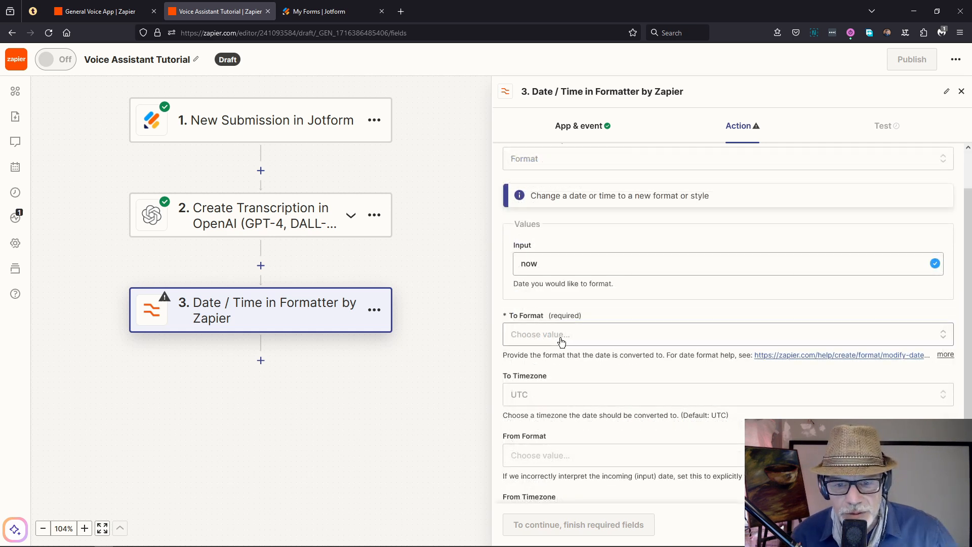
Step: Set To Format to DD-MM-YYYY and To Timezone to Africa/Johannesburg
left_click(560, 340)
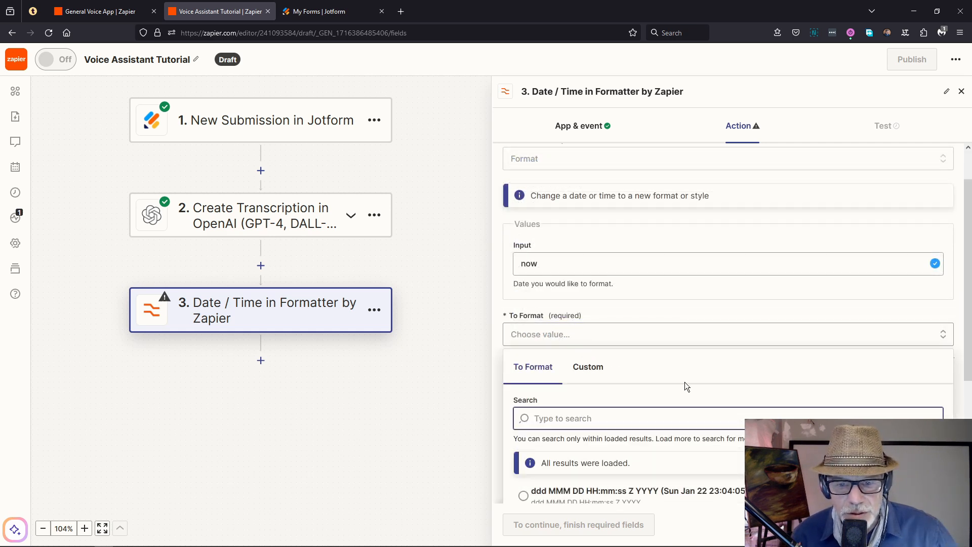
scroll(688, 383, "down", 4)
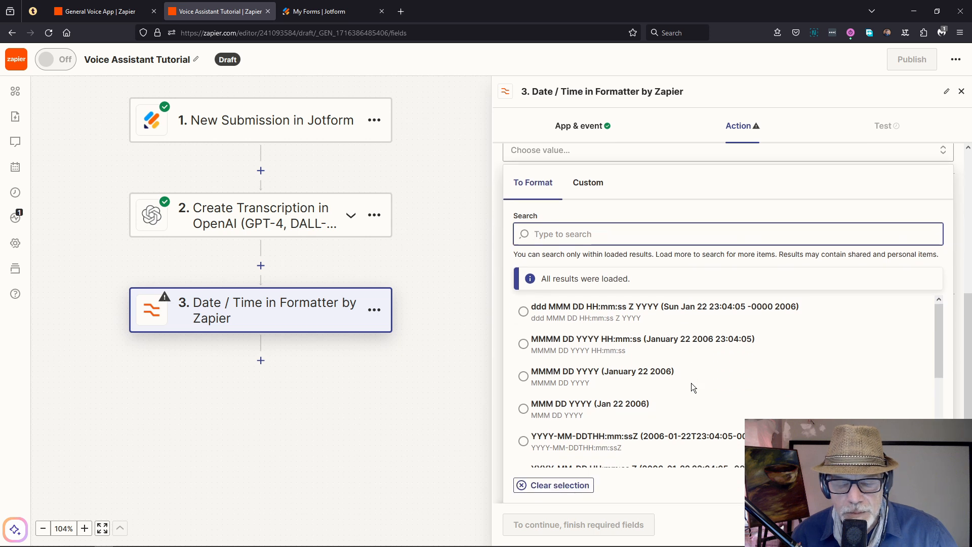
scroll(677, 378, "down", 5)
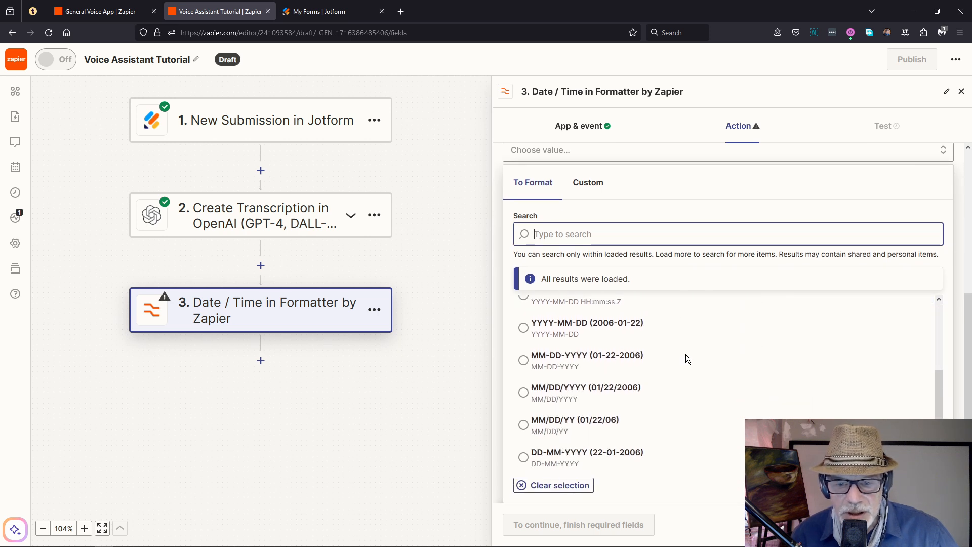
scroll(687, 355, "down", 1)
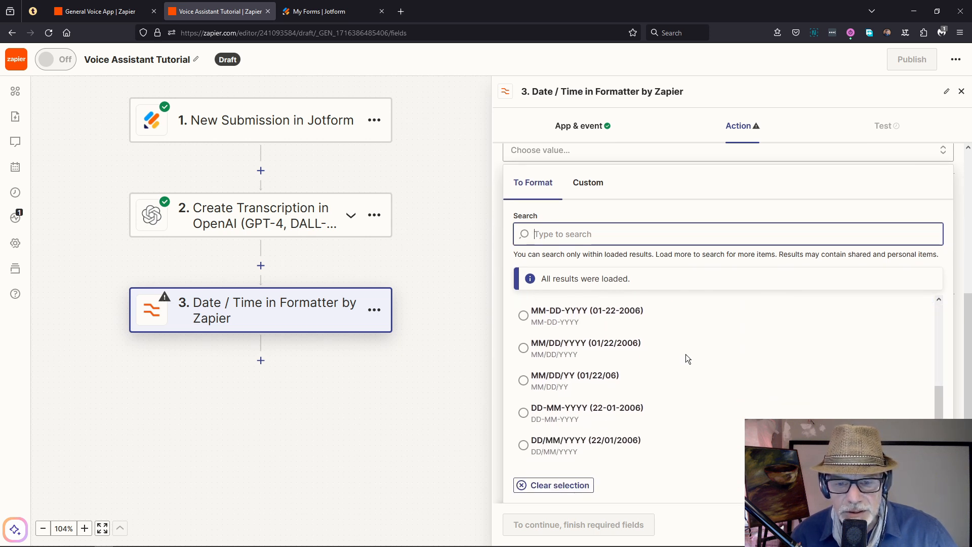
scroll(687, 356, "down", 2)
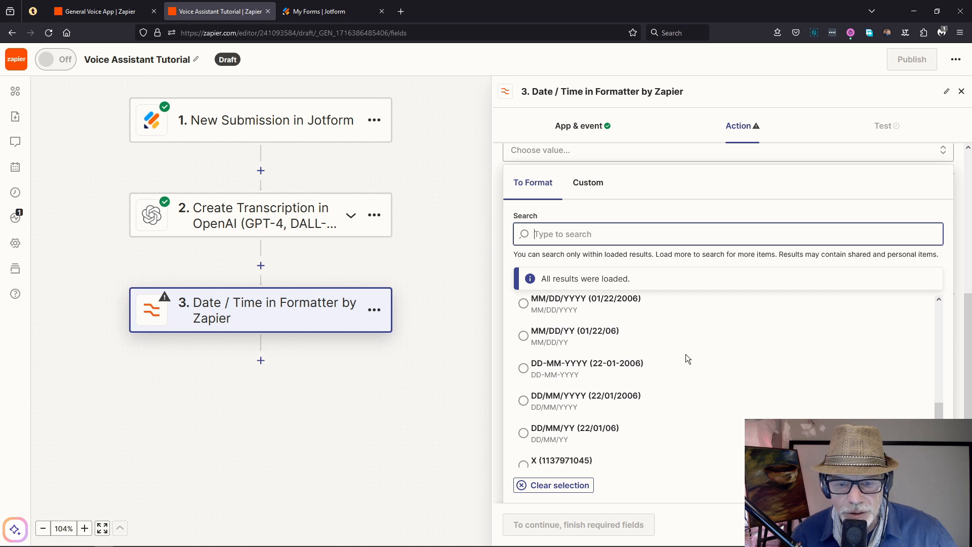
scroll(686, 357, "down", 1)
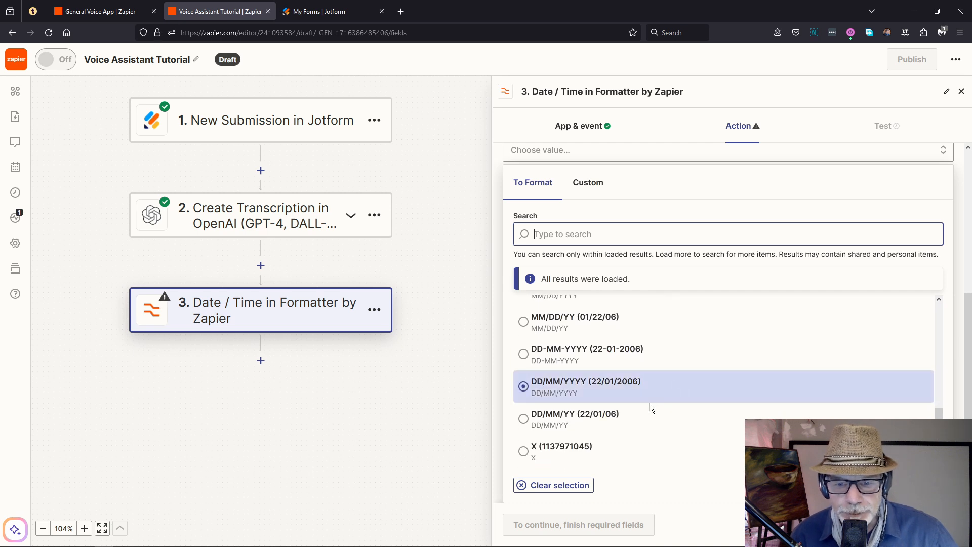
left_click(534, 357)
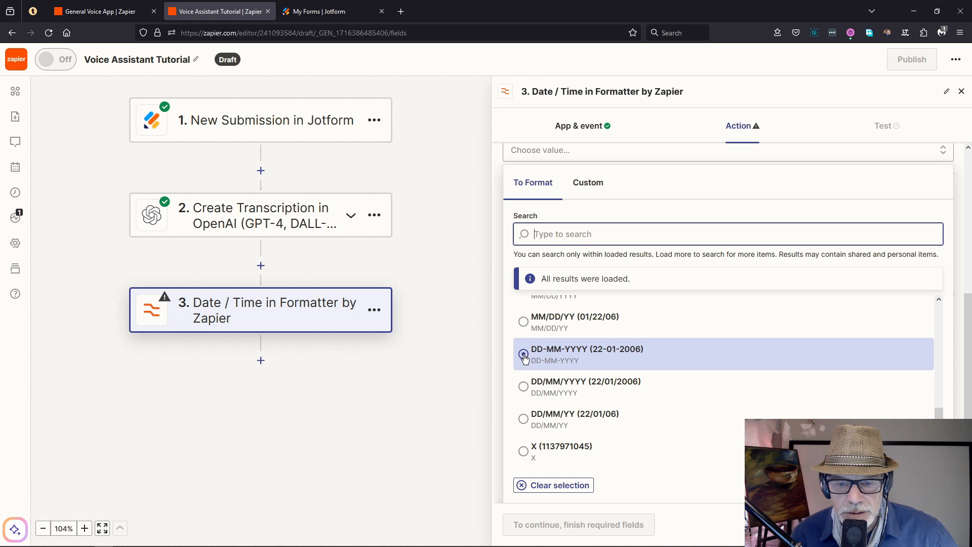
left_click(524, 357)
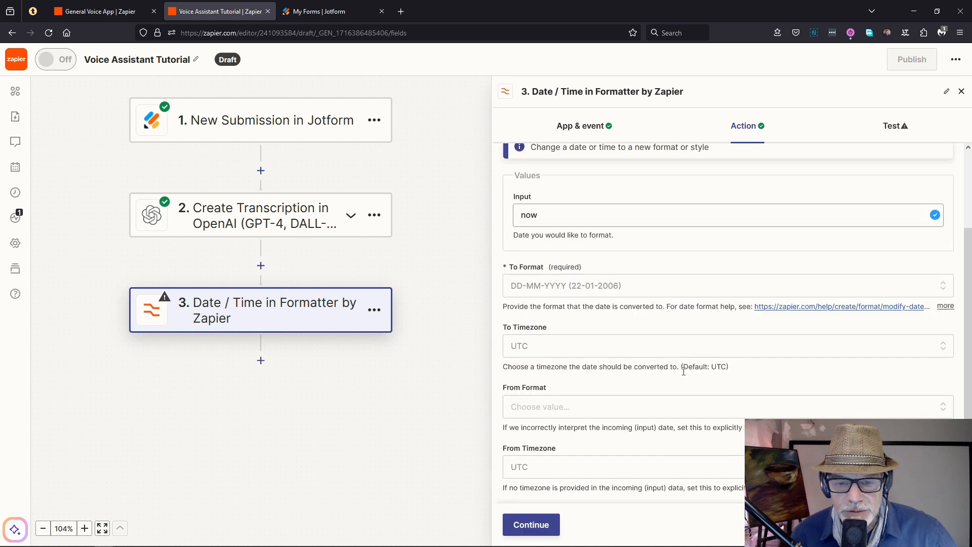
left_click(550, 348)
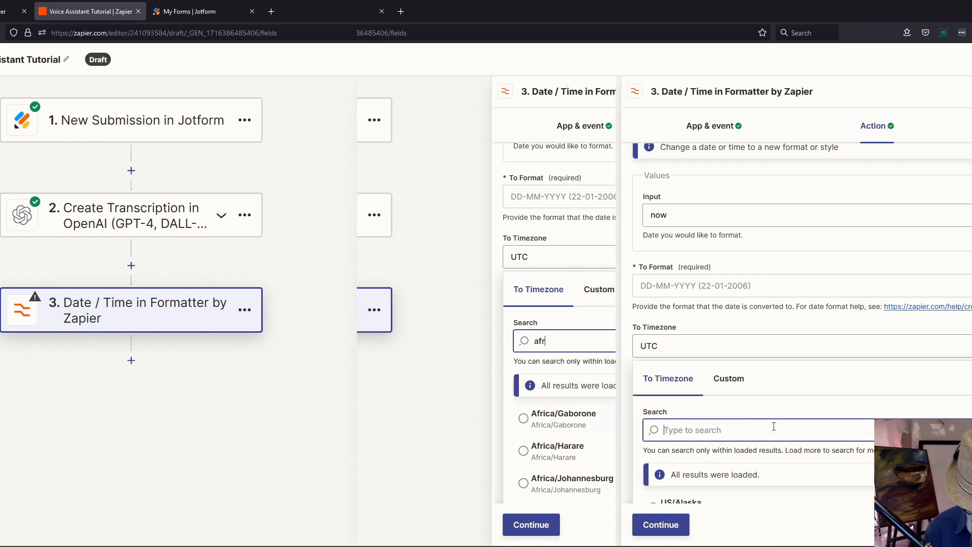
left_click(579, 485)
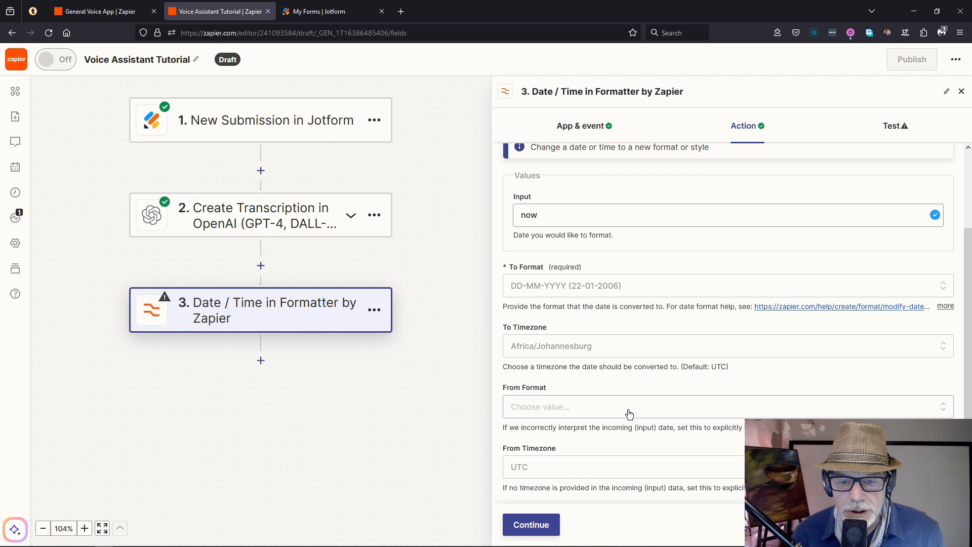
left_click(526, 525)
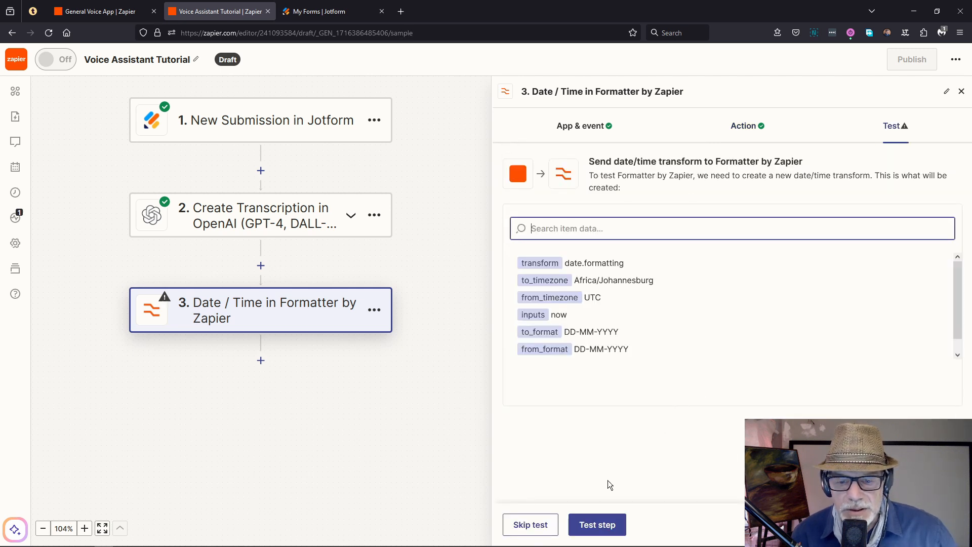
Step: Test the formatter, getting 22-05-2024, then add a fourth step below it
left_click(590, 525)
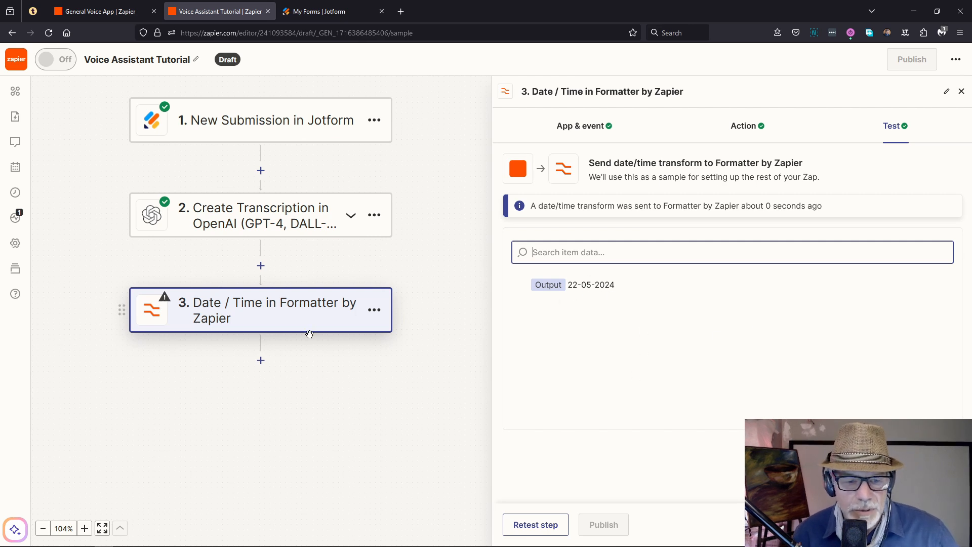
left_click(261, 360)
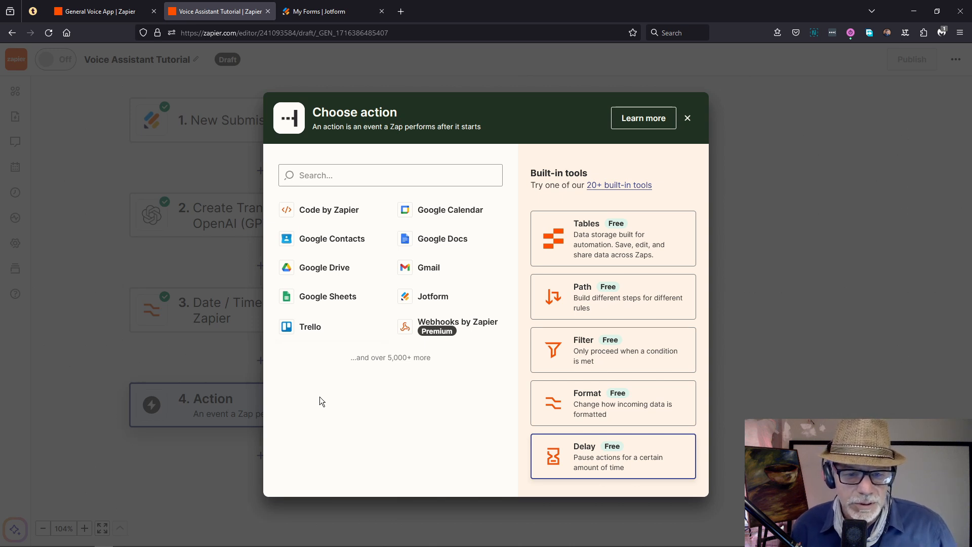
Step: Search 'chat', pick ChatGPT with the Conversation event, and continue to Account
left_click(339, 175)
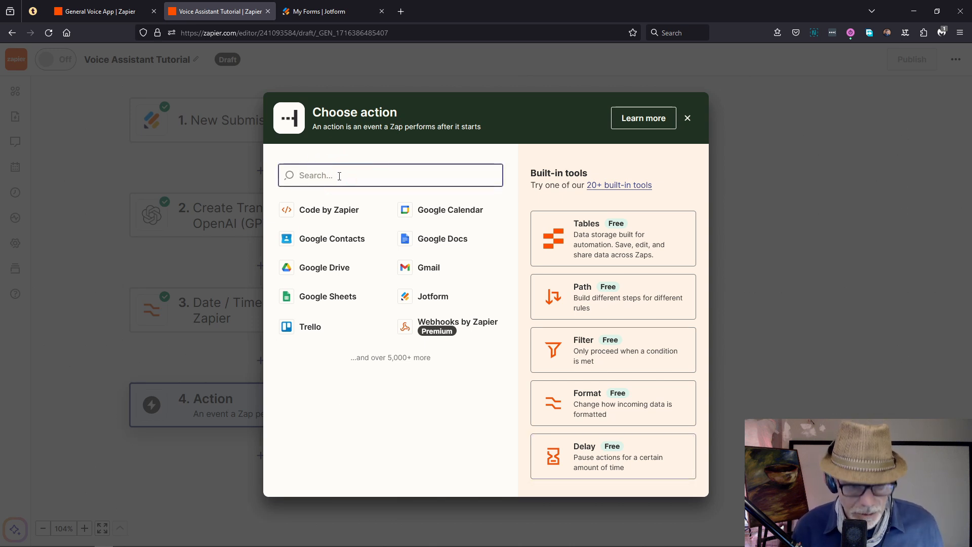
type("g")
key("BackSpace")
type("chat")
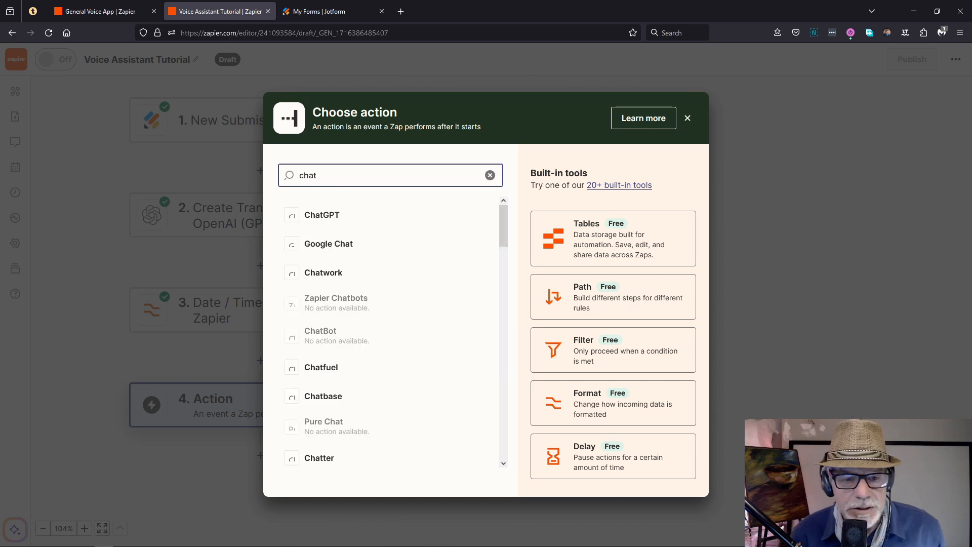
left_click(304, 217)
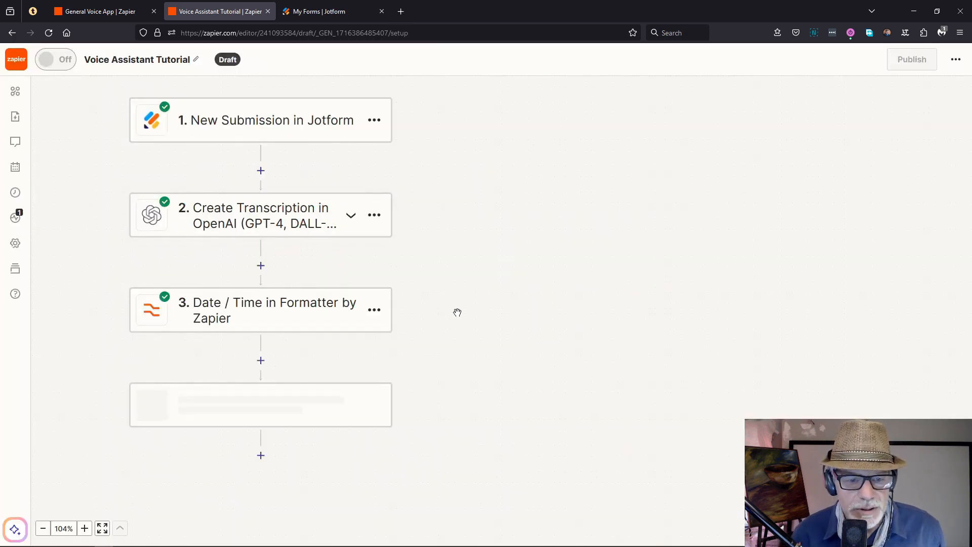
left_click(563, 219)
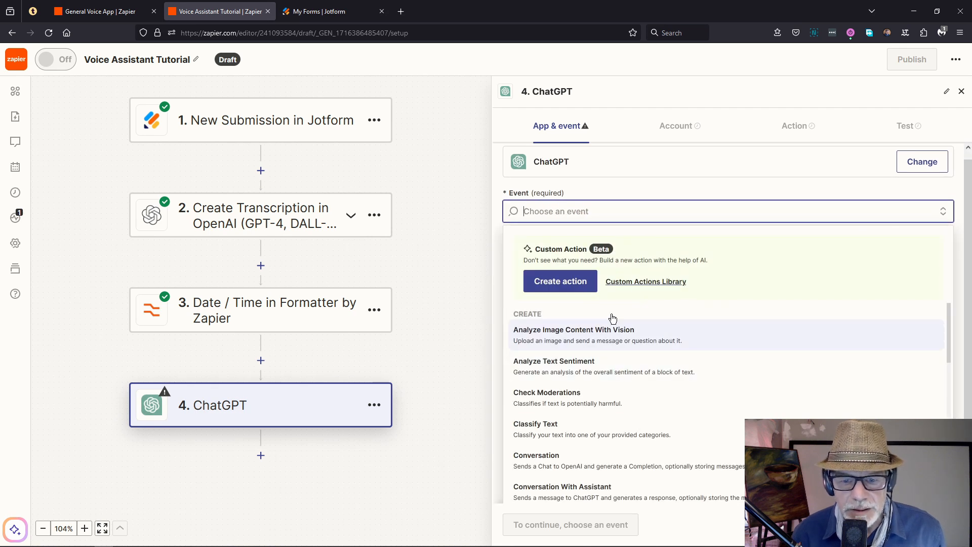
left_click(562, 454)
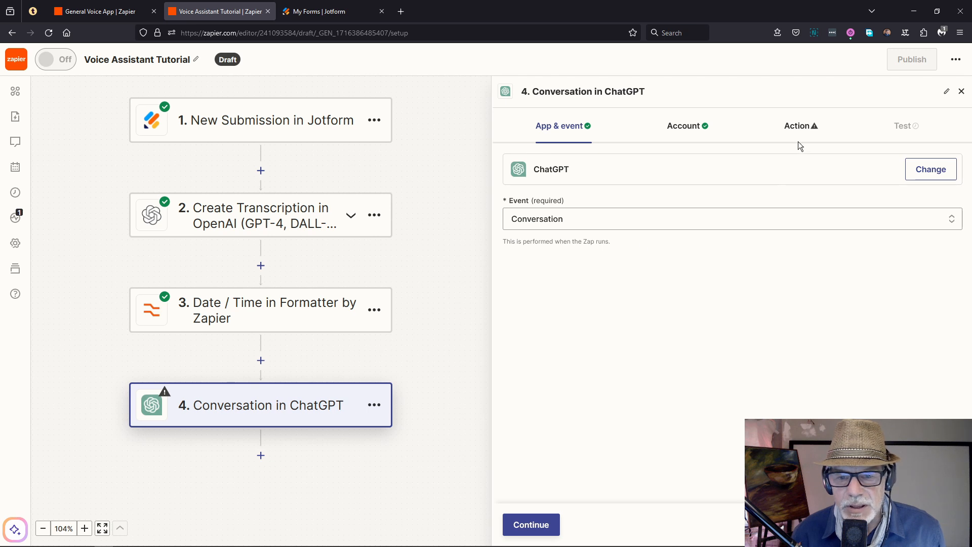
left_click(548, 524)
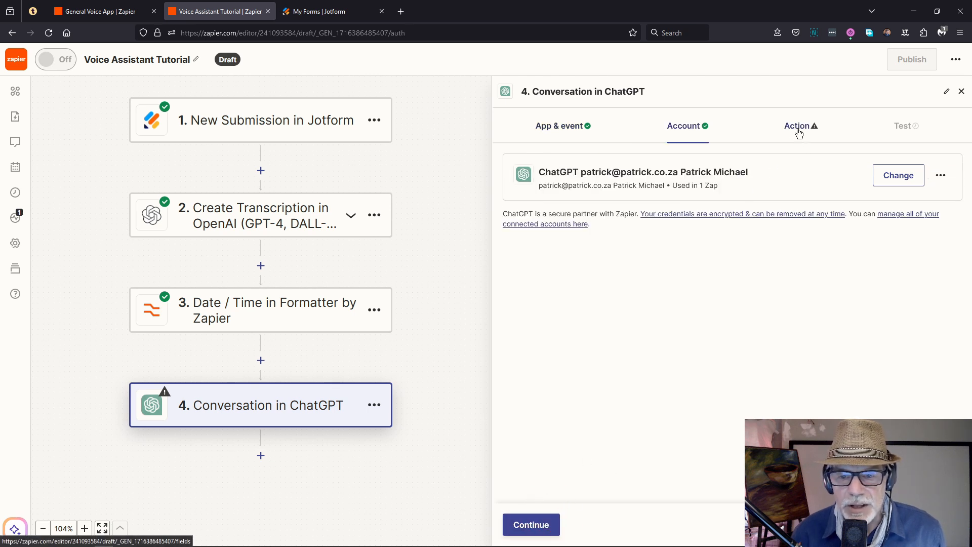
Step: Insert step 2's transcription Content into the ChatGPT User Message, leaving Model as gpt-3.5-turbo
left_click(536, 522)
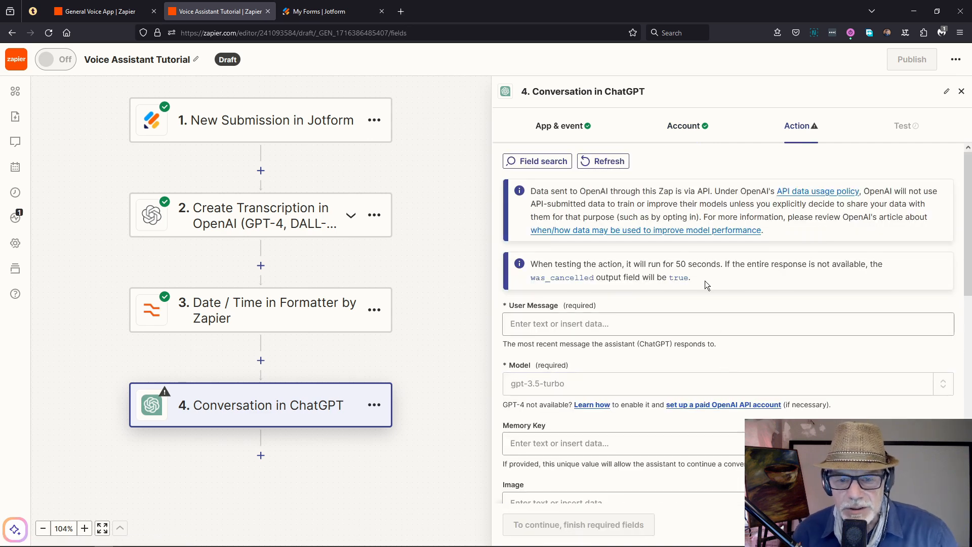
scroll(704, 278, "down", 1)
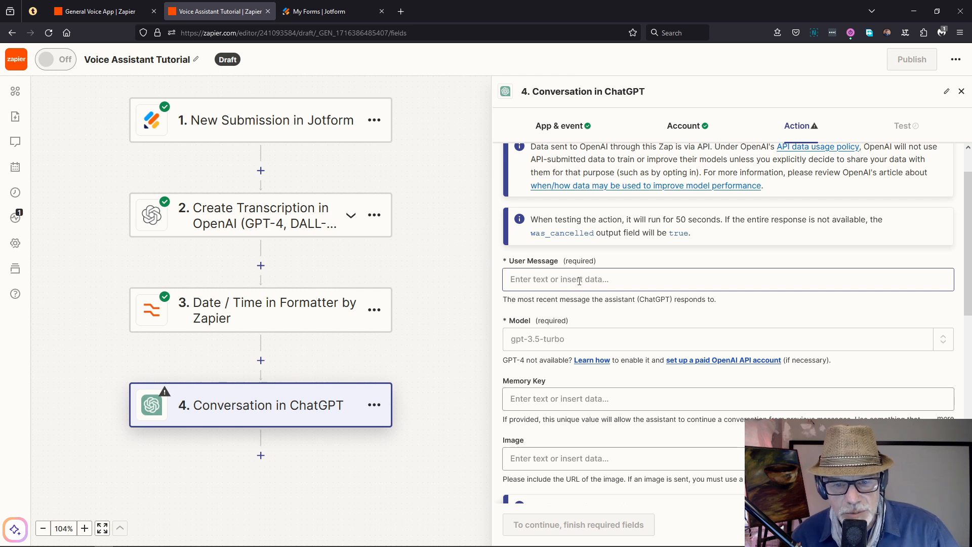
left_click(553, 281)
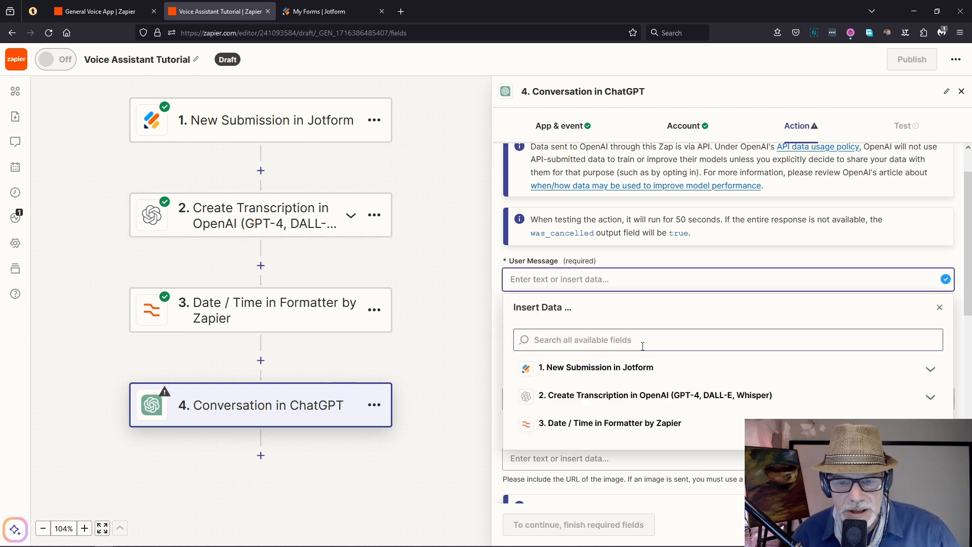
left_click(554, 396)
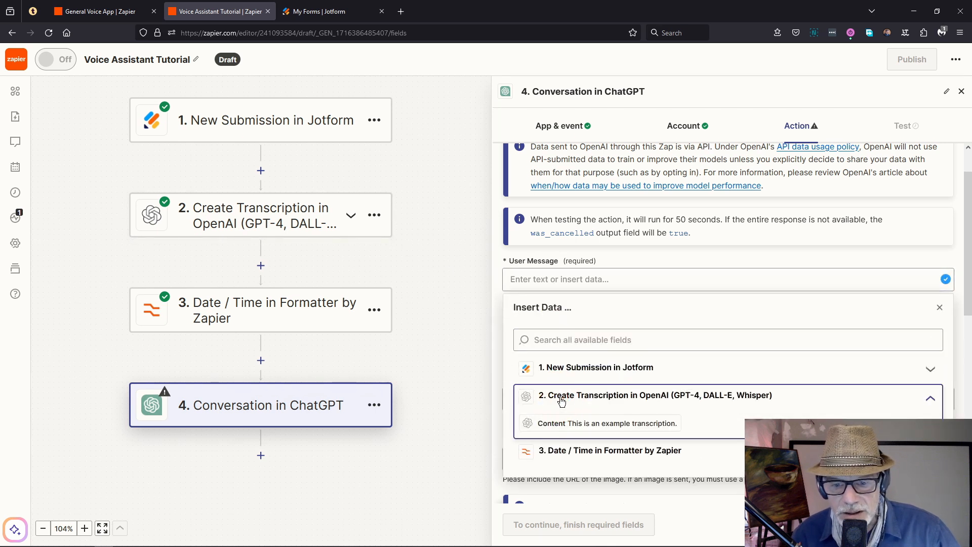
left_click(557, 423)
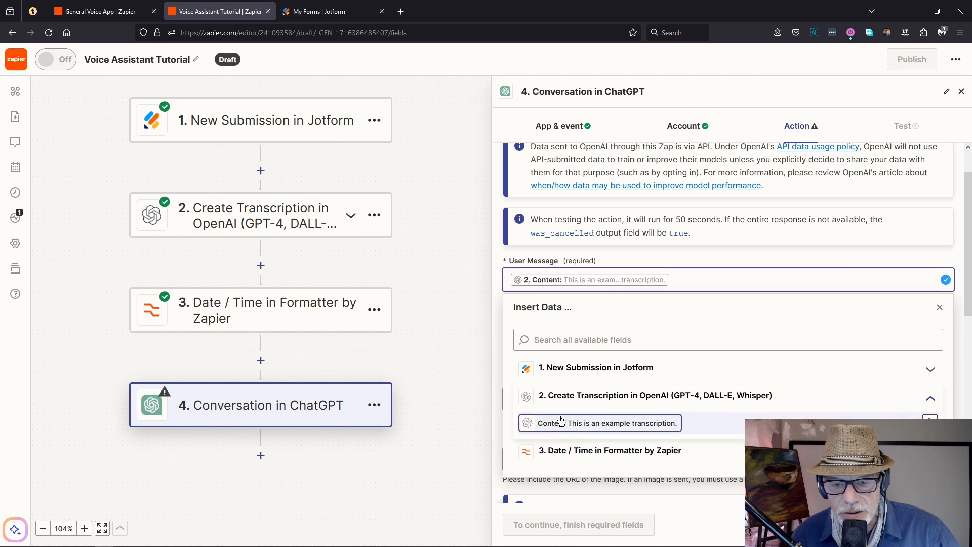
left_click(498, 270)
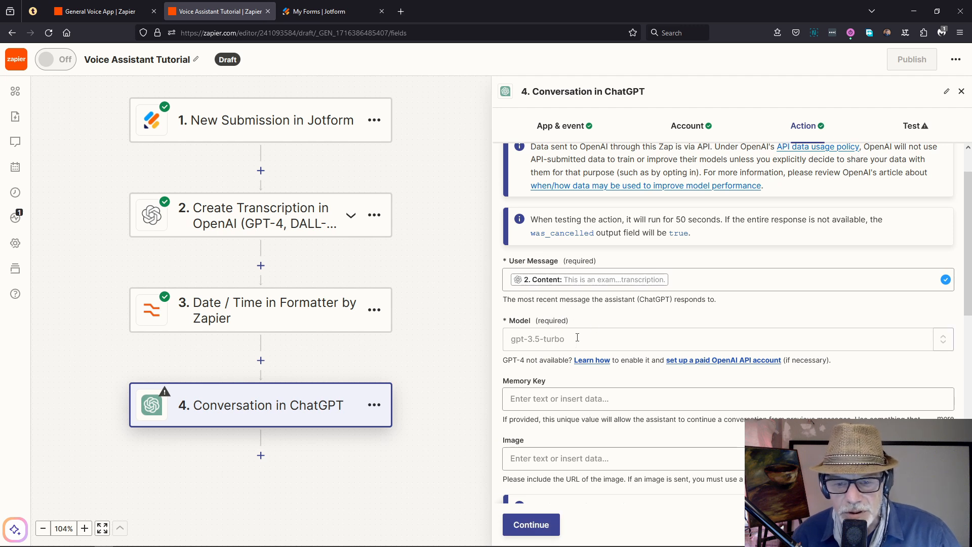
left_click(578, 338)
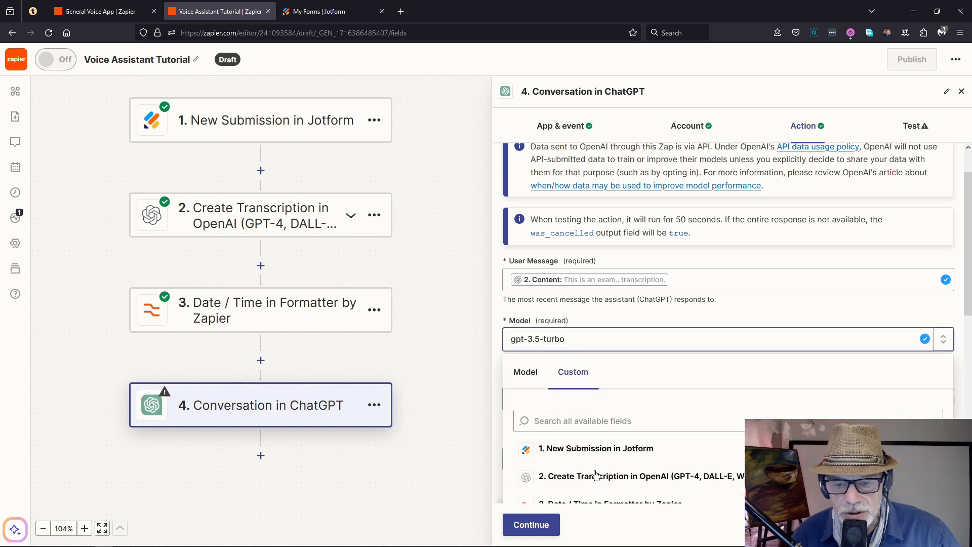
left_click(526, 372)
scroll(624, 448, "down", 2)
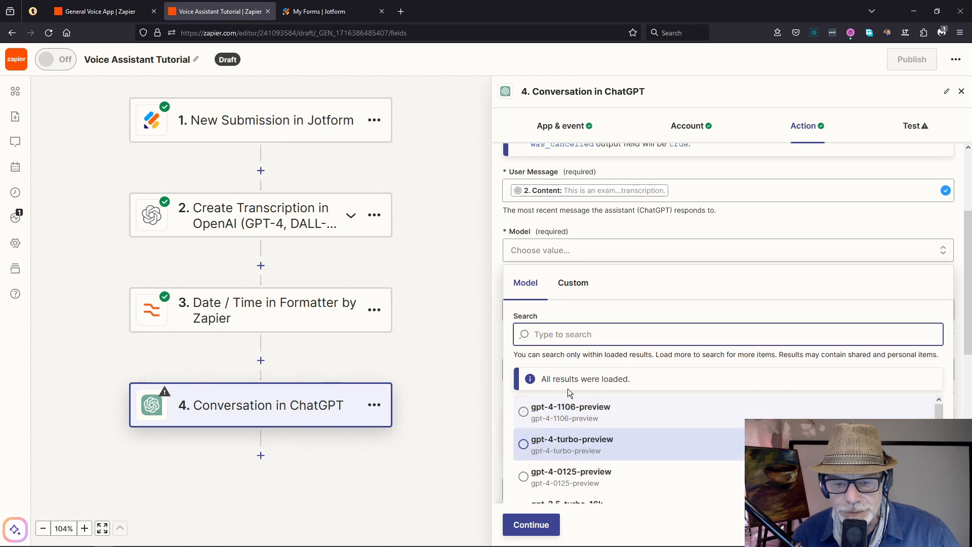
left_click(590, 287)
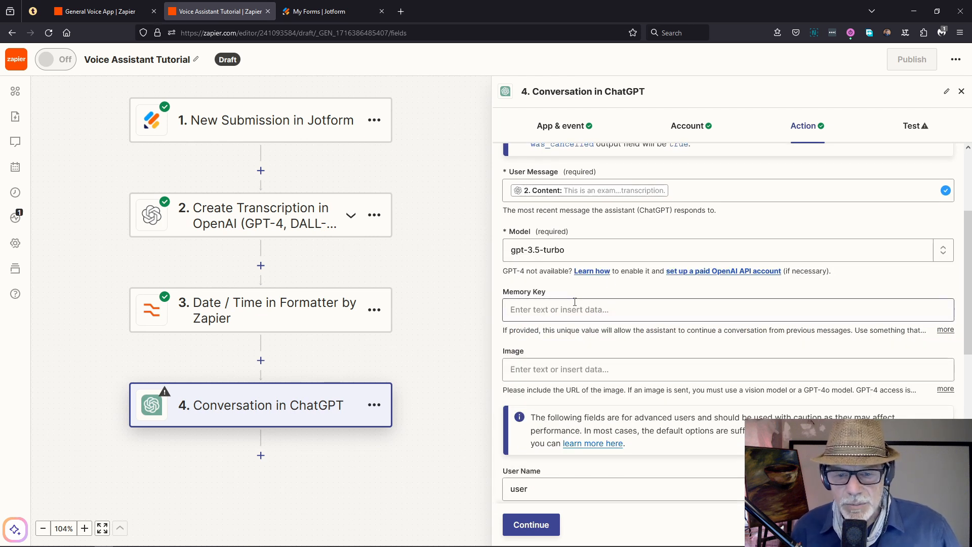
scroll(587, 304, "down", 2)
Step: Change the ChatGPT step's Temperature value from 1.0 to 0.5
scroll(592, 324, "down", 4)
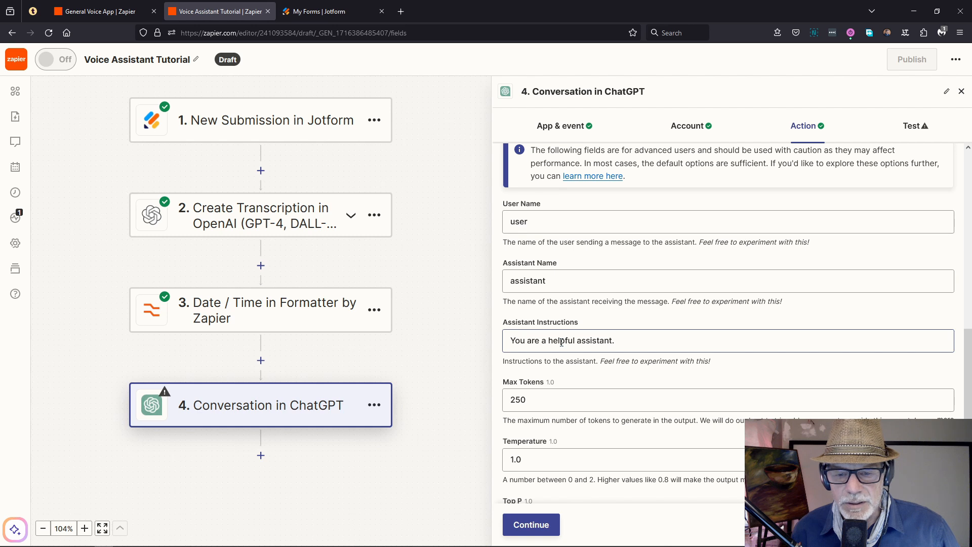
left_click(566, 338)
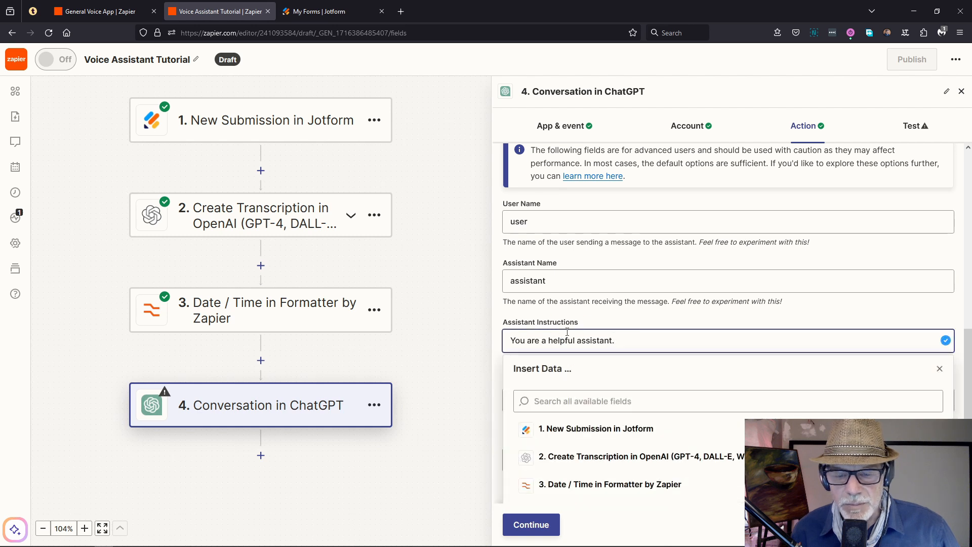
left_click(501, 307)
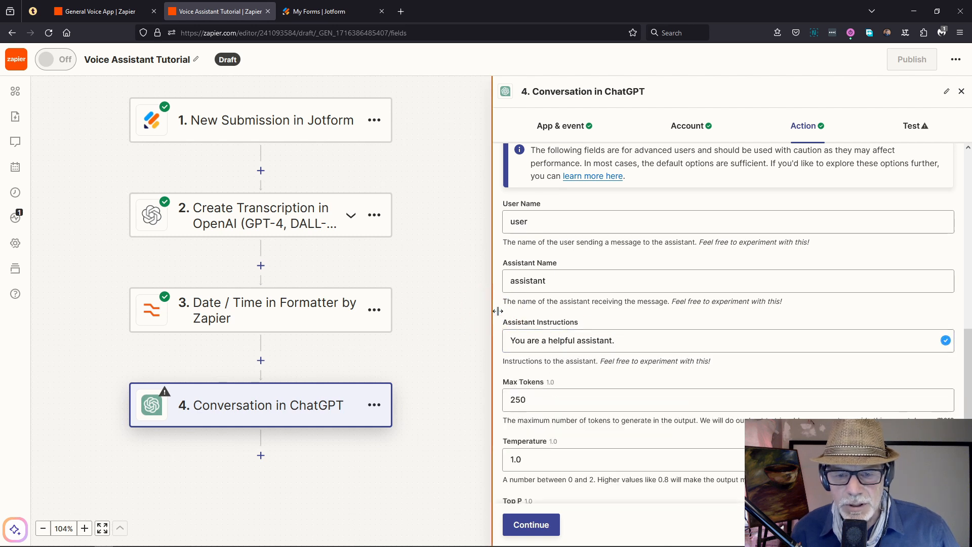
scroll(538, 392, "down", 1)
left_click(525, 414)
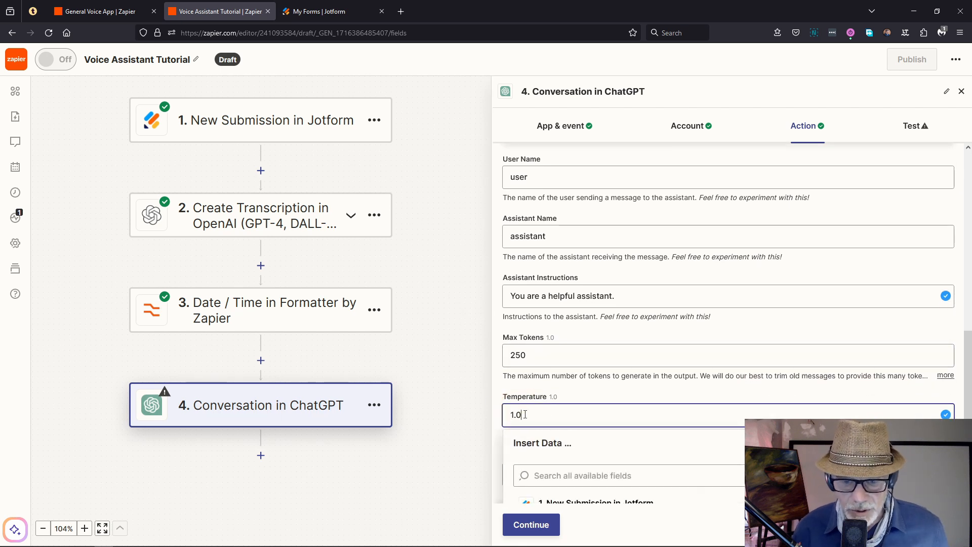
key("ctrl+a")
type("0")
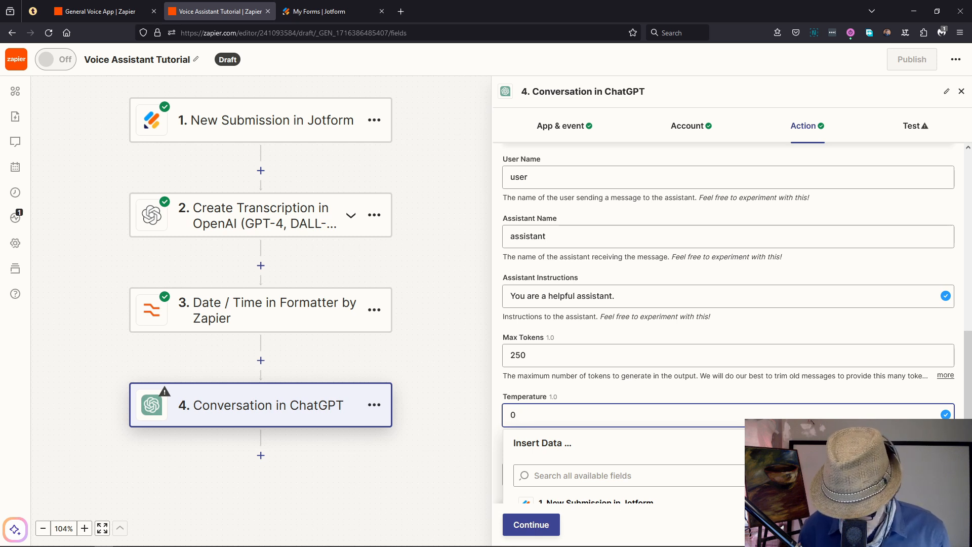
type(".5")
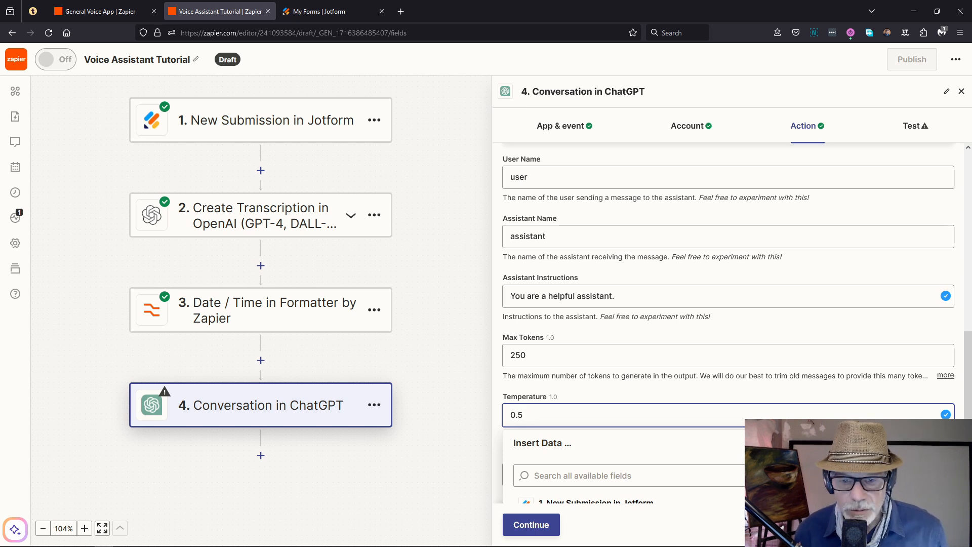
left_click(501, 390)
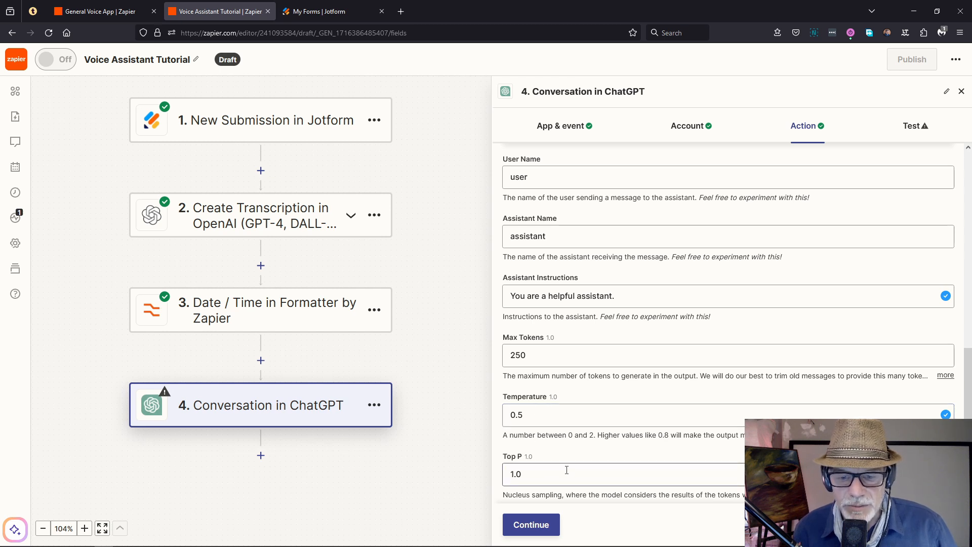
scroll(547, 466, "up", 1)
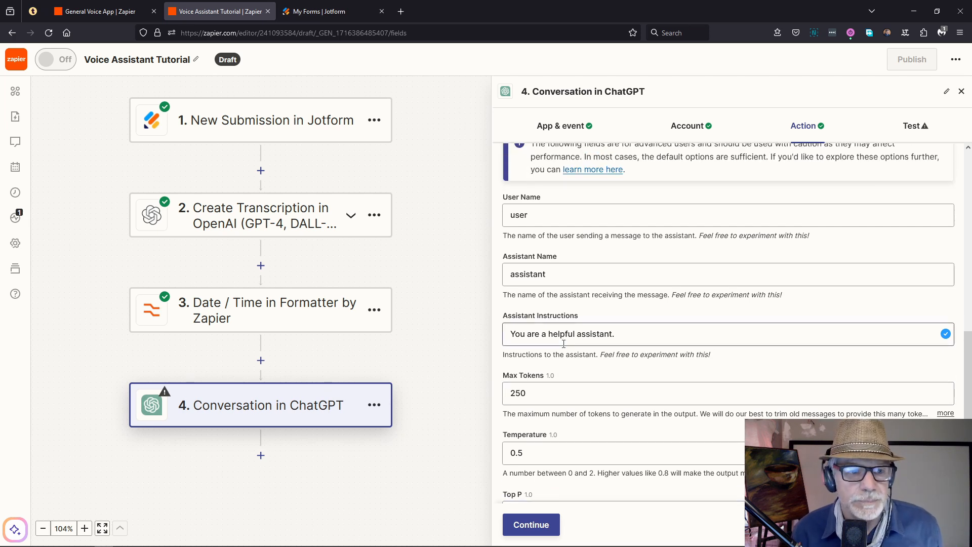
key("alt+Tab")
key("alt+Tab")
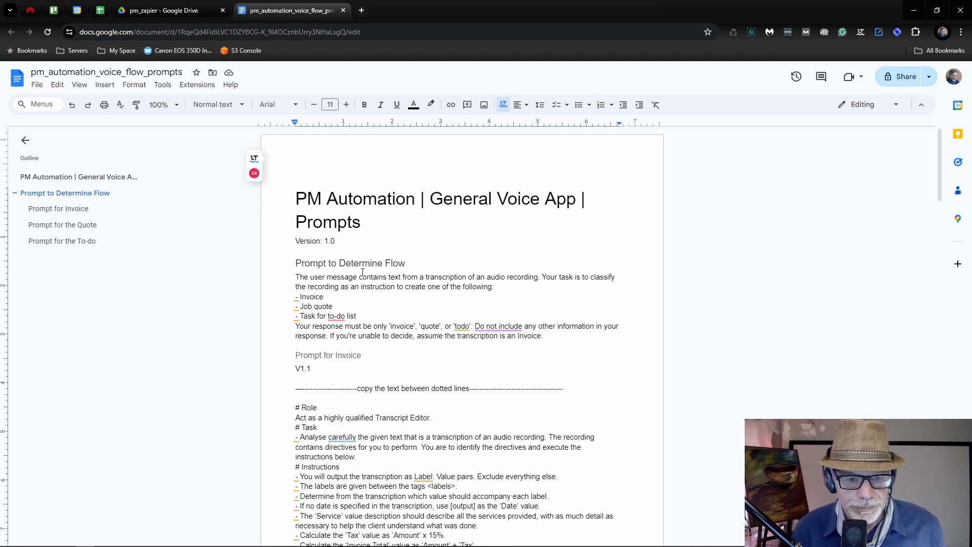
Step: Copy the Prompt to Determine Flow paragraph from the prompts document for the Assistant Instructions
key("ctrl+plus")
key("ctrl+plus")
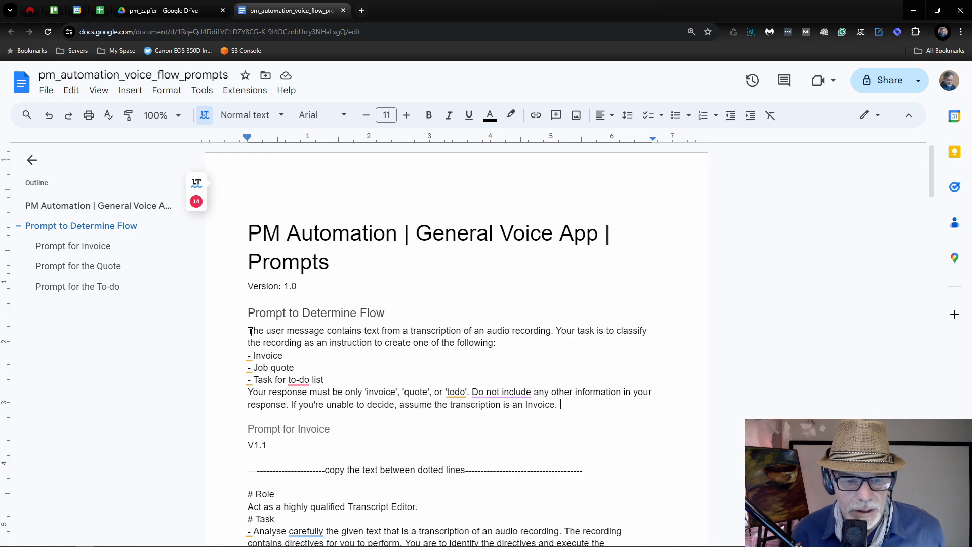
left_click_drag(249, 329, 565, 404)
key("ctrl+c")
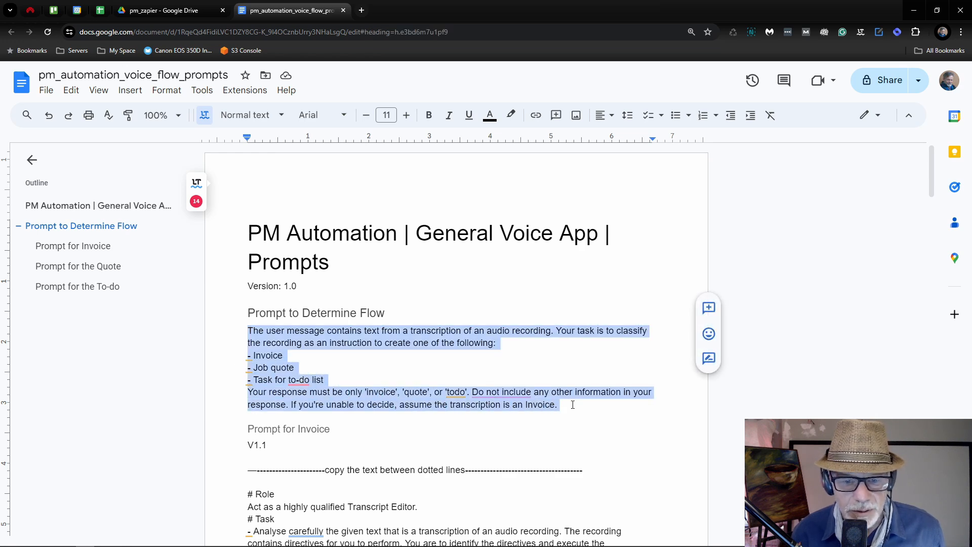
left_click(559, 331)
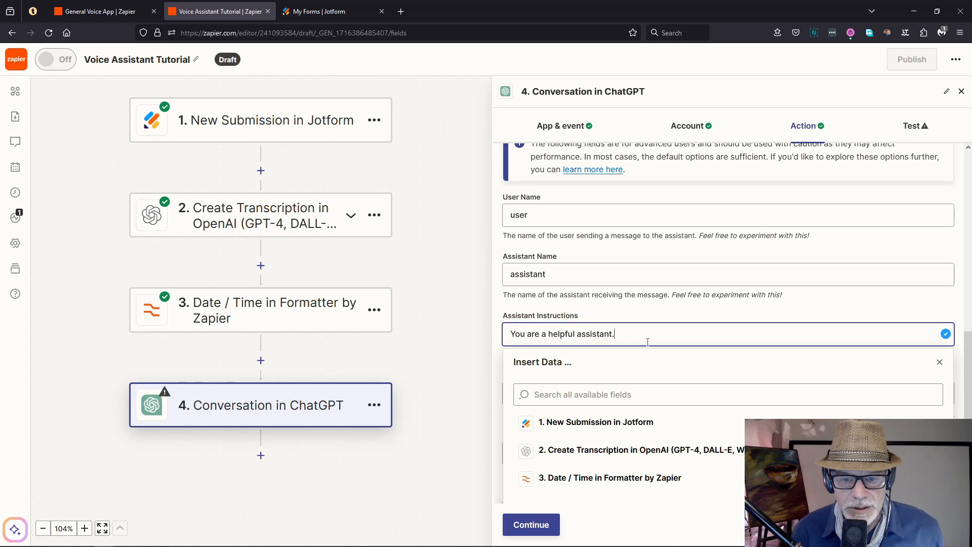
Step: Replace the default Assistant Instructions with the pasted classification prompt and test, getting reply 'invoice'
key("ctrl+a")
key("BackSpace")
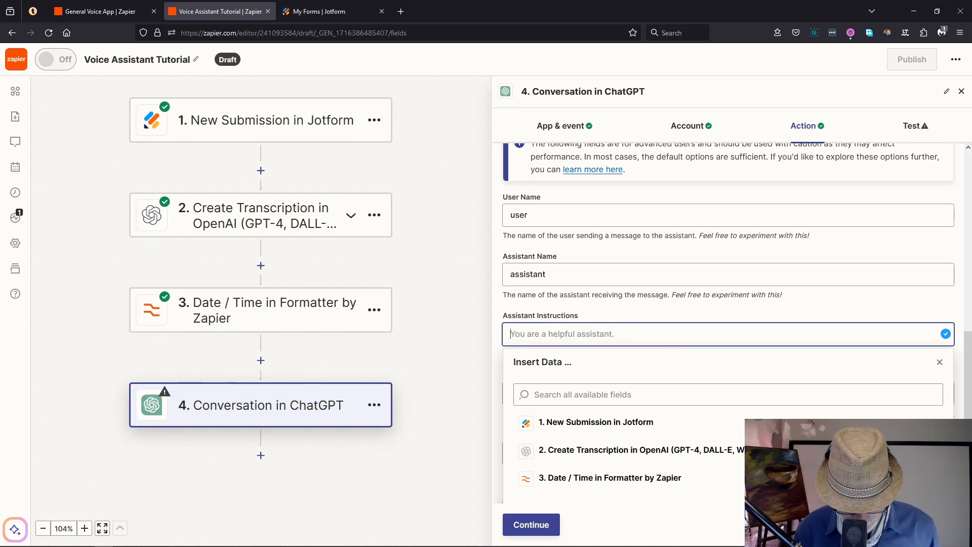
key("ctrl+v")
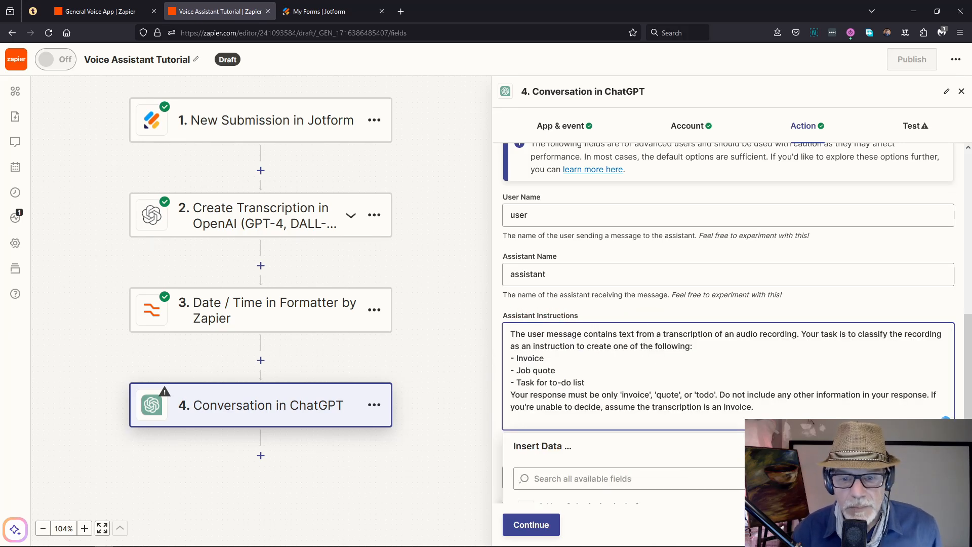
scroll(626, 310, "down", 2)
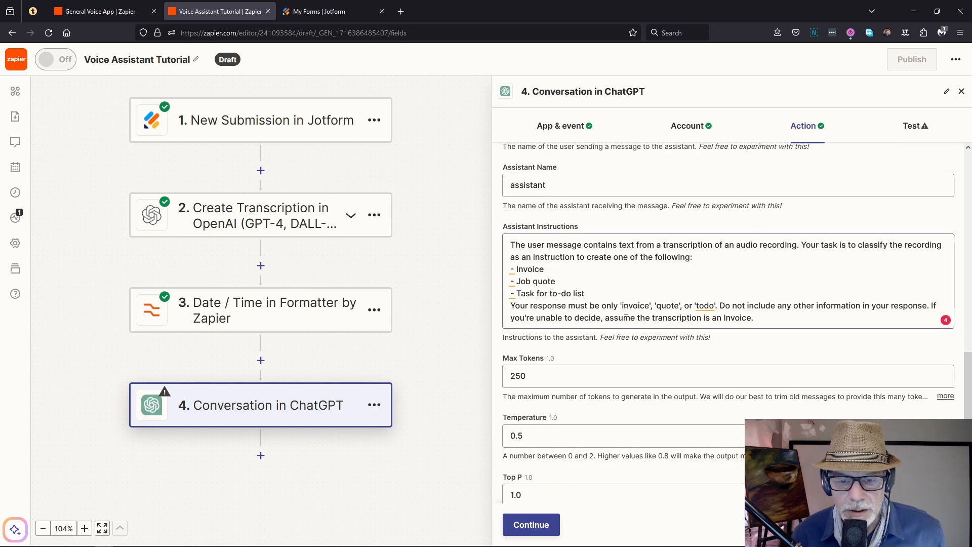
left_click(527, 525)
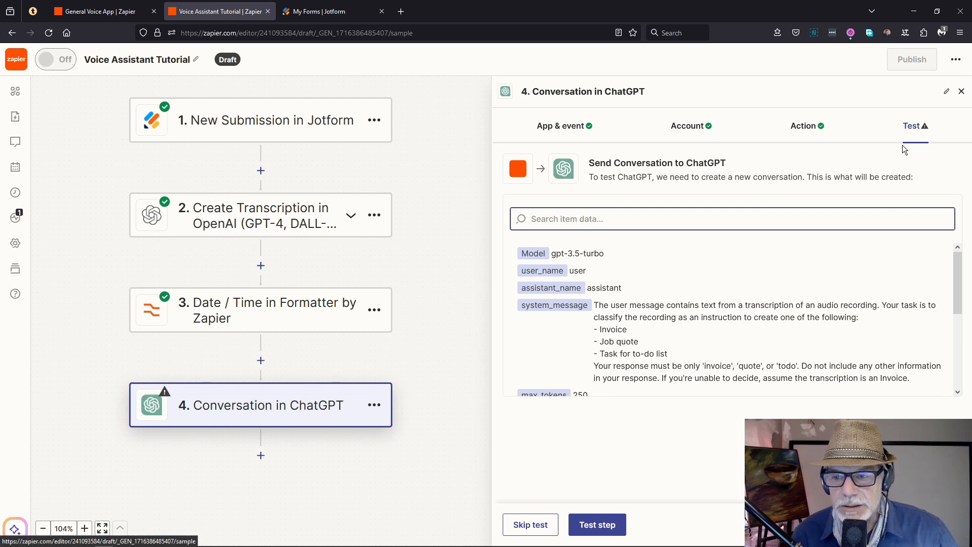
left_click(598, 525)
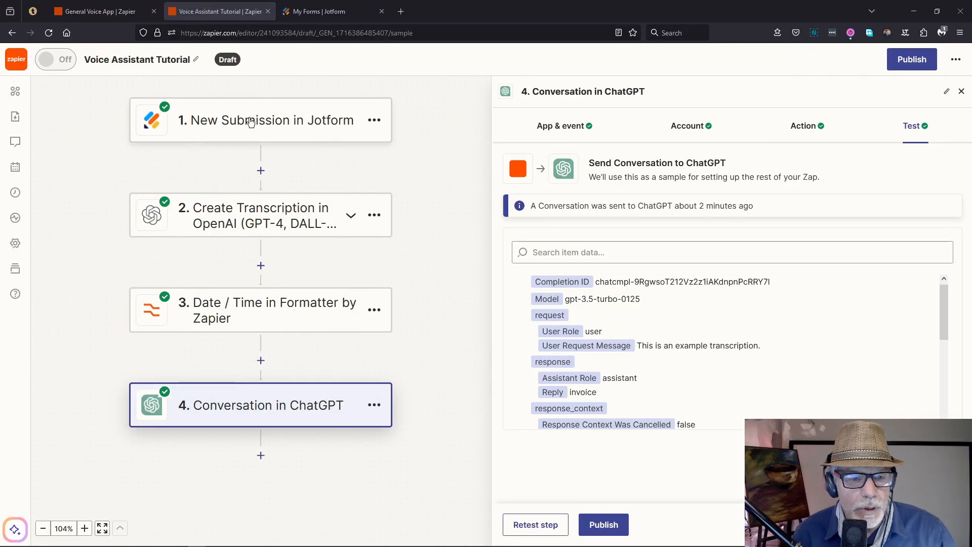
left_click(229, 208)
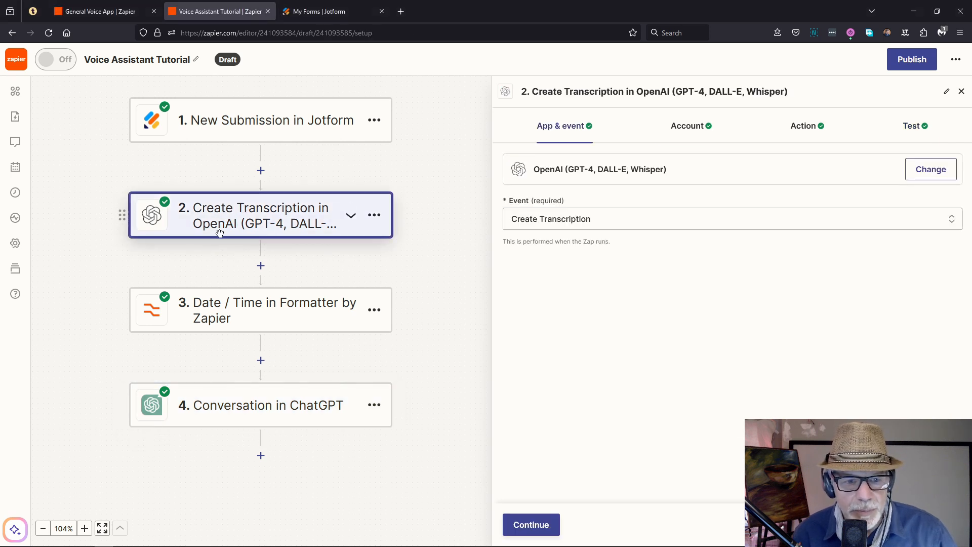
Step: Swap the transcription File value for the test-invoice.wav URL and test the transcription
left_click(808, 131)
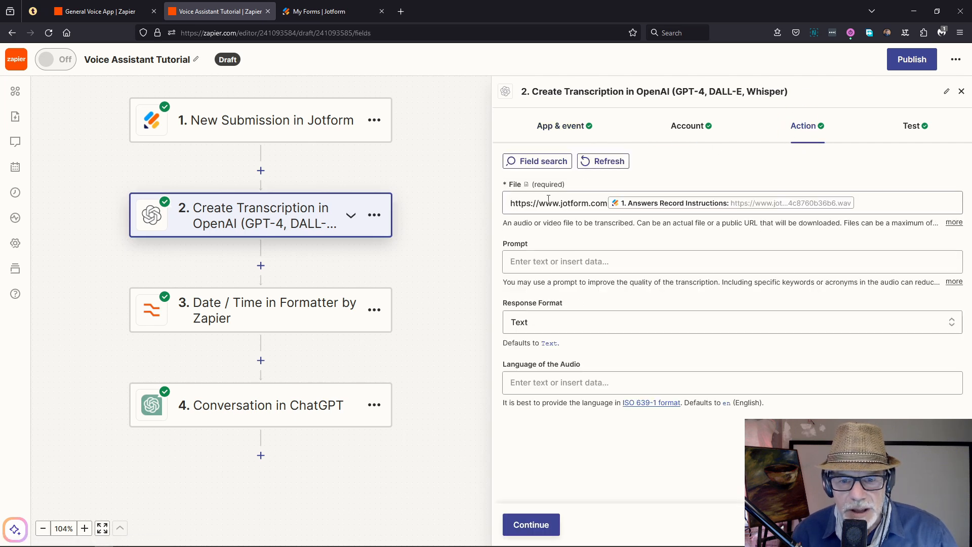
left_click(874, 202)
left_click(873, 203)
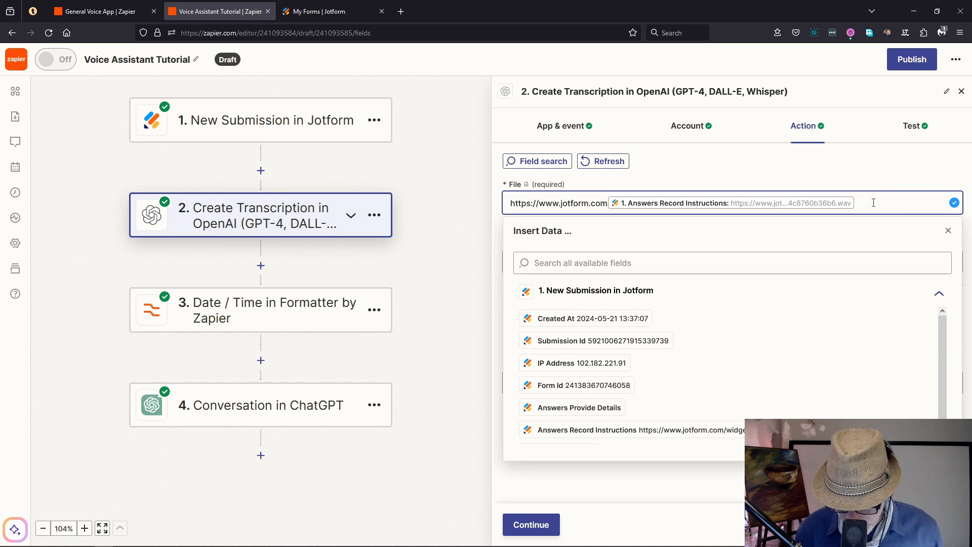
key("BackSpace")
key("BackSpace")
key("BackSpace")
key("BackSpace")
key("BackSpace")
key("BackSpace")
key("BackSpace")
key("BackSpace")
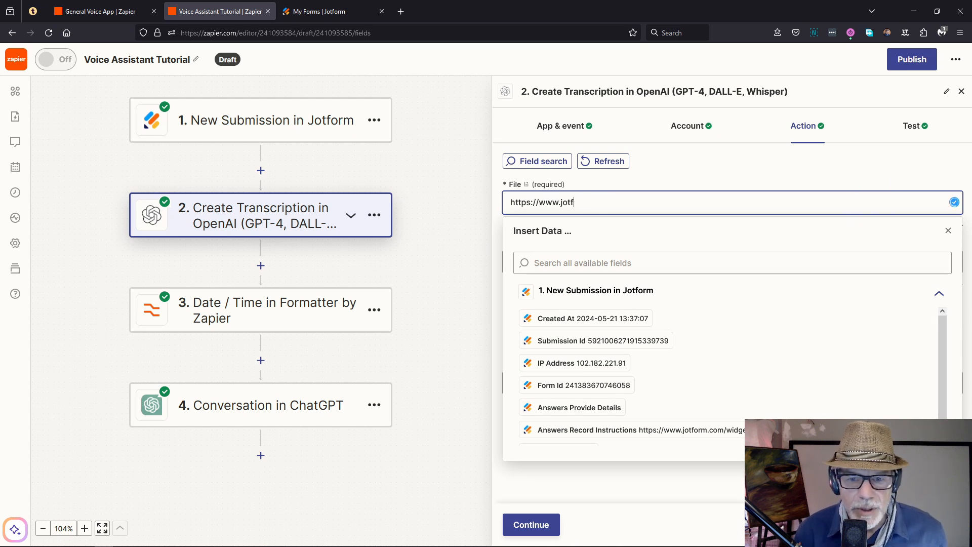
key("BackSpace")
key("BackSpace")
key("BackSpace")
key("BackSpace")
key("BackSpace")
key("BackSpace")
key("BackSpace")
key("BackSpace")
key("BackSpace")
key("BackSpace")
key("BackSpace")
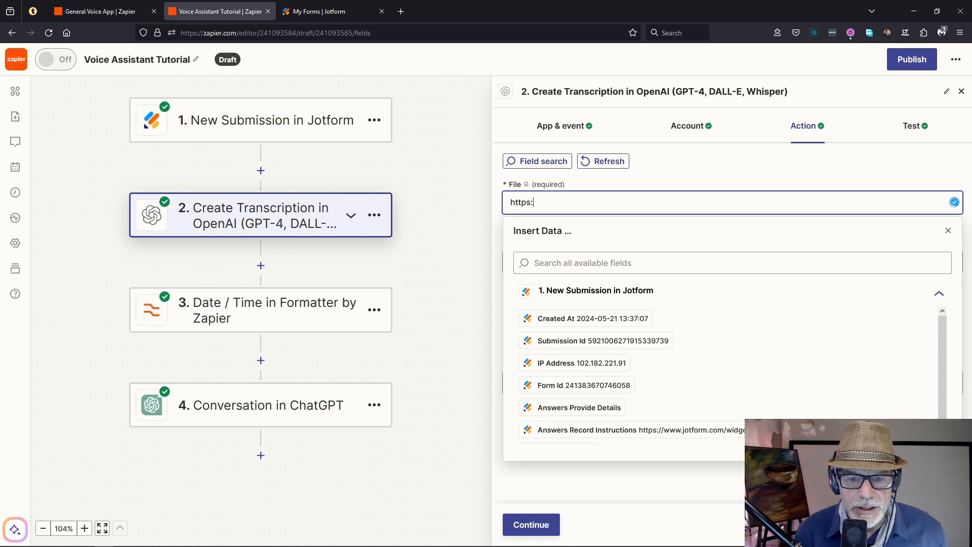
key("BackSpace")
key("BackSpace")
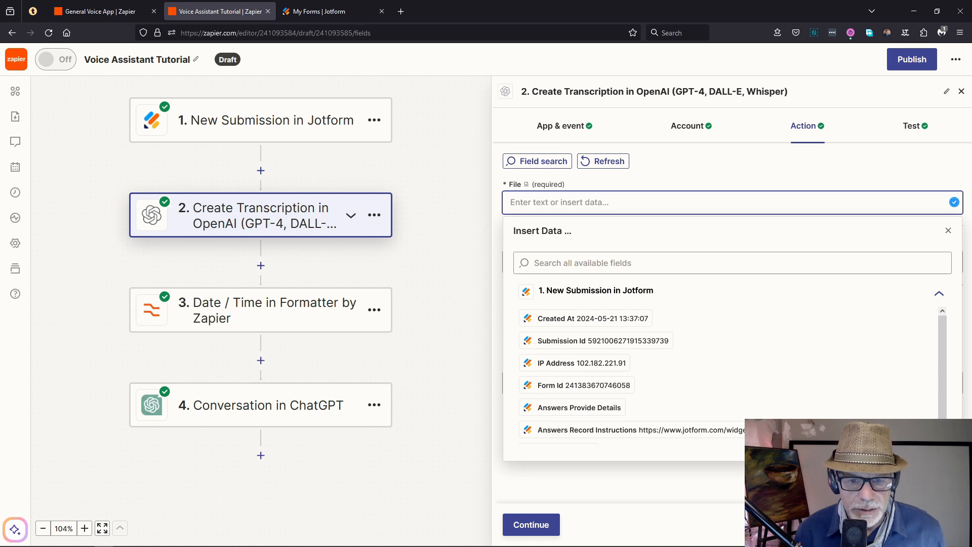
type("http://patrickmichael.co.za/sites/default/files/app_audio/test-invoice.wav")
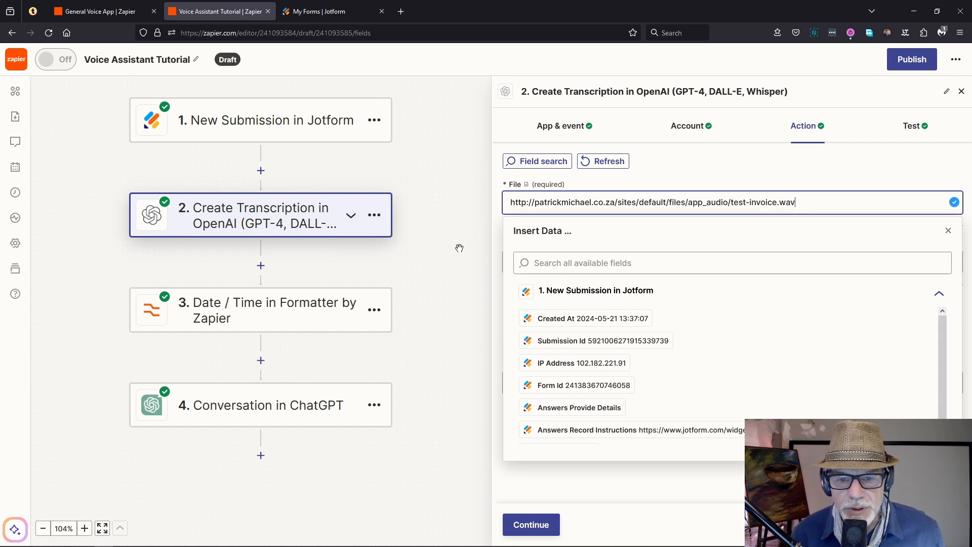
left_click(541, 538)
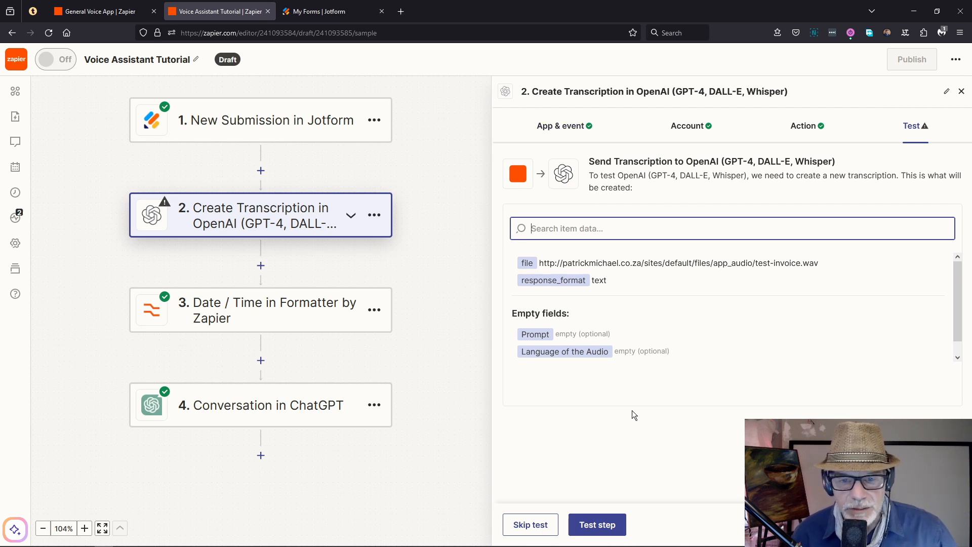
left_click(595, 524)
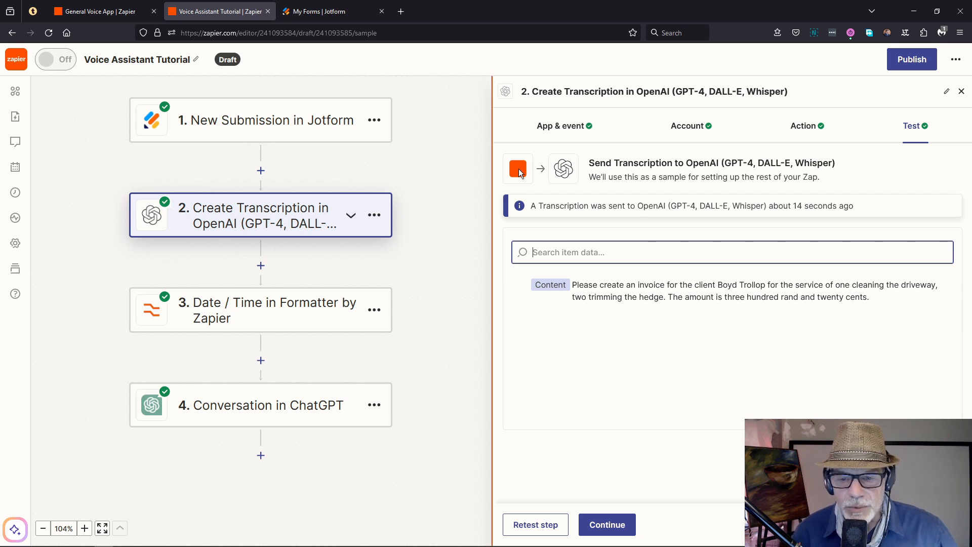
left_click(607, 525)
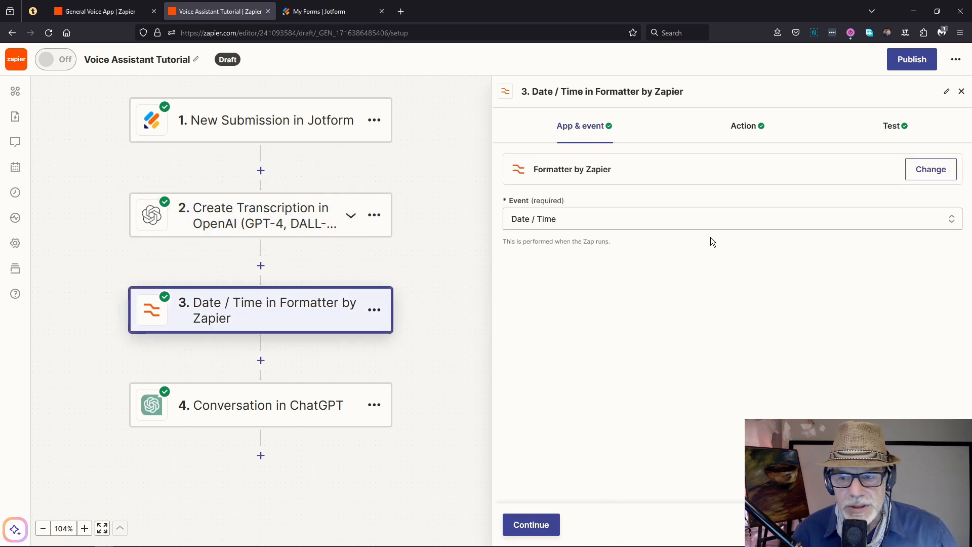
Step: Retest the step 3 date formatter with the new transcription
left_click(890, 125)
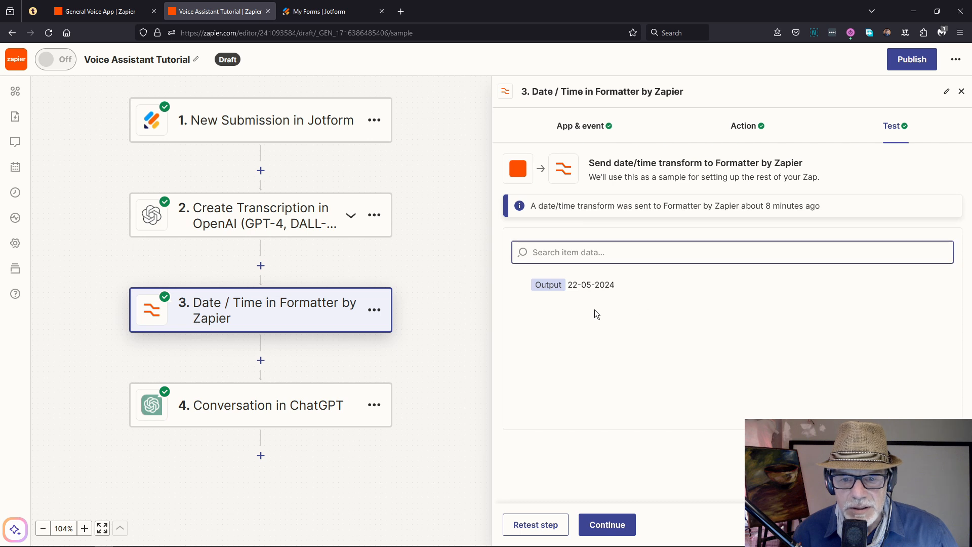
left_click(544, 525)
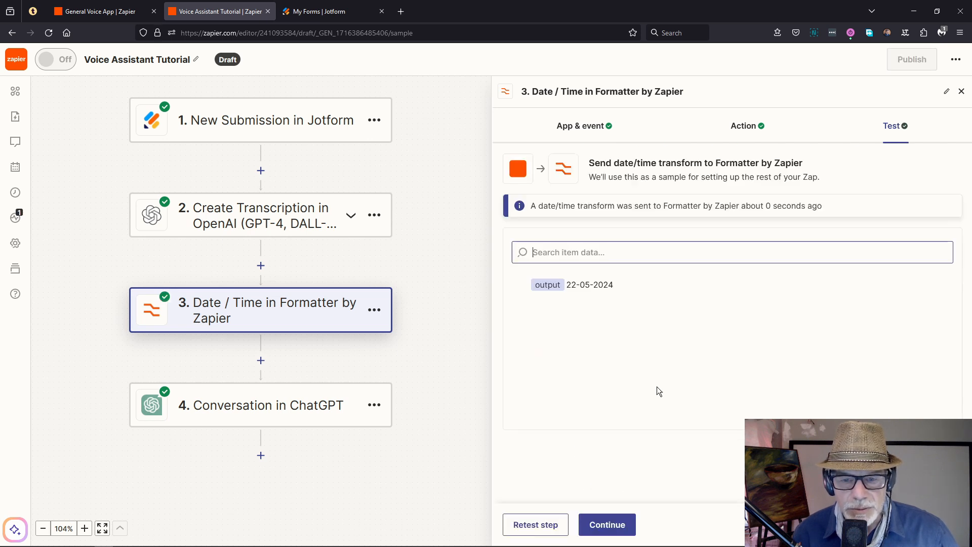
left_click(608, 526)
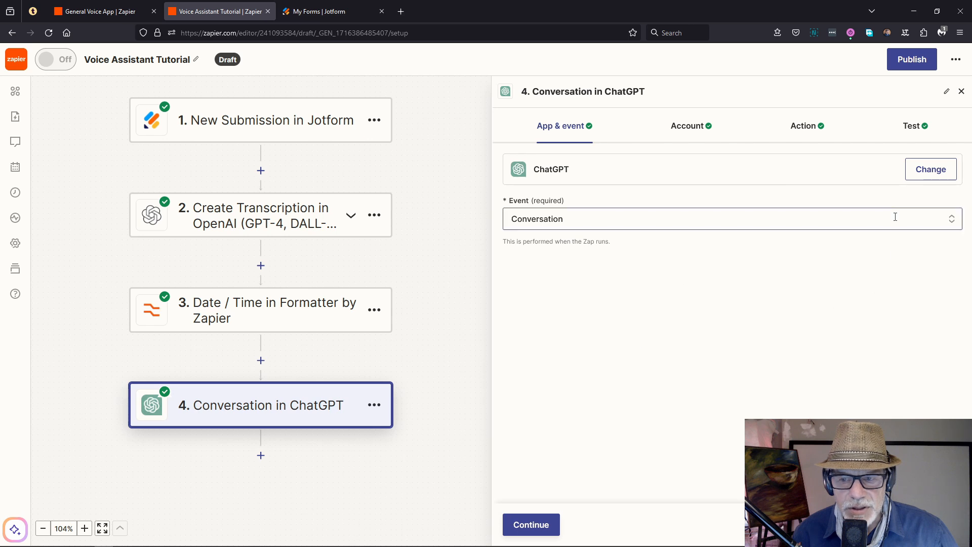
Step: Retest the step 4 ChatGPT conversation, confirming it still replies 'invoice'
left_click(804, 129)
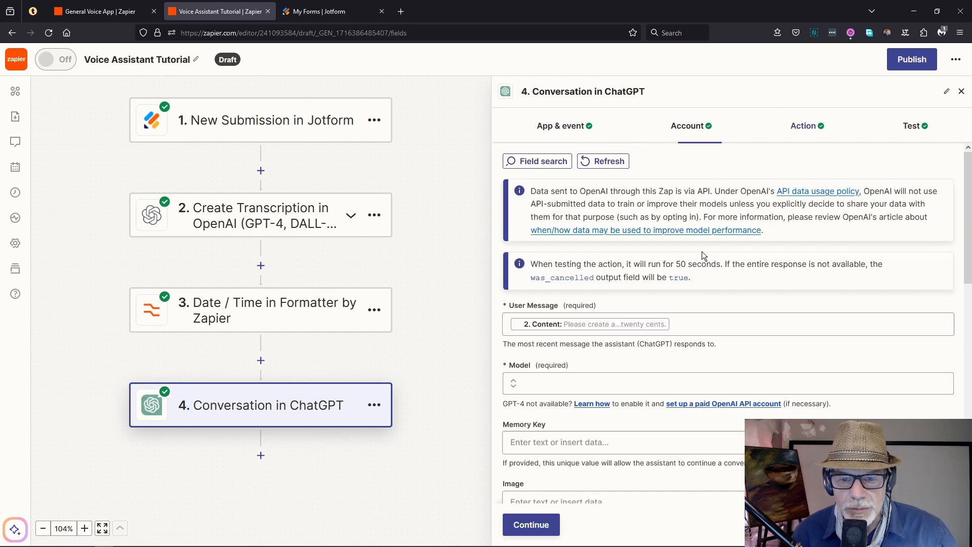
scroll(639, 368, "down", 10)
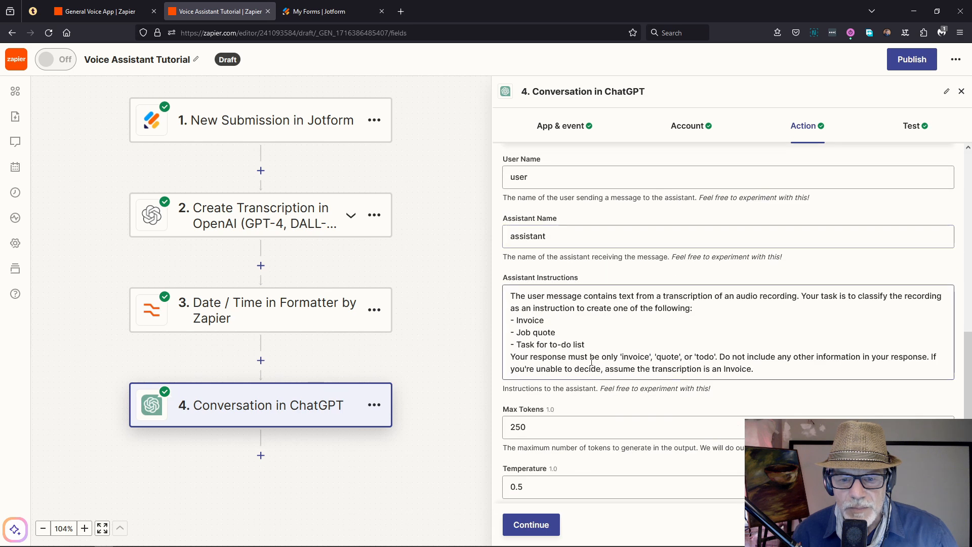
scroll(592, 362, "up", 3)
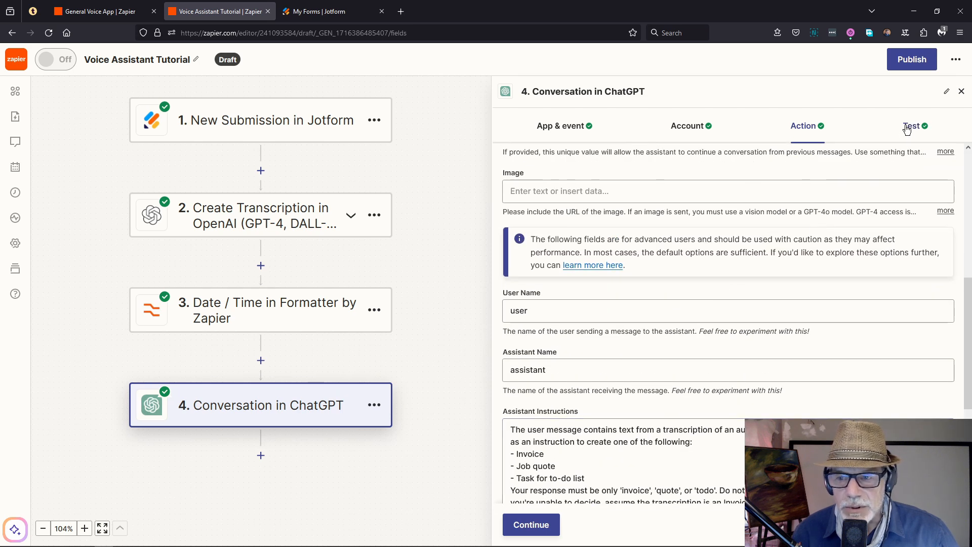
scroll(643, 338, "down", 1)
left_click(536, 524)
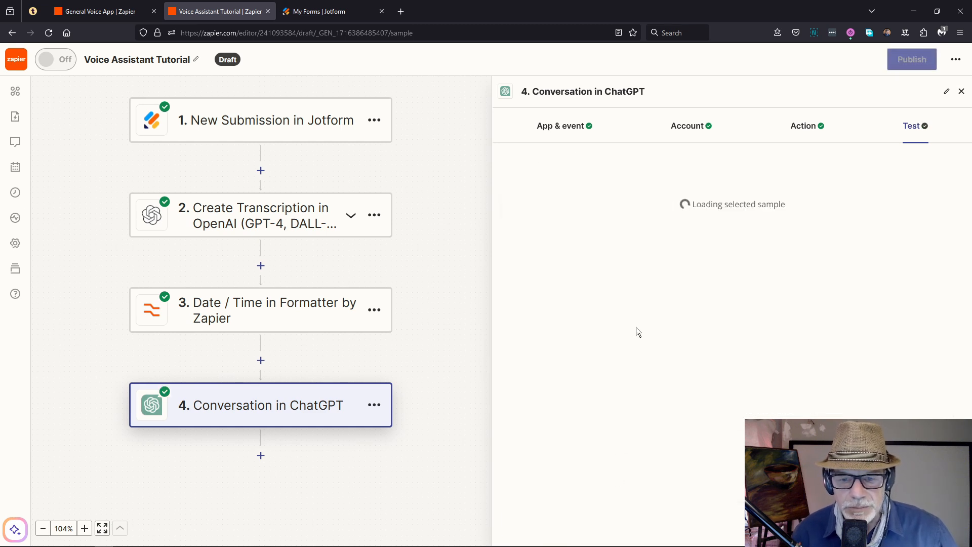
scroll(648, 337, "down", 2)
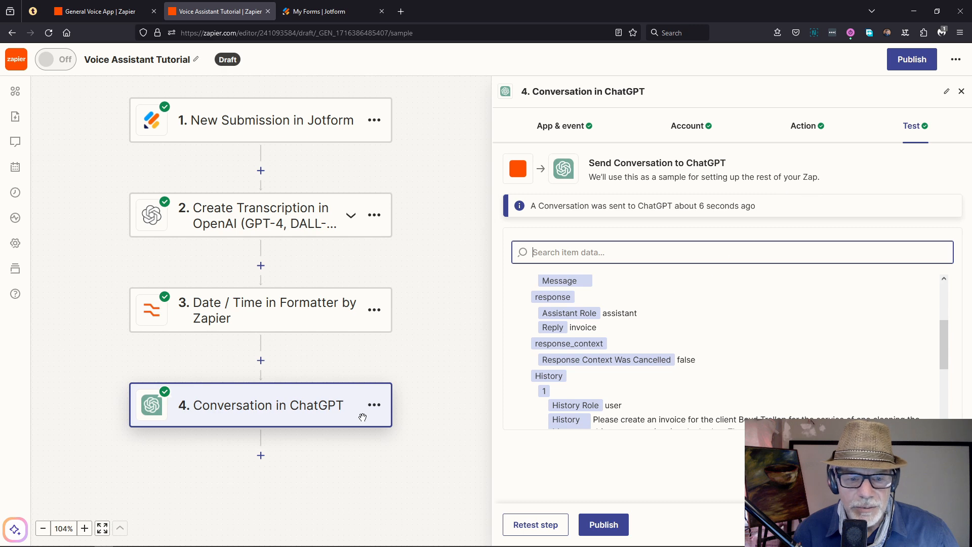
scroll(363, 363, "down", 1)
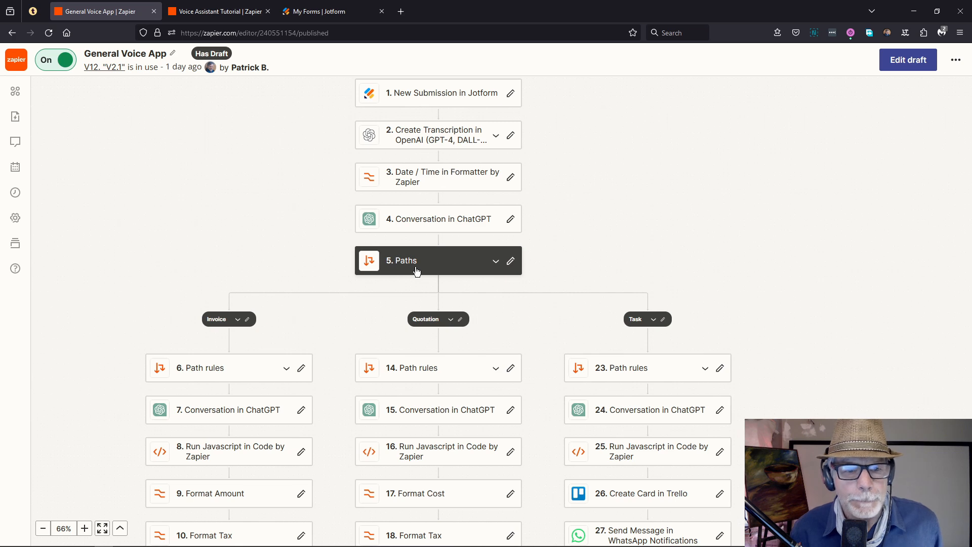
Step: Add a Paths step after the ChatGPT conversation with a third branch, Path C
left_click(208, 18)
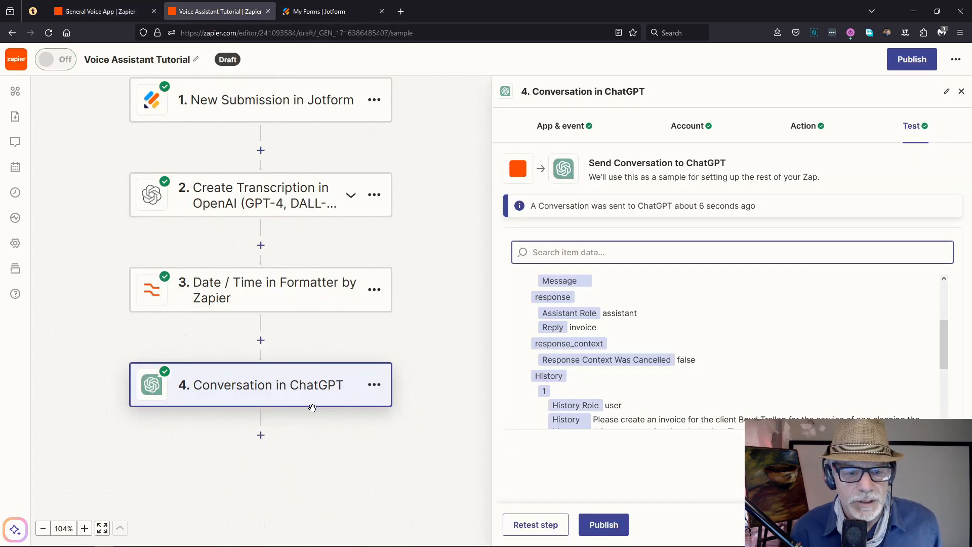
left_click(261, 436)
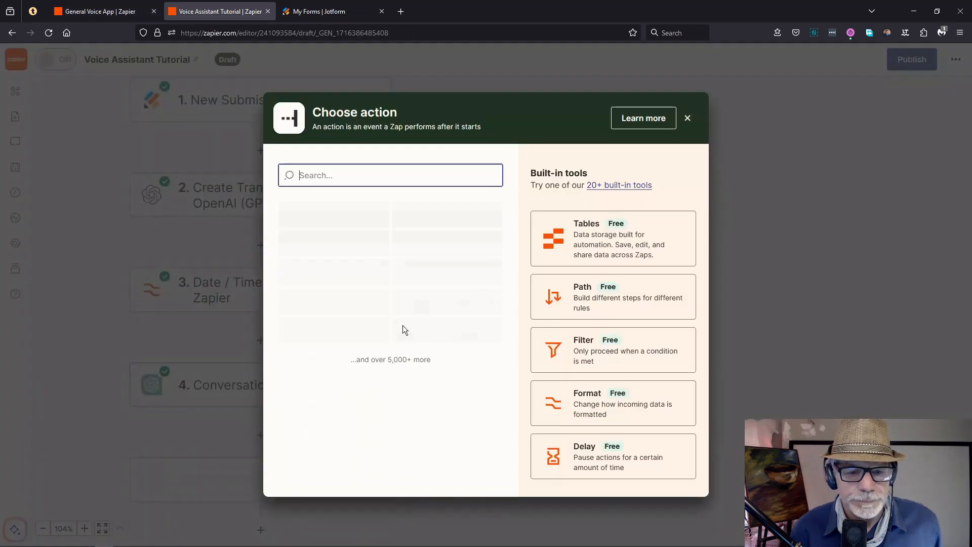
left_click(586, 297)
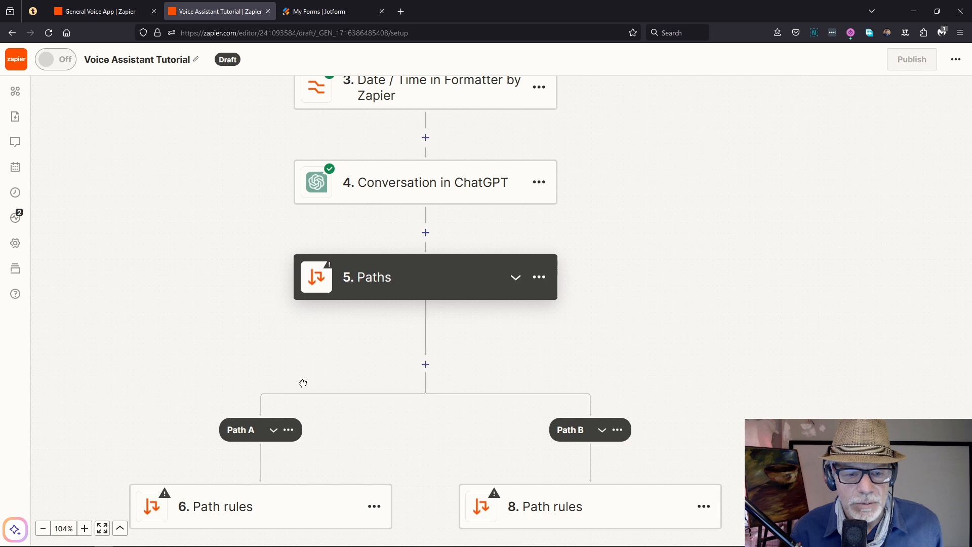
scroll(314, 364, "down", 2)
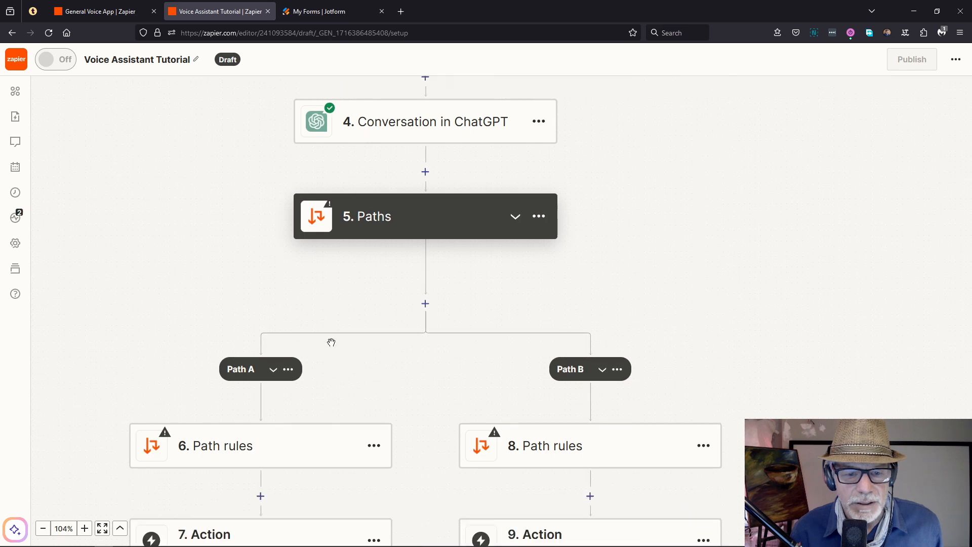
left_click(425, 304)
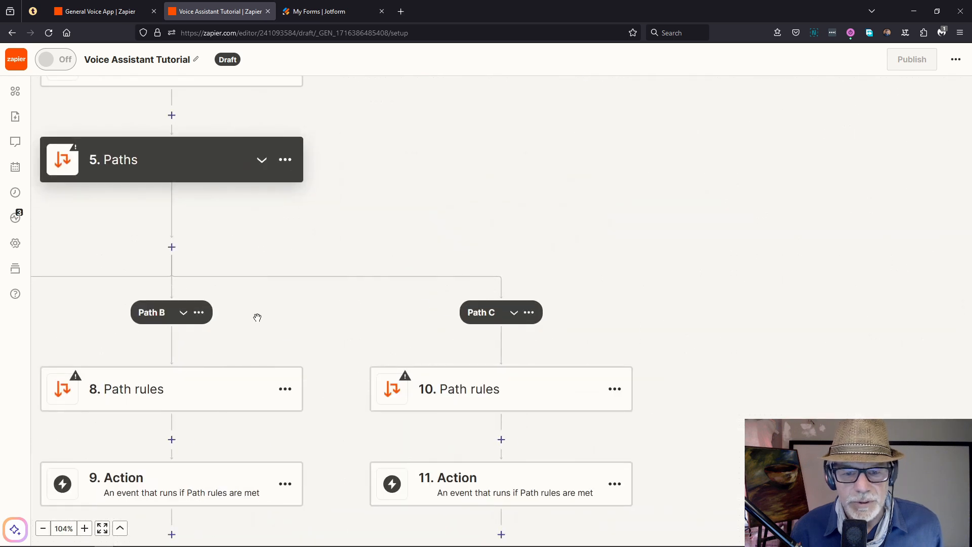
Step: Rename Path A to Invoice
left_click_drag(330, 323, 635, 281)
left_click_drag(301, 278, 441, 273)
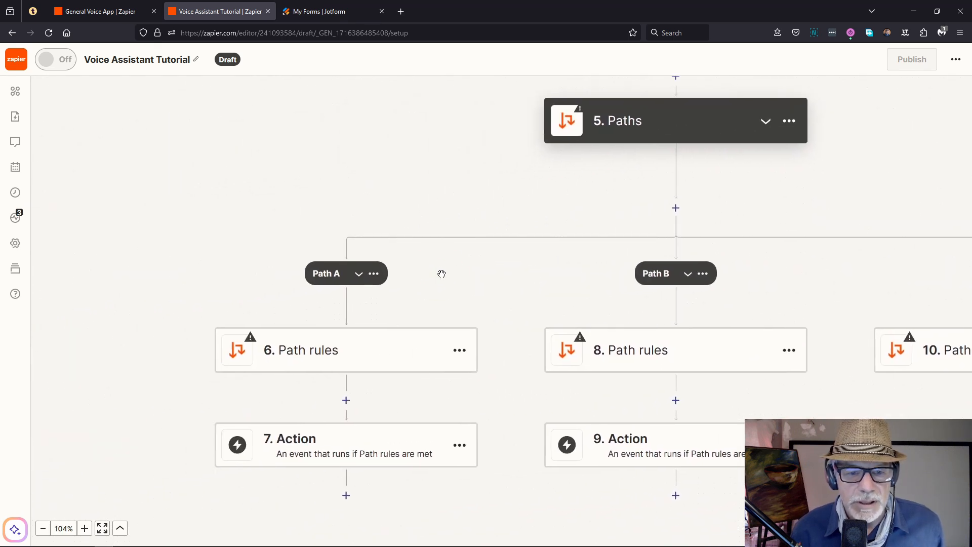
left_click(373, 274)
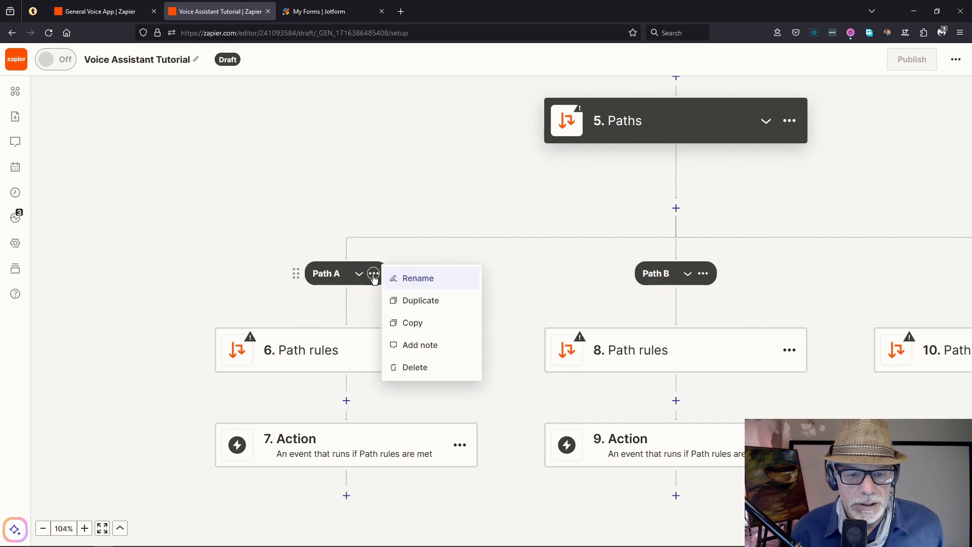
left_click(412, 283)
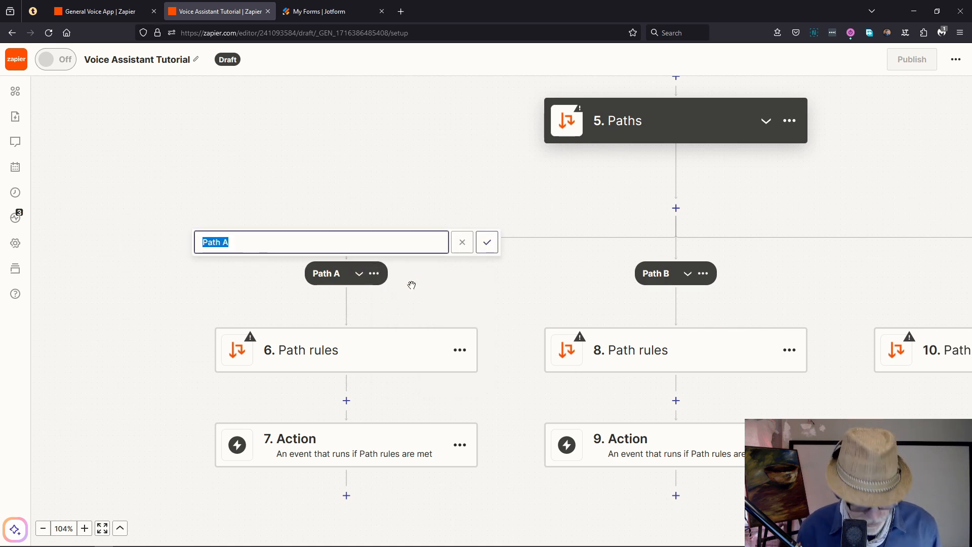
type("Invoice")
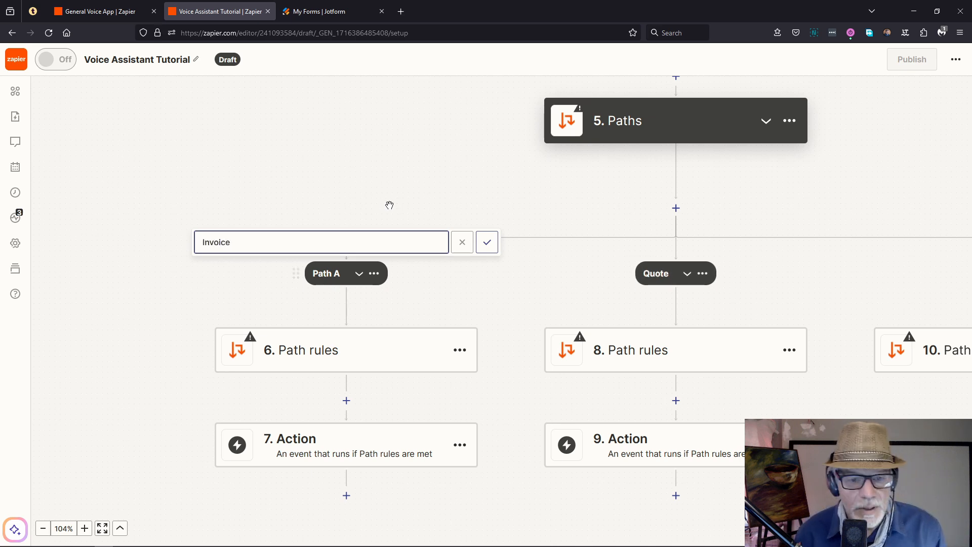
left_click(487, 242)
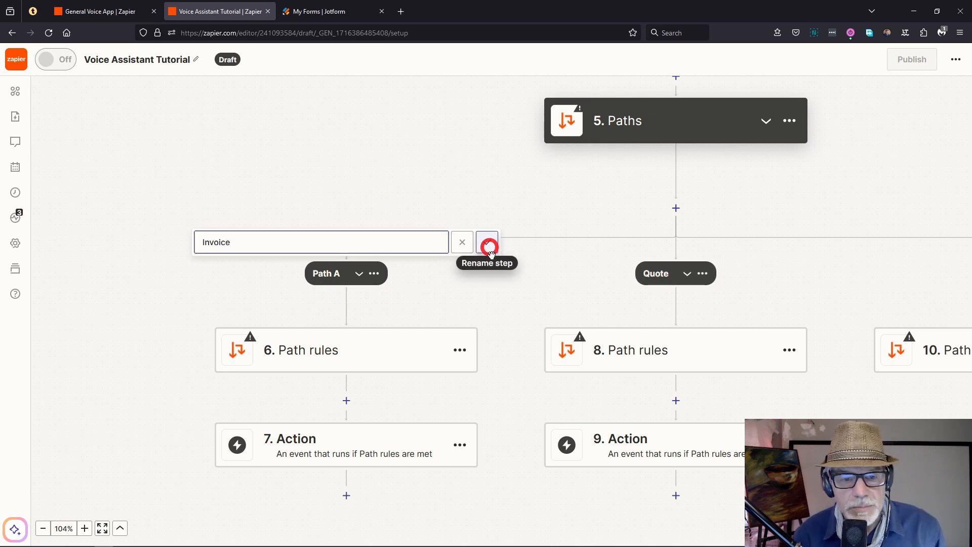
Step: Rename Path C to Task
left_click_drag(529, 277, 337, 245)
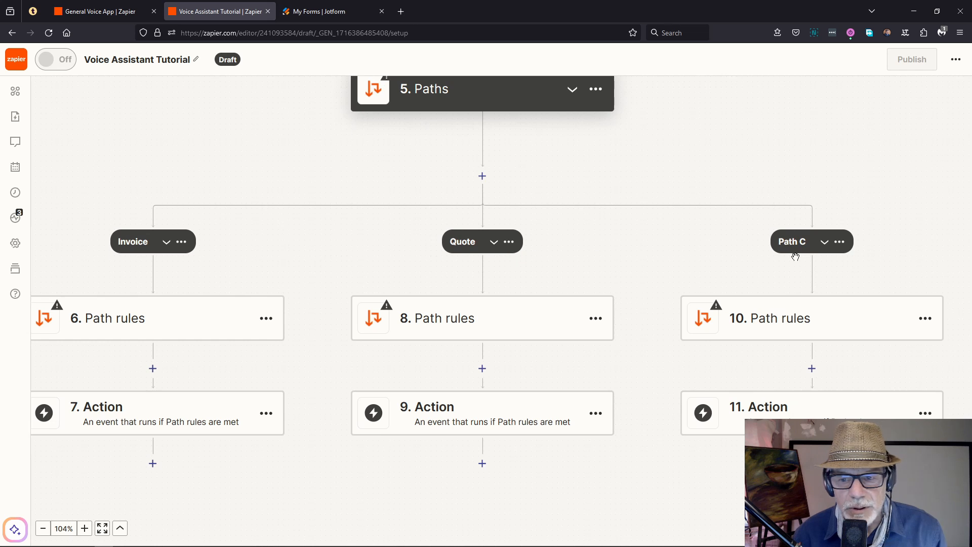
left_click(841, 242)
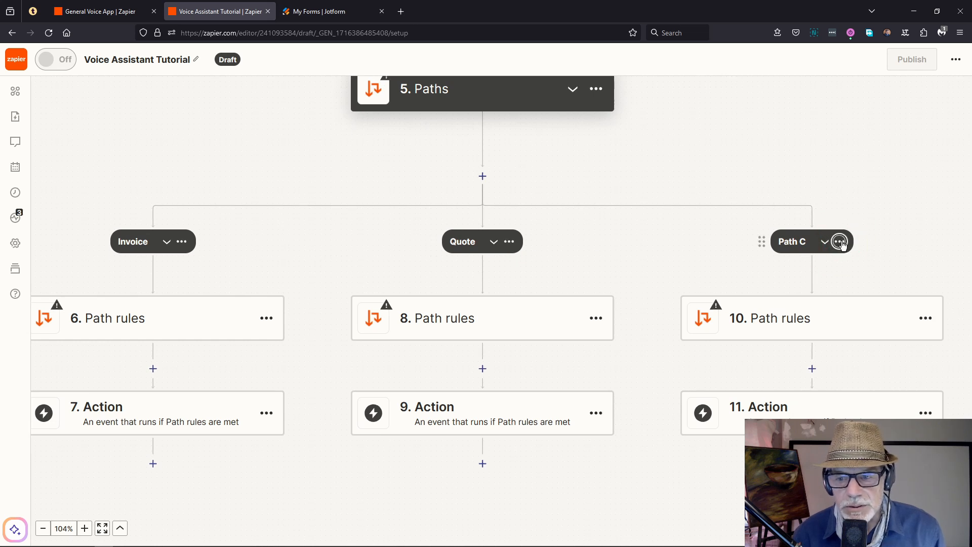
left_click(840, 242)
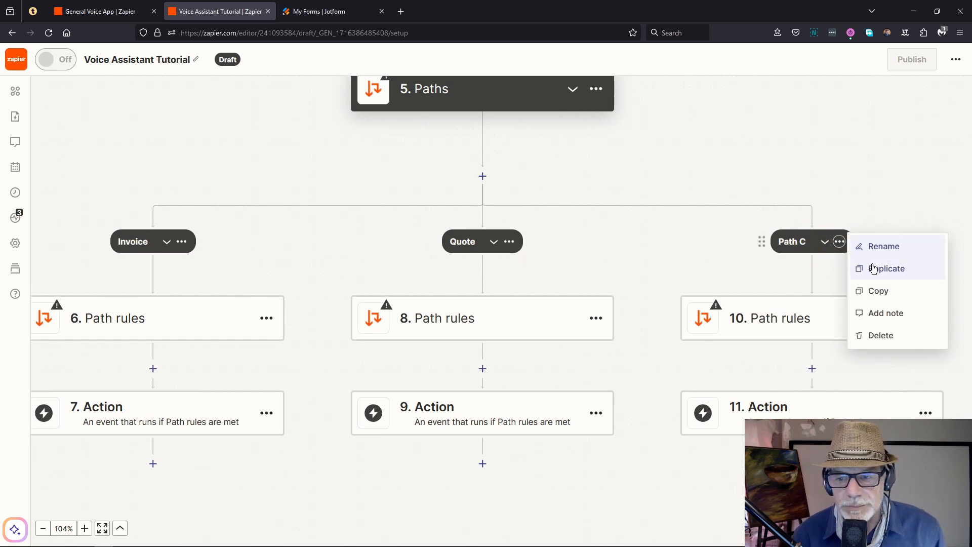
left_click(877, 248)
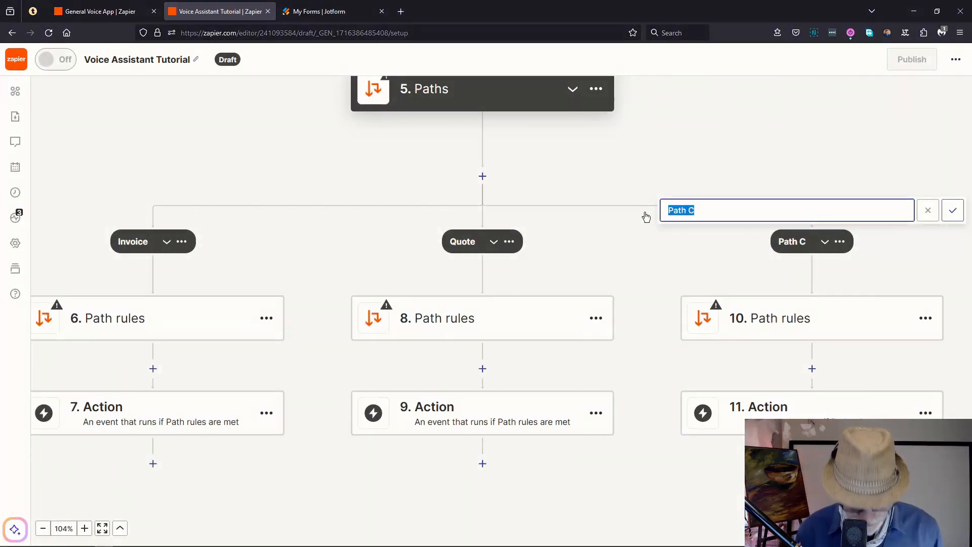
type("Task")
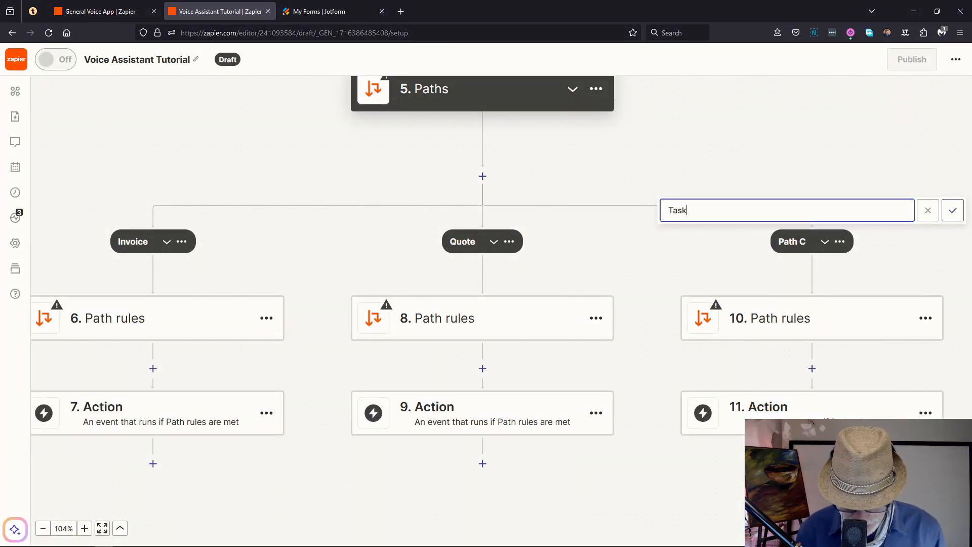
left_click(953, 211)
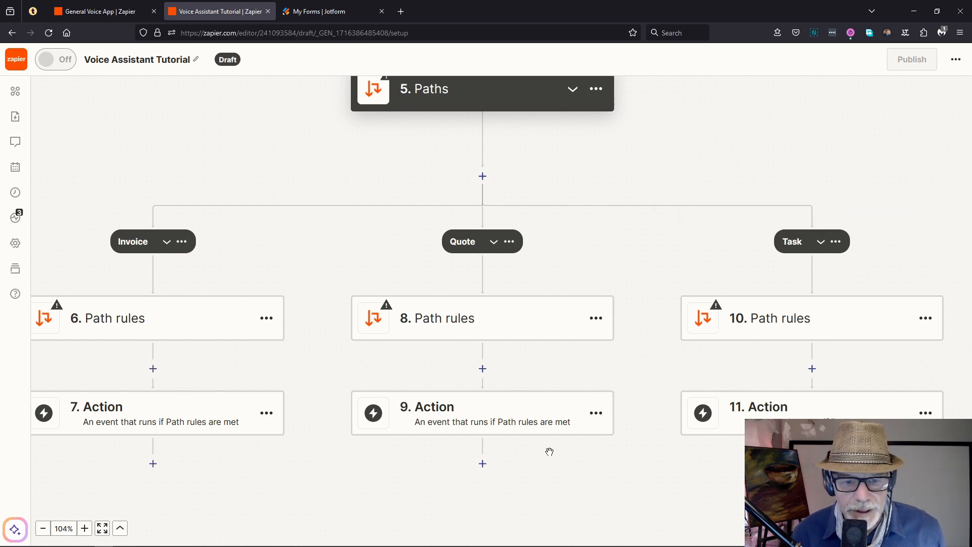
left_click_drag(235, 243, 490, 178)
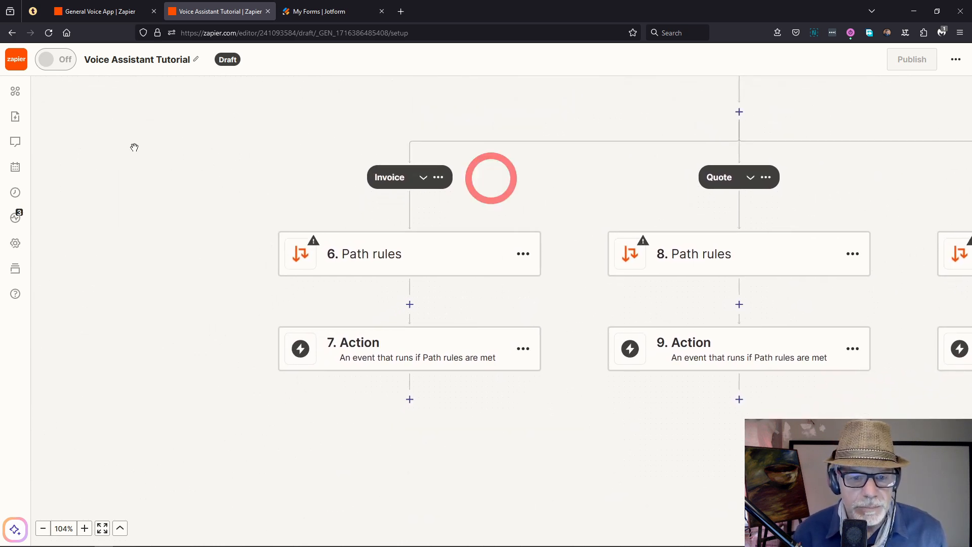
Step: Set the Invoice path rule to step 4 Reply (Text) Exactly matches 'invoice' and test it
left_click(372, 259)
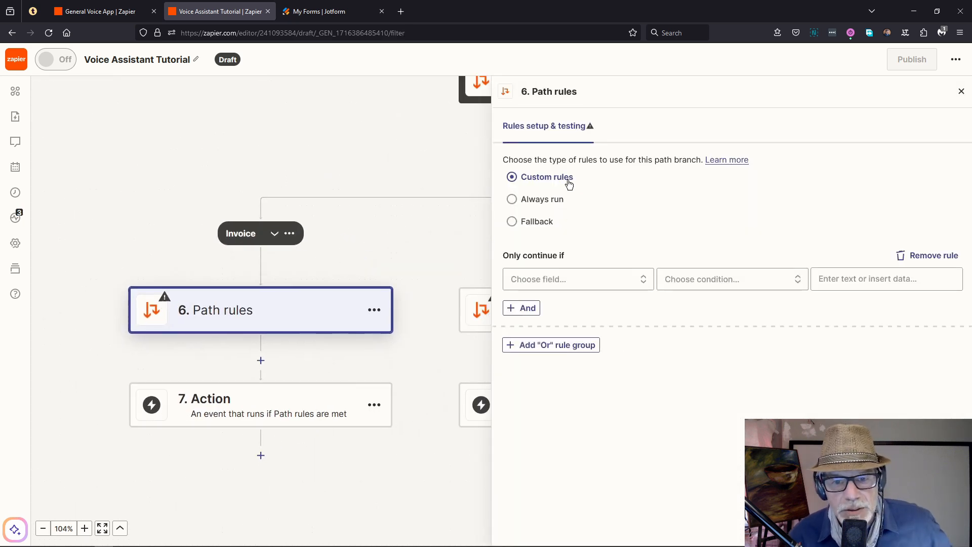
left_click(557, 286)
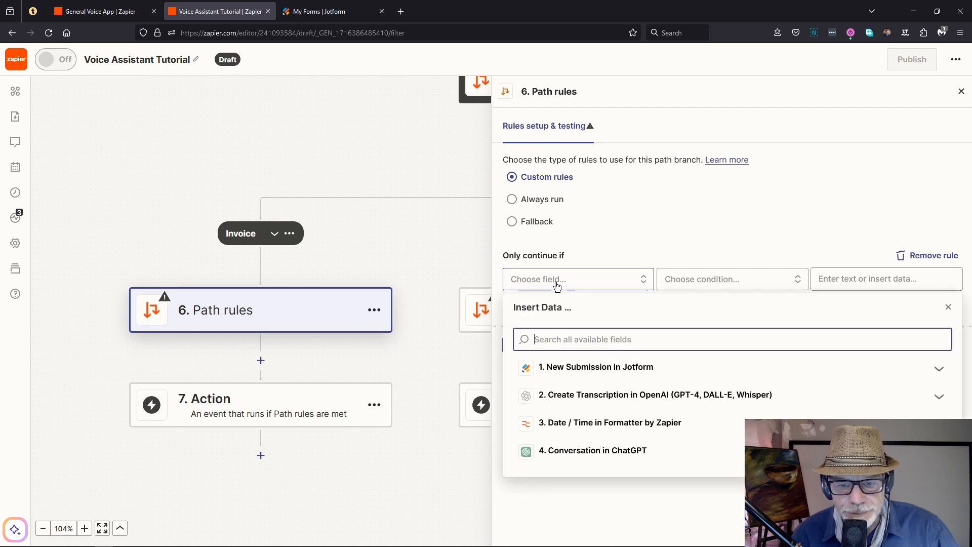
left_click(621, 449)
scroll(618, 447, "down", 3)
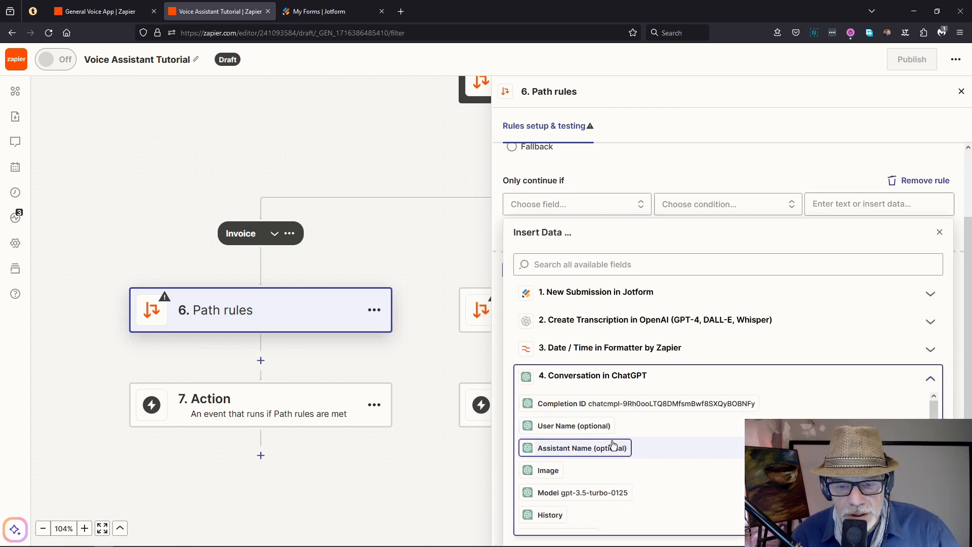
scroll(643, 414, "down", 1)
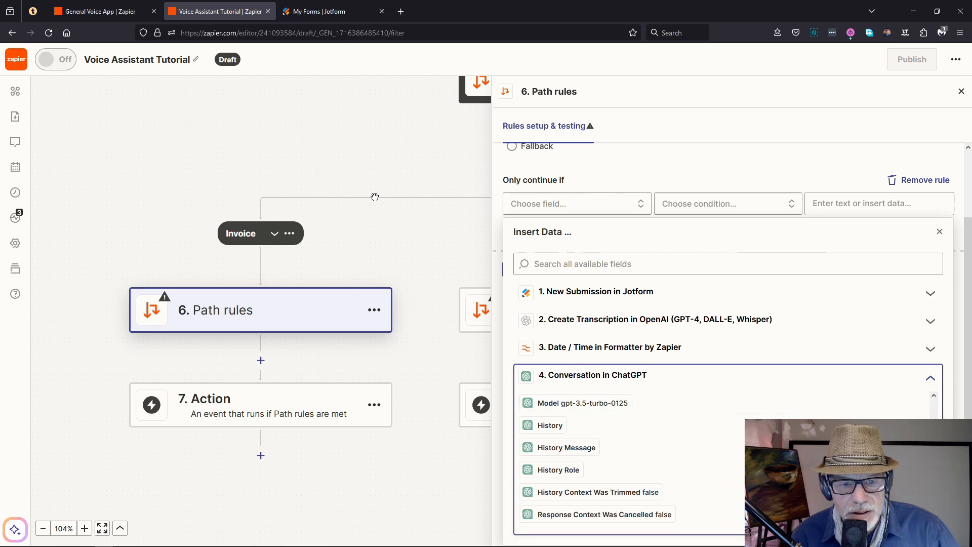
scroll(613, 402, "down", 5)
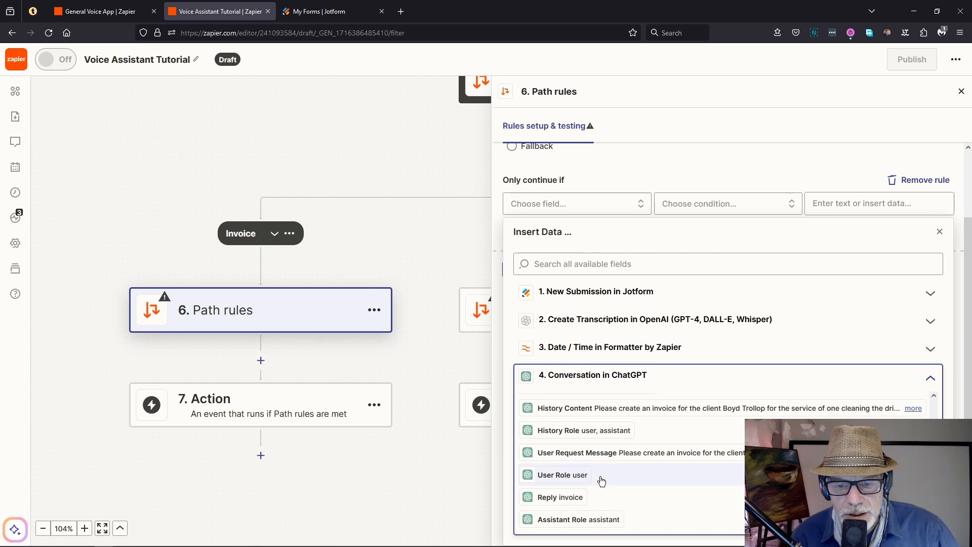
left_click(546, 498)
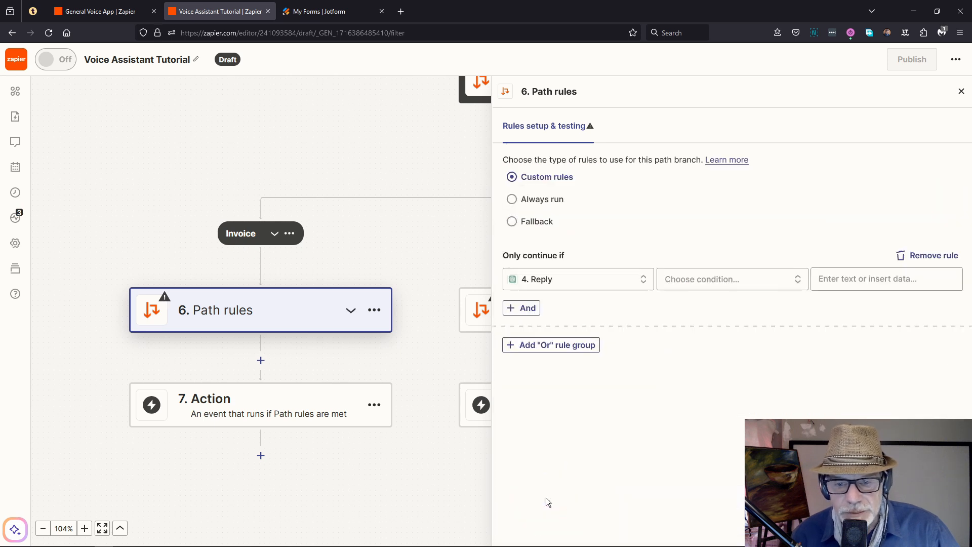
left_click(685, 286)
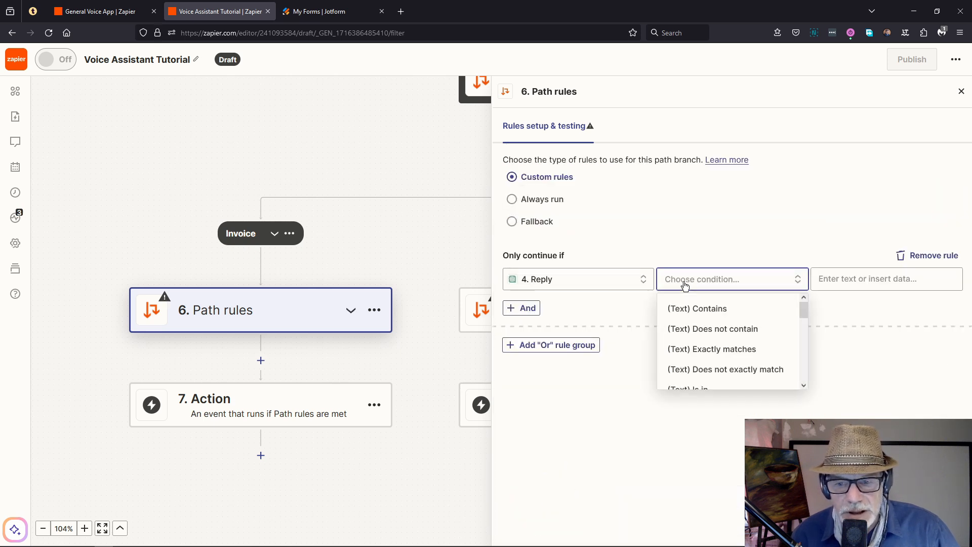
left_click(725, 354)
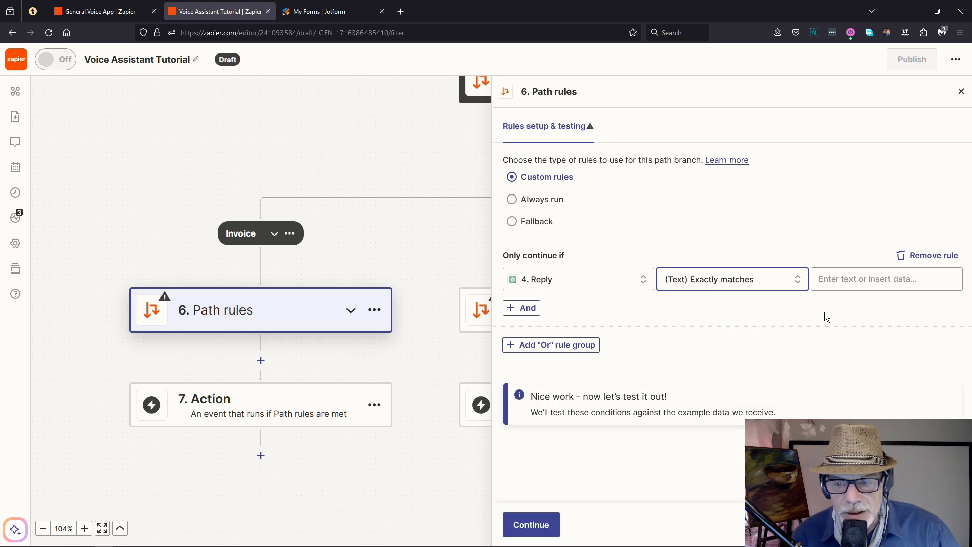
left_click(845, 280)
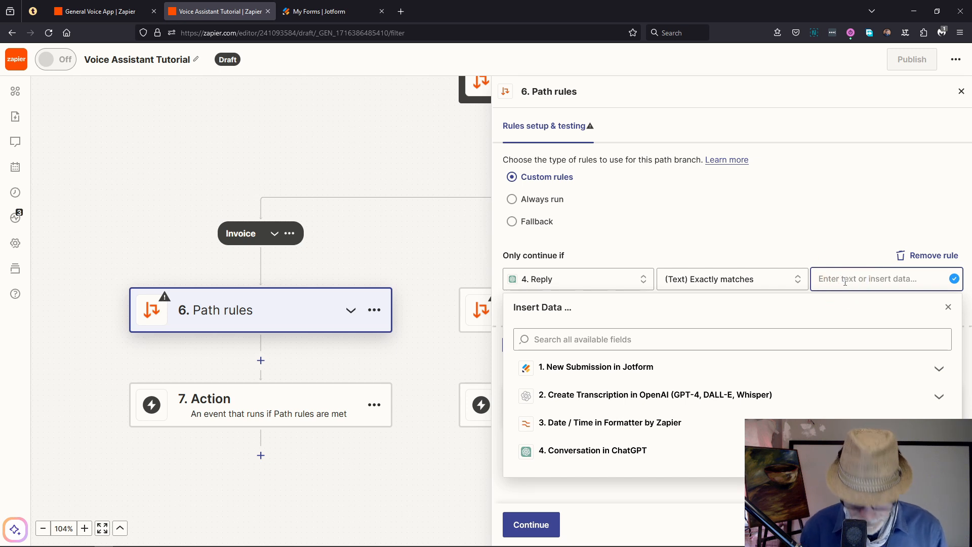
type("invoic")
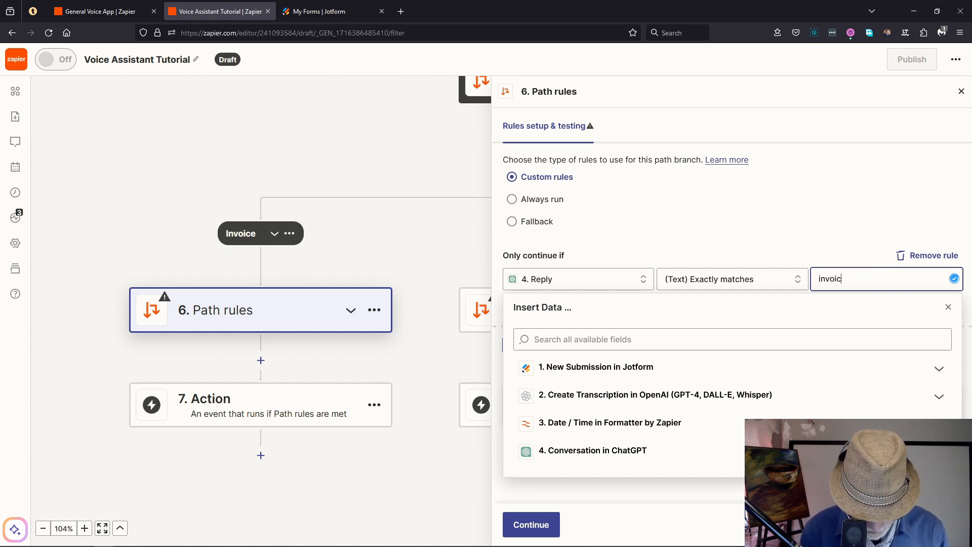
type("e")
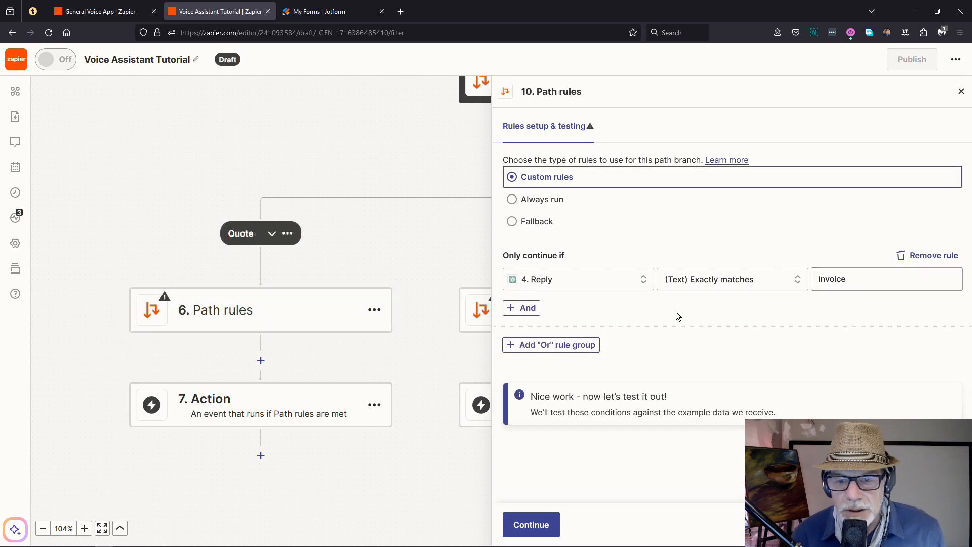
left_click(529, 524)
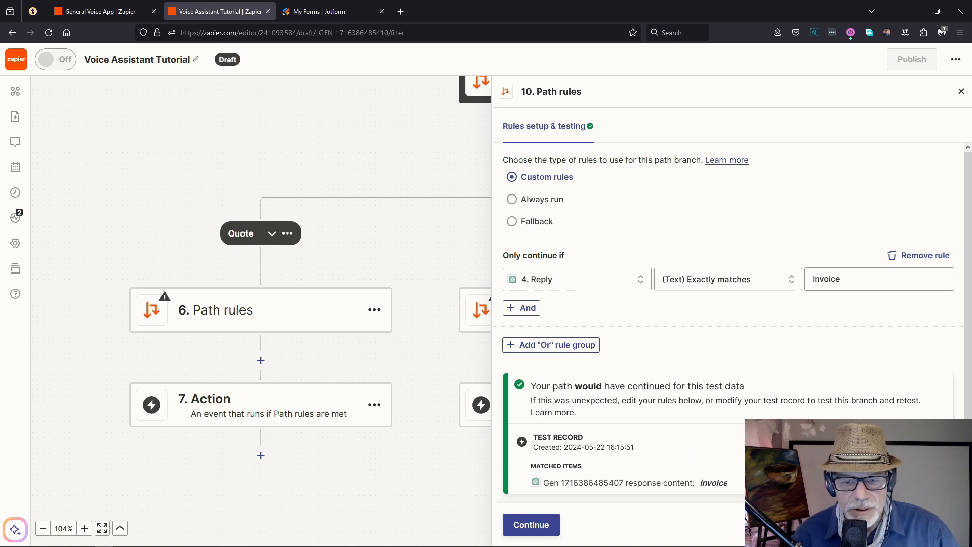
left_click(961, 91)
scroll(421, 253, "down", 2)
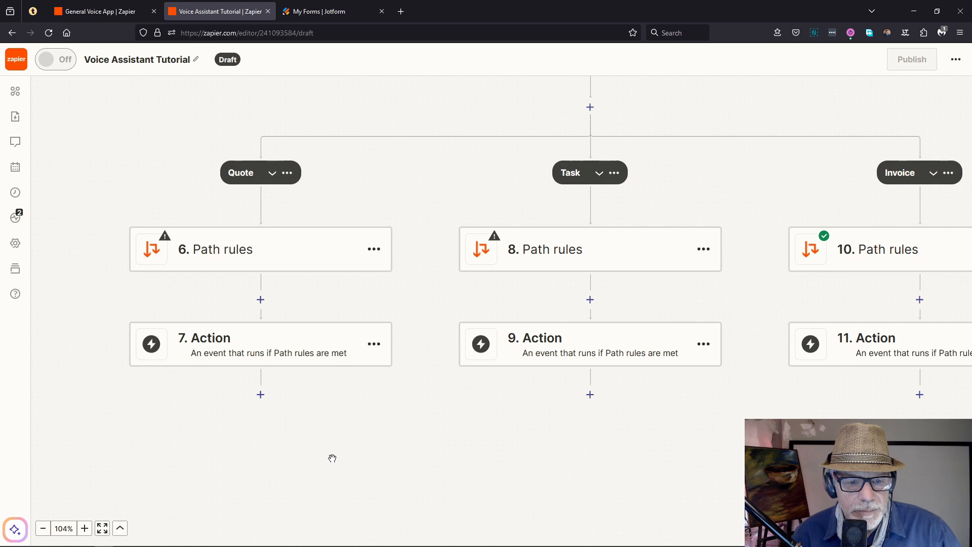
Step: Review the General Voice App zap, then start choosing an app for the Quote path's step 7
left_click(86, 10)
scroll(96, 218, "down", 2)
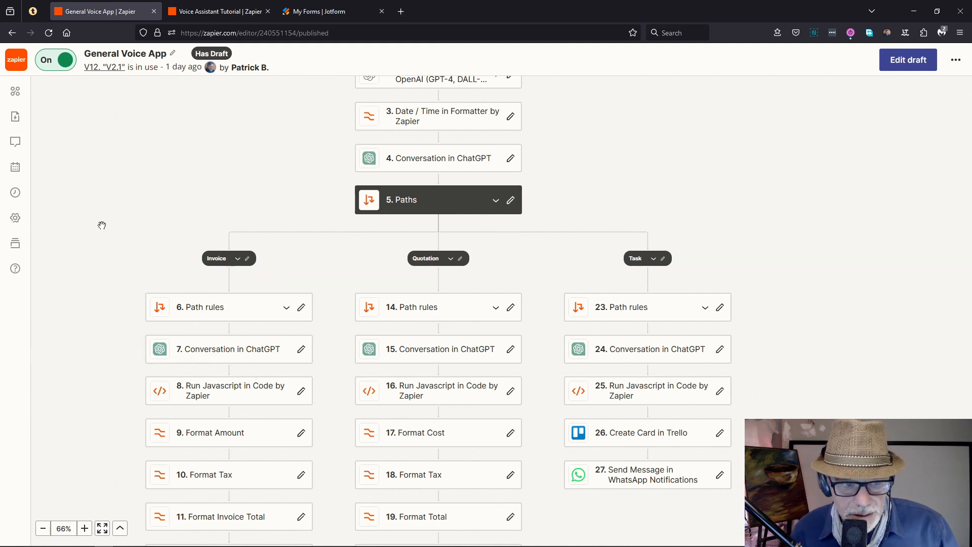
left_click(203, 11)
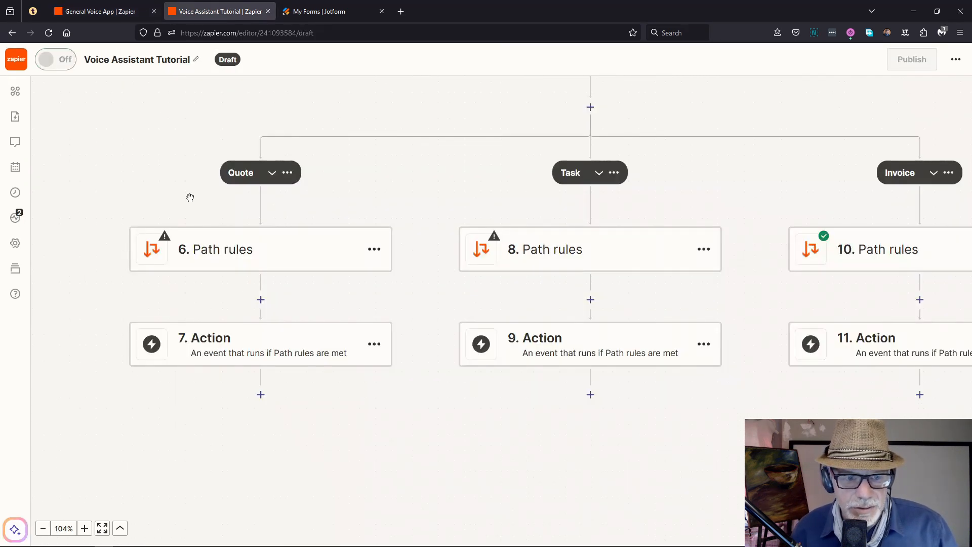
left_click(266, 339)
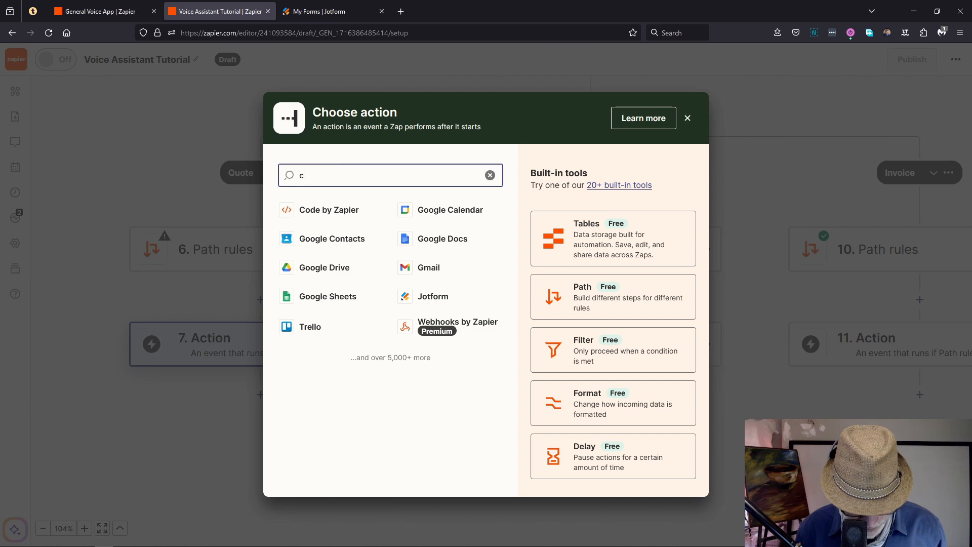
Step: Make step 7 a ChatGPT Conversation action
type("chat")
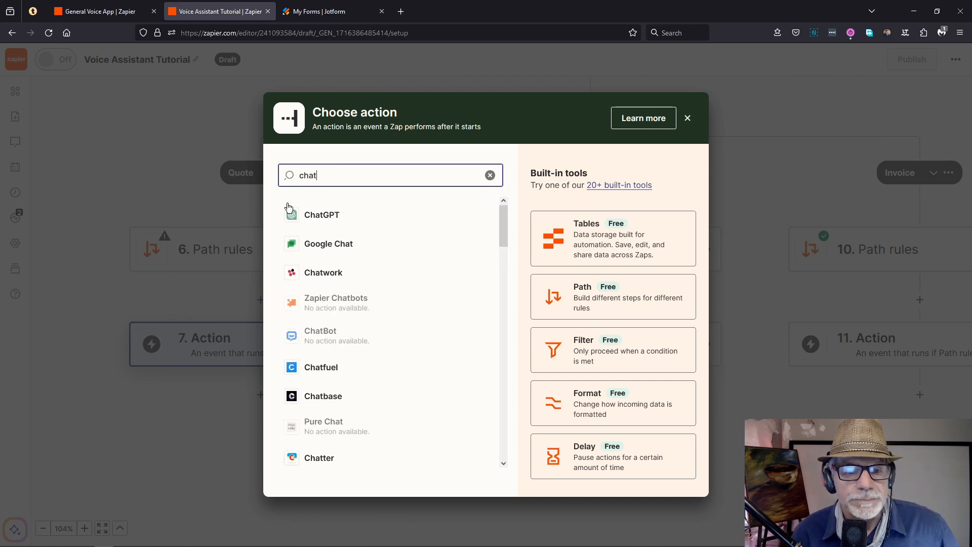
left_click(293, 218)
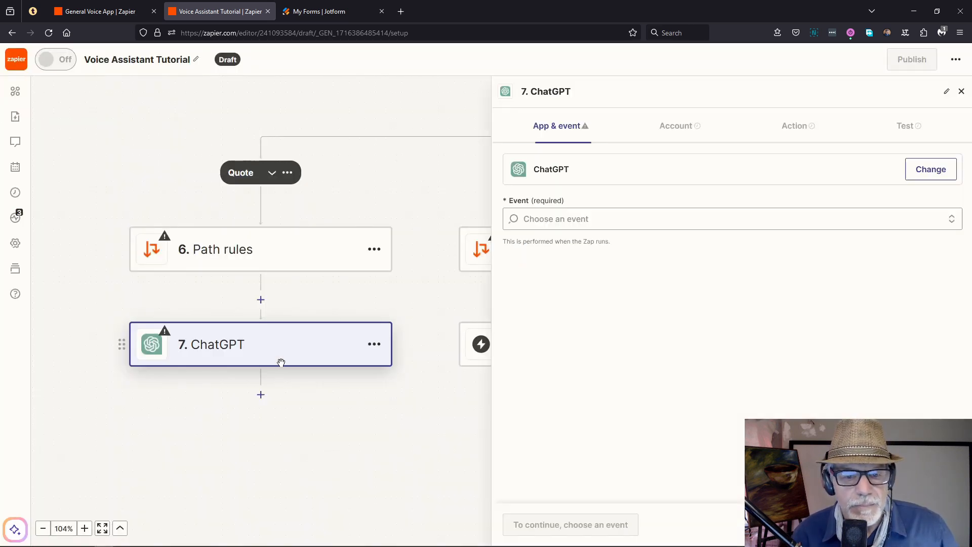
left_click(558, 219)
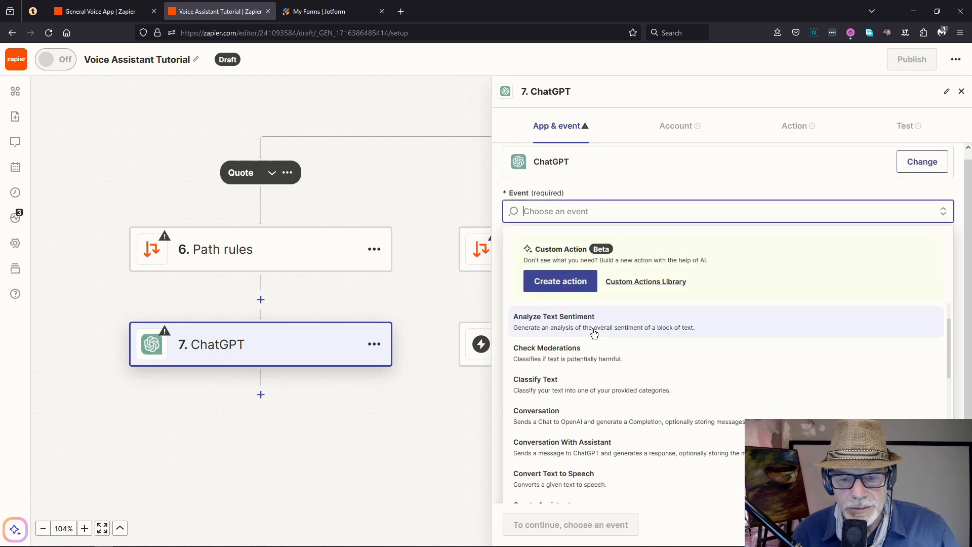
left_click(579, 410)
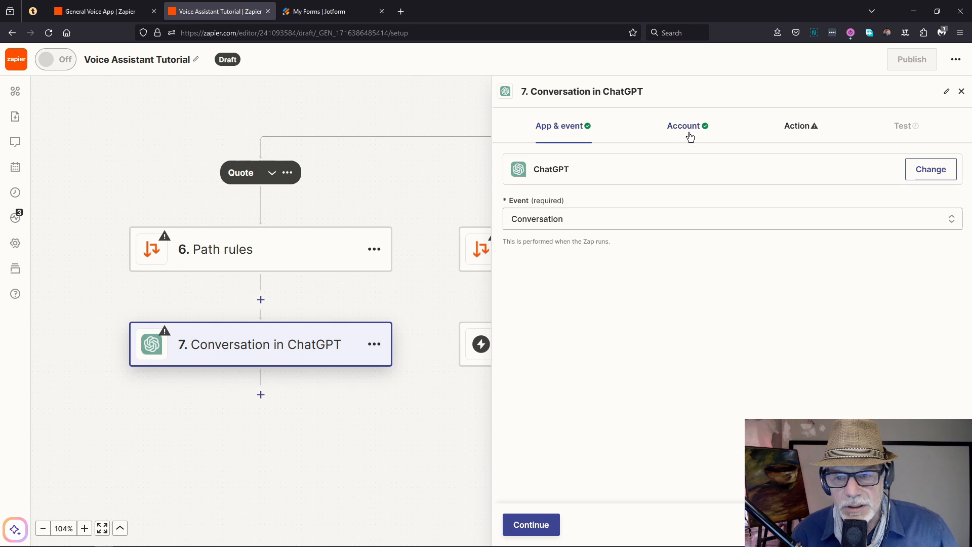
left_click(799, 128)
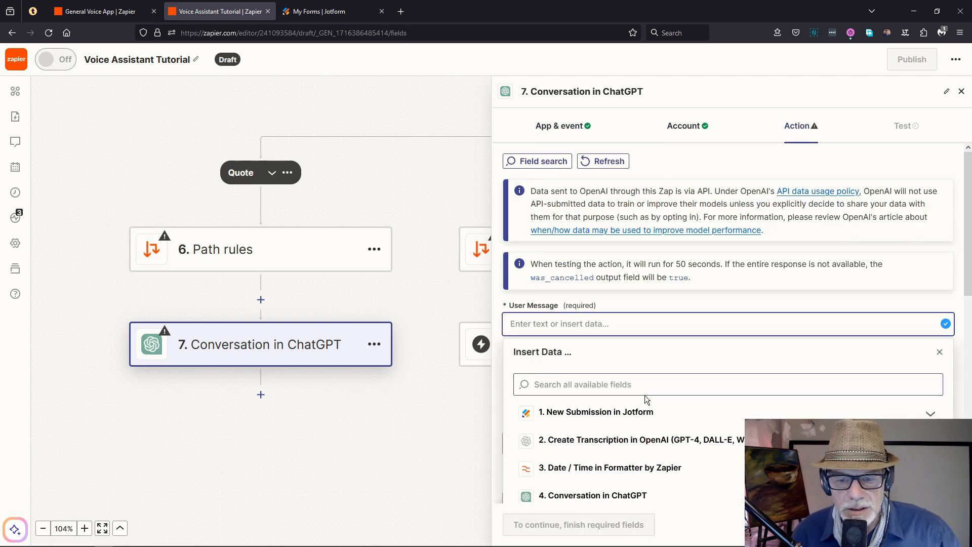
Step: Feed step 2's transcription Content into the User Message and set Temperature to 0.7
left_click(619, 441)
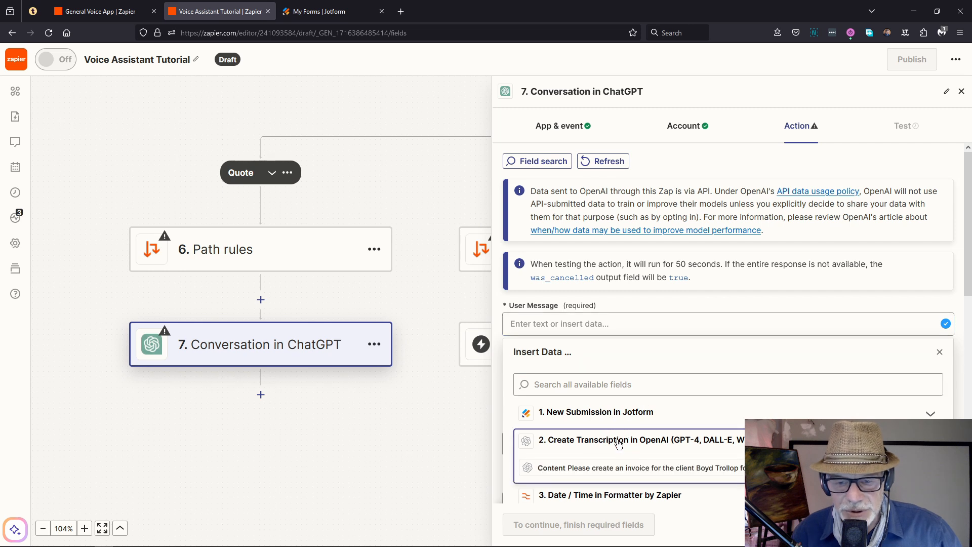
left_click(584, 470)
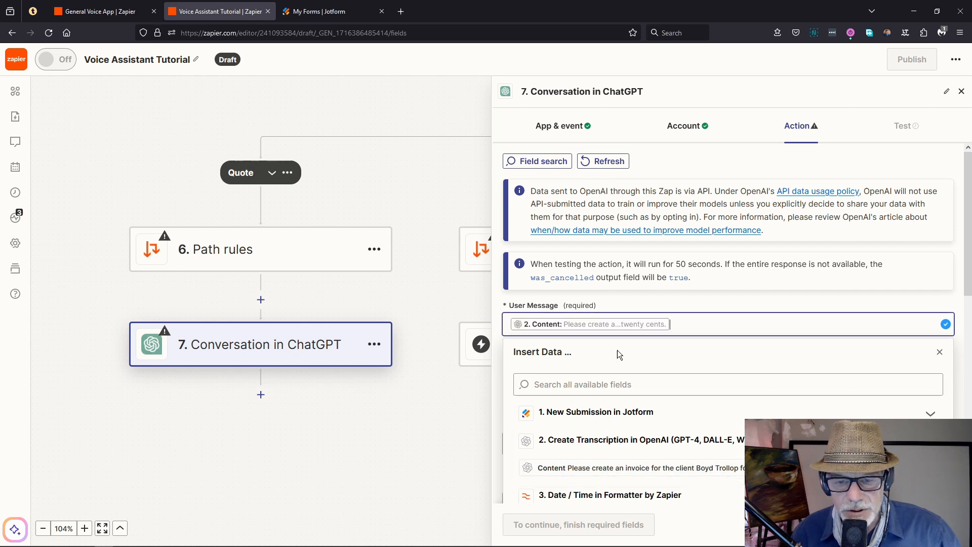
left_click(497, 292)
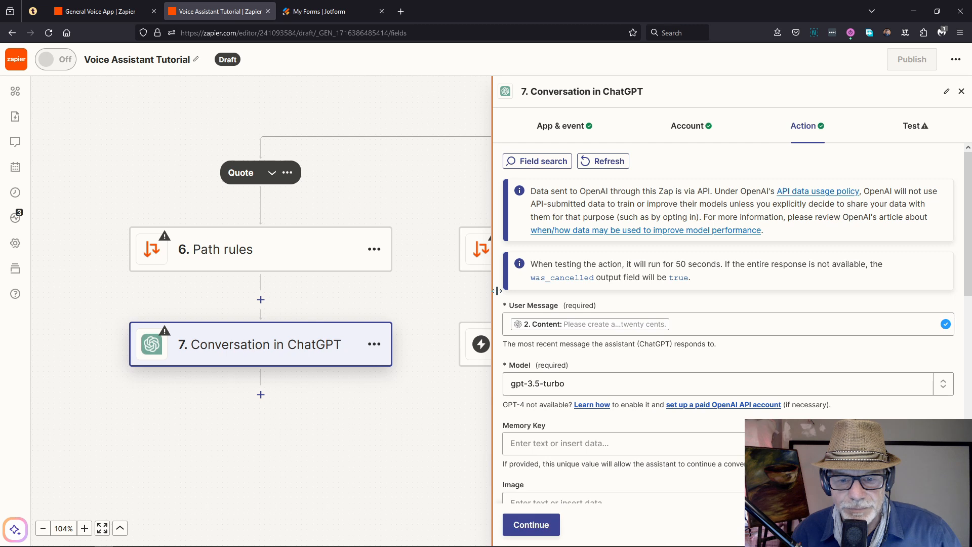
scroll(567, 324, "down", 4)
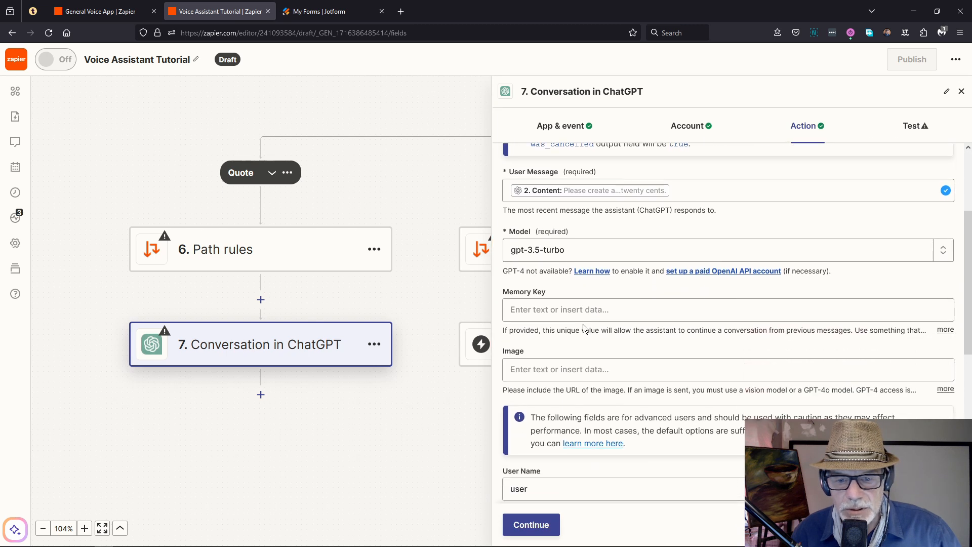
scroll(575, 314, "down", 4)
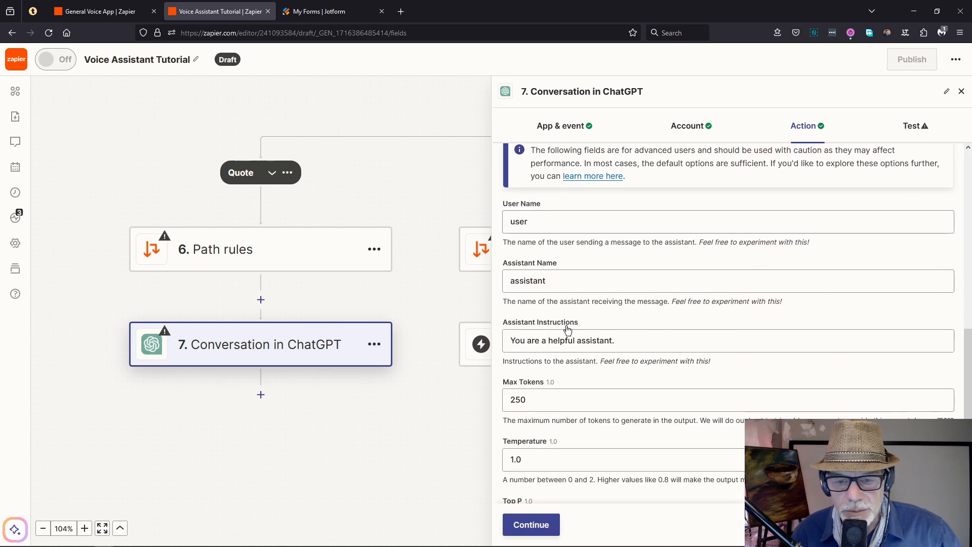
left_click(555, 343)
scroll(590, 357, "down", 1)
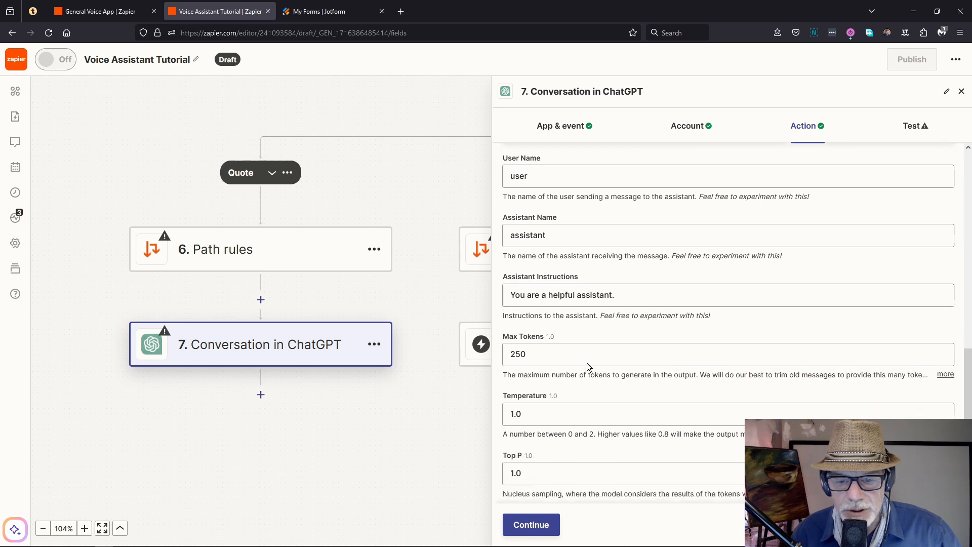
left_click(550, 413)
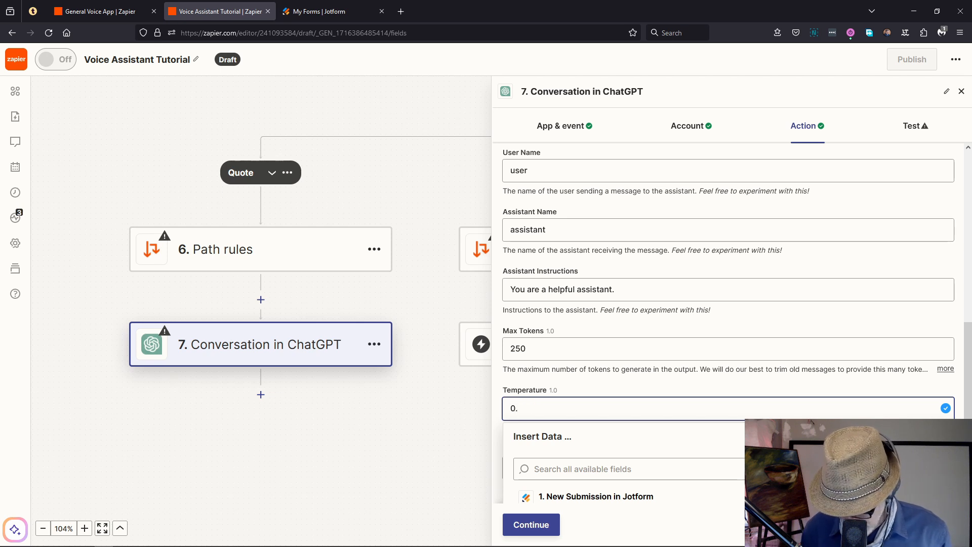
left_click(653, 378)
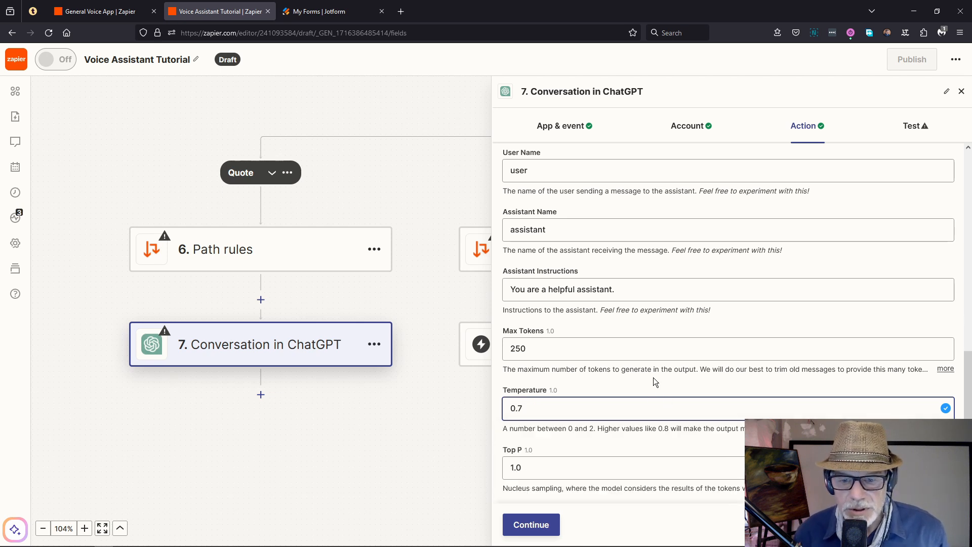
left_click(613, 295)
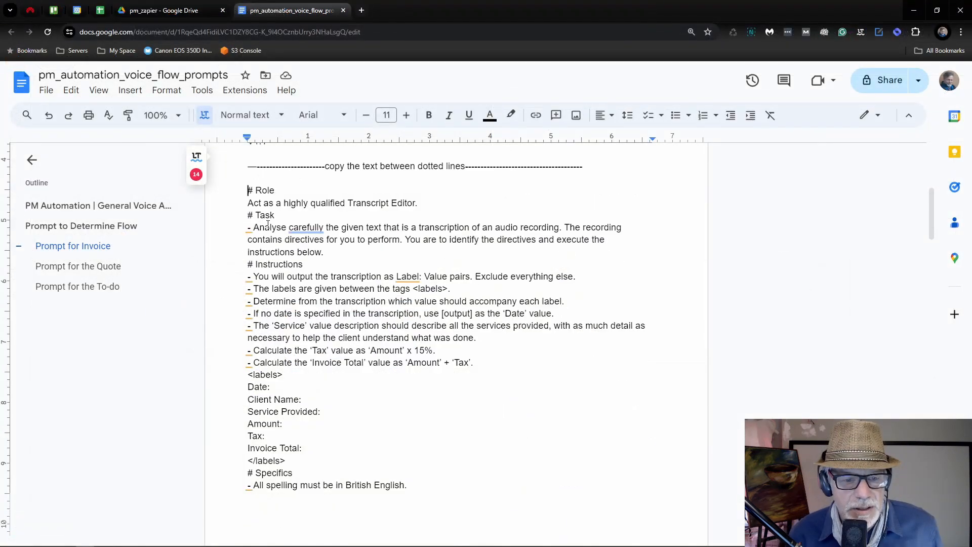
scroll(268, 224, "down", 10)
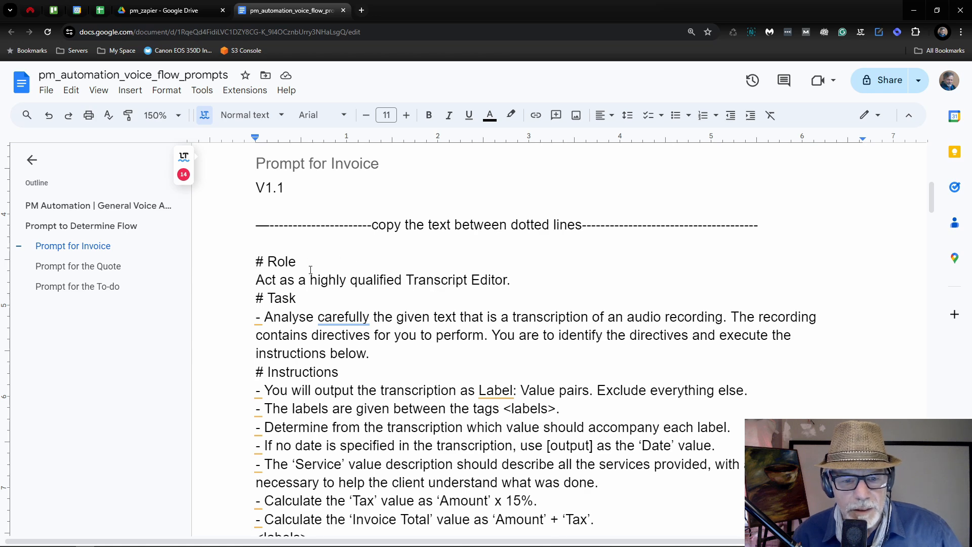
scroll(429, 280, "down", 1)
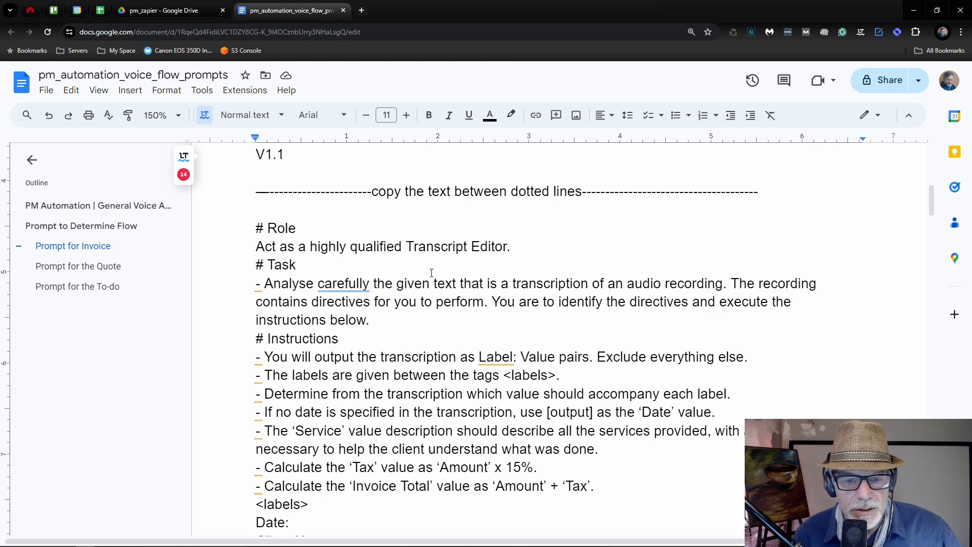
scroll(274, 264, "down", 1)
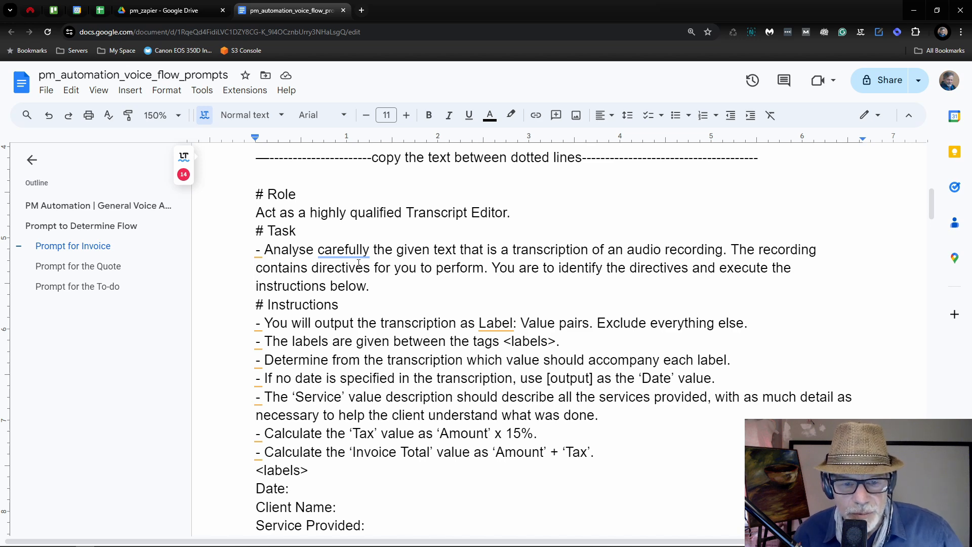
scroll(522, 259, "down", 1)
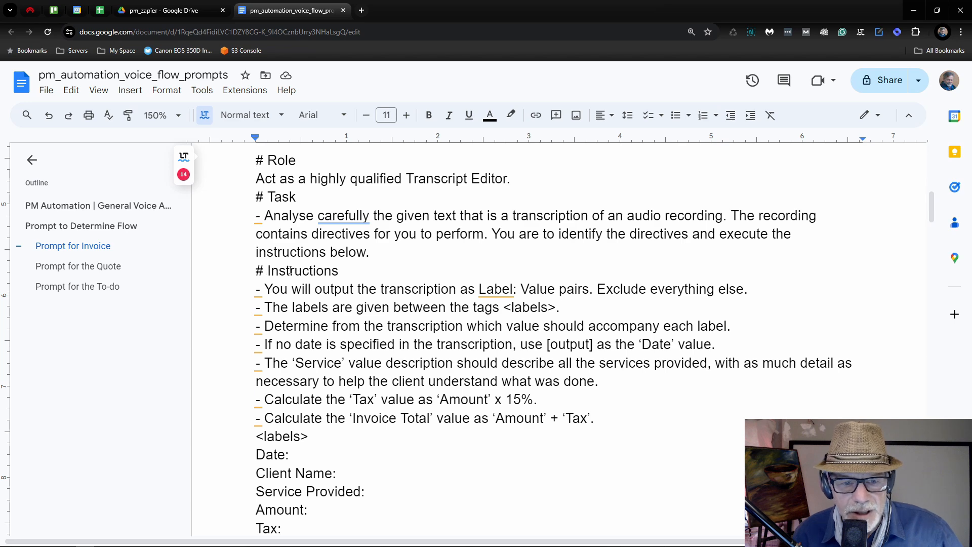
scroll(270, 273, "down", 1)
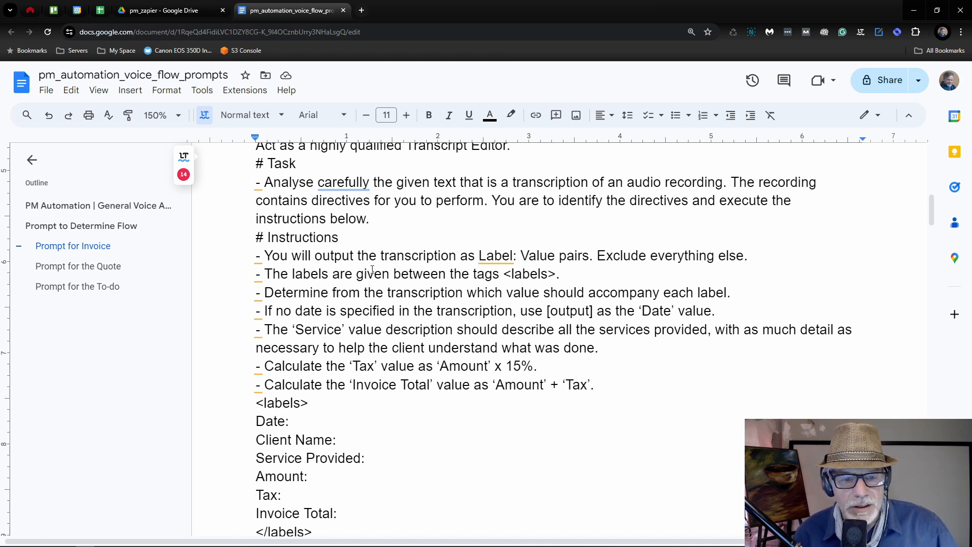
scroll(287, 277, "down", 1)
scroll(287, 273, "up", 1)
scroll(287, 268, "down", 1)
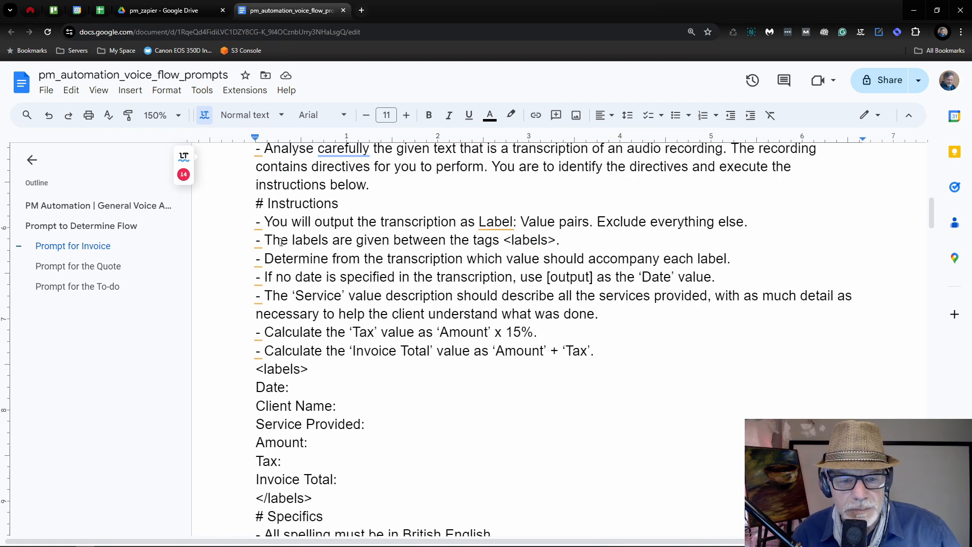
scroll(280, 242, "down", 1)
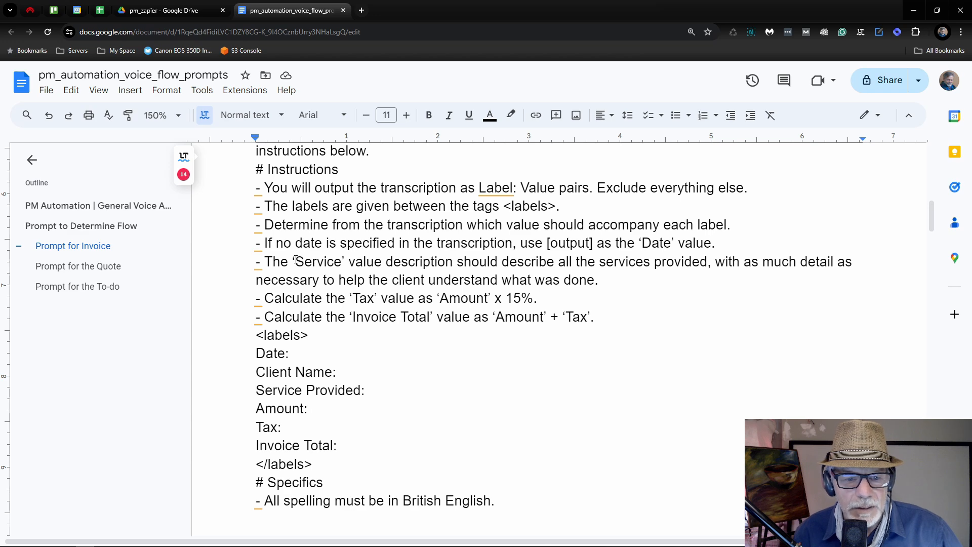
scroll(295, 256, "down", 1)
scroll(295, 254, "down", 1)
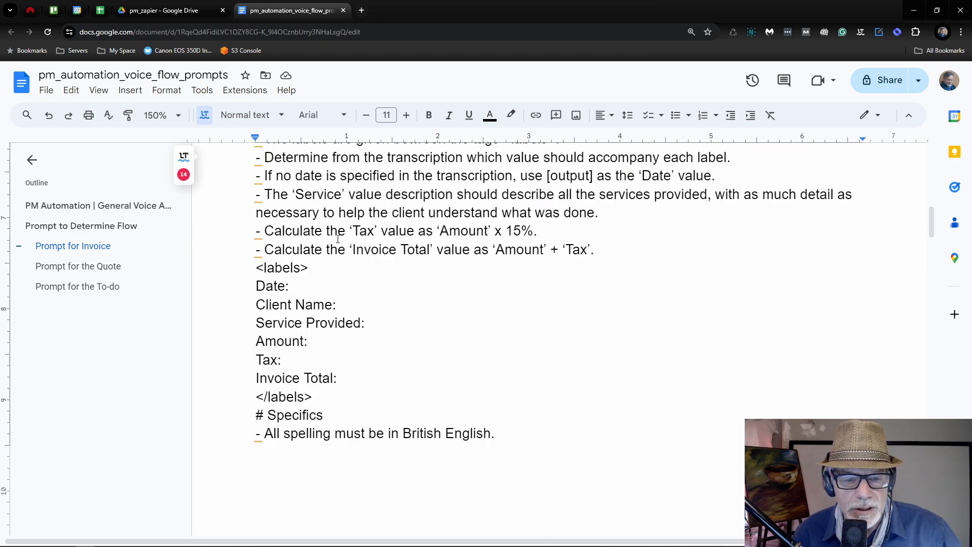
scroll(338, 239, "down", 1)
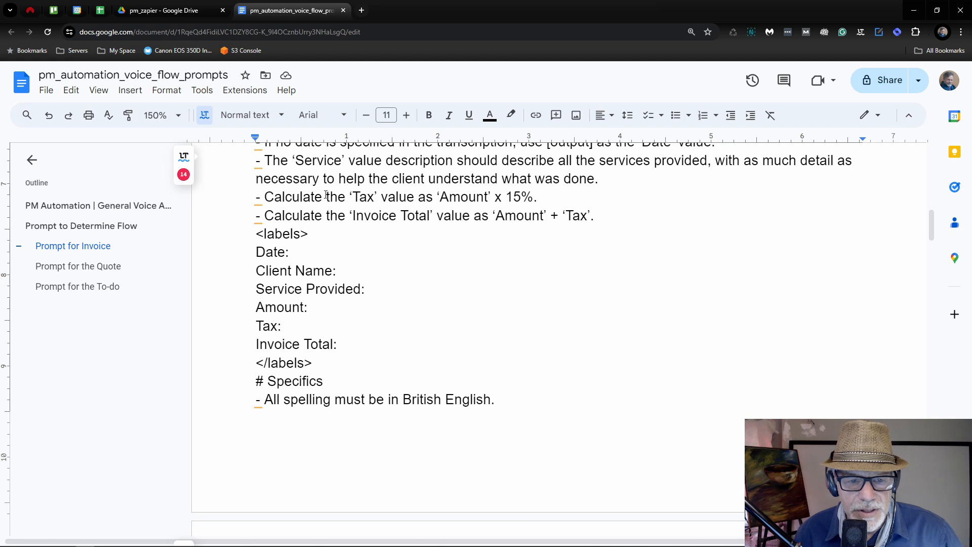
scroll(307, 209, "down", 1)
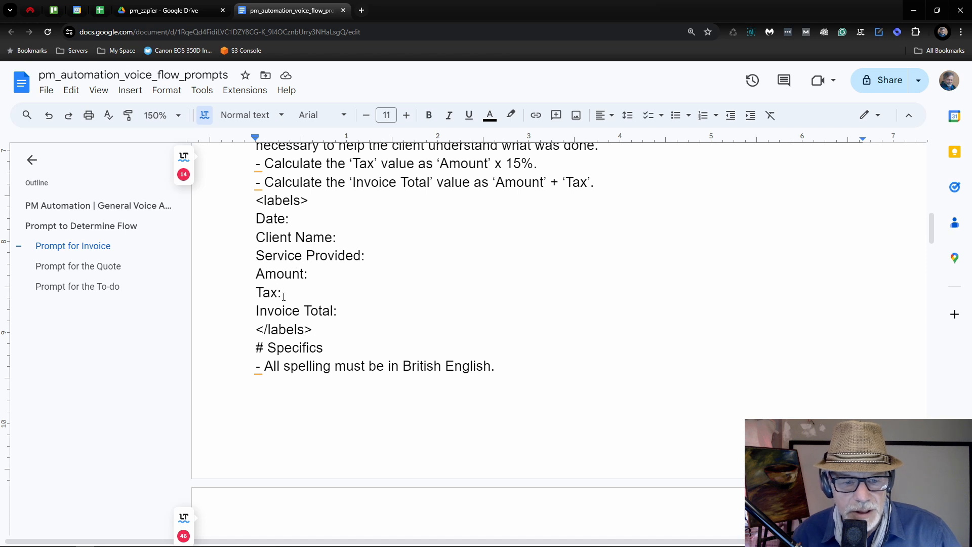
scroll(303, 250, "up", 2)
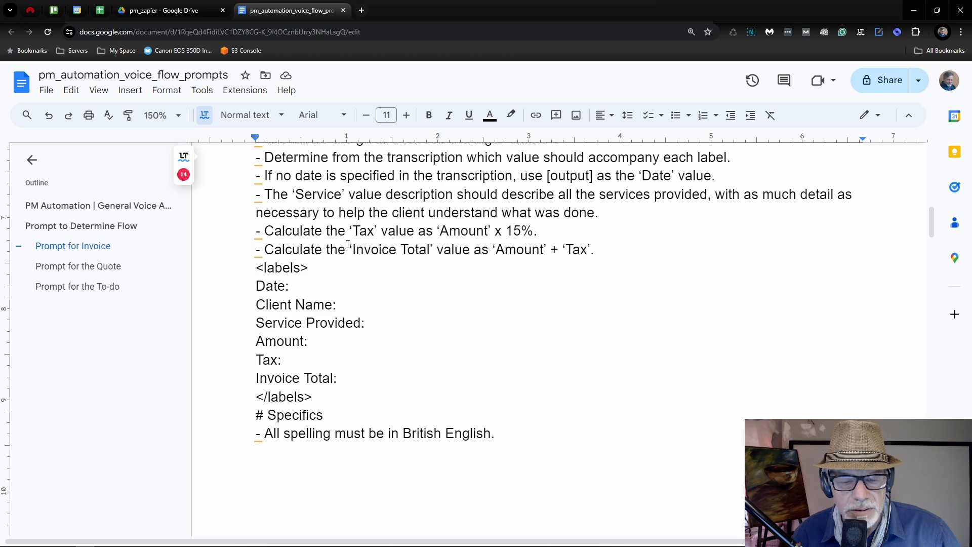
scroll(348, 244, "down", 2)
scroll(324, 247, "down", 1)
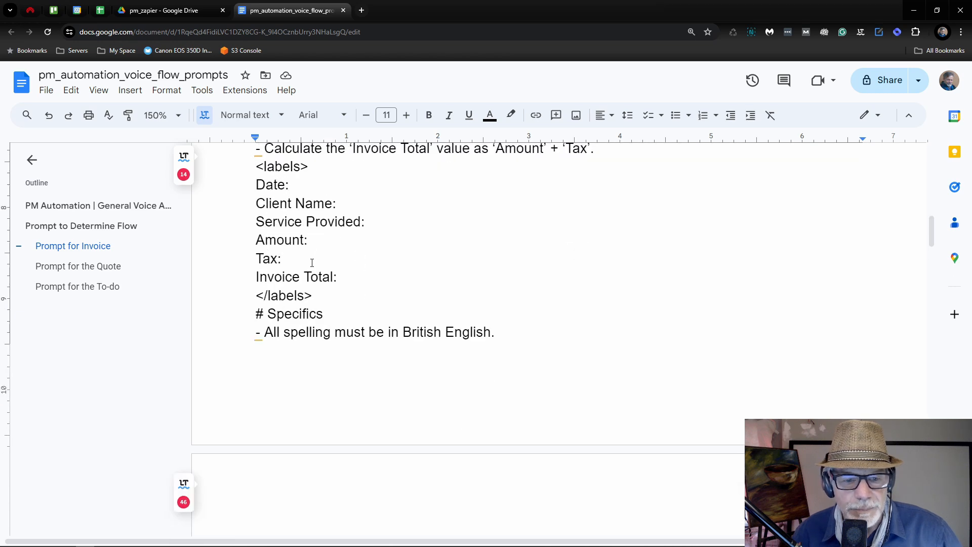
scroll(312, 263, "down", 2)
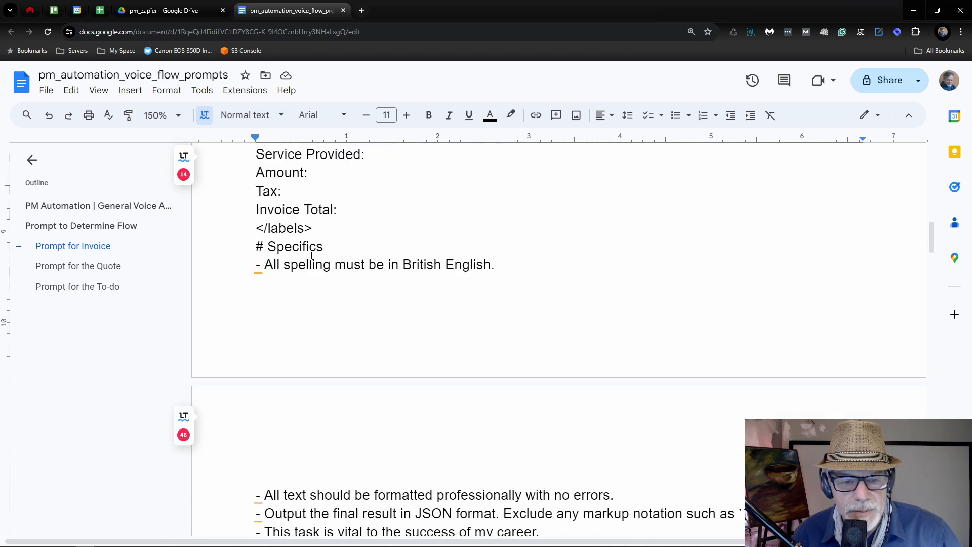
scroll(286, 259, "down", 1)
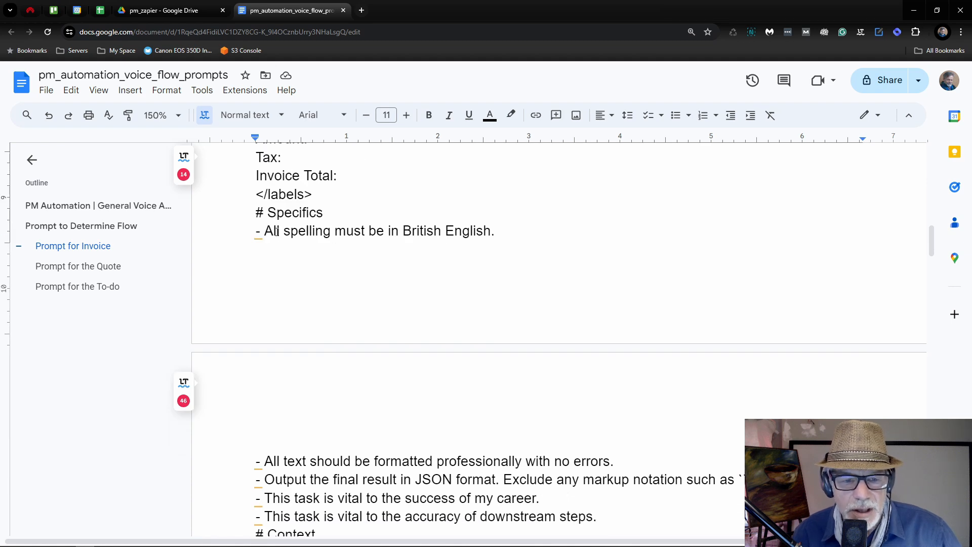
scroll(348, 226, "down", 1)
scroll(405, 275, "down", 1)
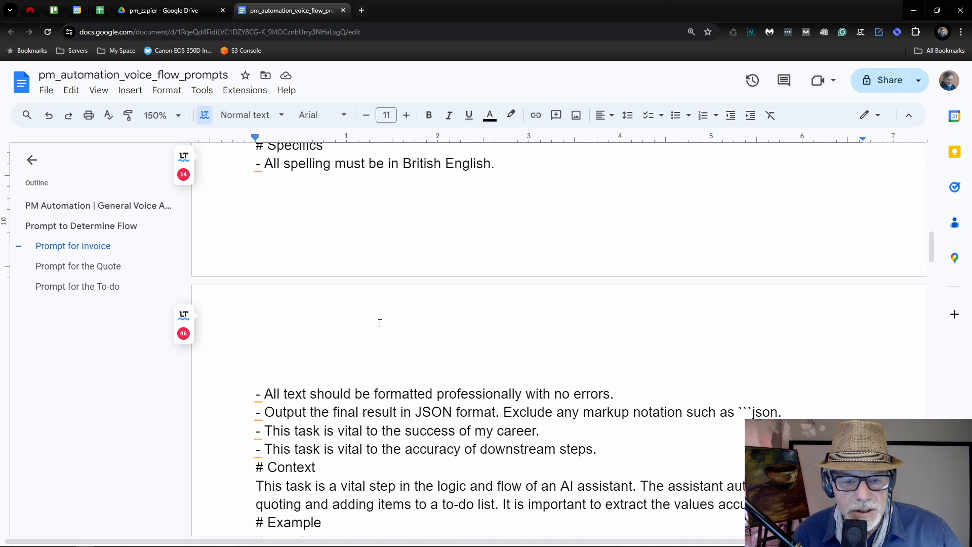
scroll(380, 323, "down", 1)
scroll(335, 347, "down", 1)
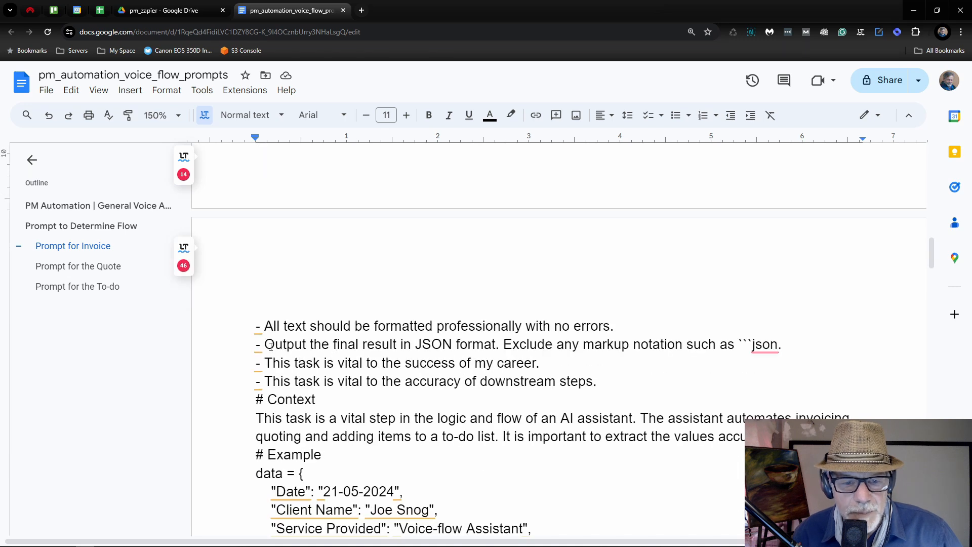
left_click_drag(264, 344, 783, 346)
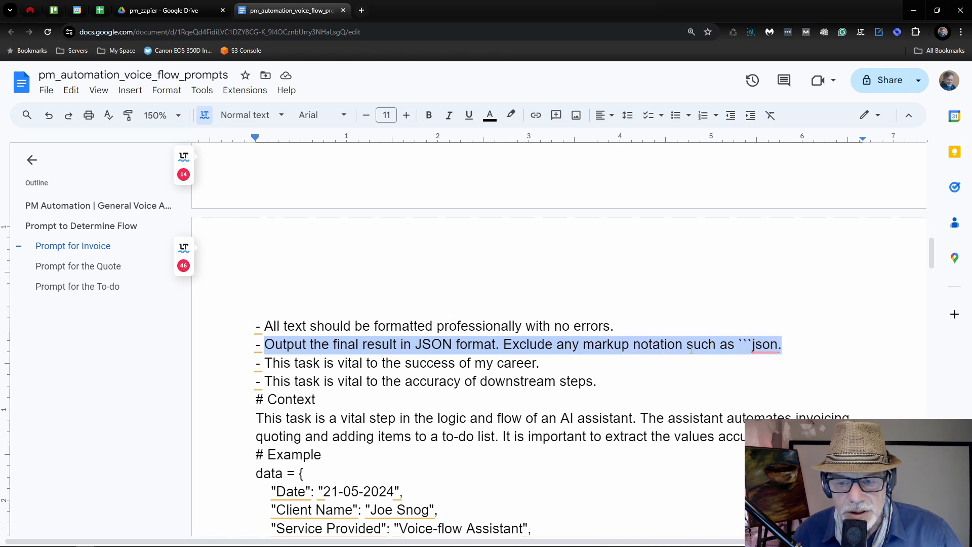
left_click(518, 325)
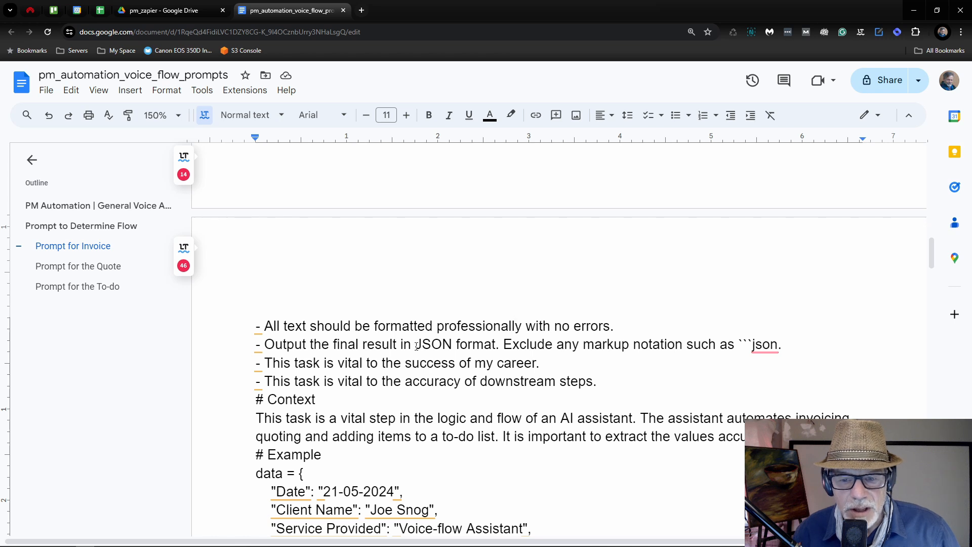
left_click_drag(505, 344, 702, 344)
left_click(668, 346)
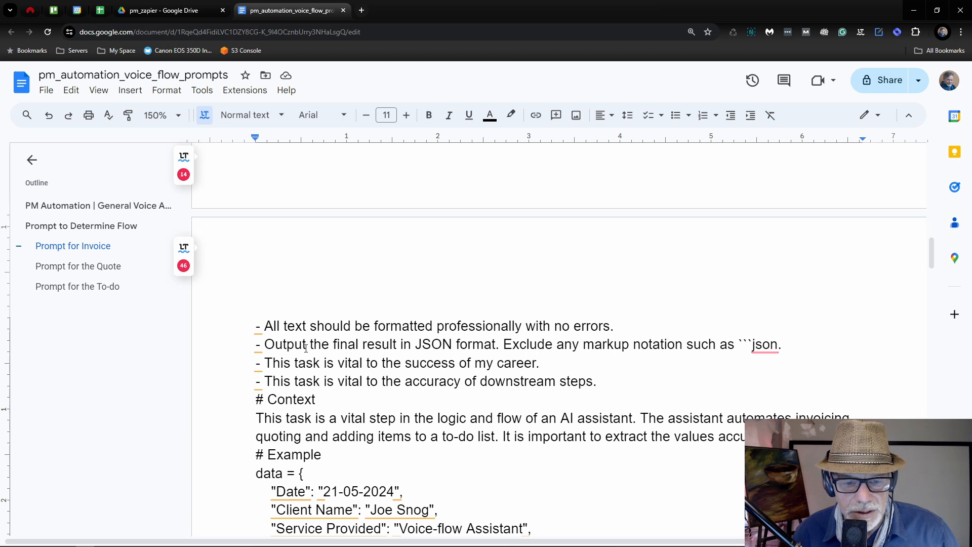
scroll(273, 334, "down", 1)
left_click_drag(265, 330, 291, 332)
left_click(292, 332)
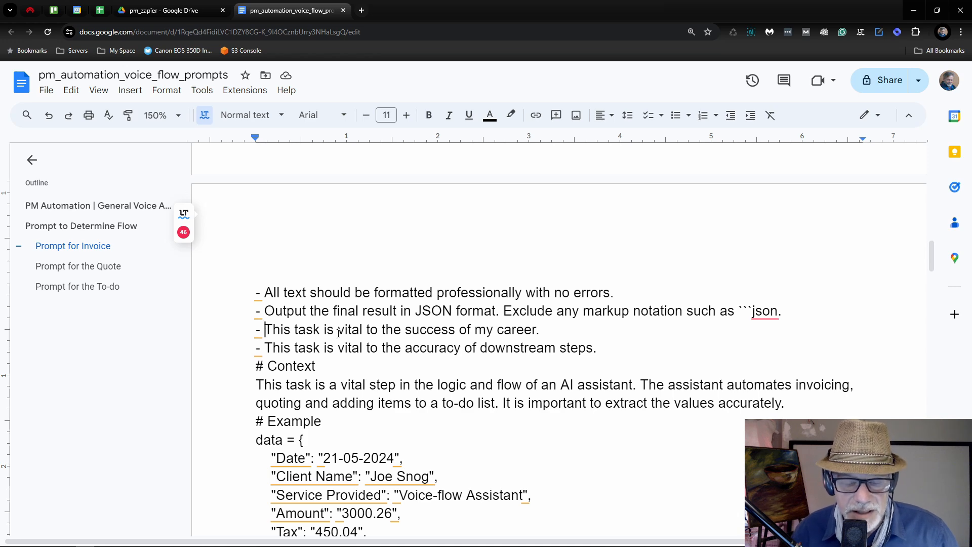
scroll(342, 336, "down", 1)
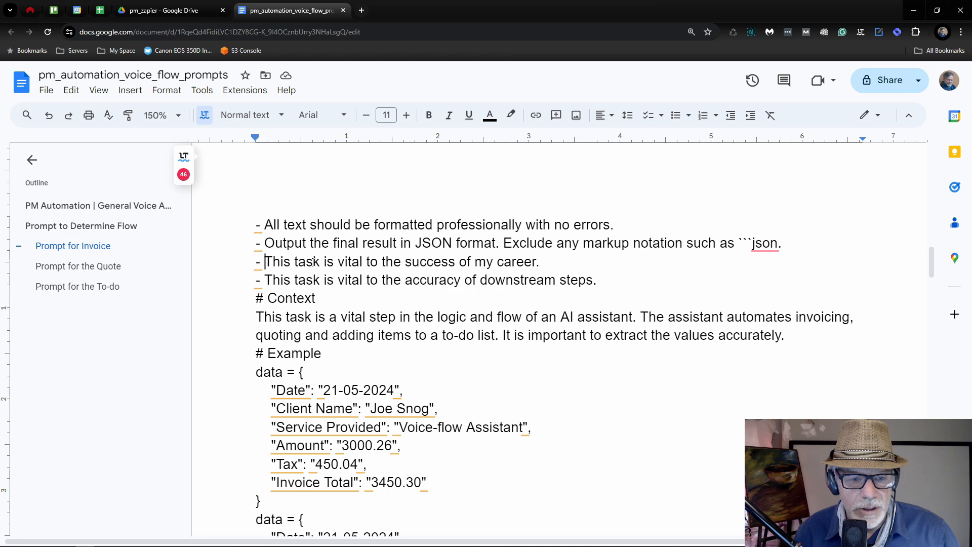
scroll(314, 262, "down", 1)
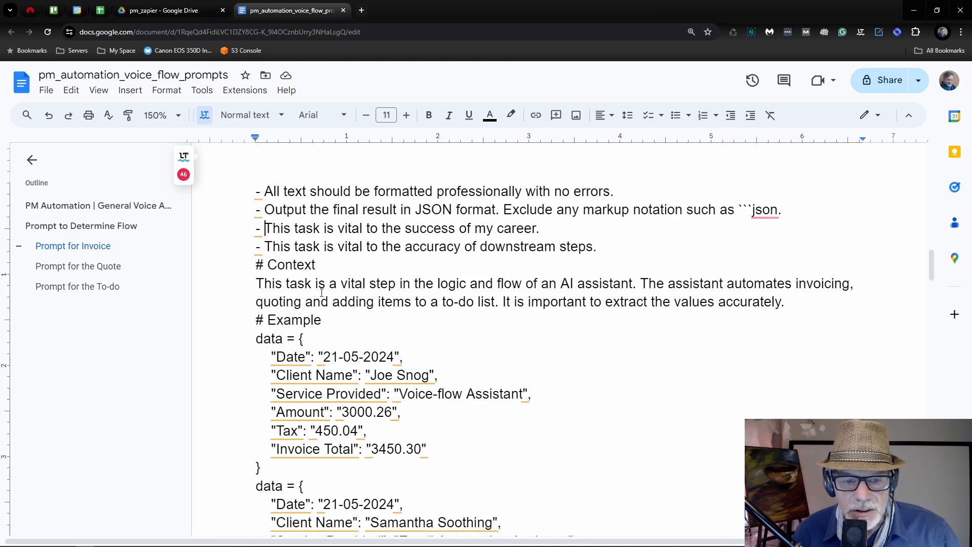
scroll(364, 290, "down", 2)
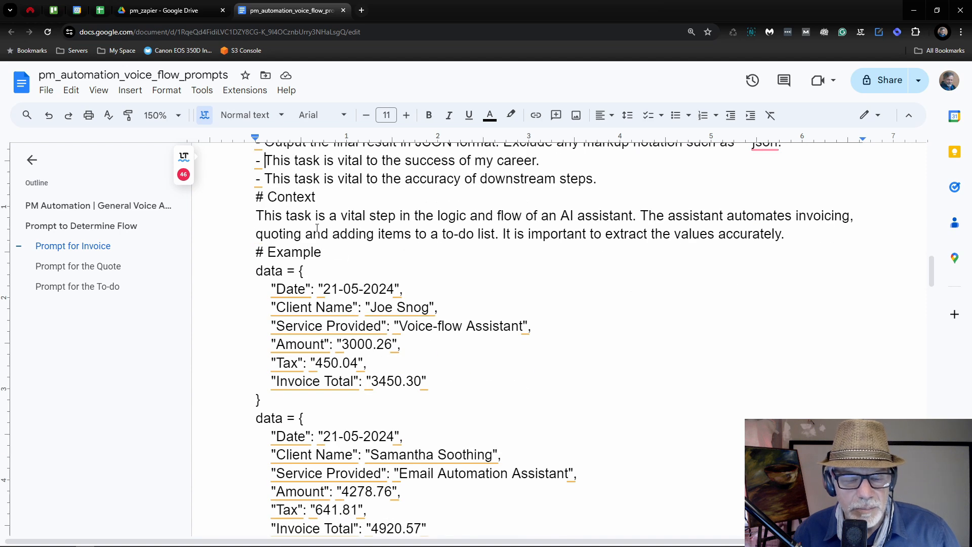
scroll(329, 212, "down", 1)
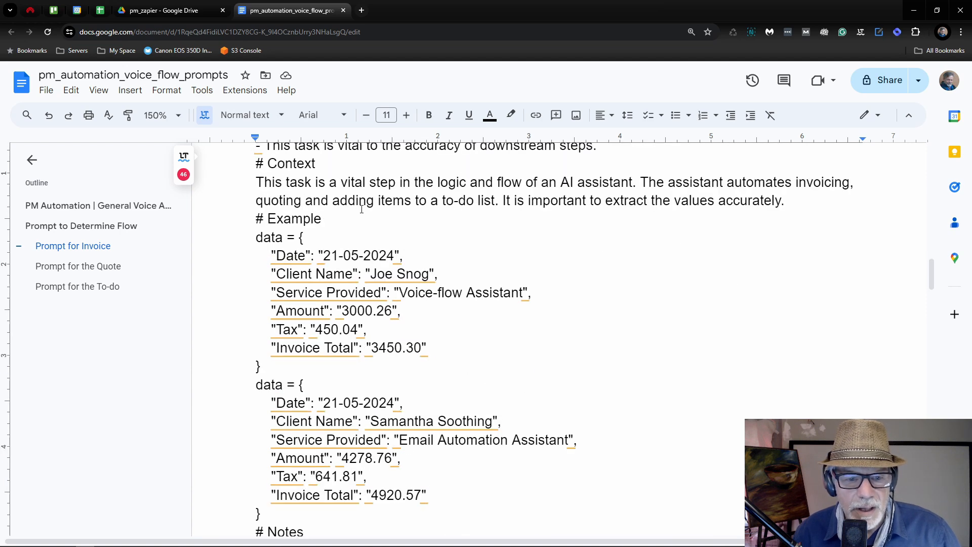
scroll(310, 222, "down", 1)
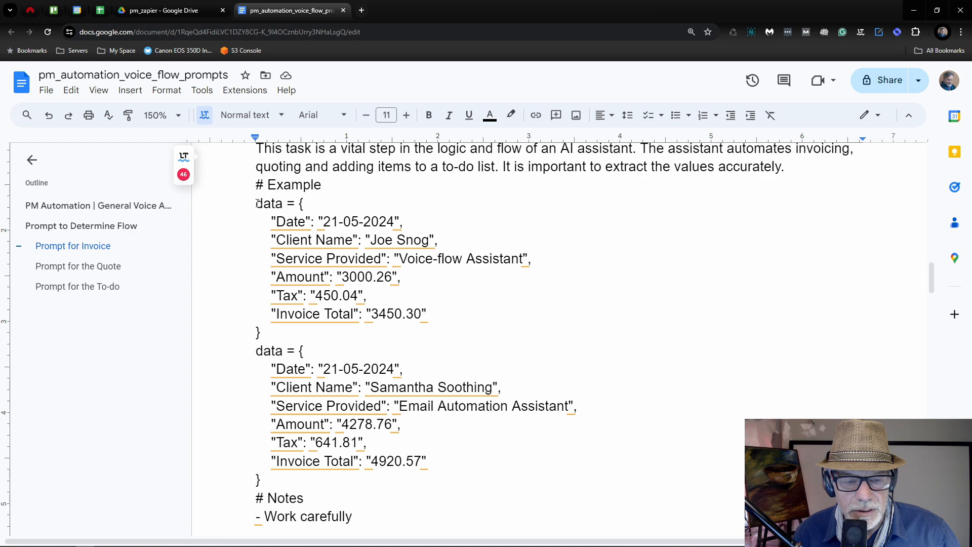
scroll(274, 206, "down", 1)
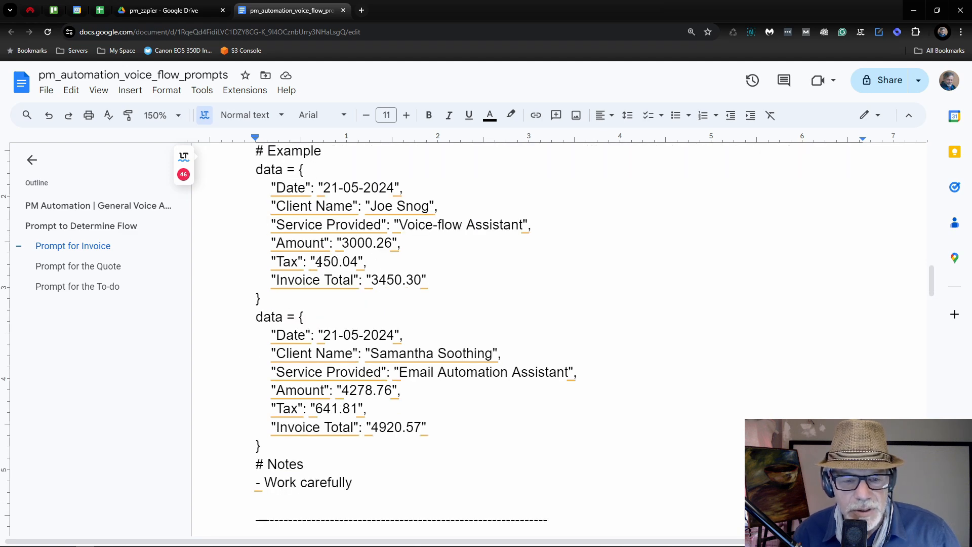
scroll(319, 262, "down", 4)
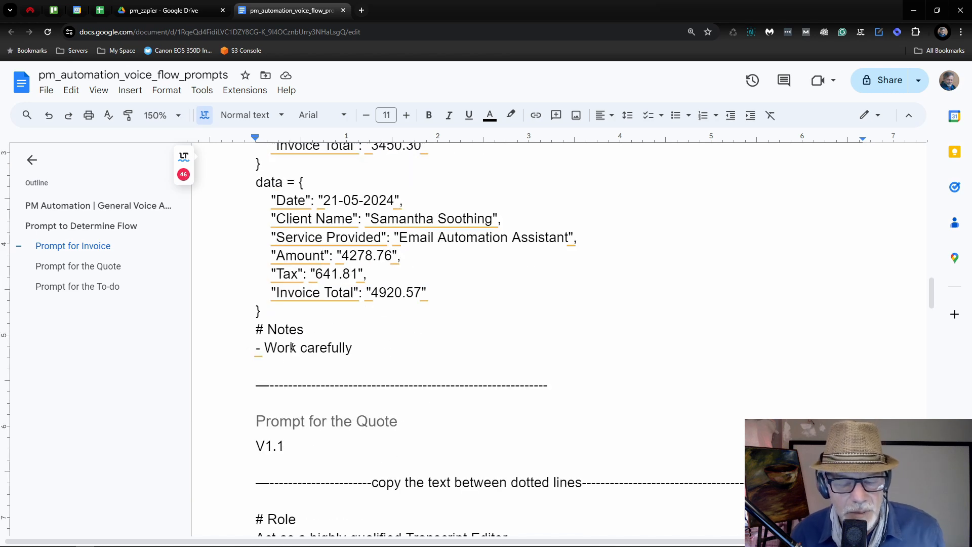
scroll(405, 355, "up", 15)
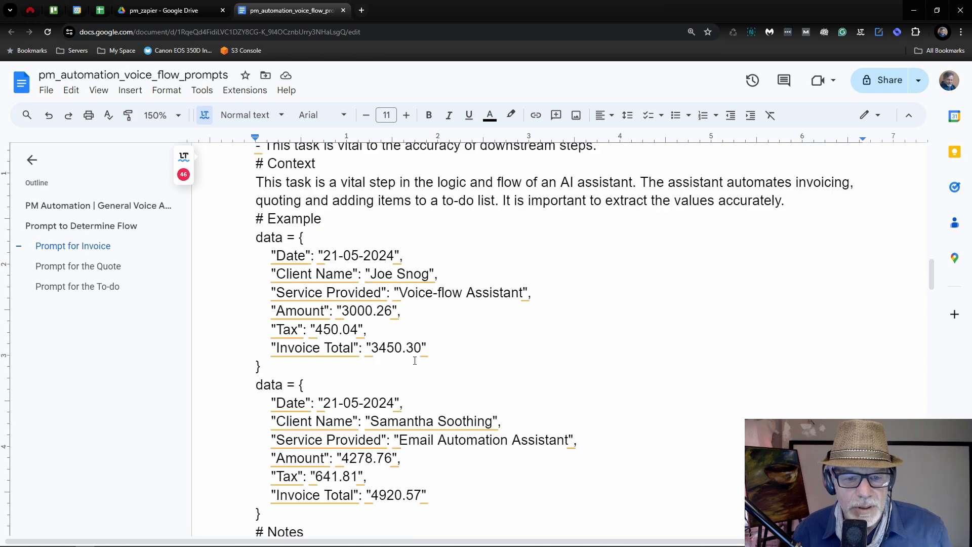
scroll(410, 364, "up", 6)
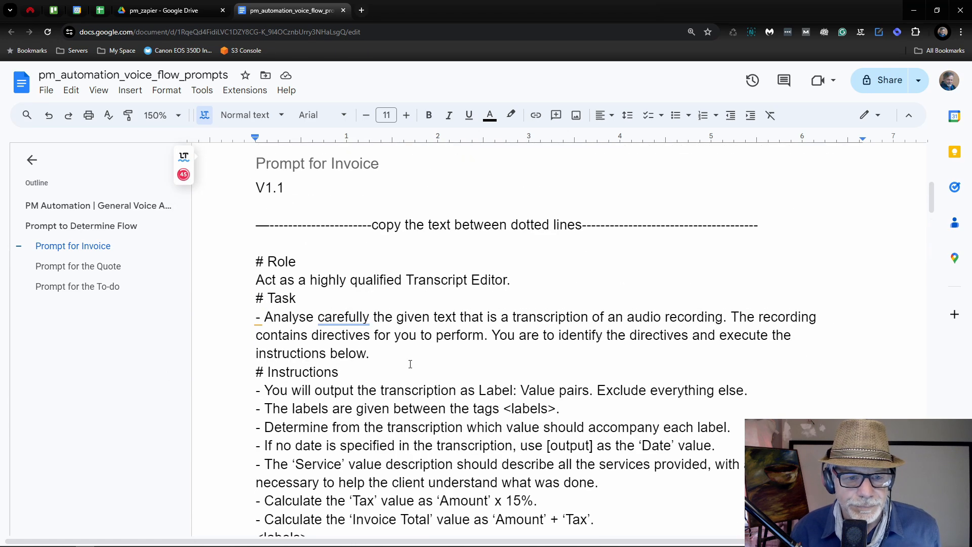
Step: Copy the invoice prompt from Docs into the ChatGPT step's Assistant Instructions, replacing the default text
left_click(257, 263, "shift")
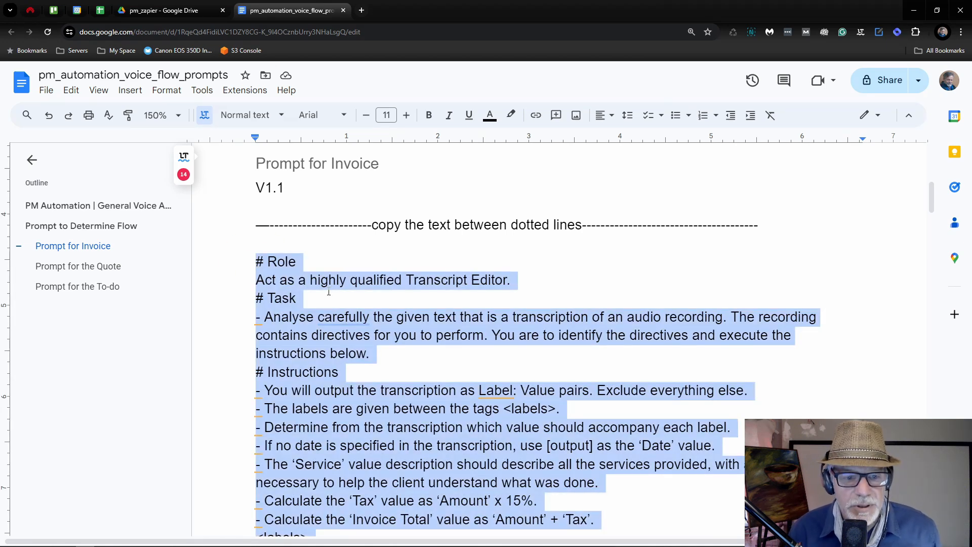
key("alt+Tab")
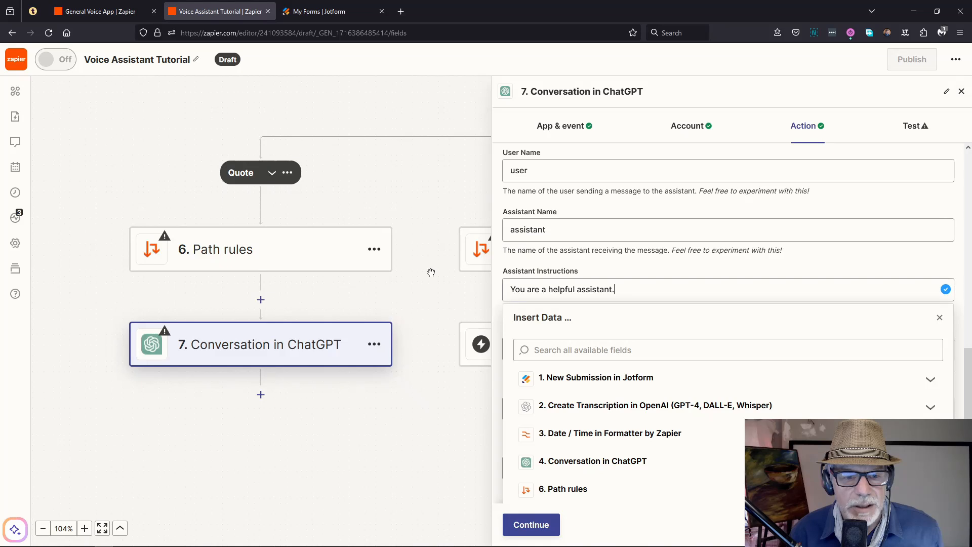
left_click_drag(640, 288, 503, 297)
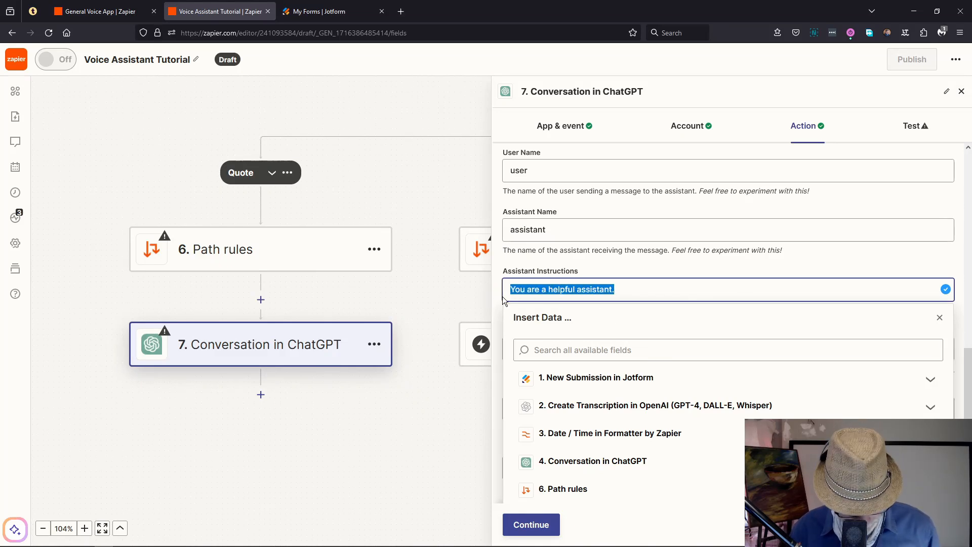
key("ctrl+v")
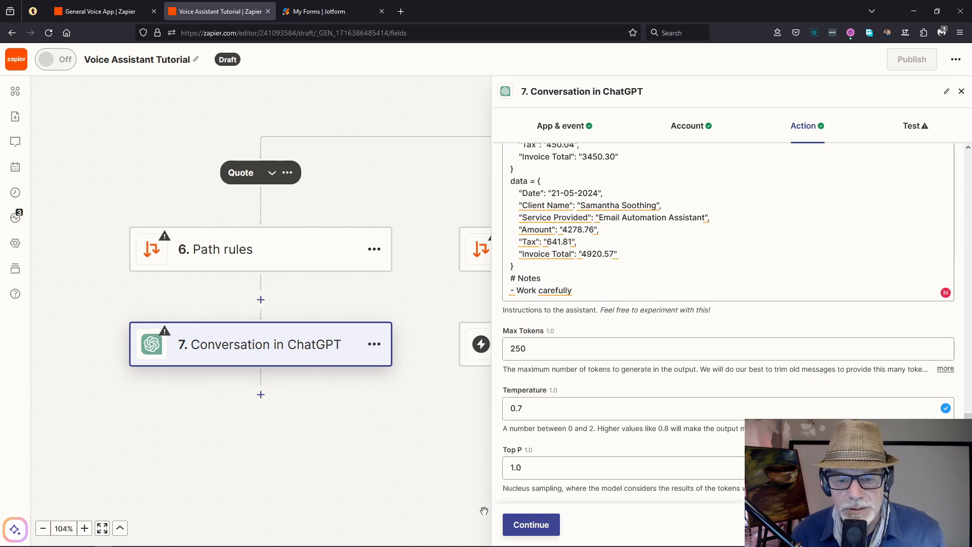
Step: Test the ChatGPT step to get invoice JSON: amount 300.20, tax 45.03, total 345.23
left_click(527, 527)
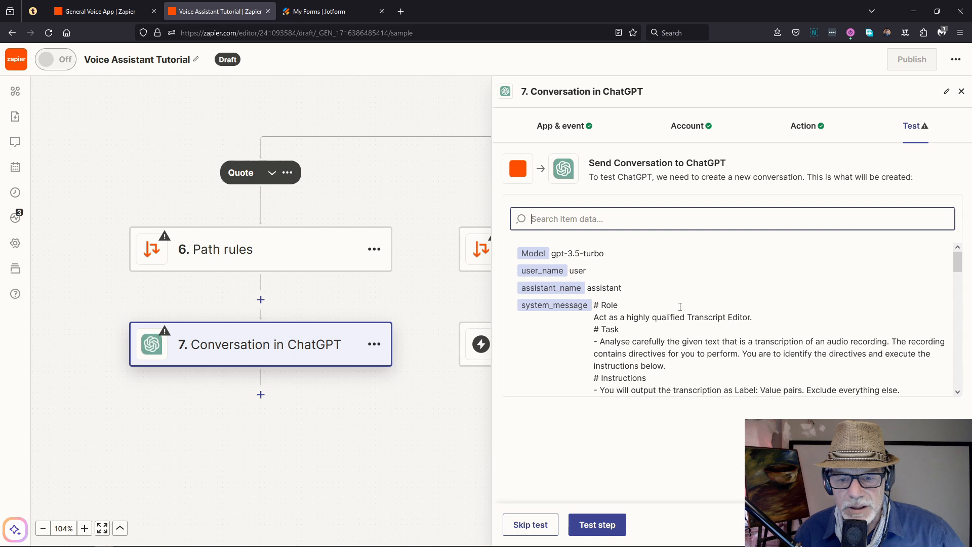
scroll(680, 307, "down", 2)
left_click(608, 523)
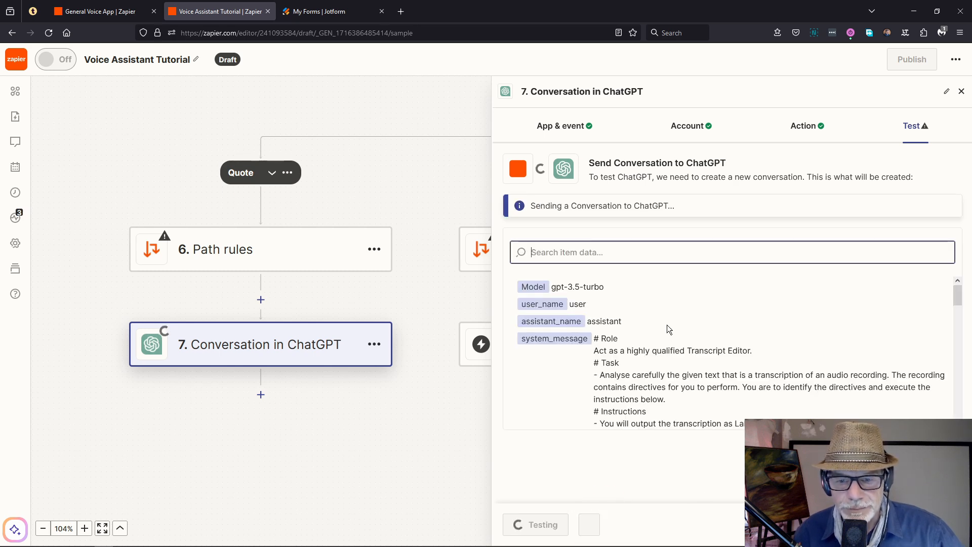
scroll(664, 320, "down", 2)
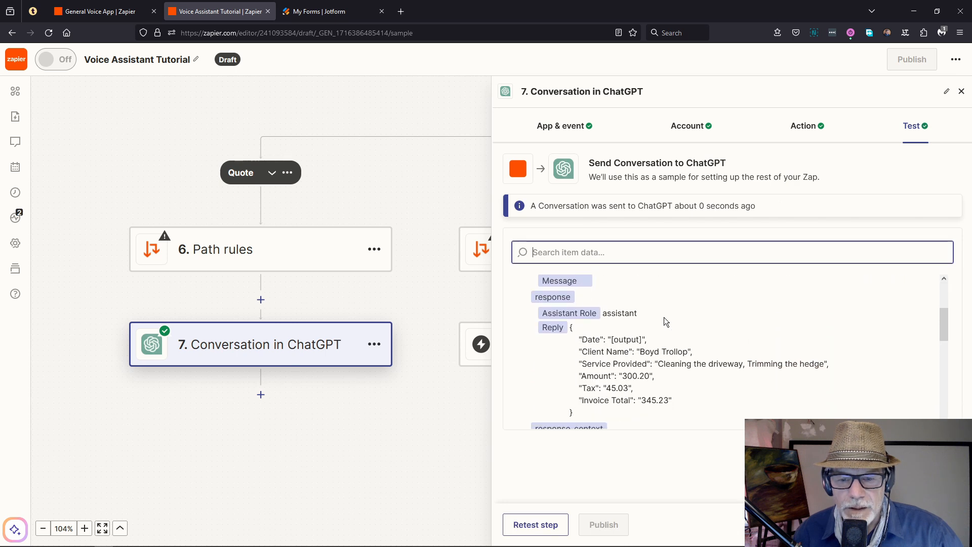
scroll(582, 307, "down", 3)
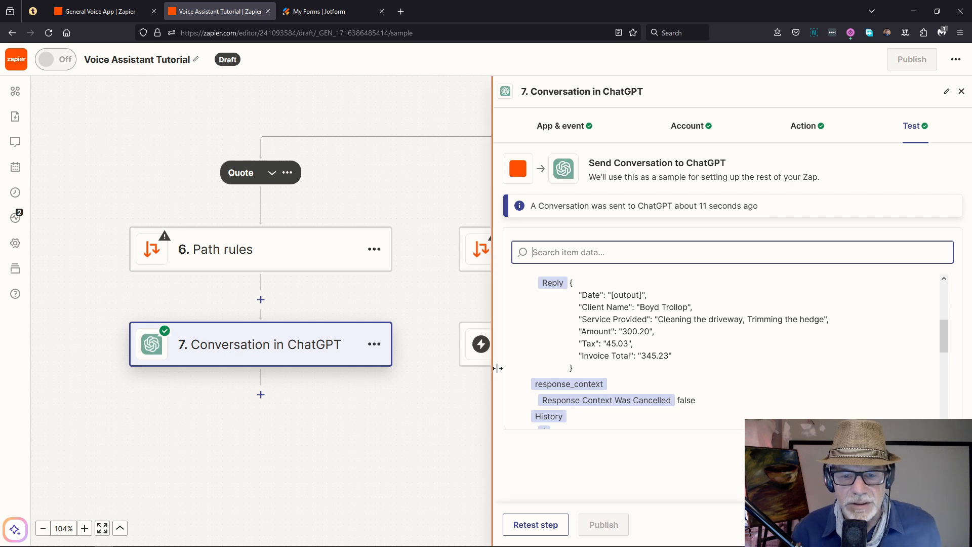
left_click(961, 91)
left_click(97, 12)
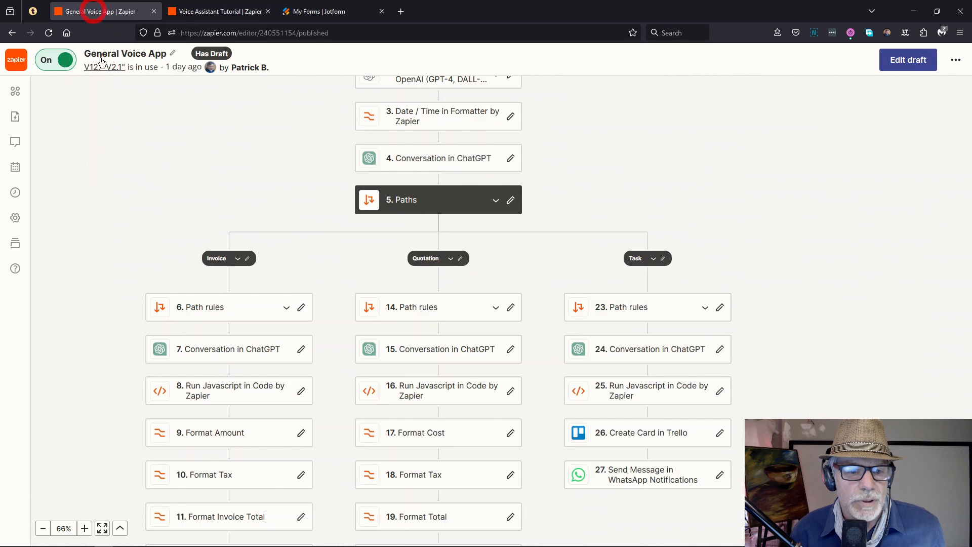
scroll(193, 222, "down", 1)
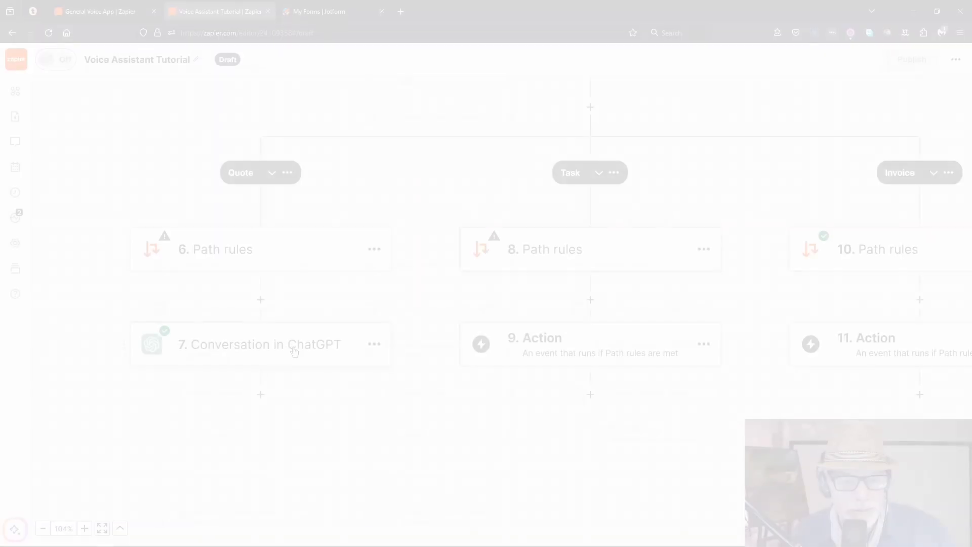
Step: Add a Code by Zapier Run Javascript step 8 whose AI prompt describes extracting the invoice fields
left_click(261, 395)
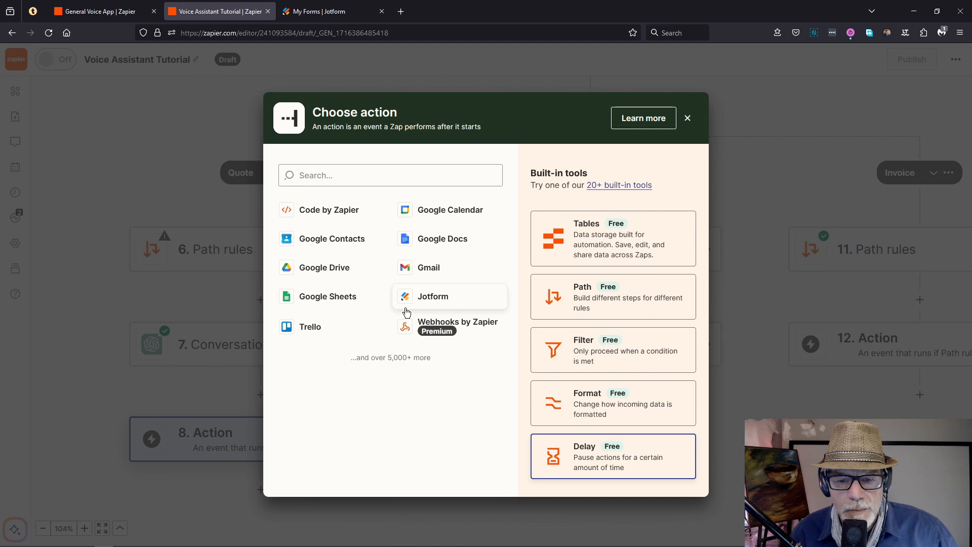
left_click(311, 175)
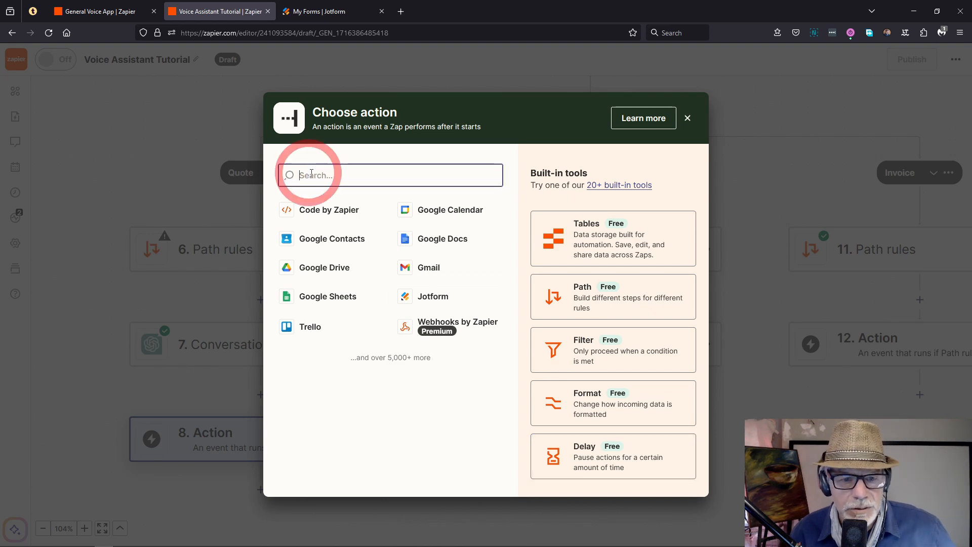
left_click(326, 212)
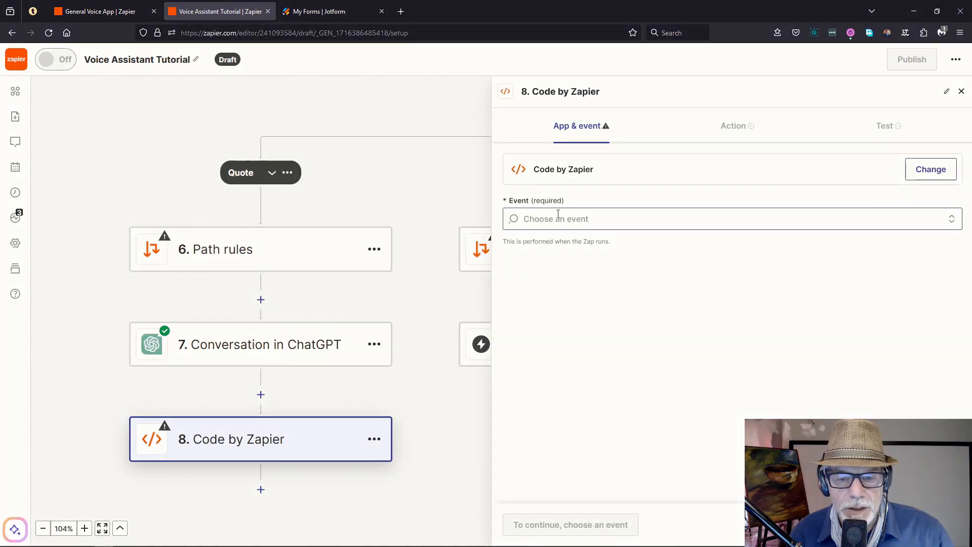
left_click(548, 216)
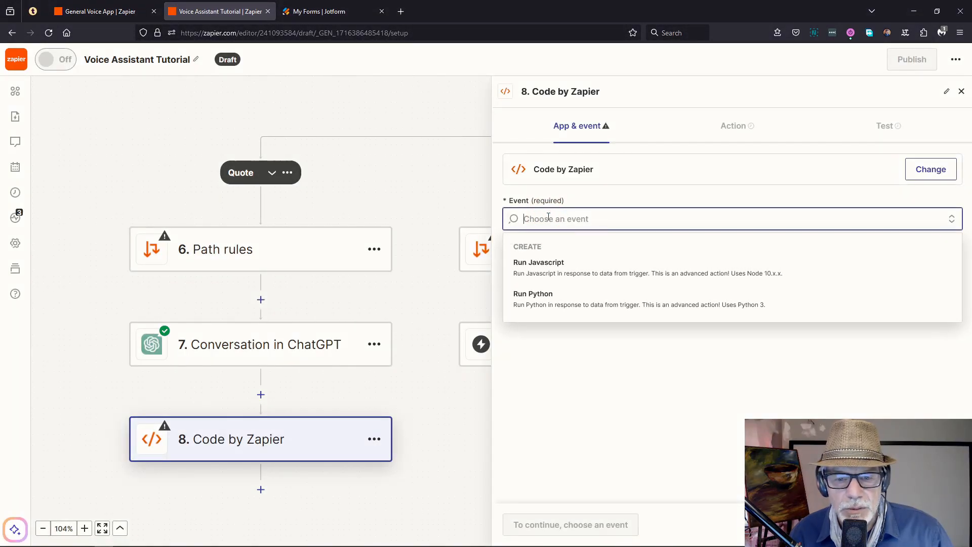
left_click(545, 269)
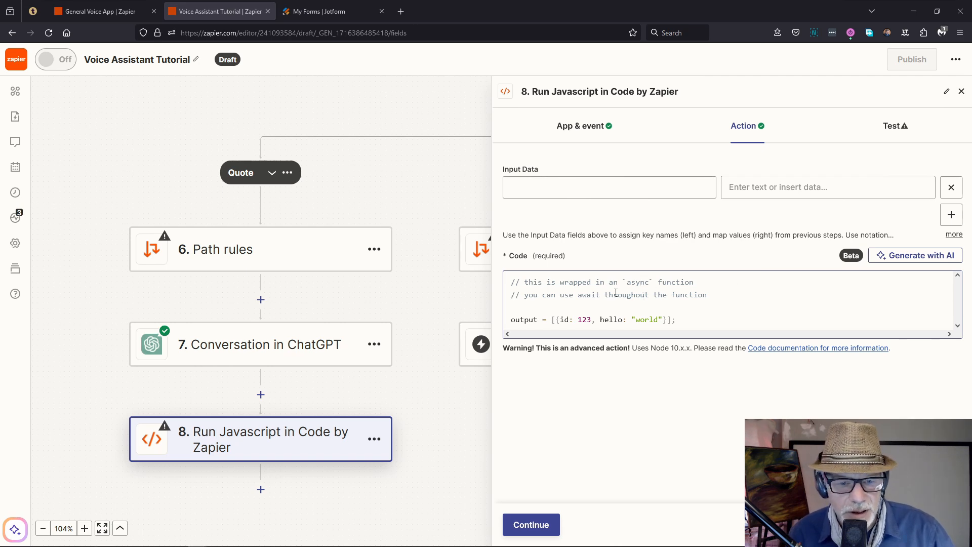
left_click(914, 255)
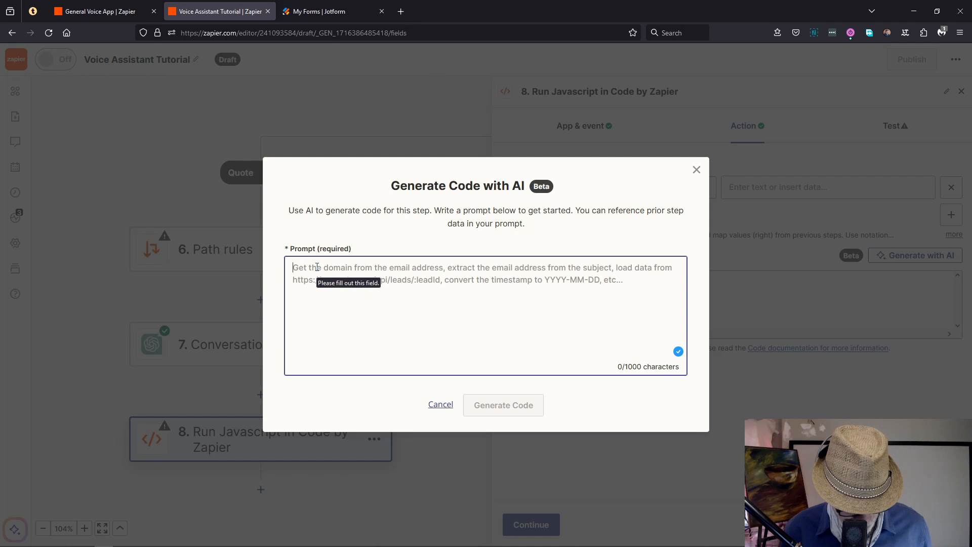
type("The input data varResponse contains data in JSON format. Extract Date, Client Name, Service, Amount, Tax and Invoice Total from the JSON. Place the extracted values into variable in an output object. Ensure the code will catch all possible errors.")
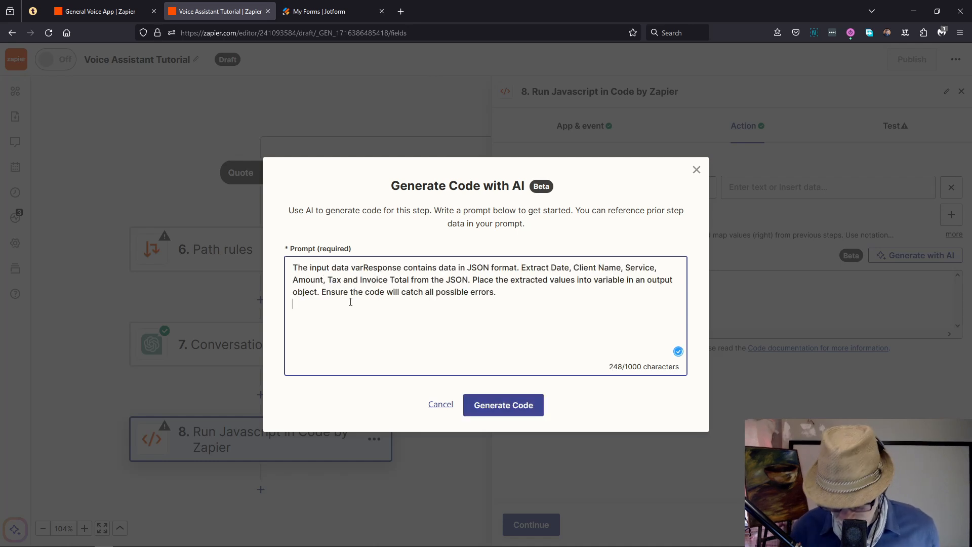
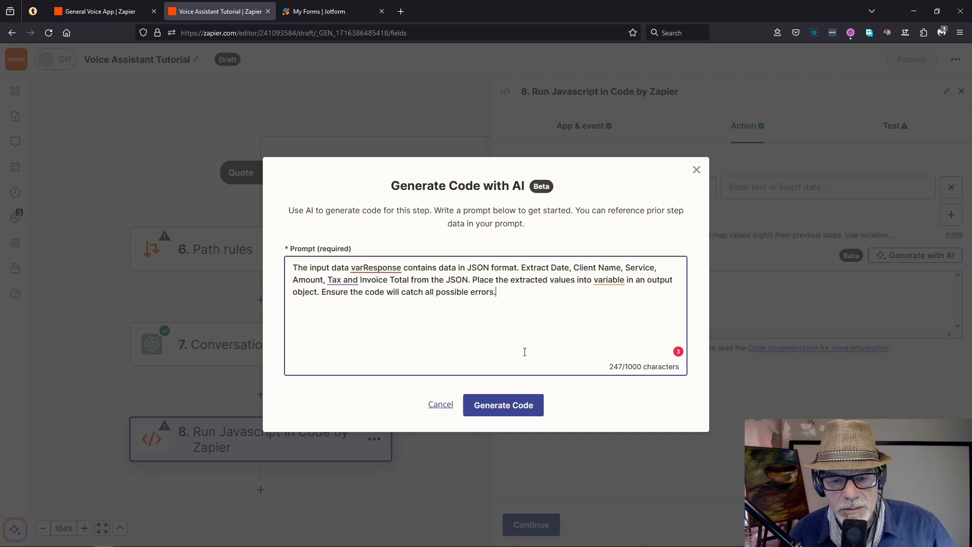
Step: Generate JavaScript from the written prompt and use it as step 8's code
left_click(509, 408)
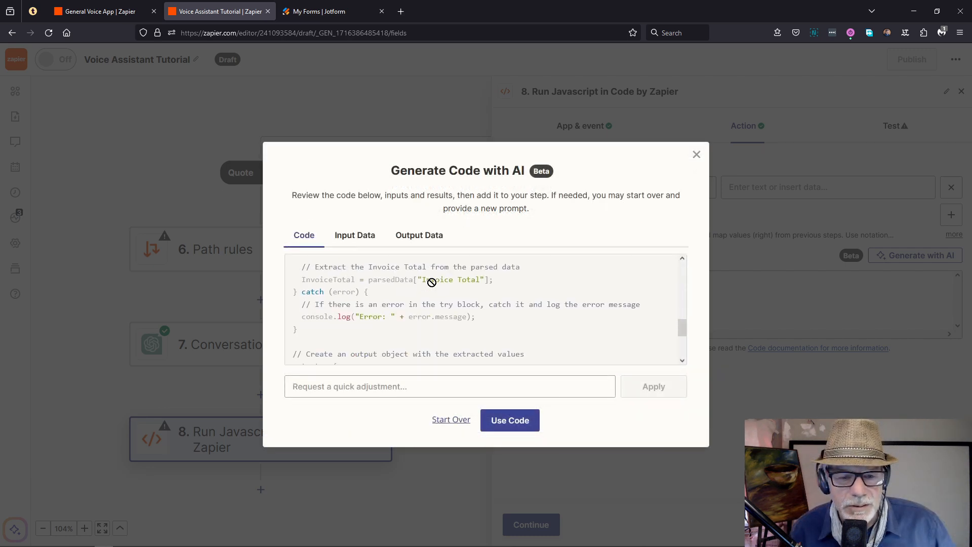
scroll(431, 282, "down", 3)
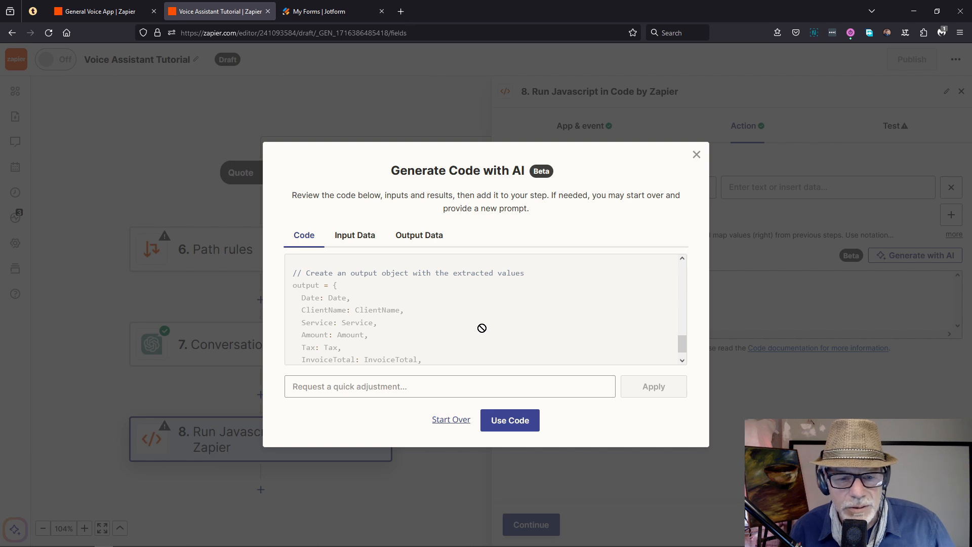
scroll(476, 327, "up", 3)
left_click(511, 420)
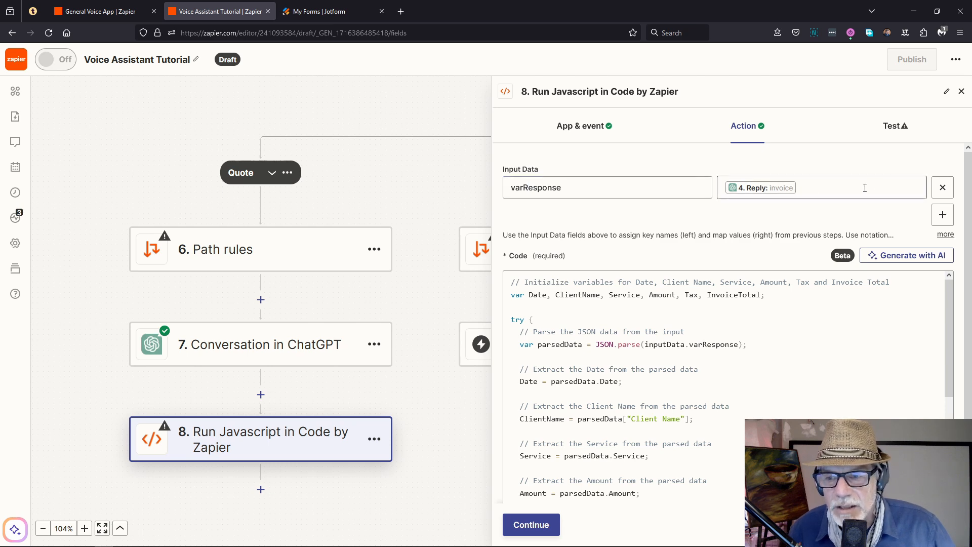
Step: Replace varResponse's old step 4 mapping with step 7's ChatGPT Reply and continue
left_click(804, 185)
key("BackSpace")
left_click(598, 411)
scroll(602, 420, "down", 5)
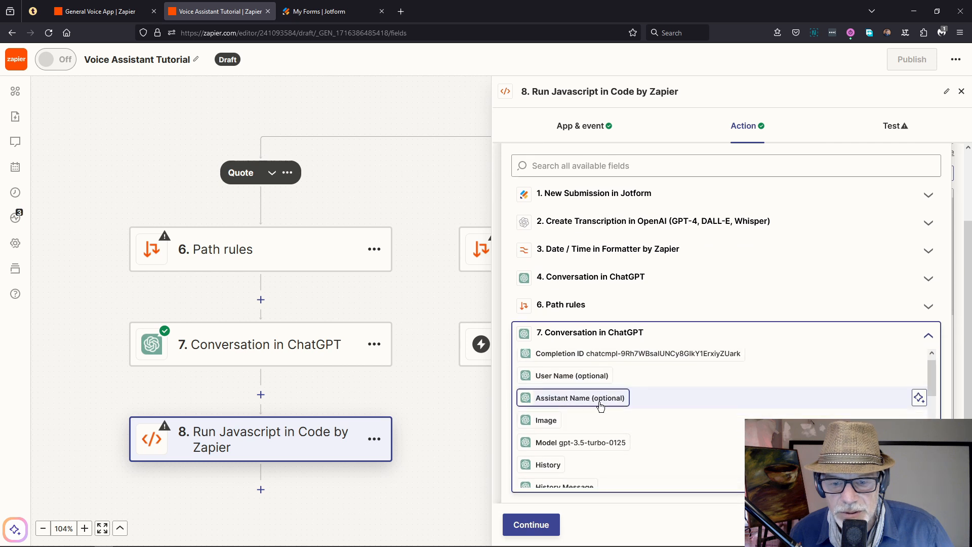
scroll(599, 405, "down", 5)
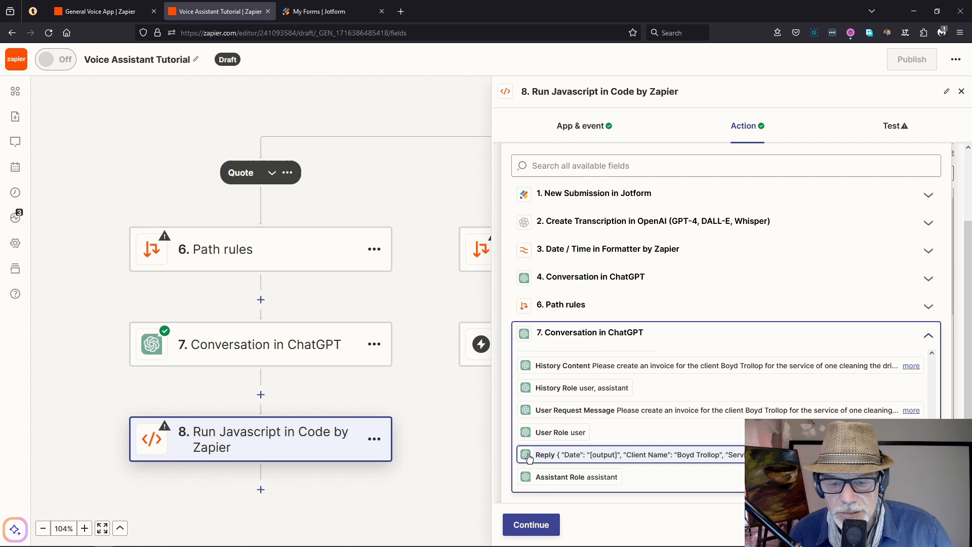
left_click(582, 454)
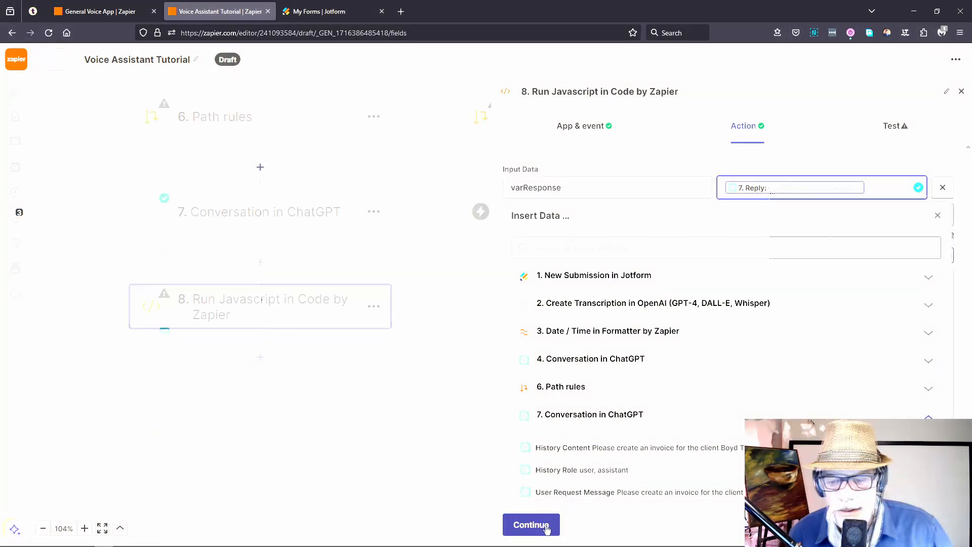
left_click(544, 527)
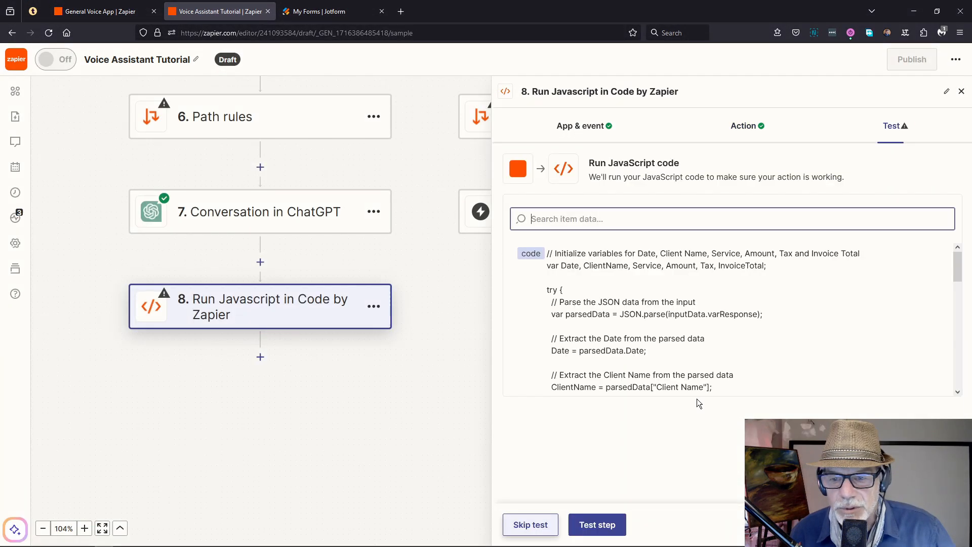
Step: Test the code step, returning Amount 300.20, Tax 45.03 and Invoice Total 345.23
left_click(598, 526)
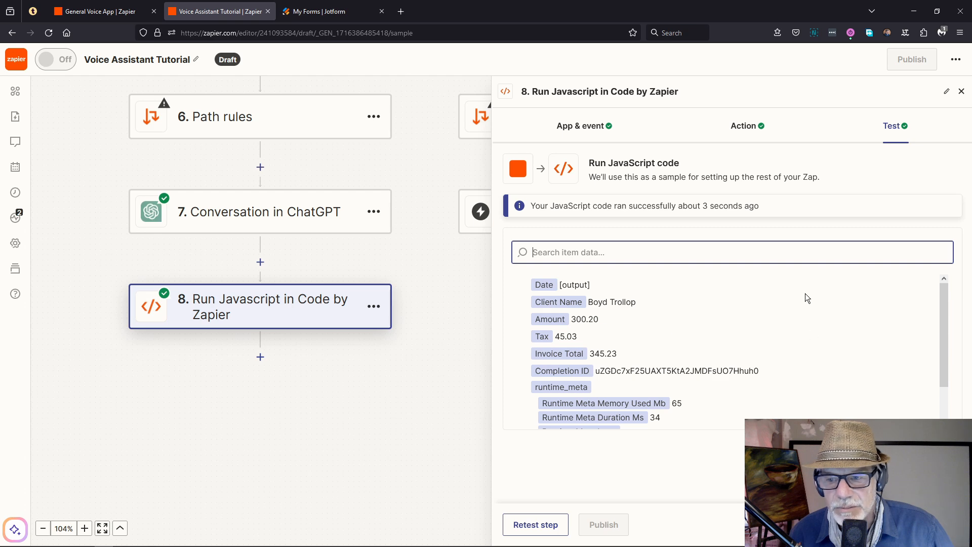
left_click(962, 92)
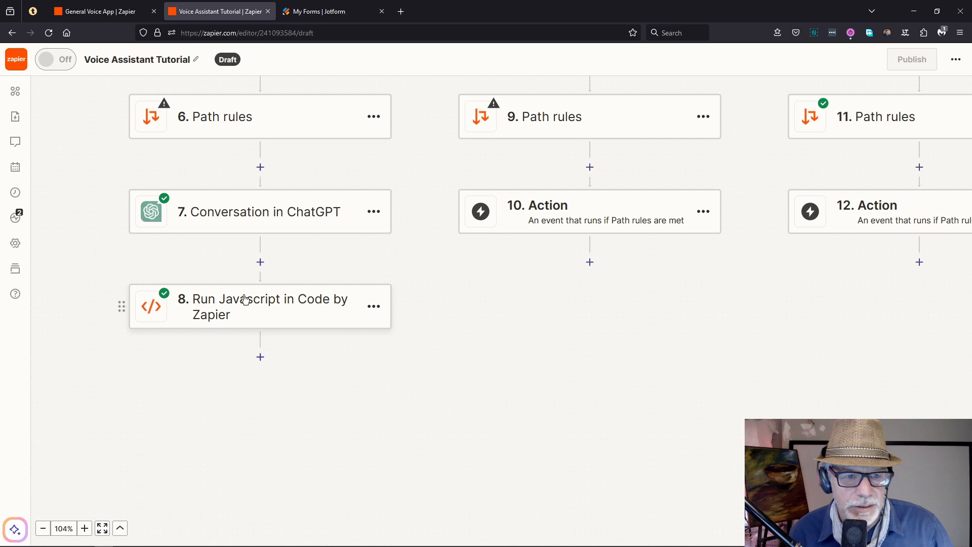
left_click(103, 14)
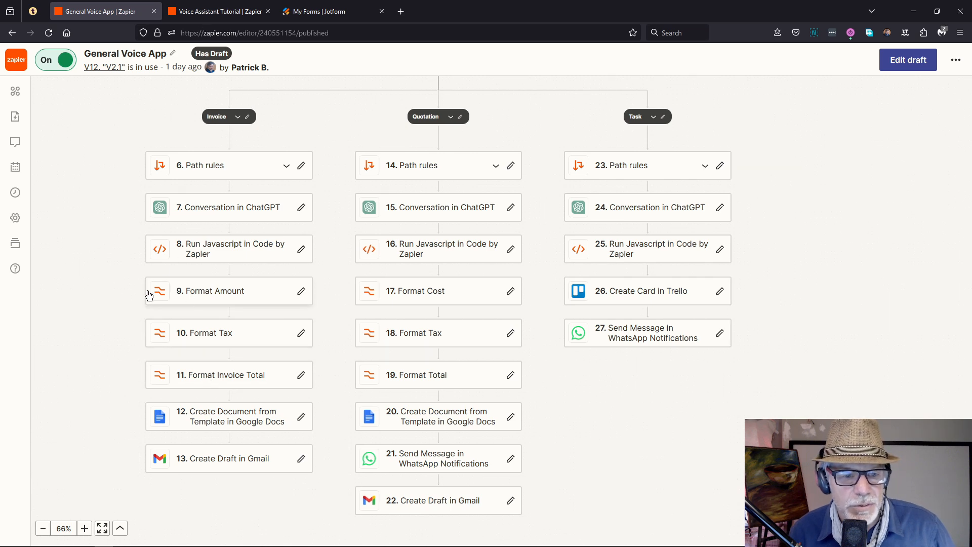
left_click(211, 7)
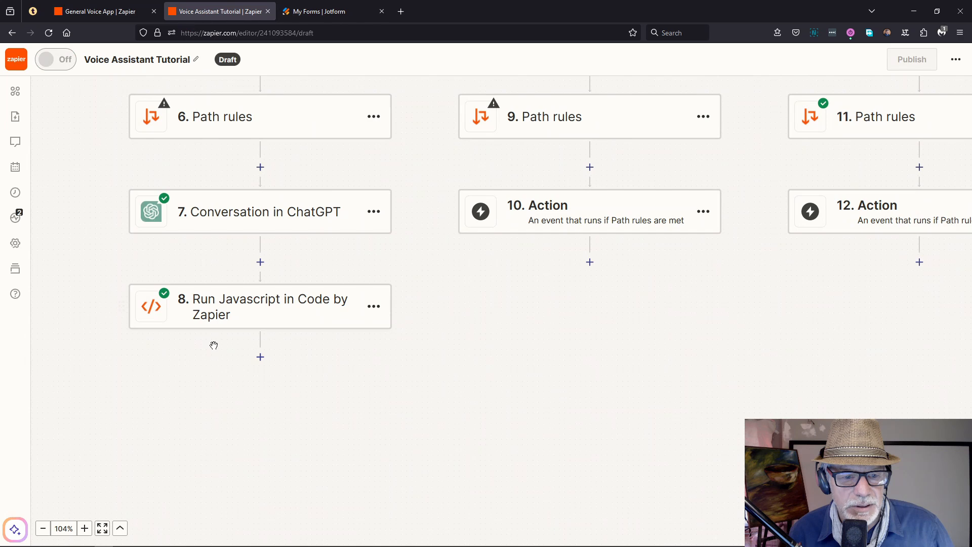
Step: Add step 9 after step 8 as a Formatter step with the Numbers event
left_click(260, 358)
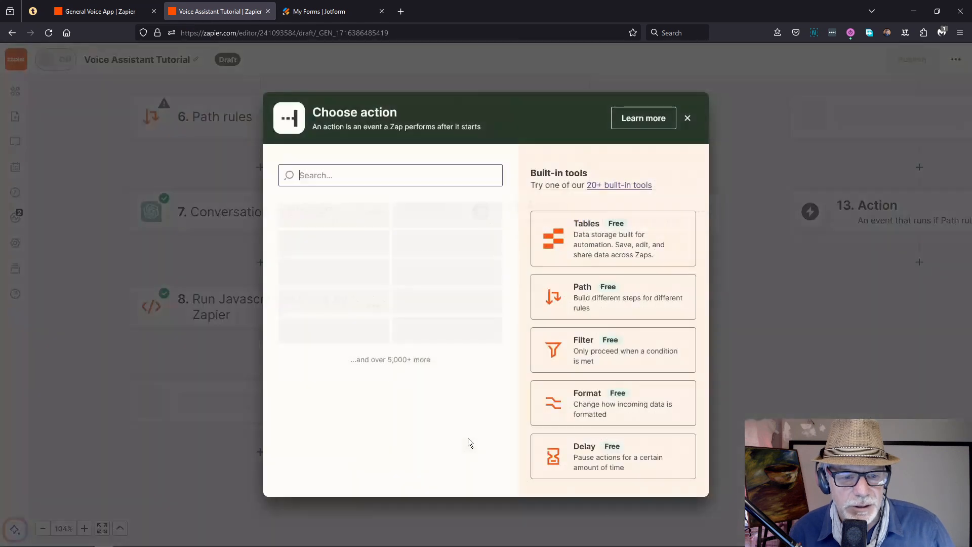
left_click(566, 405)
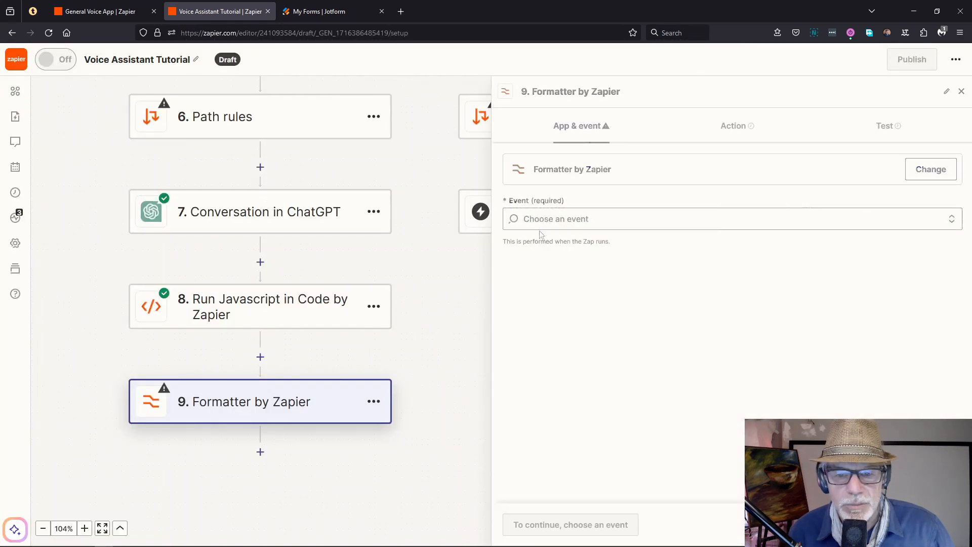
left_click(545, 224)
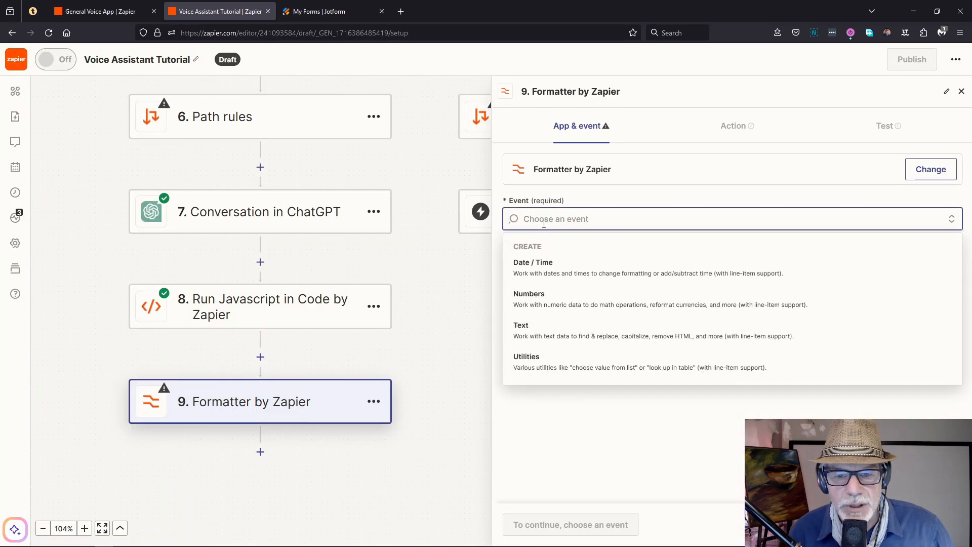
left_click(534, 296)
left_click(532, 525)
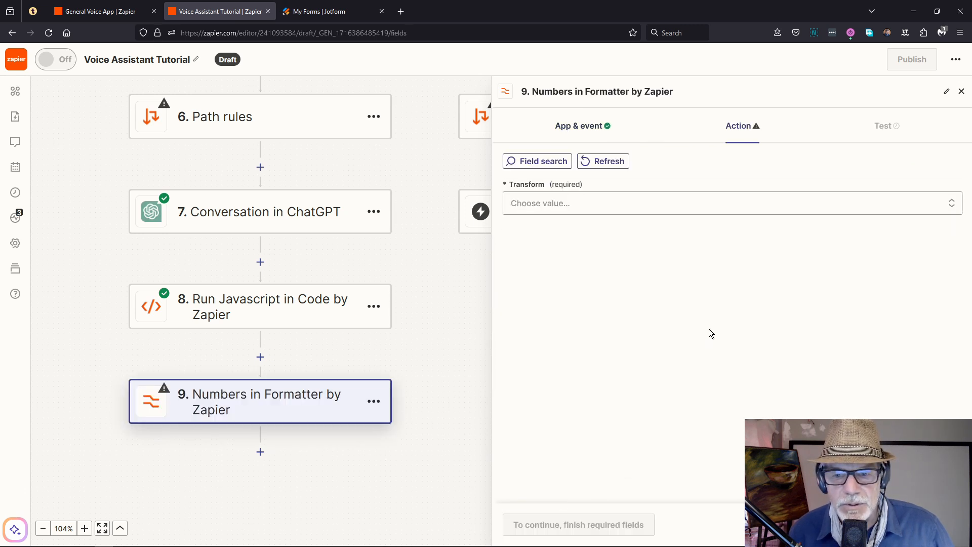
Step: Set the transform to Format Currency with step 8's Amount as input
left_click(527, 203)
scroll(663, 369, "down", 1)
scroll(663, 368, "up", 1)
left_click(571, 371)
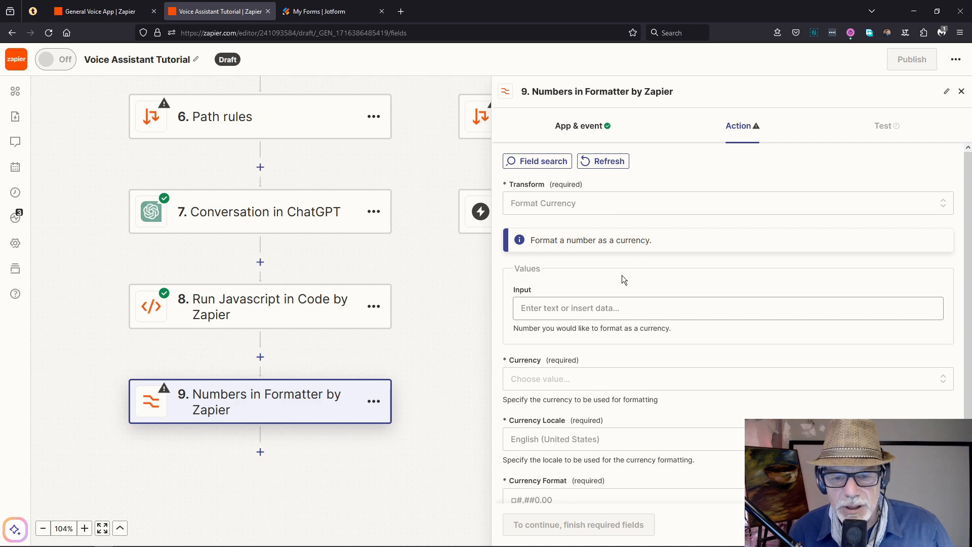
left_click(560, 309)
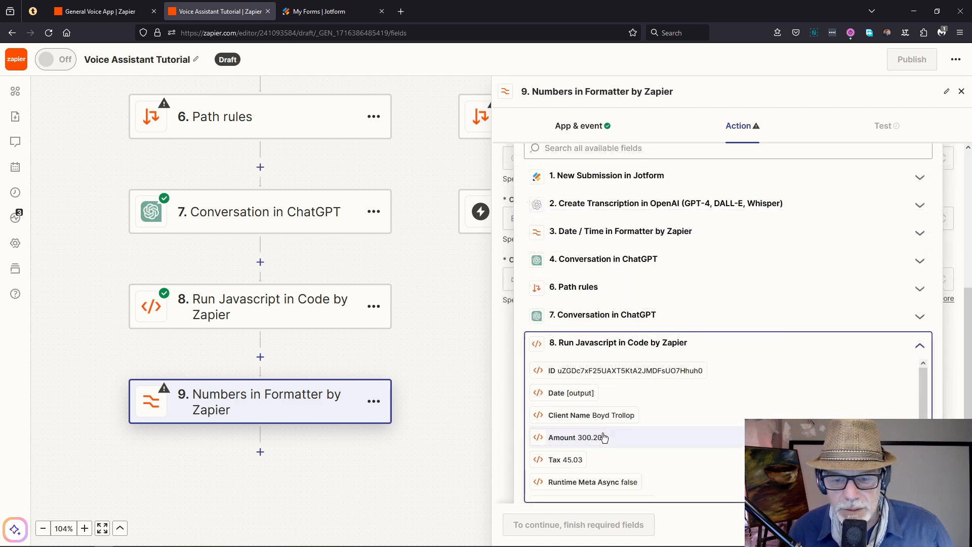
left_click(575, 437)
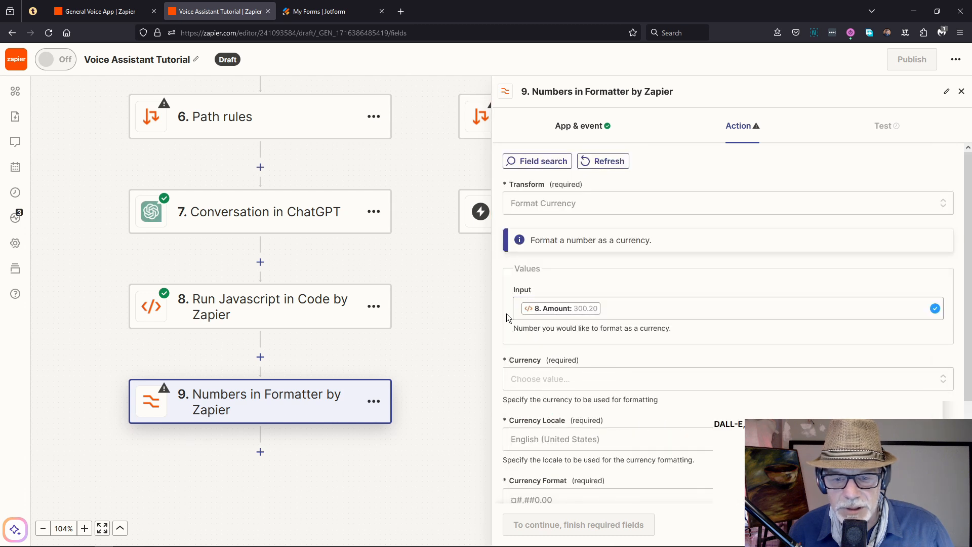
Step: Choose currency ZAR, locale English (United Kingdom) and format ¤#,##0.00
left_click(551, 380)
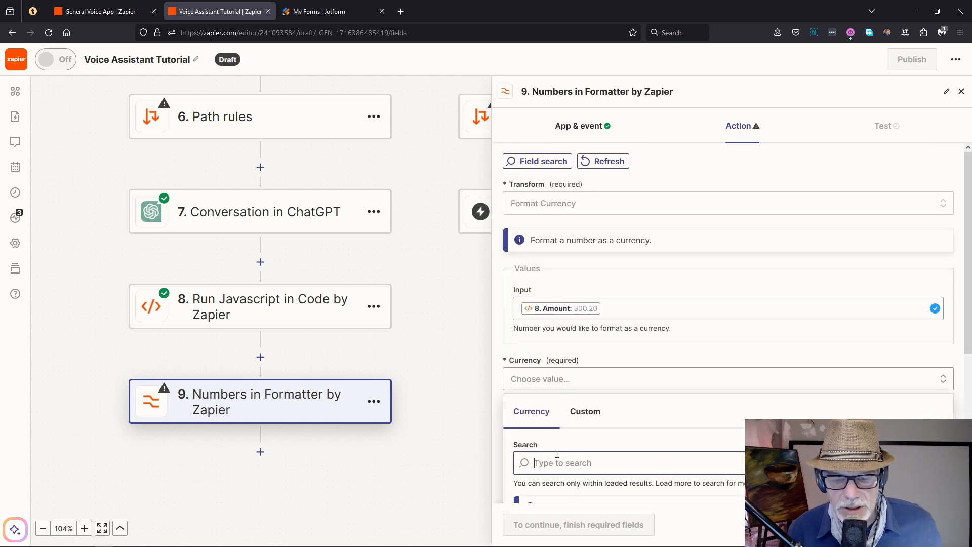
type("ZAR")
scroll(591, 456, "down", 4)
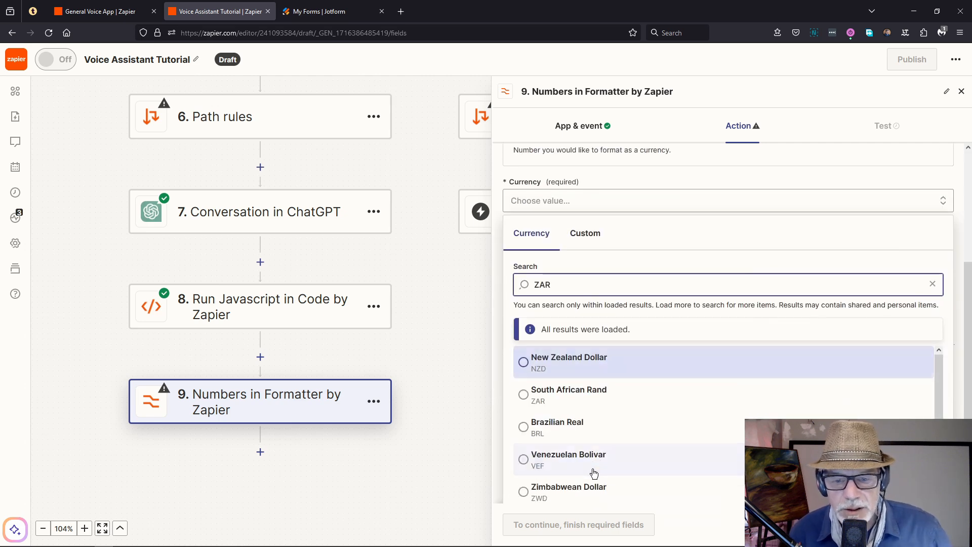
left_click(590, 394)
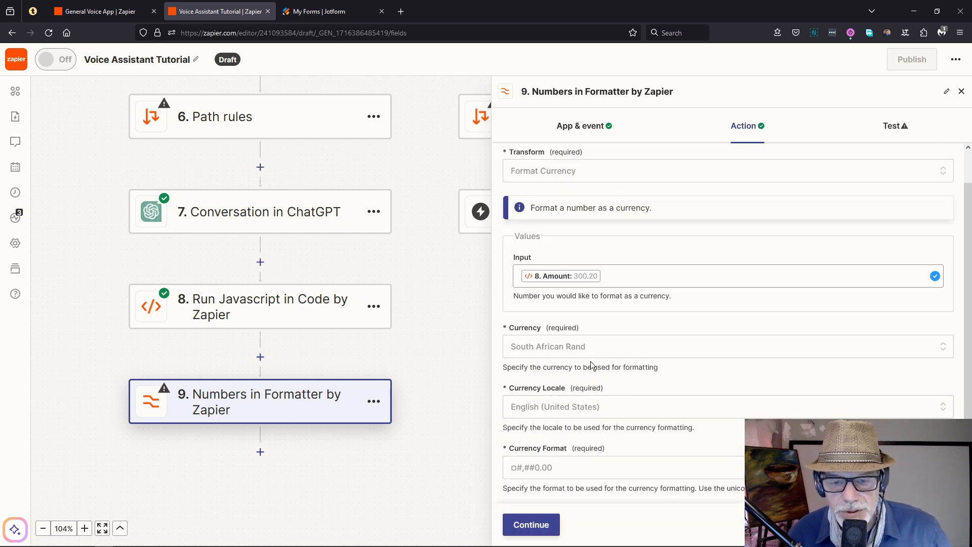
left_click(560, 411)
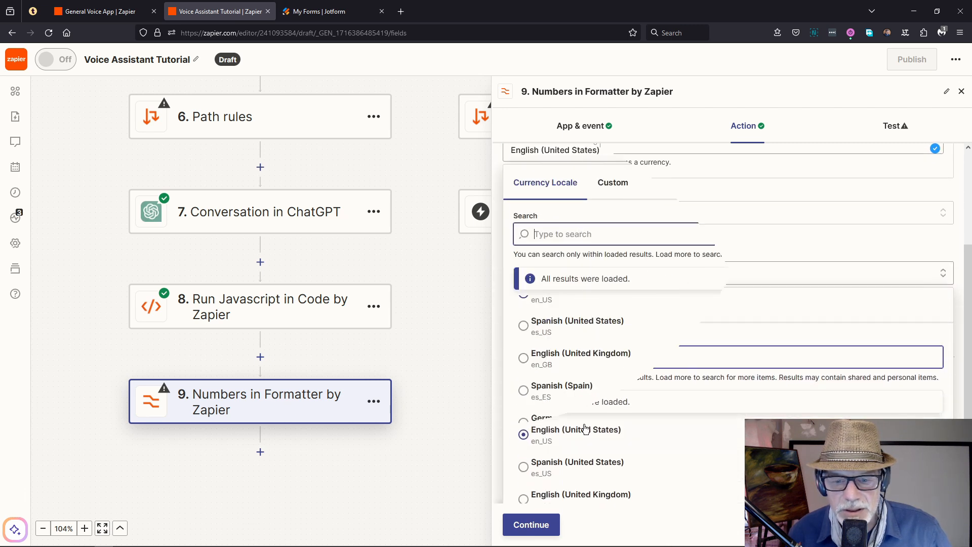
left_click(582, 355)
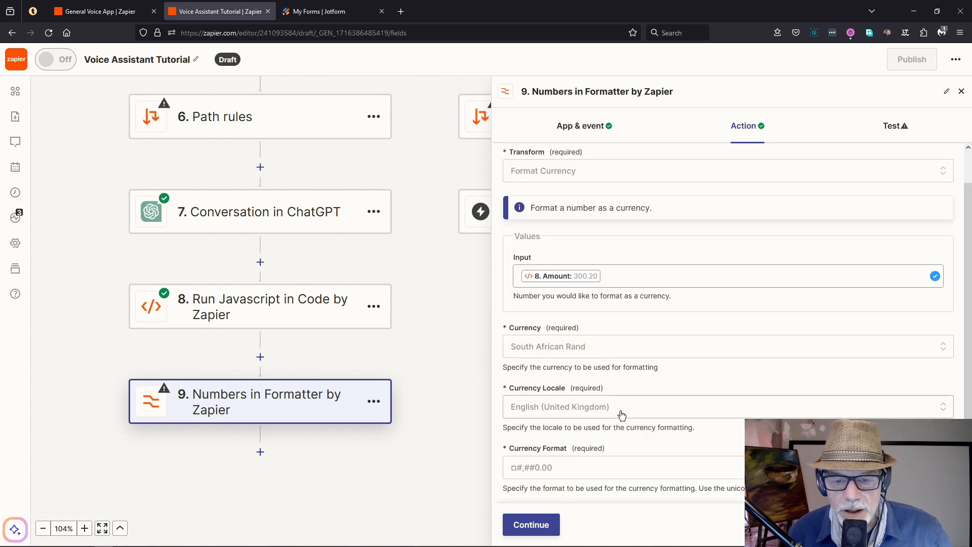
left_click(546, 471)
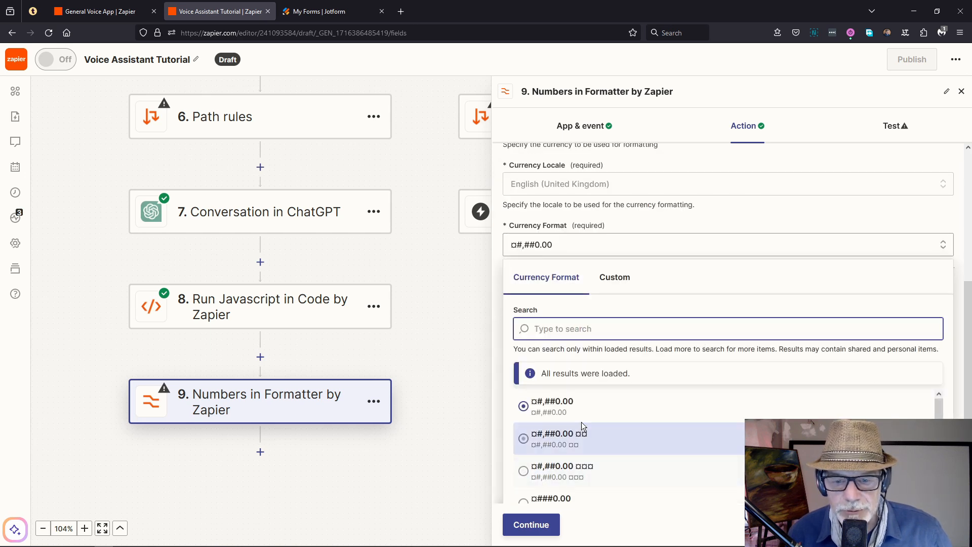
left_click(554, 413)
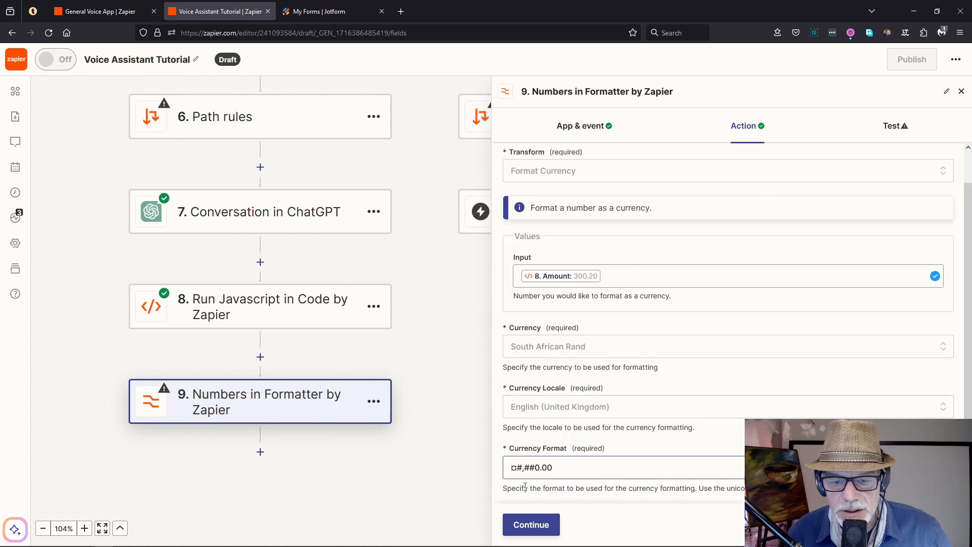
Step: Test the formatter, getting R300.20, then duplicate step 9
left_click(524, 529)
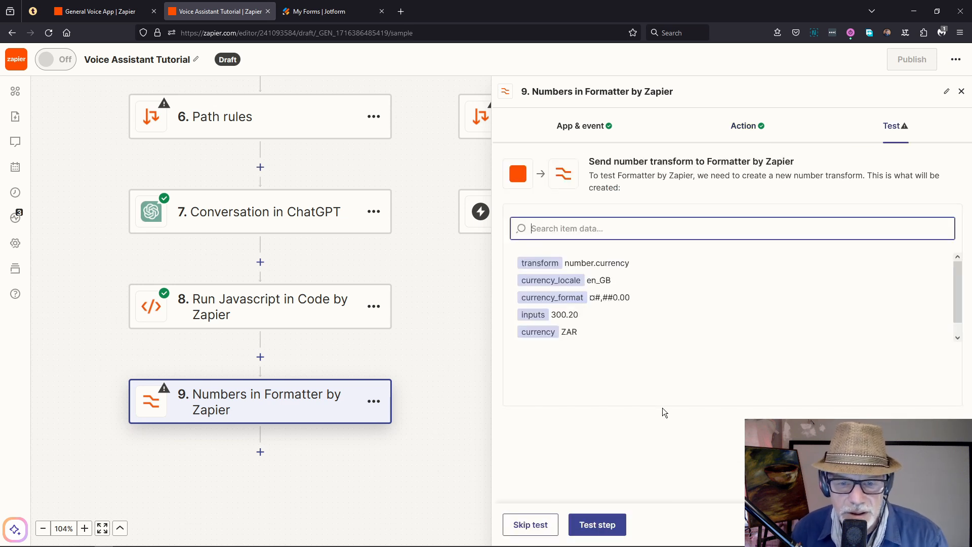
left_click(597, 525)
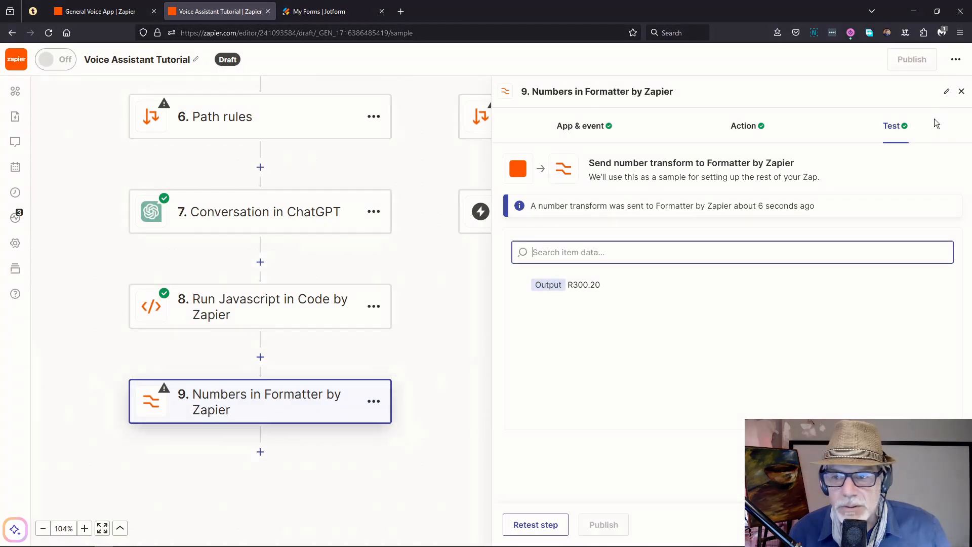
left_click(962, 92)
left_click(373, 401)
left_click(321, 318)
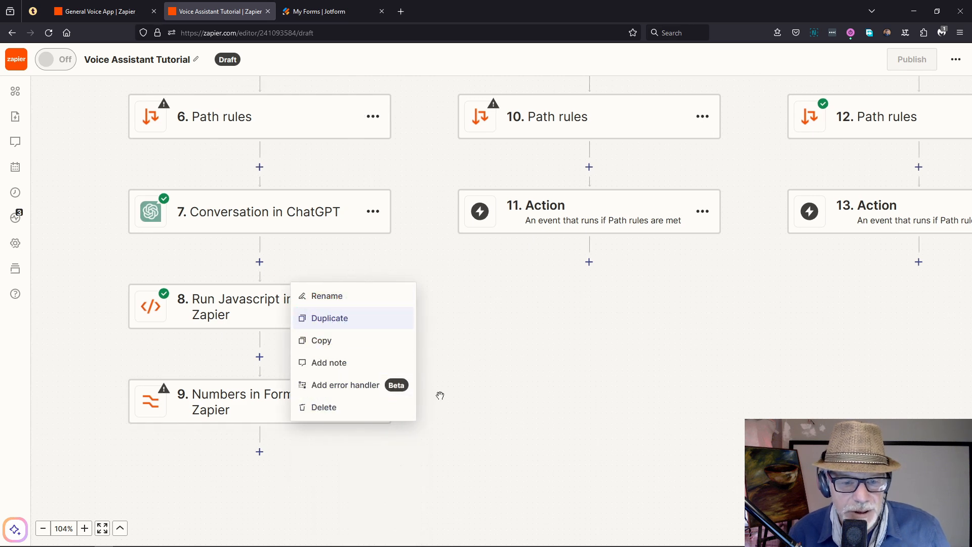
Step: Rename the duplicated step 10 to 'Format Tax'
left_click(325, 318)
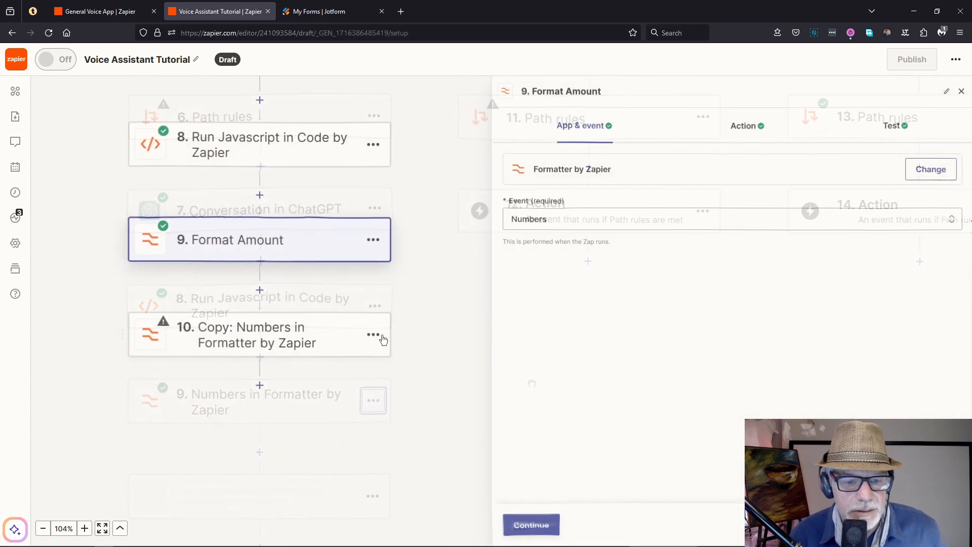
left_click(373, 334)
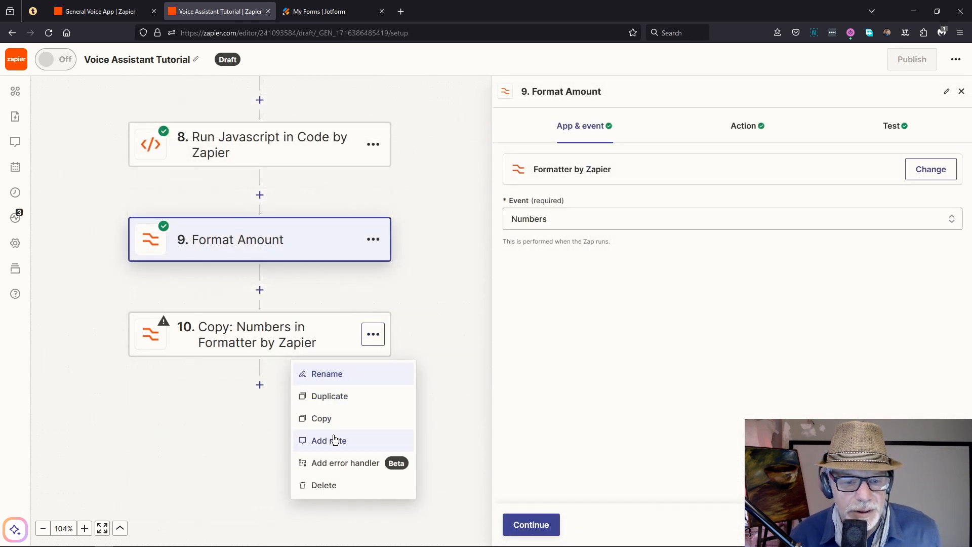
left_click(326, 375)
type("Format")
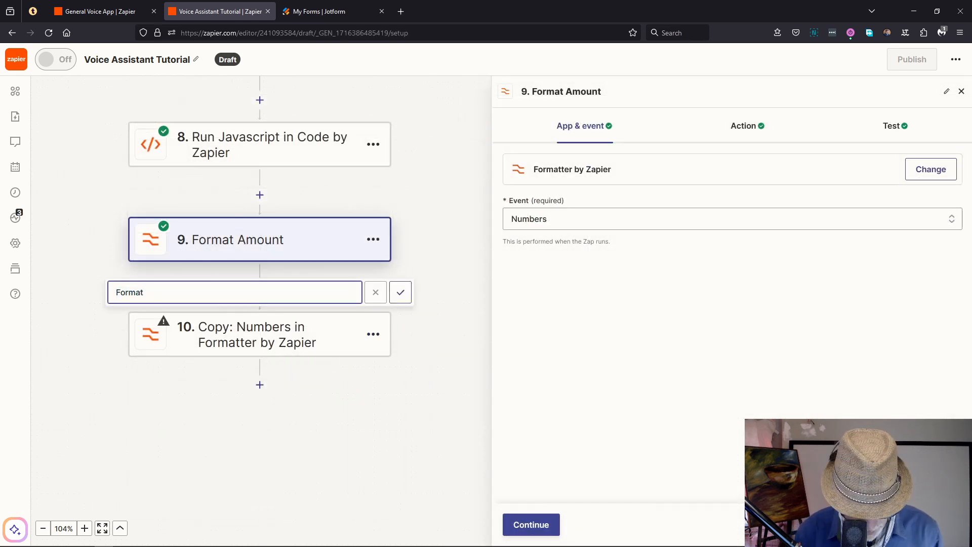
type(" Tax")
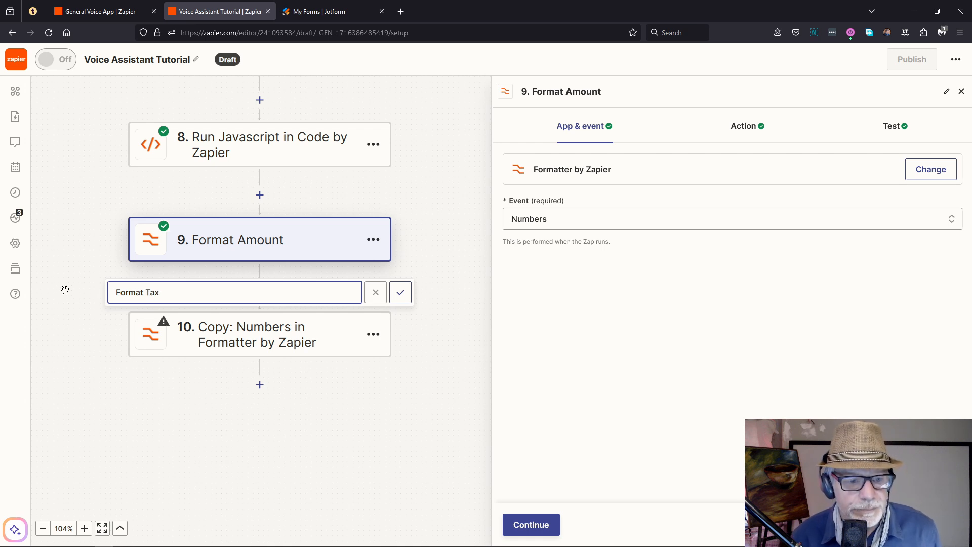
left_click(400, 293)
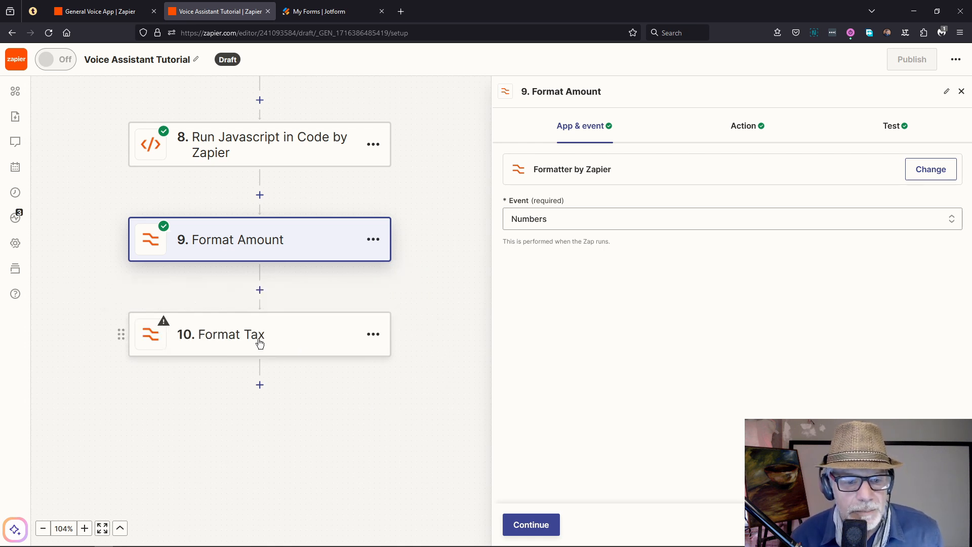
Step: Swap Format Tax's input from Amount to step 8's Tax value 45.03
left_click(259, 344)
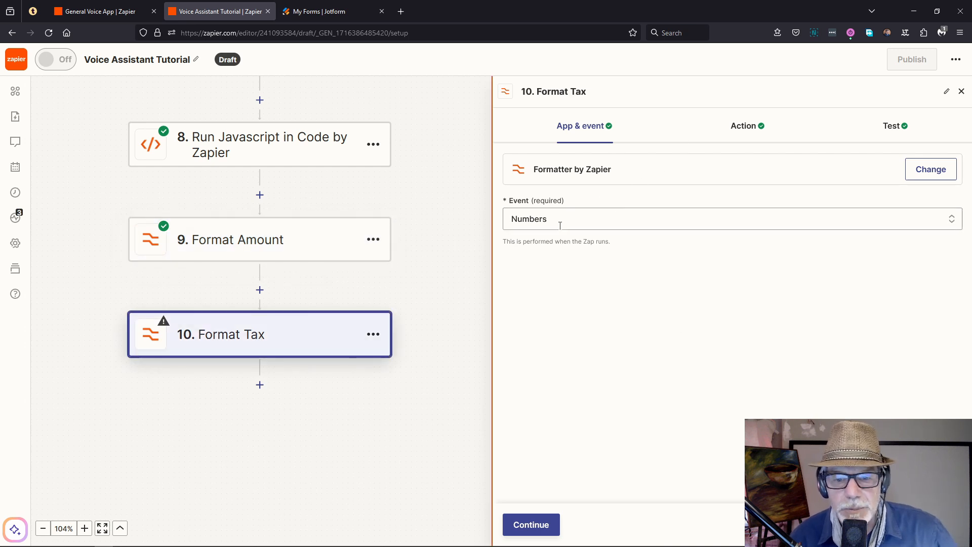
left_click(742, 134)
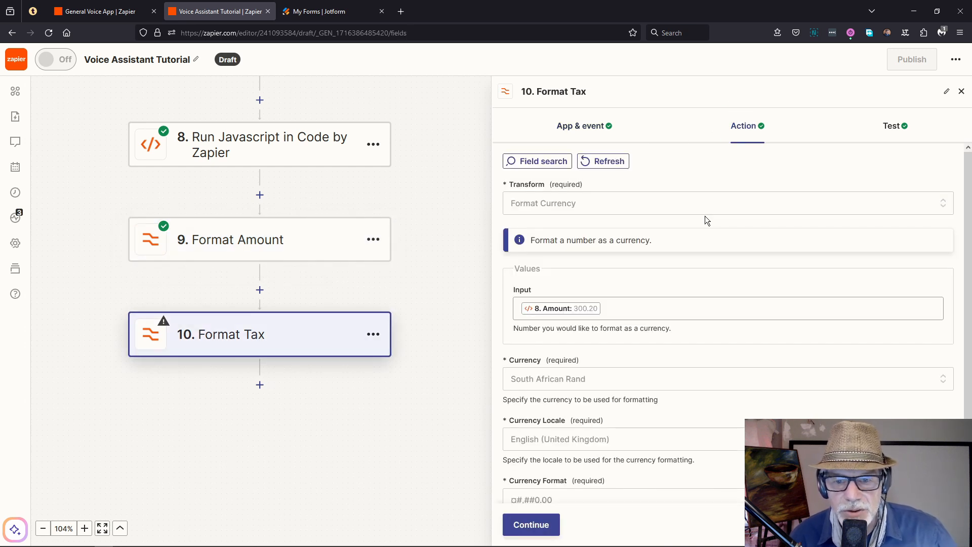
left_click(608, 306)
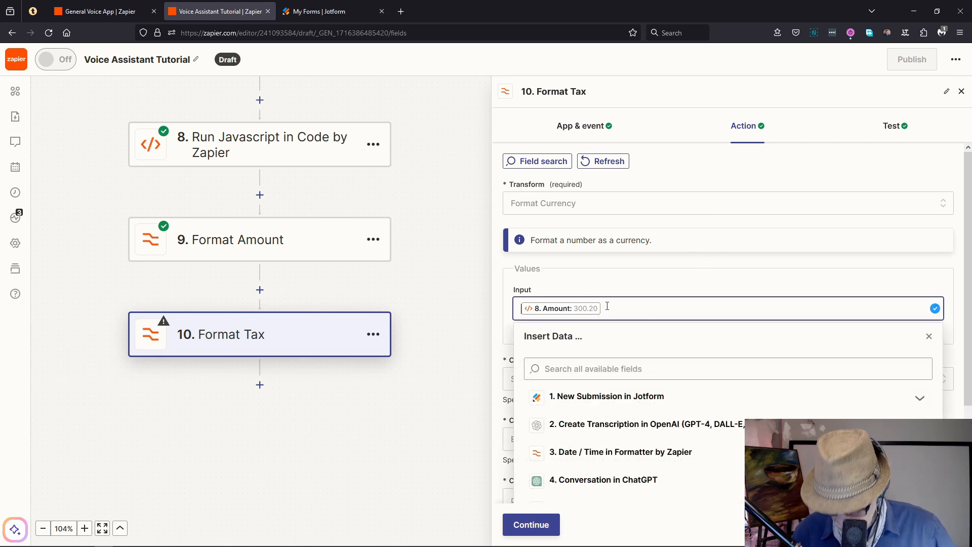
key("Delete")
scroll(734, 394, "down", 3)
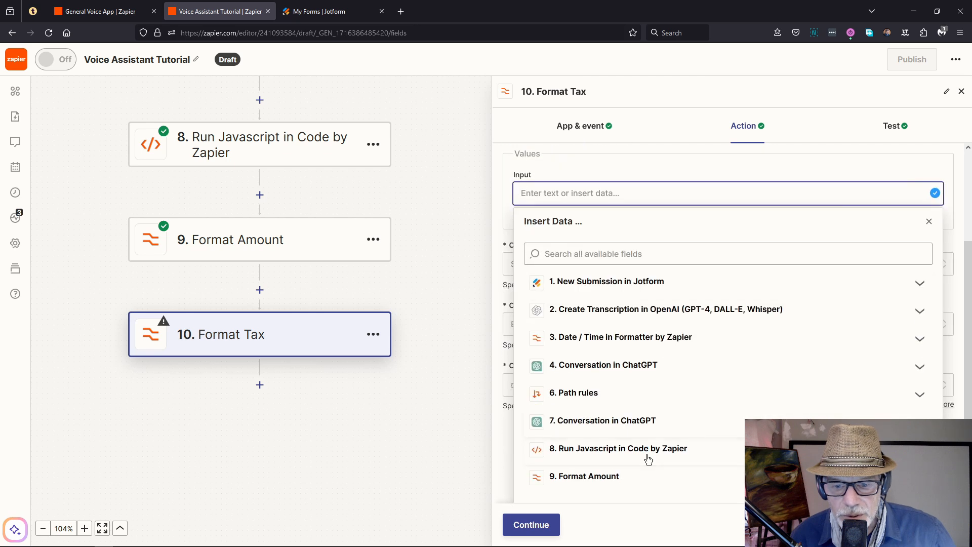
left_click(618, 446)
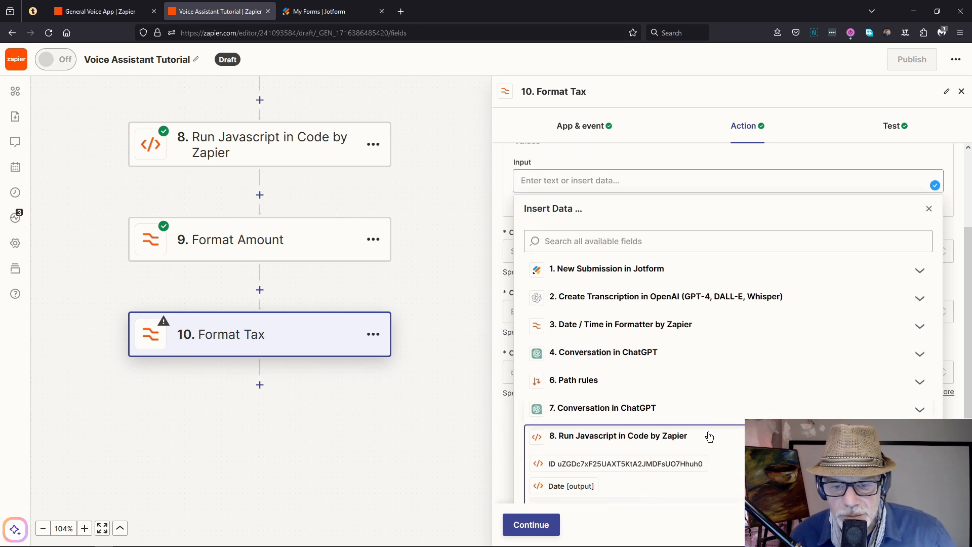
scroll(705, 434, "down", 3)
left_click(566, 421)
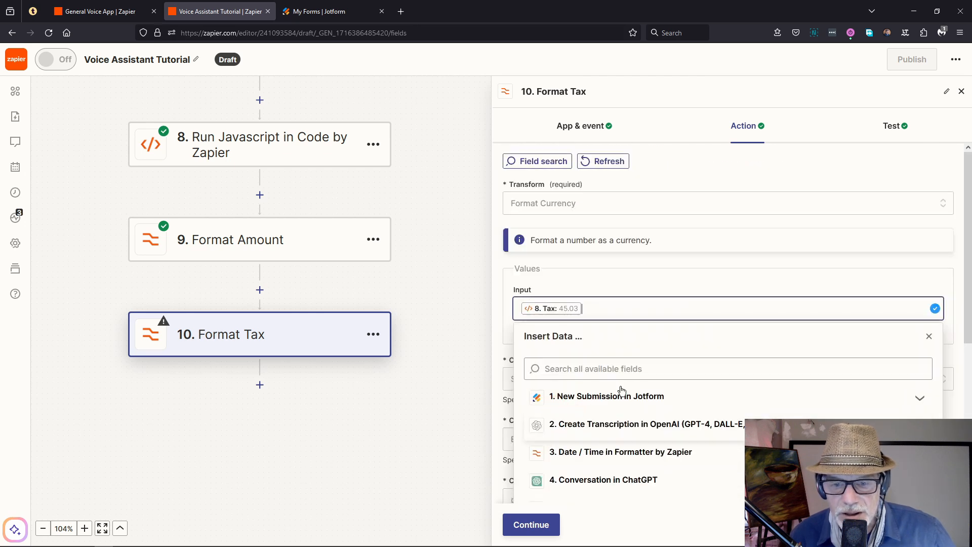
left_click(497, 304)
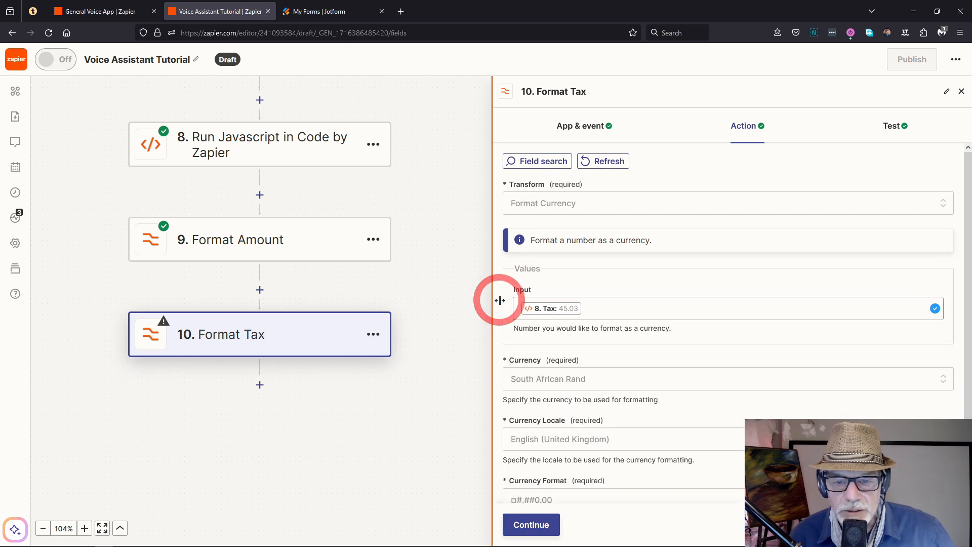
Step: Retest Format Tax so it outputs R45.03
scroll(671, 391, "down", 1)
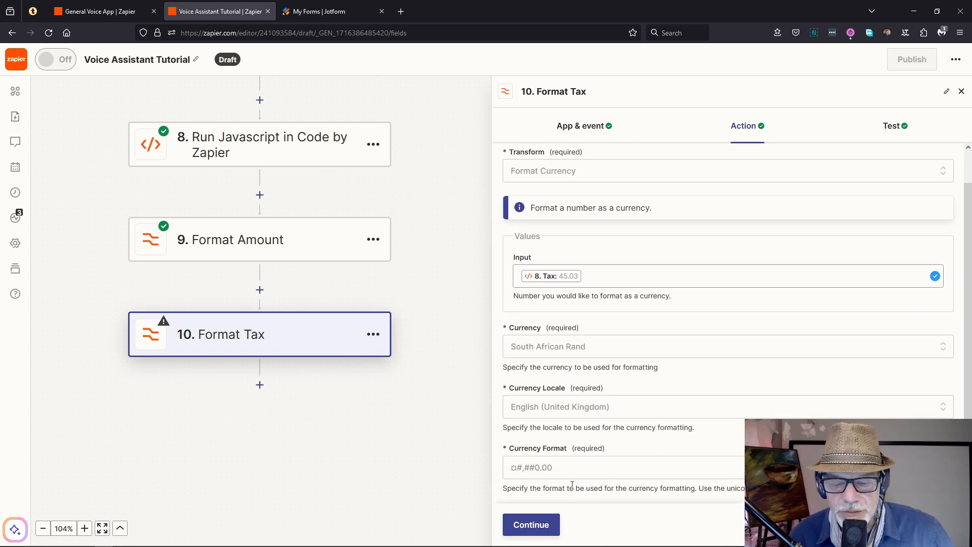
left_click(545, 526)
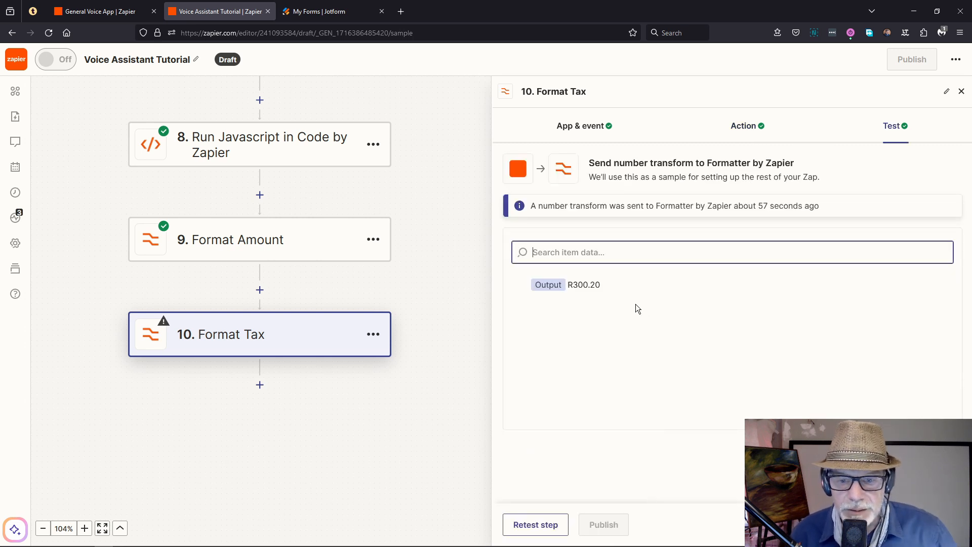
left_click(531, 527)
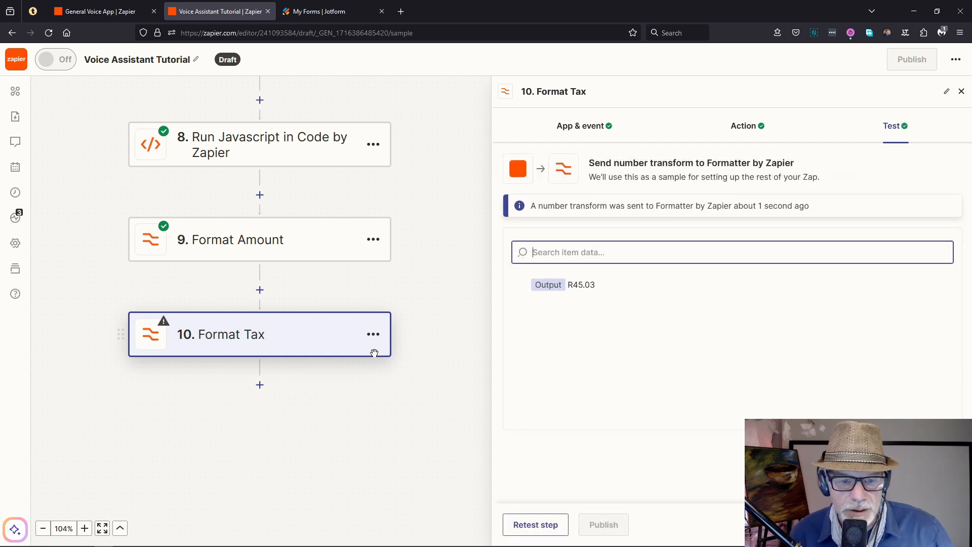
left_click(374, 334)
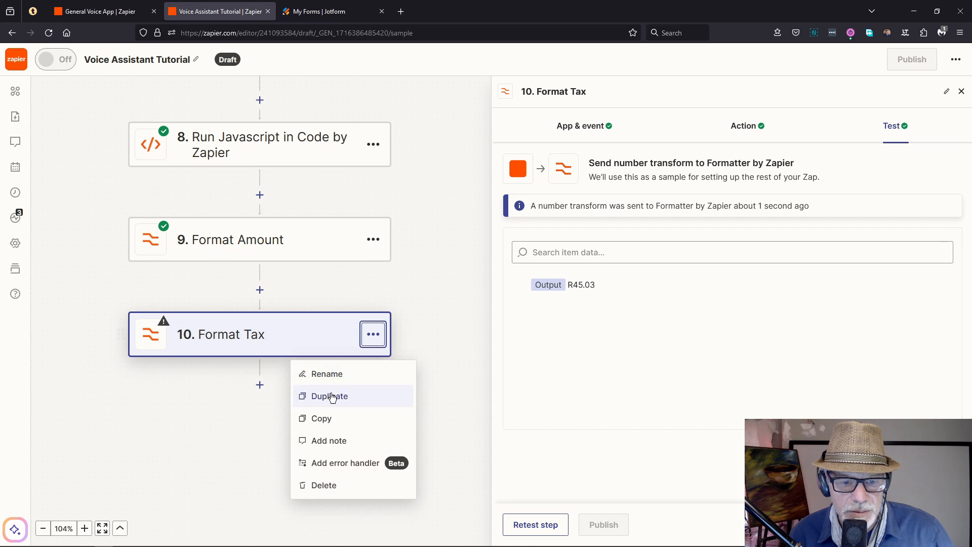
Step: Duplicate Format Tax as step 11 'Format Total' using Invoice Total 345.23, testing to R345.23
left_click(330, 396)
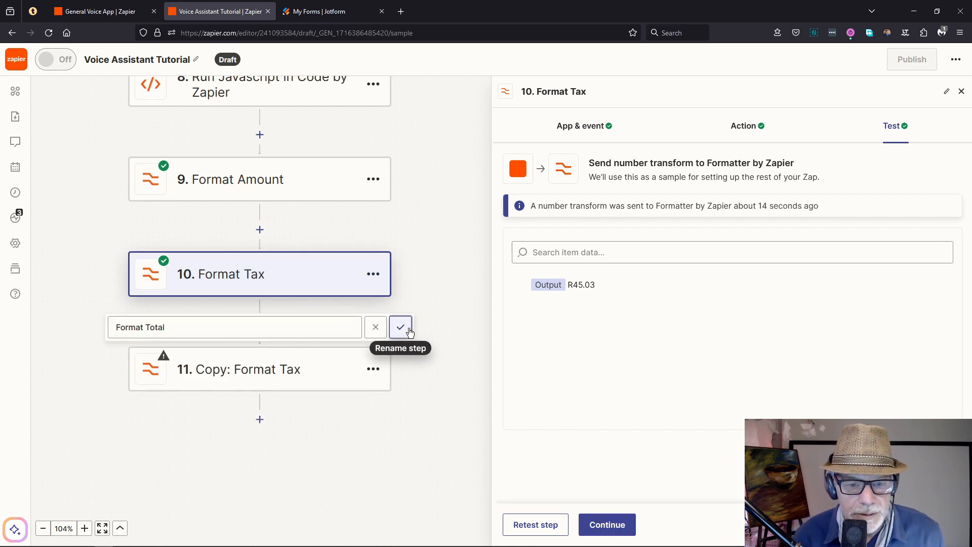
left_click(409, 329)
left_click(246, 372)
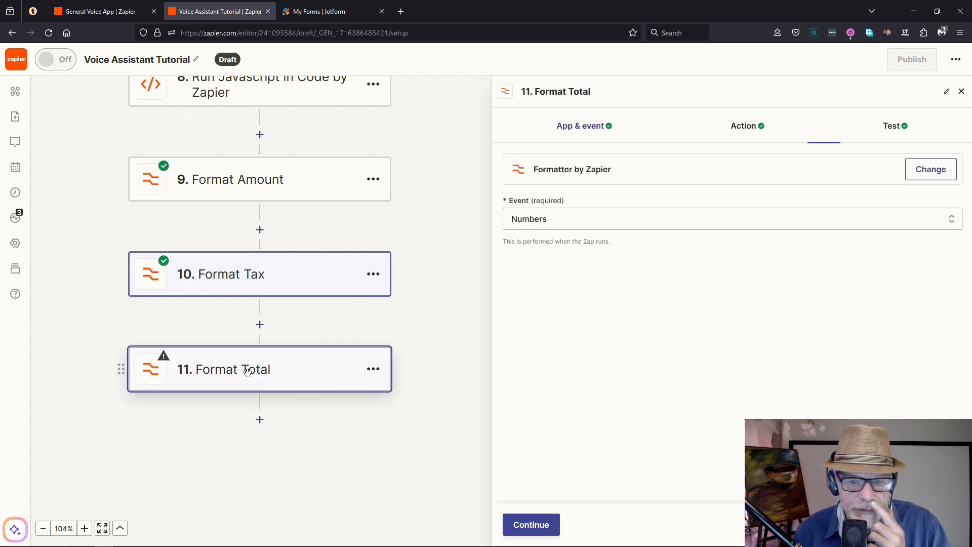
left_click(748, 130)
left_click(614, 419)
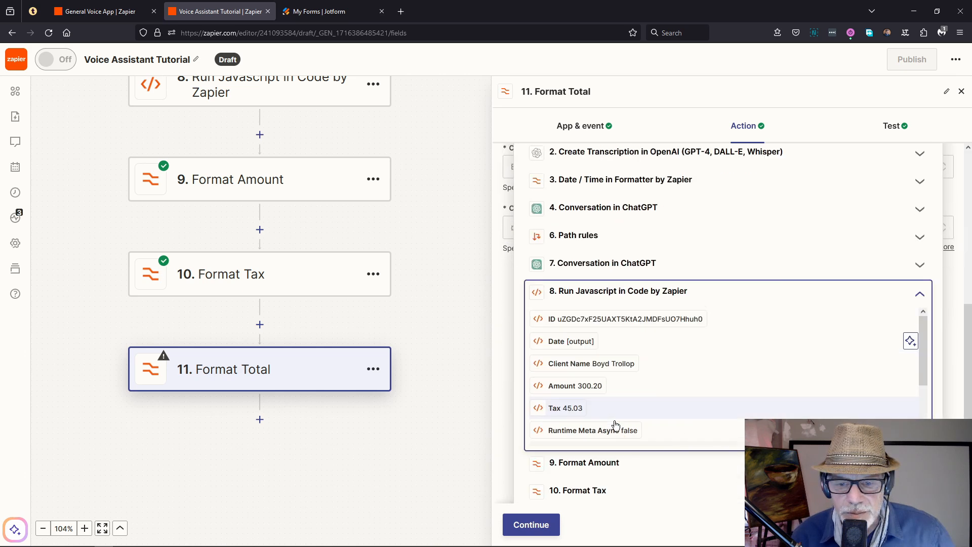
scroll(609, 390, "down", 3)
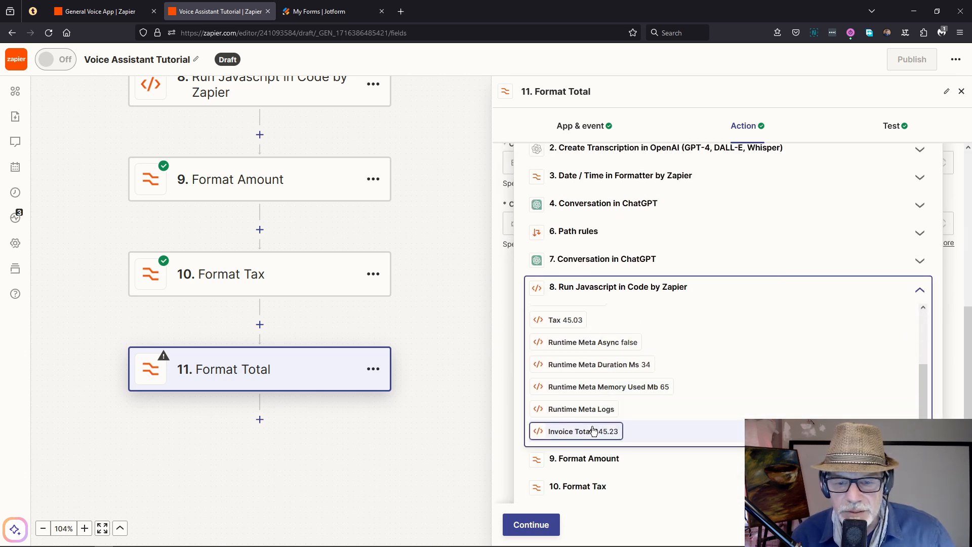
left_click(585, 431)
left_click(529, 527)
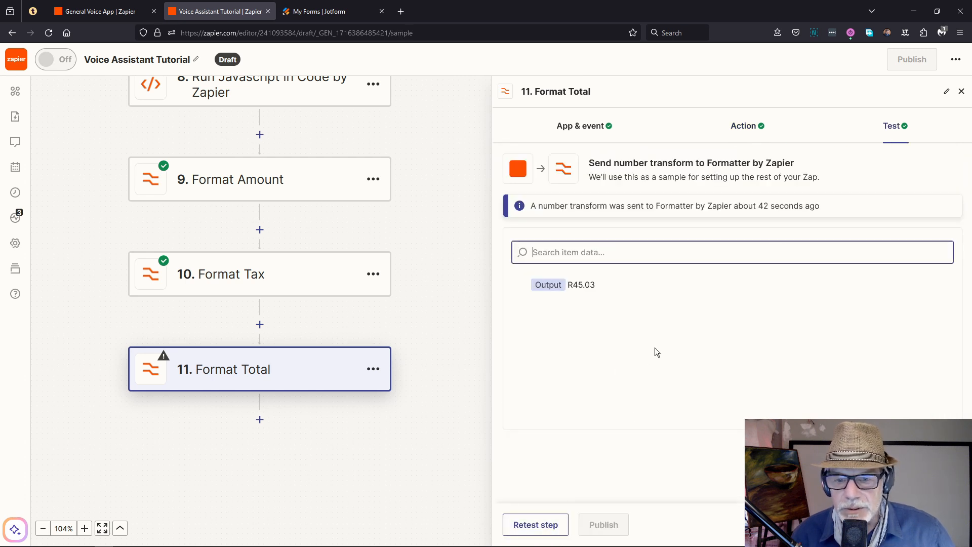
left_click(536, 523)
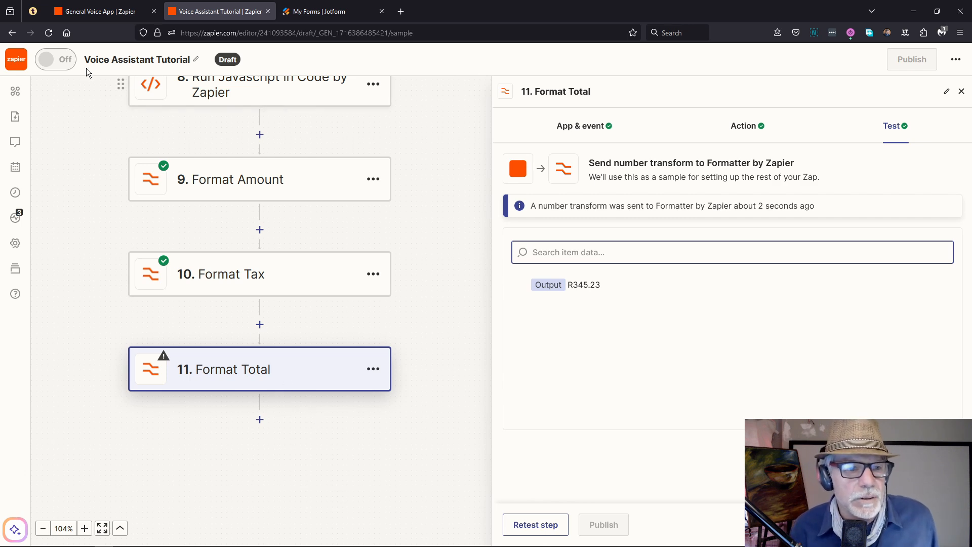
left_click(93, 12)
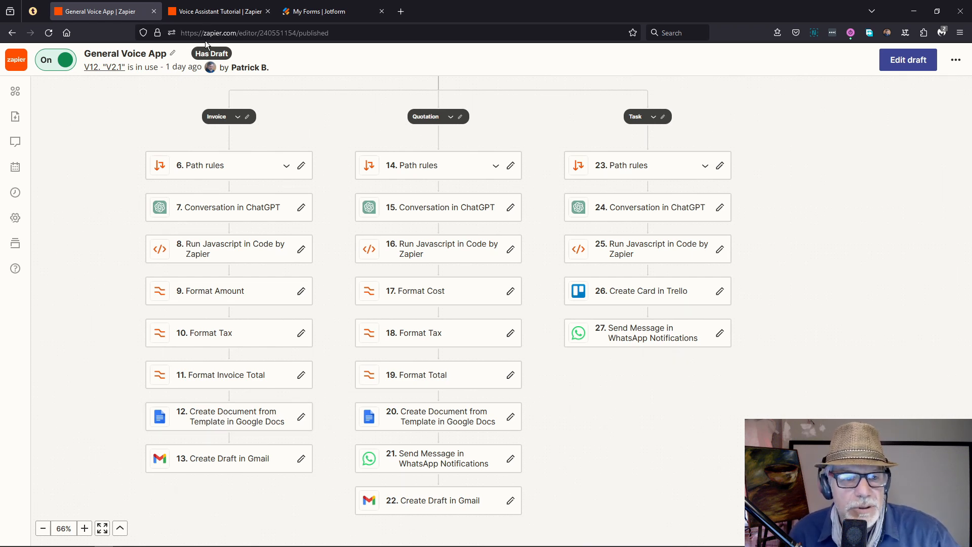
left_click(218, 11)
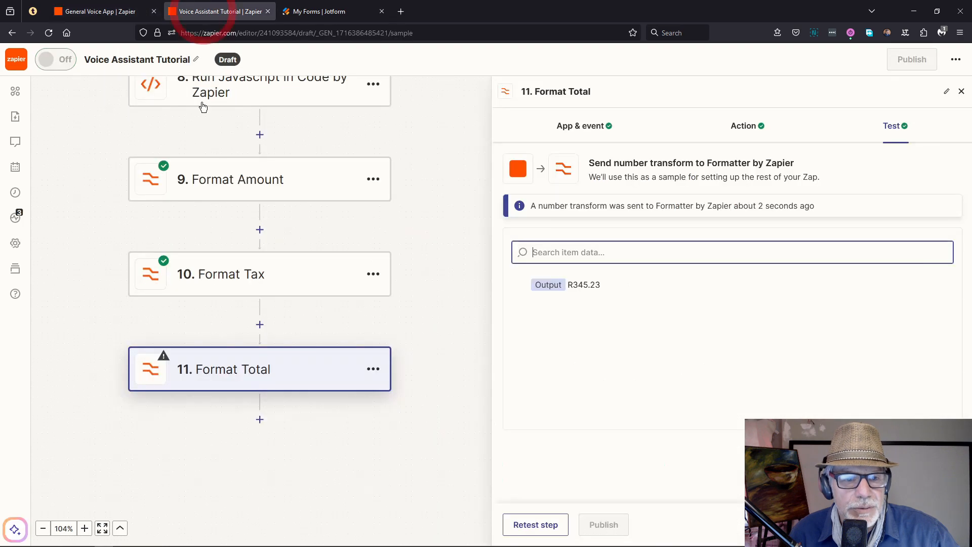
Step: Add step 12 as a Google Docs action with the Create Document from Template event
left_click(260, 419)
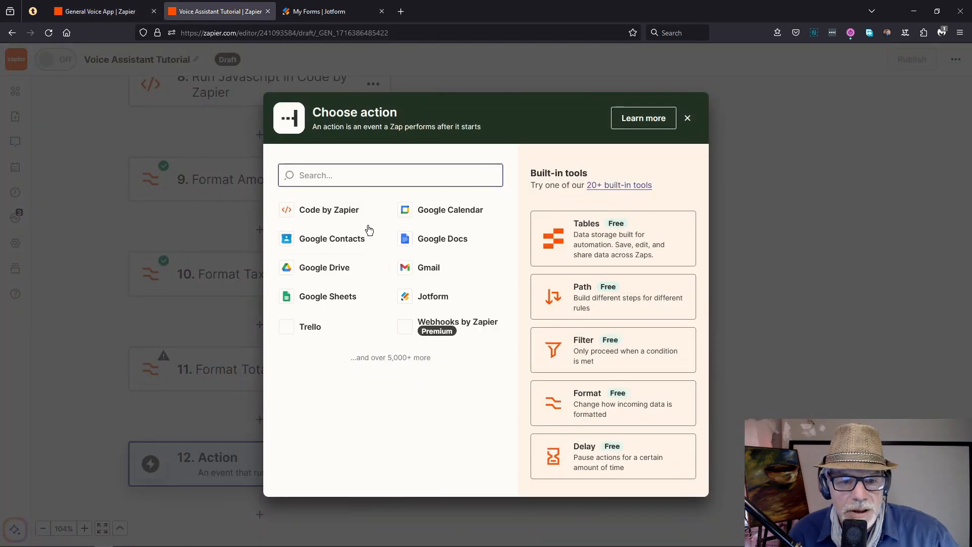
left_click(432, 238)
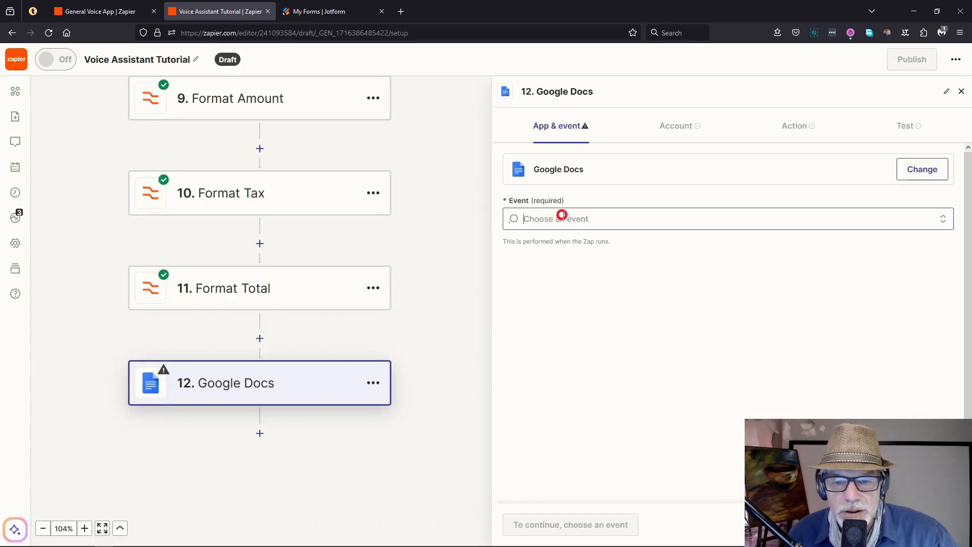
left_click(623, 218)
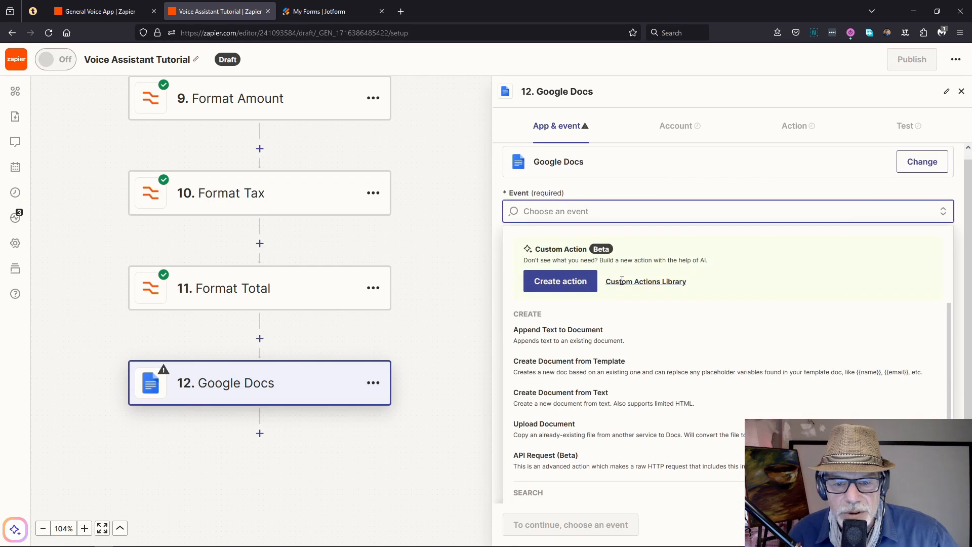
left_click(579, 361)
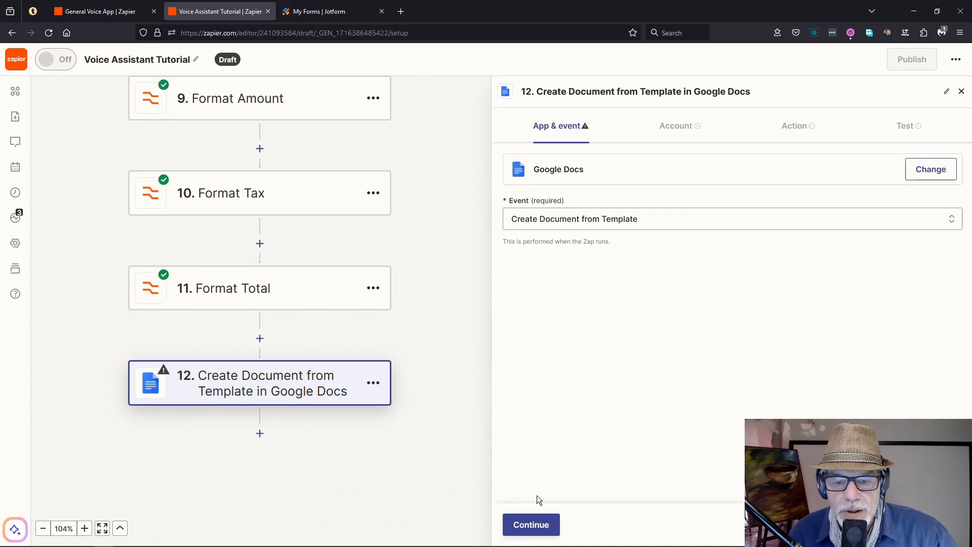
left_click(530, 529)
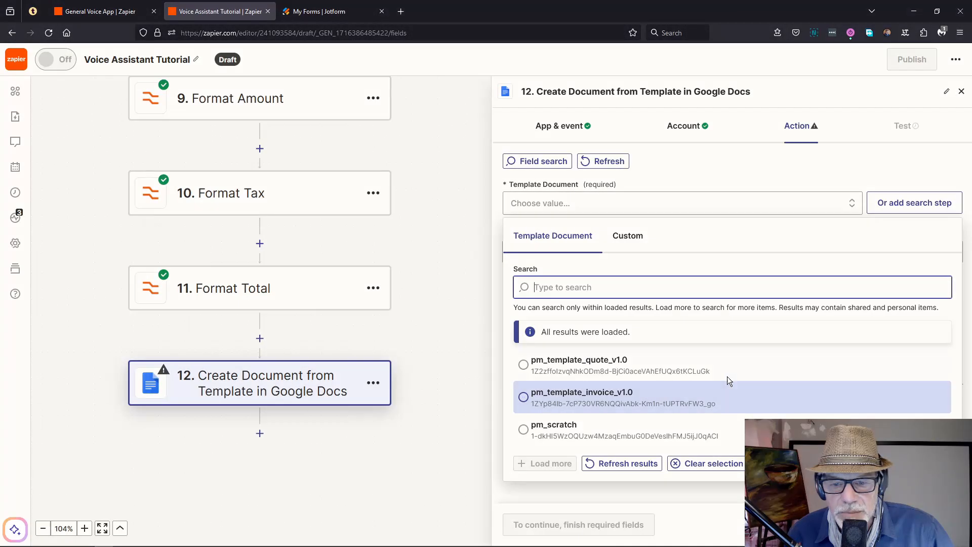
Step: Choose pm_template_invoice_v1.0 as the template document
left_click(561, 373)
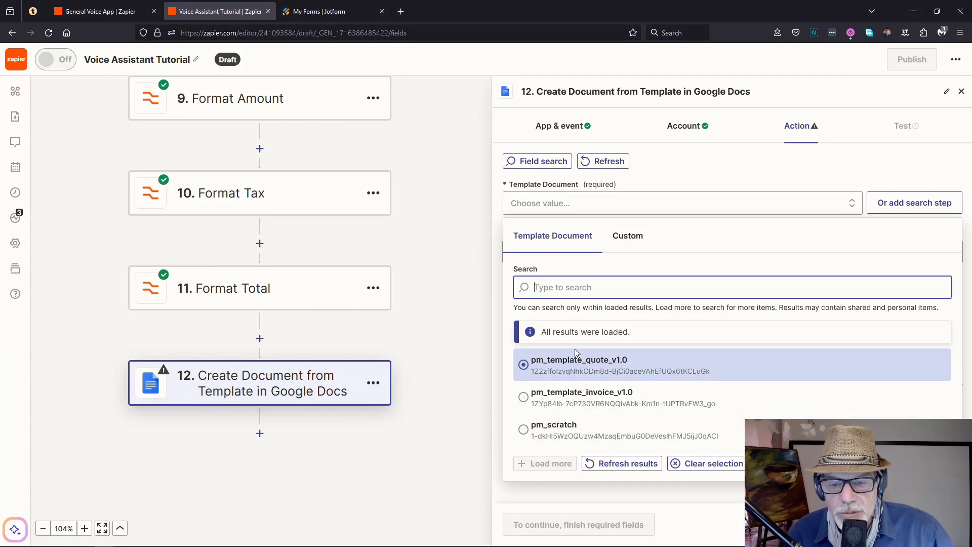
left_click(570, 397)
left_click(569, 395)
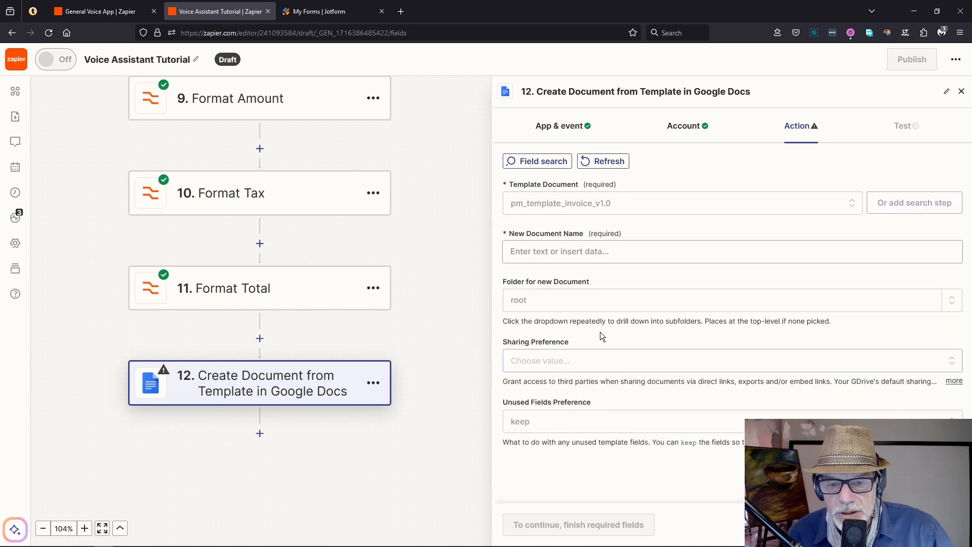
Step: Name the document 'Invoice for' plus step 8's Client Name, ' | Date ' Date and ' | ID ' ID
left_click(604, 253)
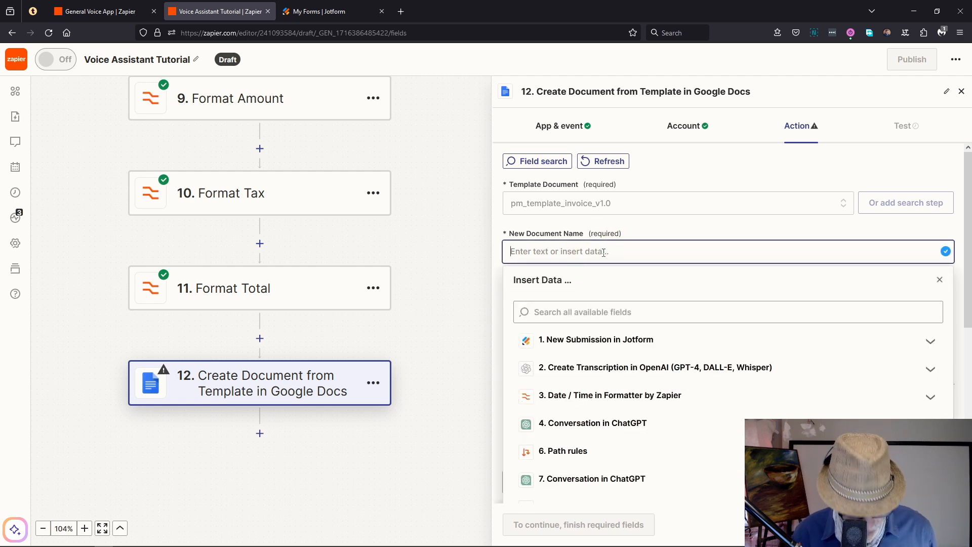
type("Invoic")
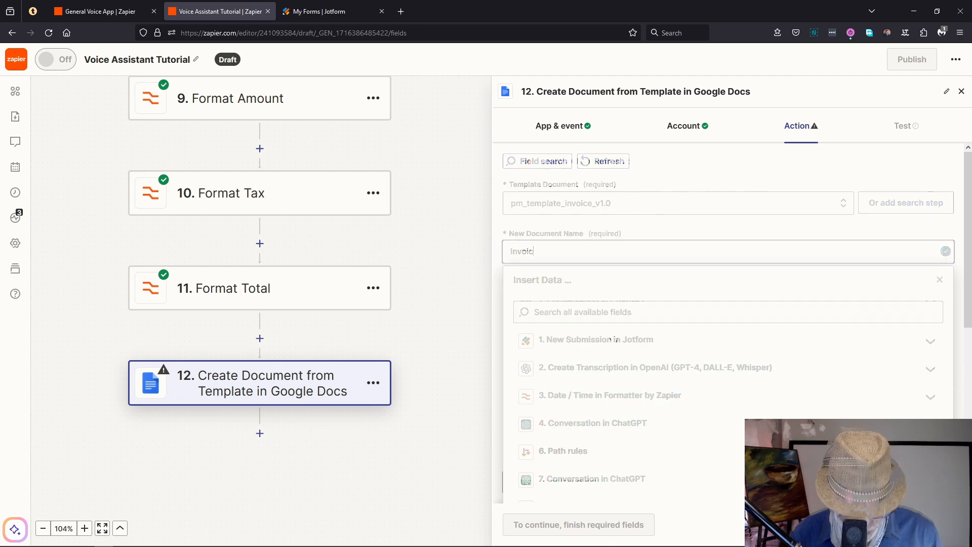
scroll(582, 329, "down", 3)
left_click(583, 329)
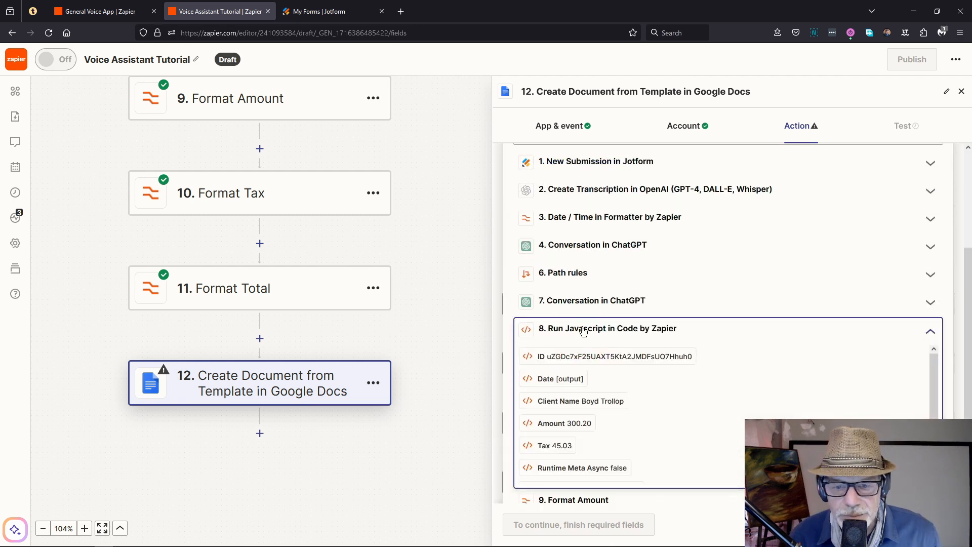
left_click(586, 400)
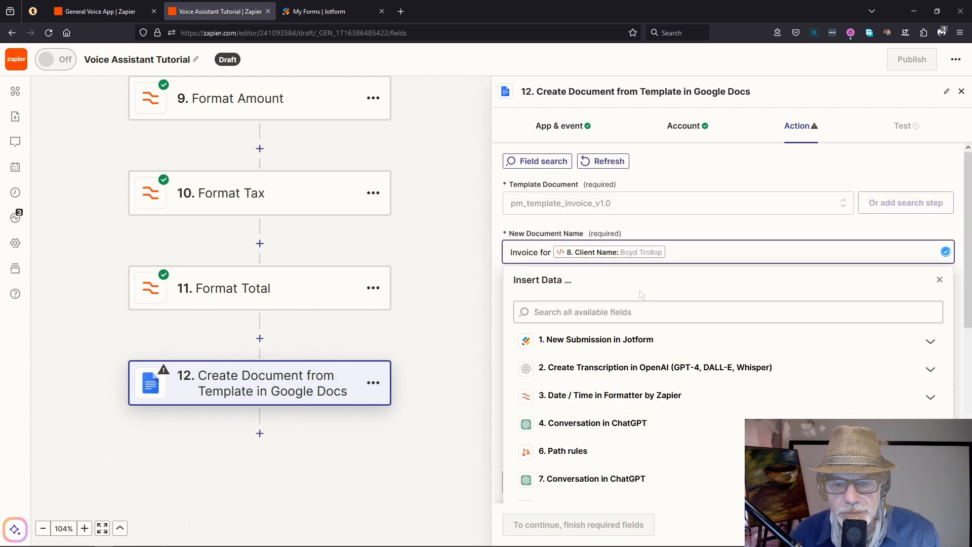
type("|")
type("Date")
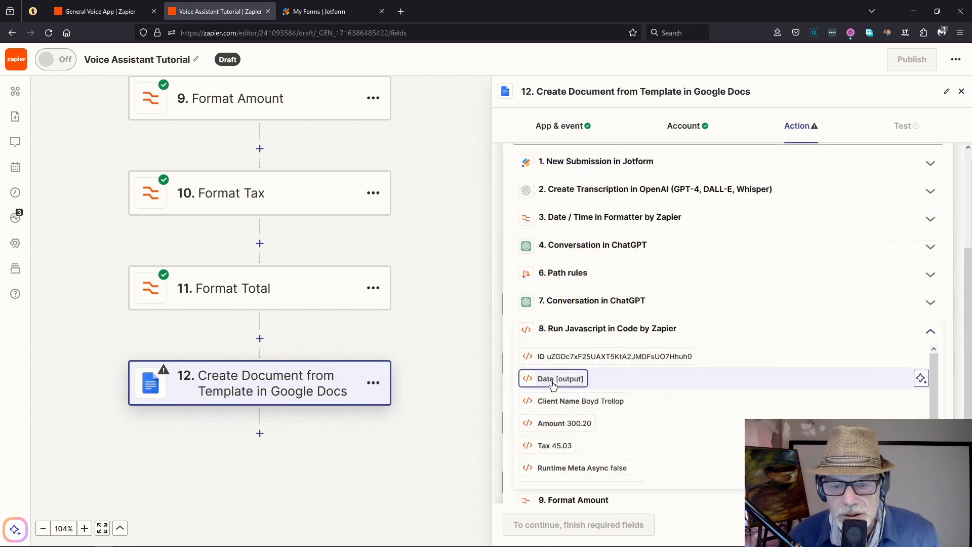
left_click(550, 380)
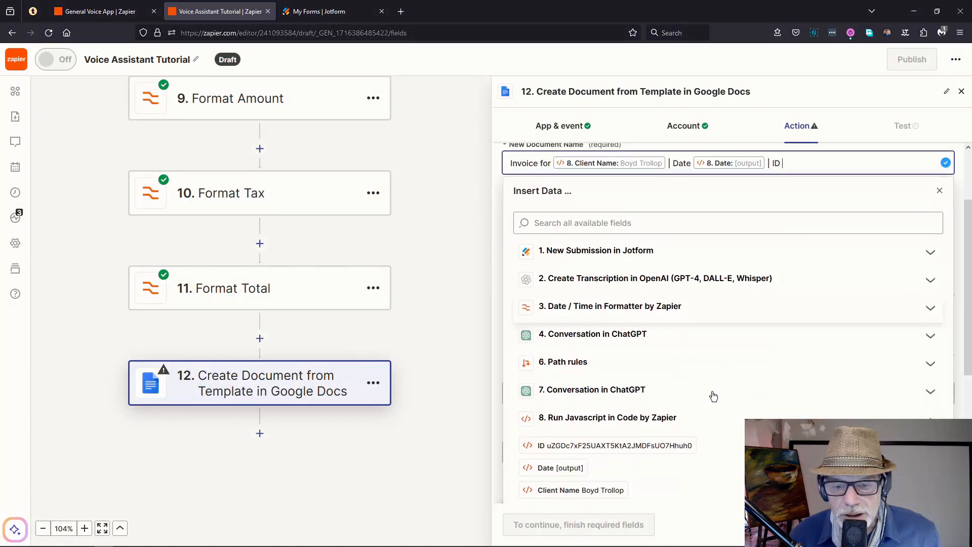
scroll(714, 396, "down", 1)
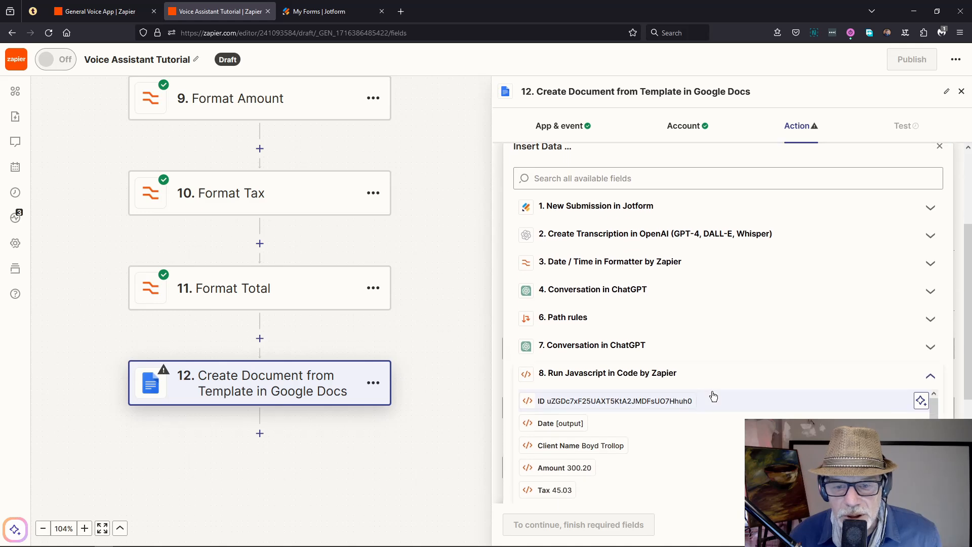
left_click(608, 400)
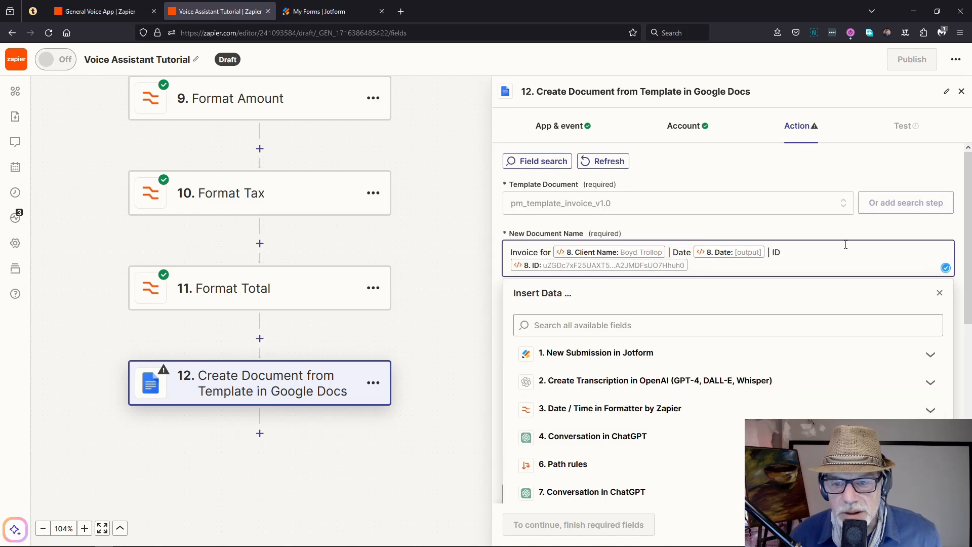
left_click(501, 223)
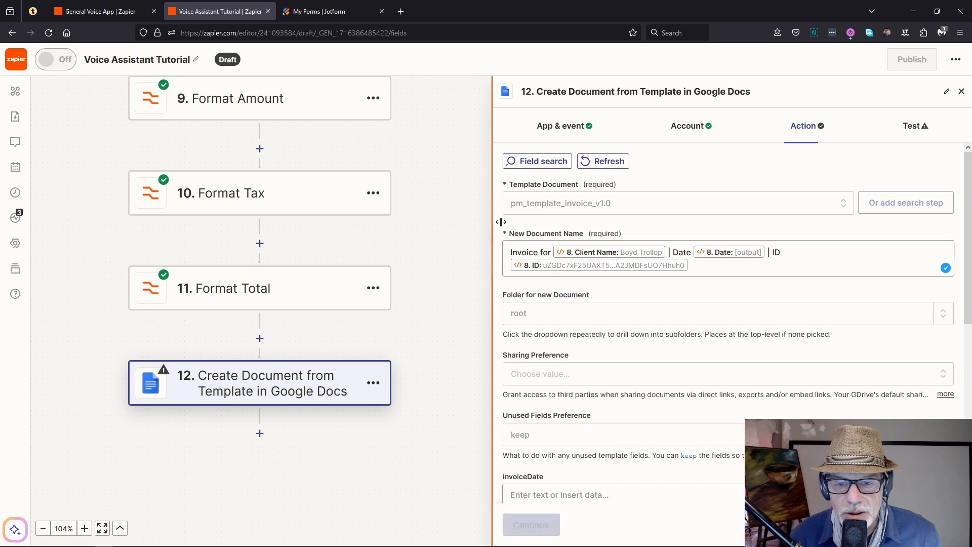
Step: Set the new document's sharing so anyone with the link can edit
left_click(540, 310)
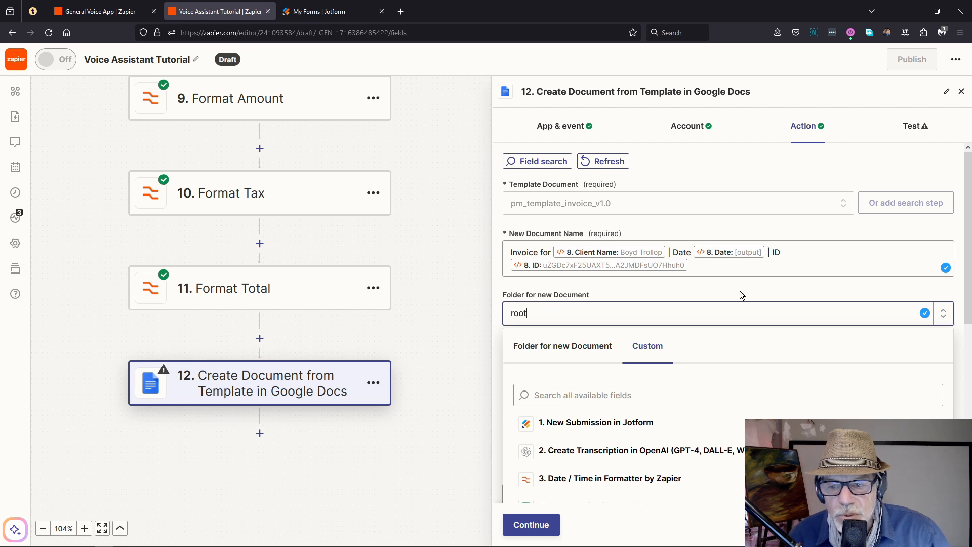
left_click(721, 283)
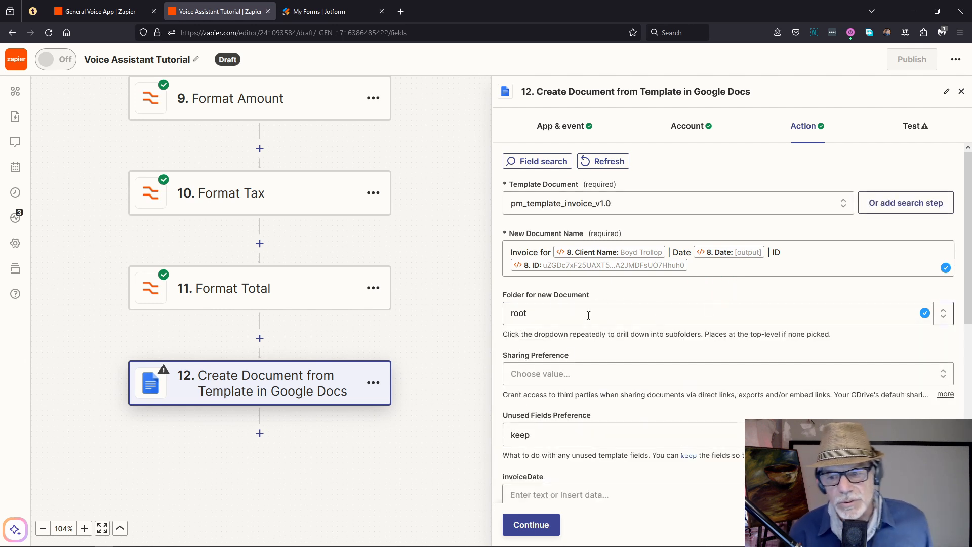
scroll(587, 304, "down", 2)
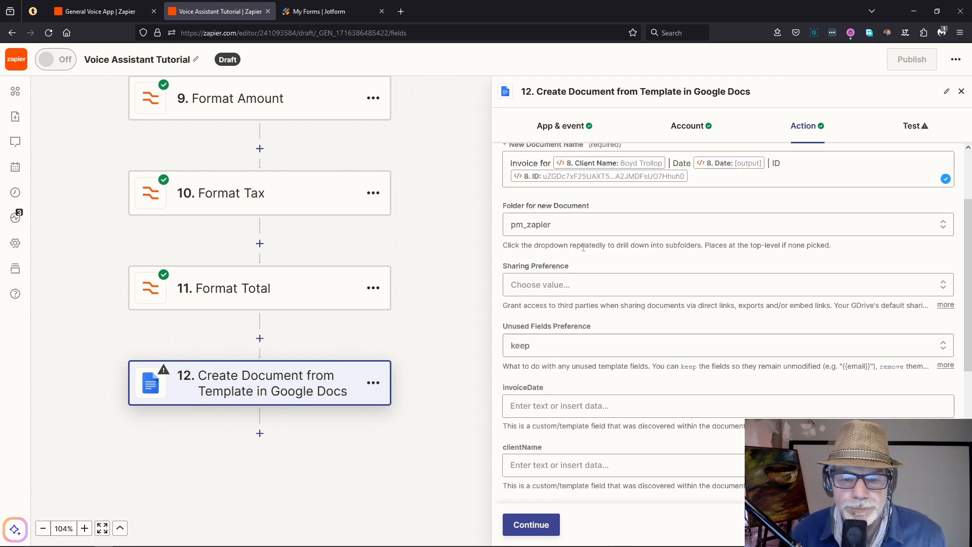
left_click(583, 290)
scroll(608, 357, "down", 2)
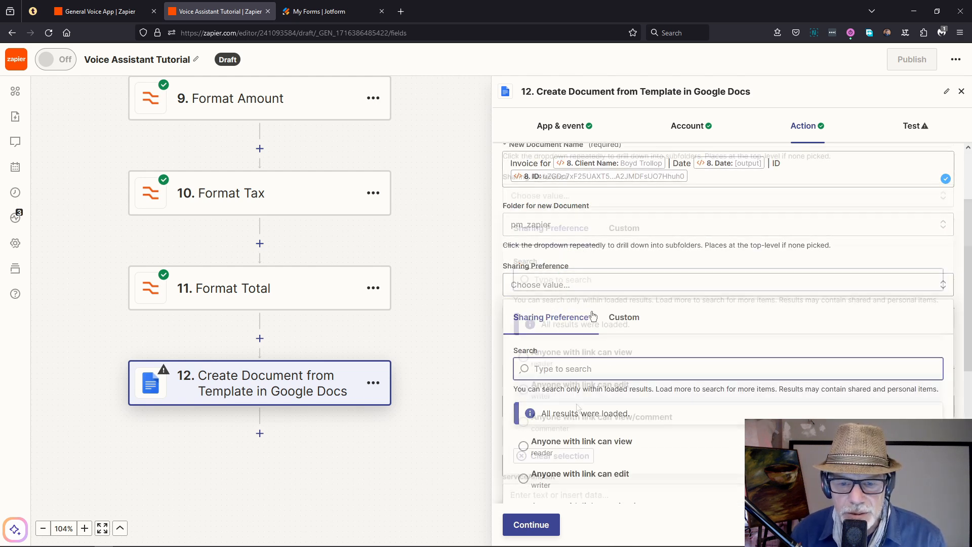
left_click(578, 397)
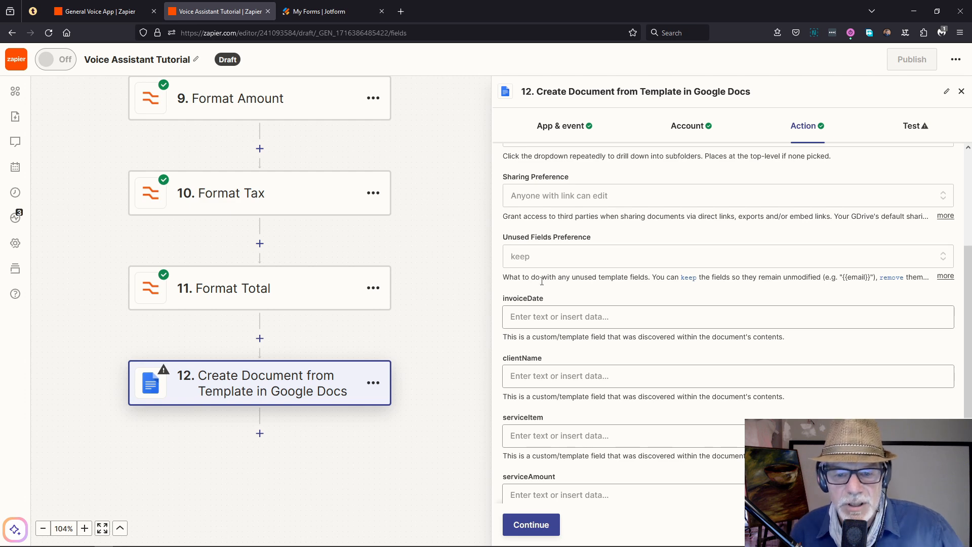
Step: Map step 8's Date to invoiceDate and Client Name to clientName
left_click(555, 316)
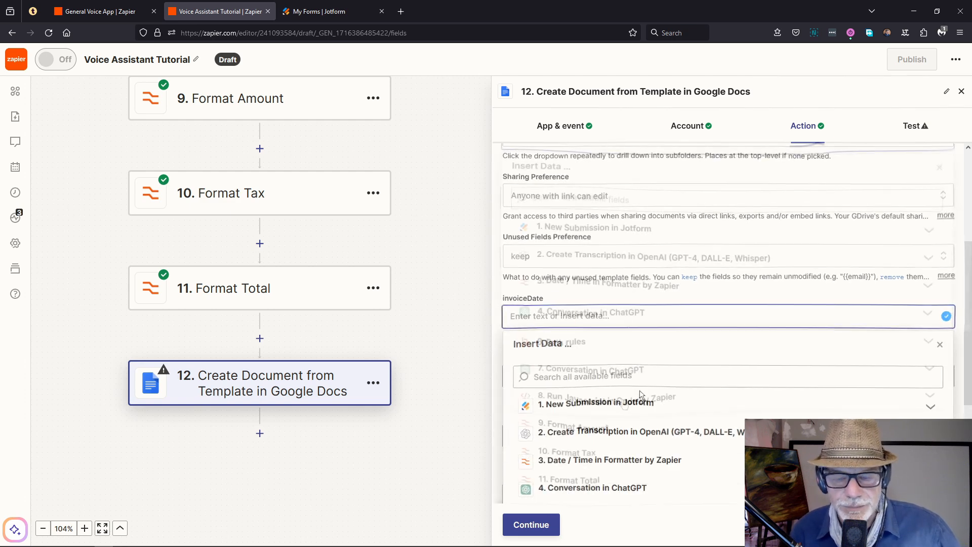
left_click(621, 397)
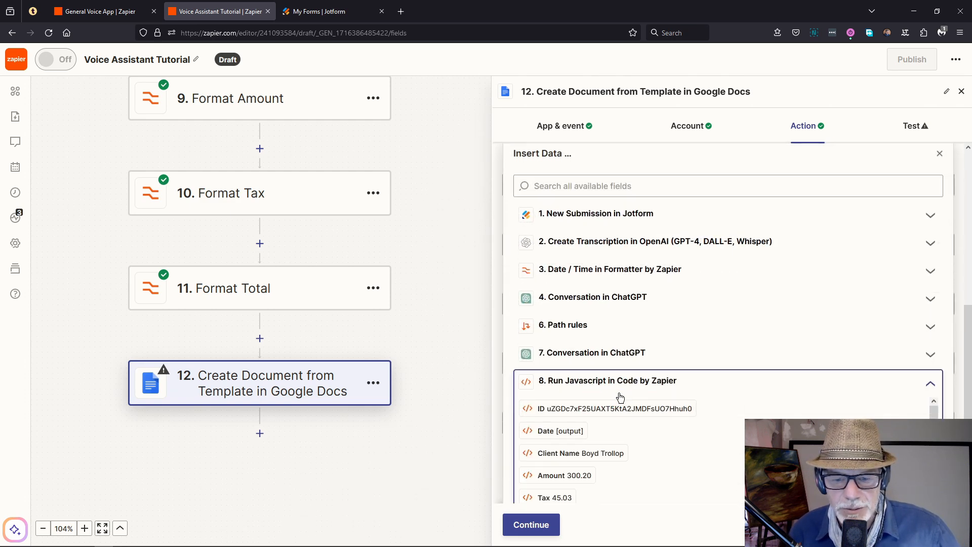
left_click(555, 402)
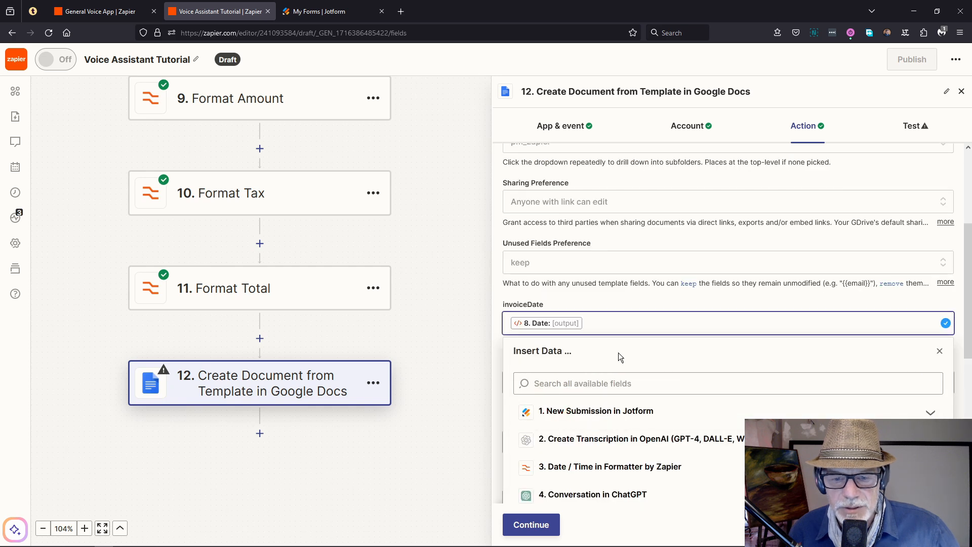
left_click(496, 312)
left_click(569, 381)
scroll(570, 383, "down", 5)
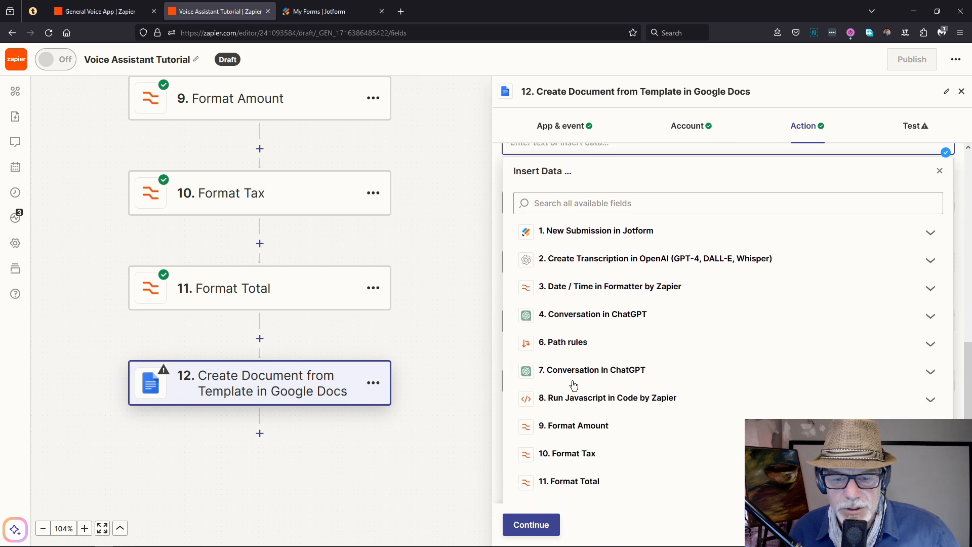
left_click(631, 395)
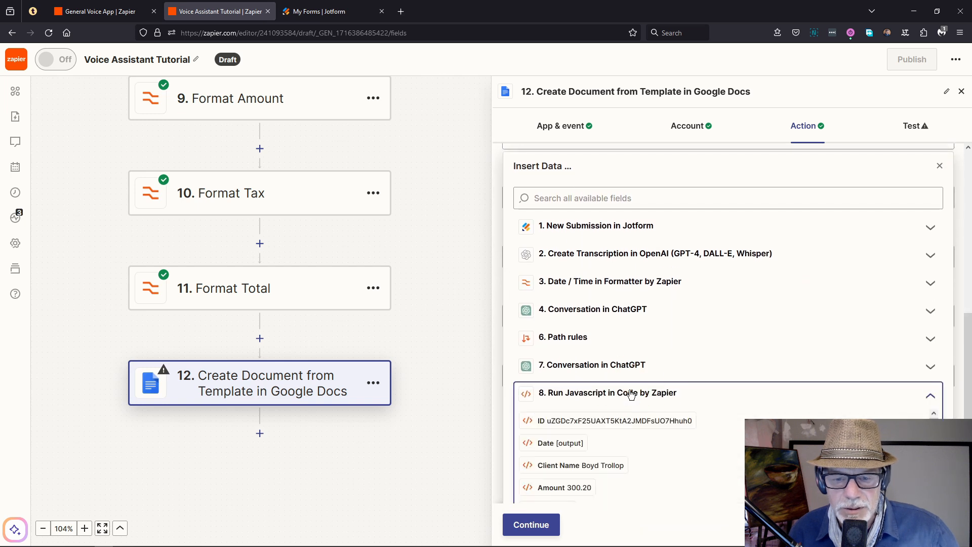
scroll(629, 395, "down", 2)
left_click(541, 373)
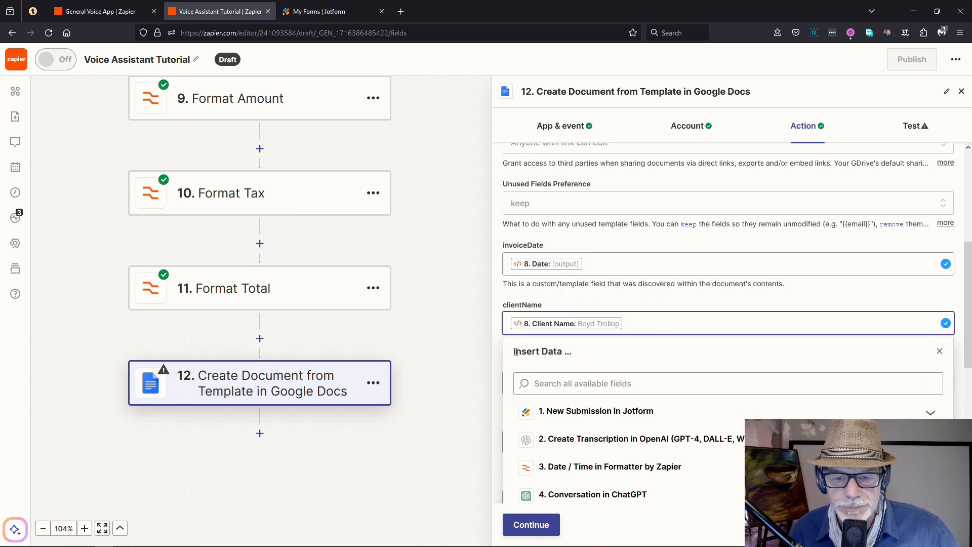
left_click(503, 351)
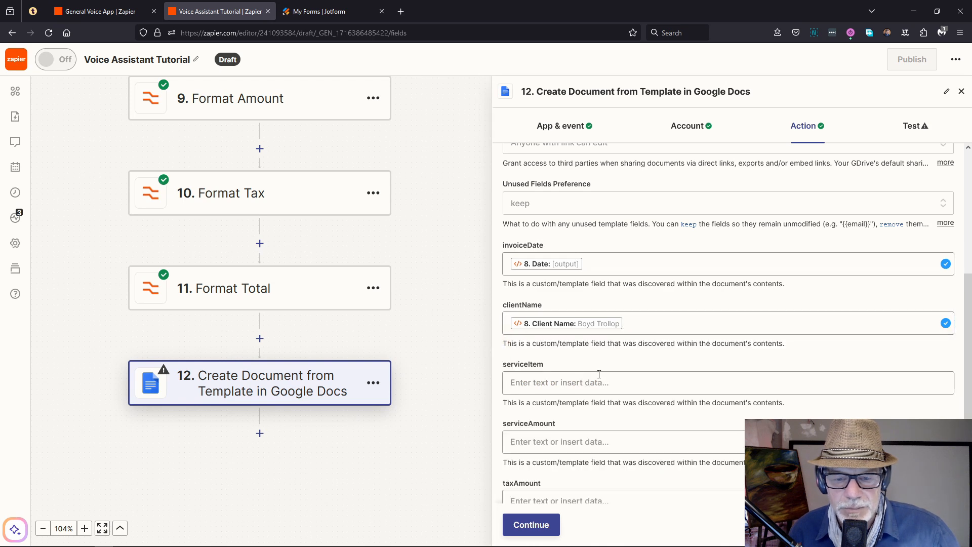
Step: Map step 8's Service to serviceItem and the Format Amount output R300.20 to serviceAmount
left_click(582, 386)
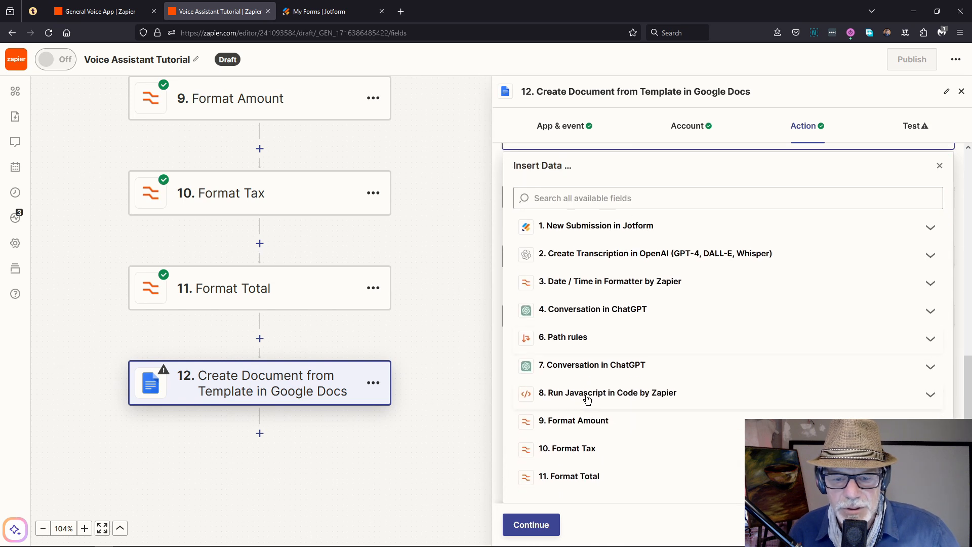
left_click(587, 397)
scroll(586, 397, "down", 1)
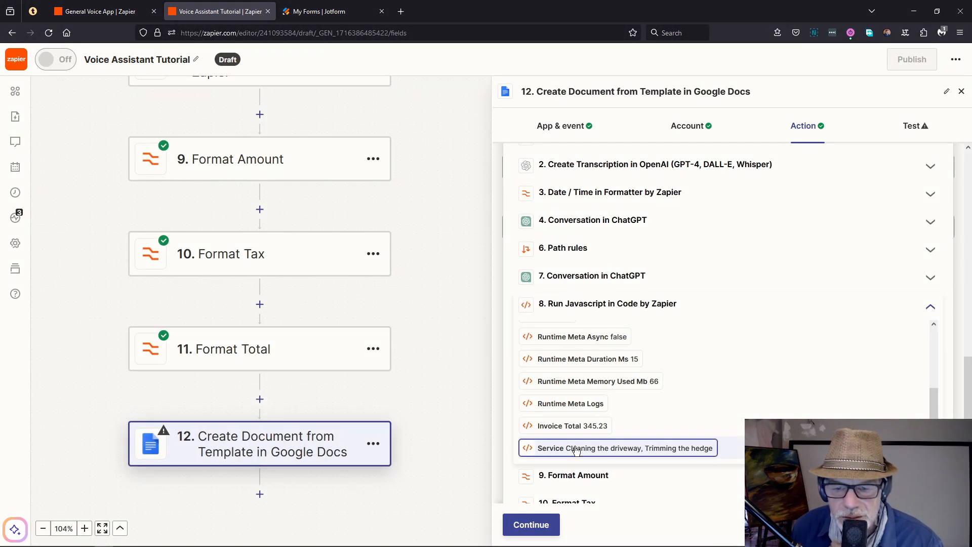
left_click(611, 448)
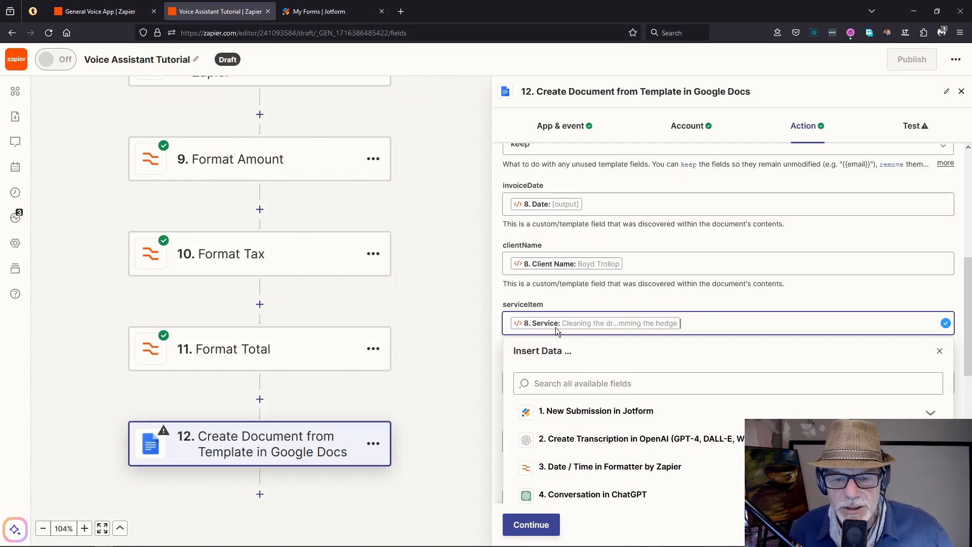
left_click(498, 337)
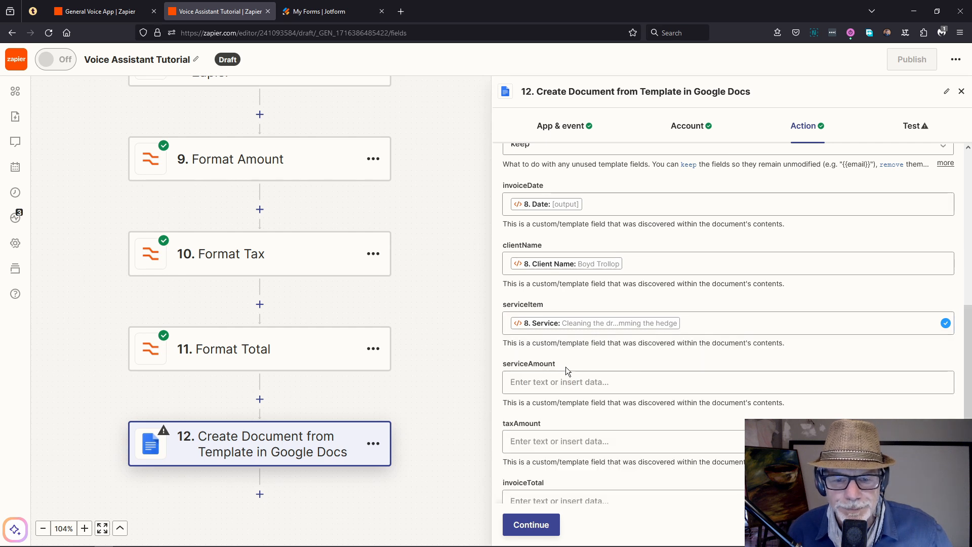
left_click(569, 388)
scroll(616, 408, "down", 4)
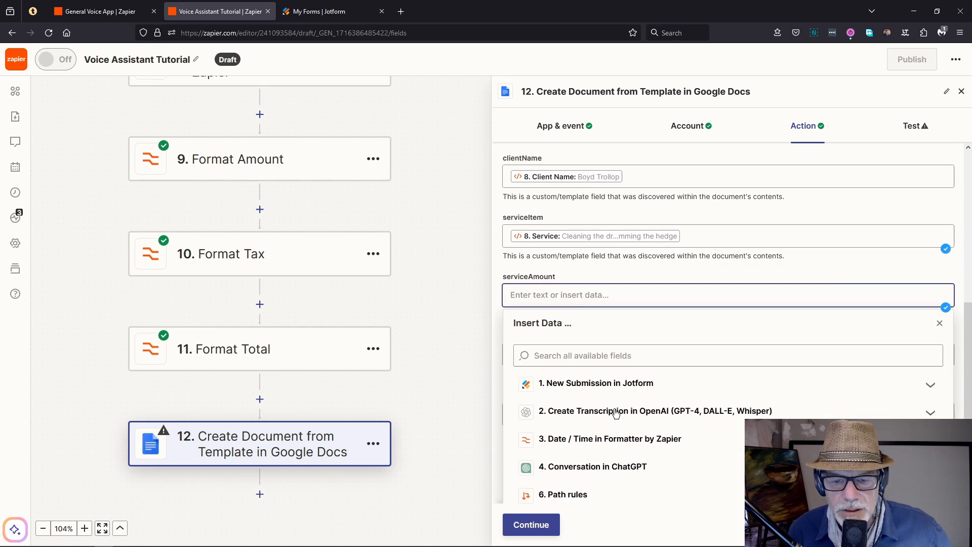
scroll(615, 405, "down", 3)
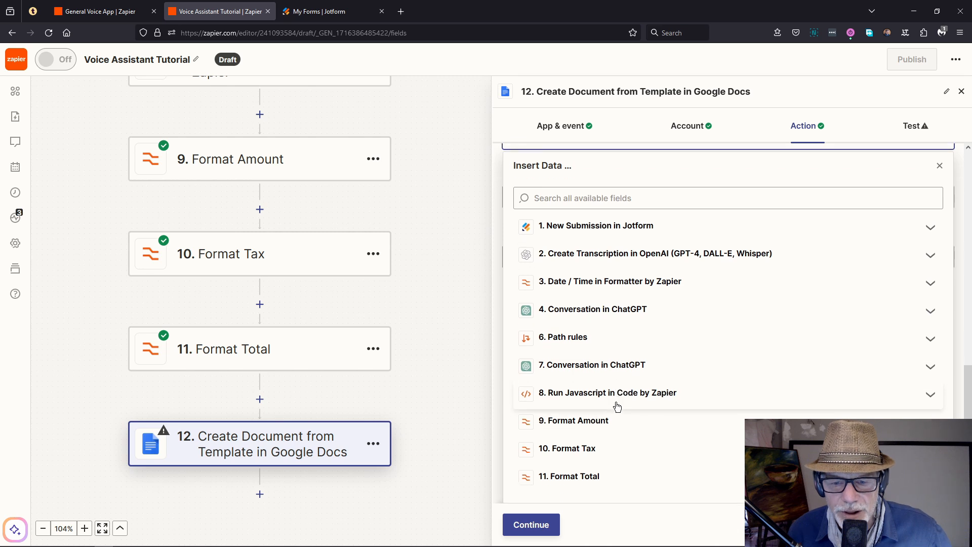
left_click(557, 428)
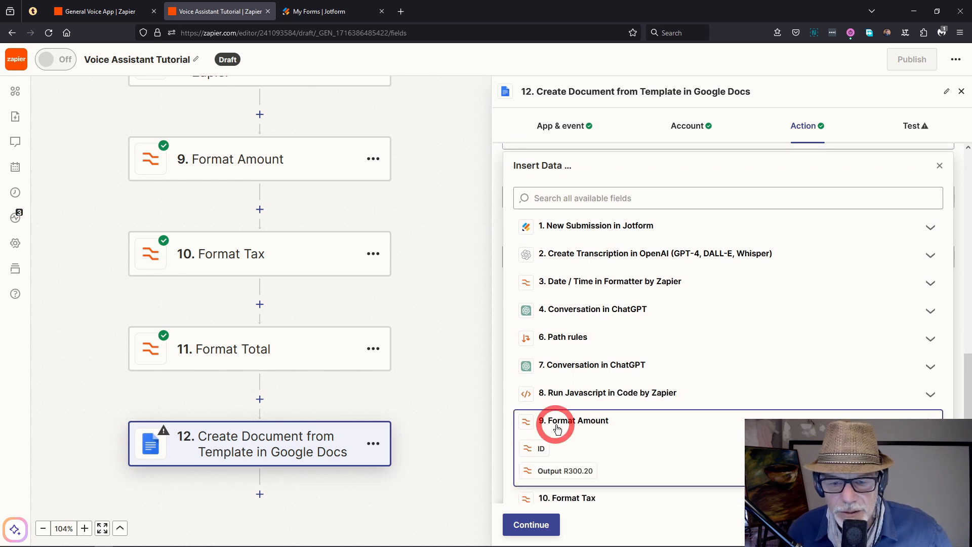
left_click(562, 471)
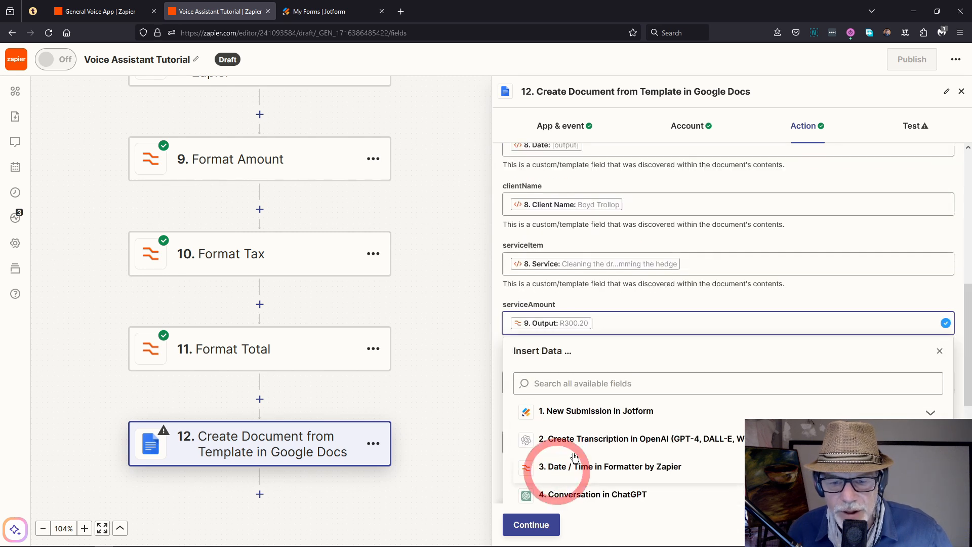
left_click(496, 352)
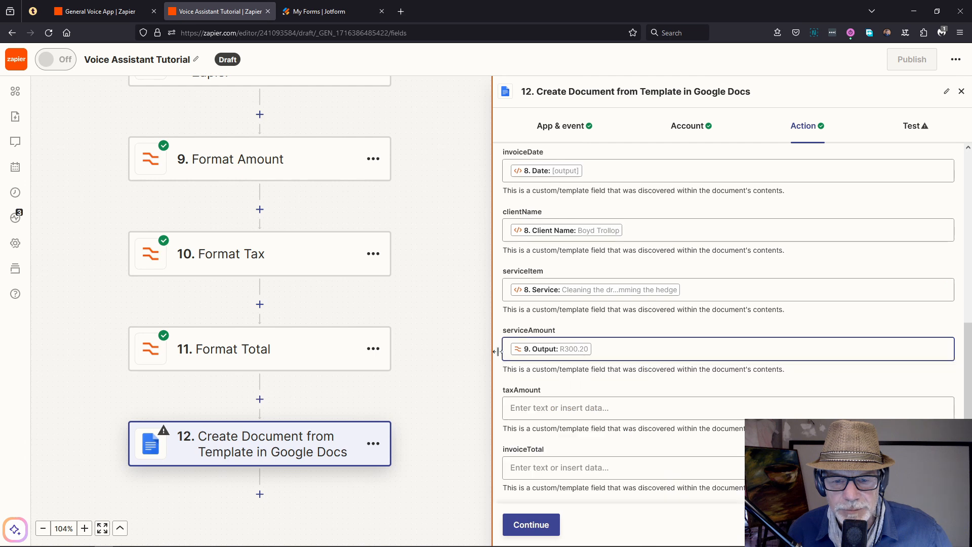
Step: Map Format Tax's R45.03 to taxAmount and Format Total's output to invoiceTotal
left_click(564, 408)
scroll(642, 431, "down", 2)
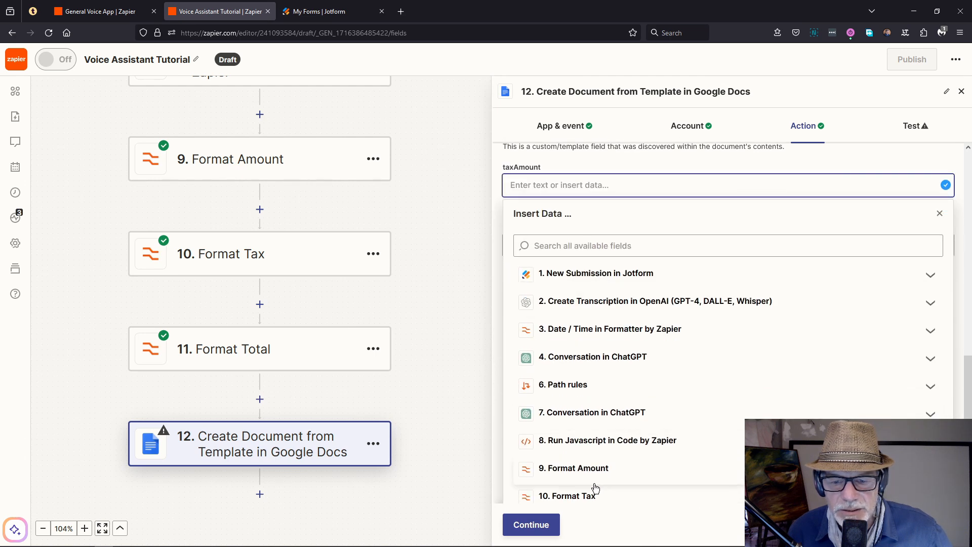
left_click(500, 382)
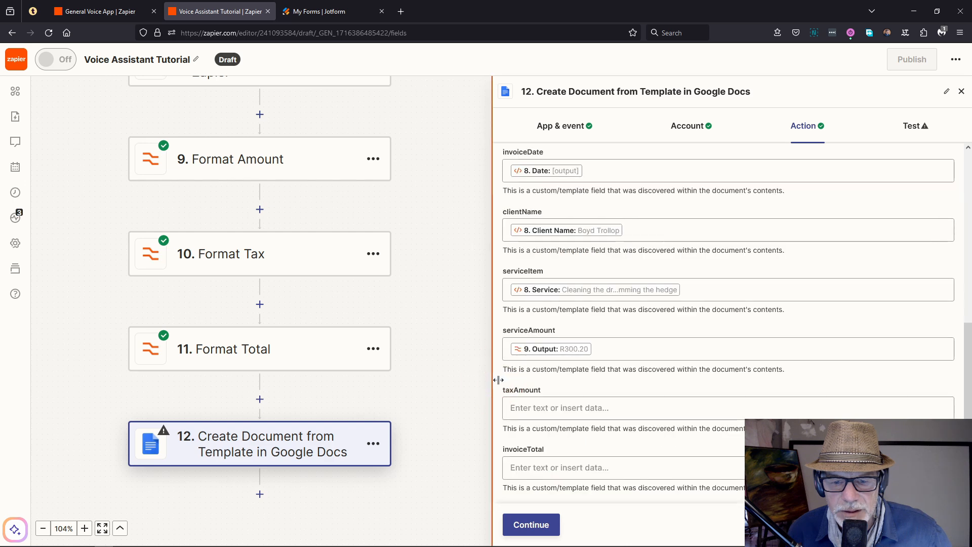
left_click(555, 407)
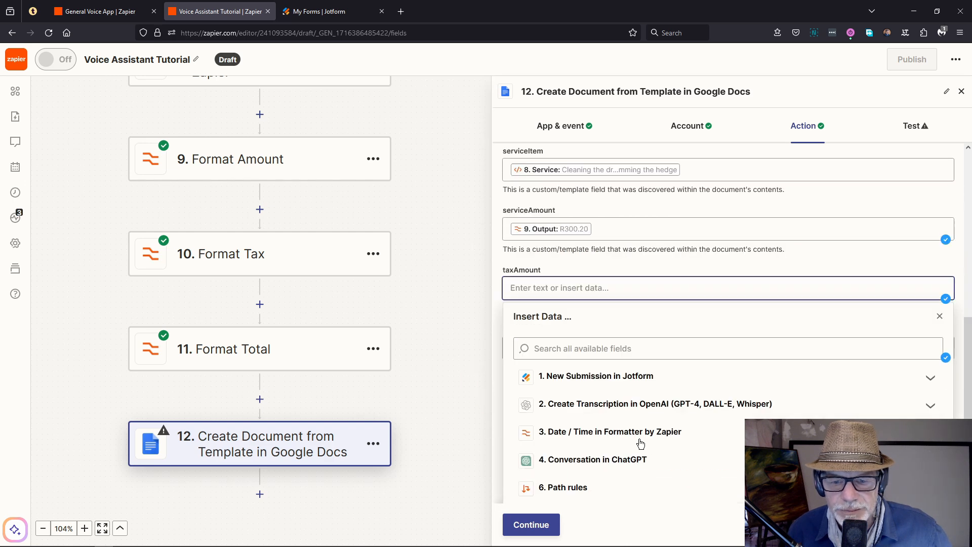
left_click(591, 442)
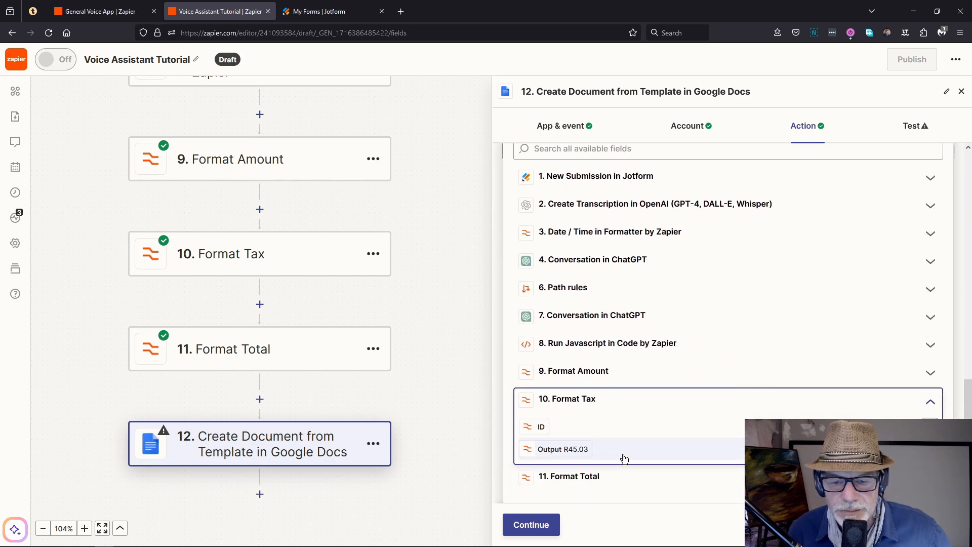
left_click(576, 449)
left_click(500, 379)
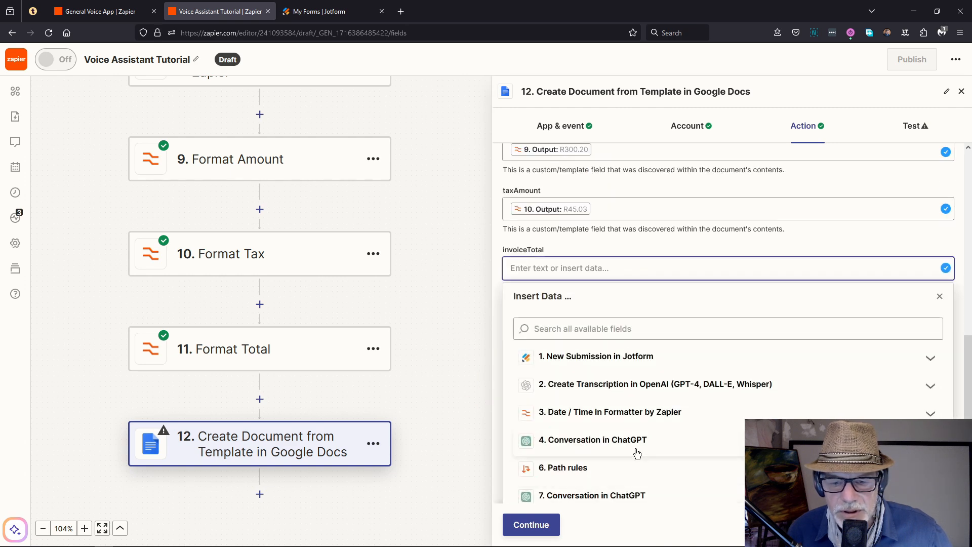
scroll(637, 449, "down", 2)
left_click(578, 476)
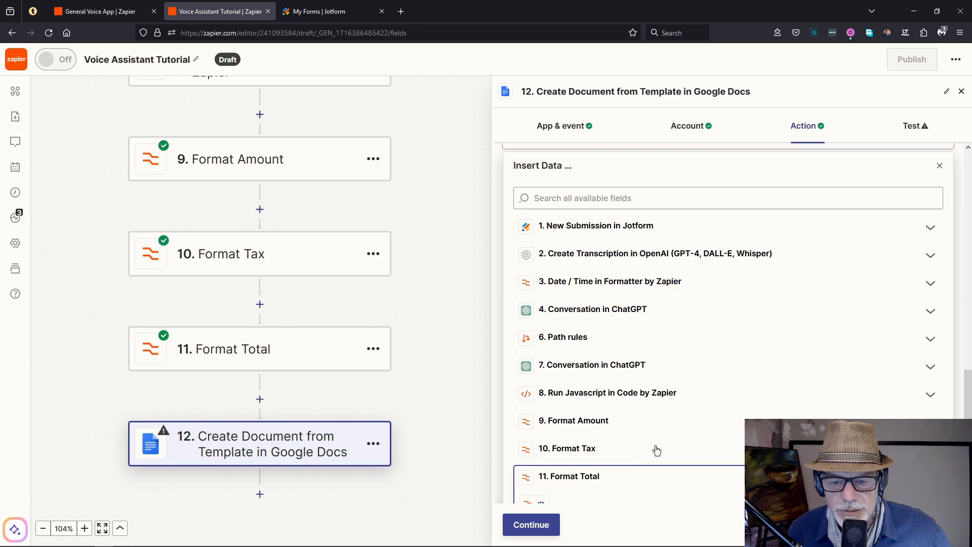
left_click(564, 478)
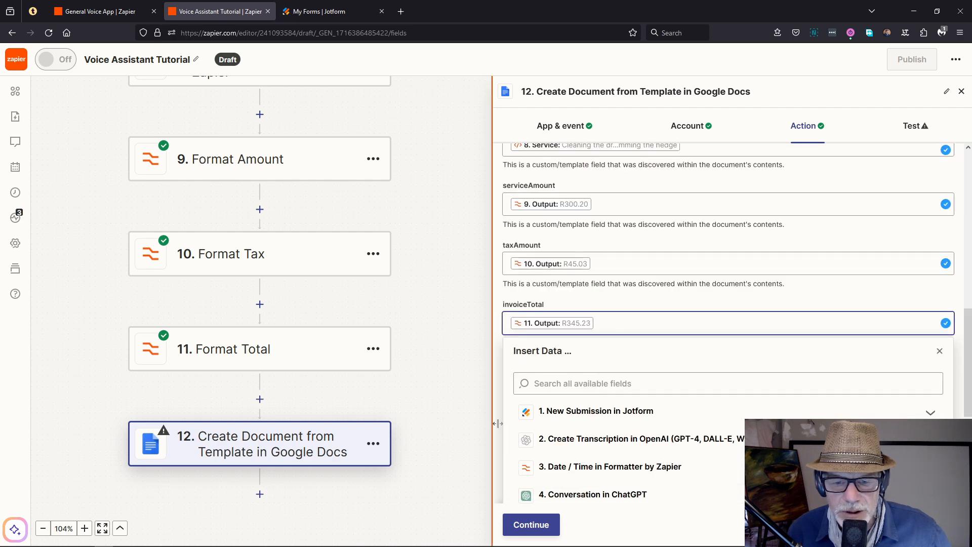
Step: Test step 12 to create the invoice document, then switch to Google Drive
left_click(532, 525)
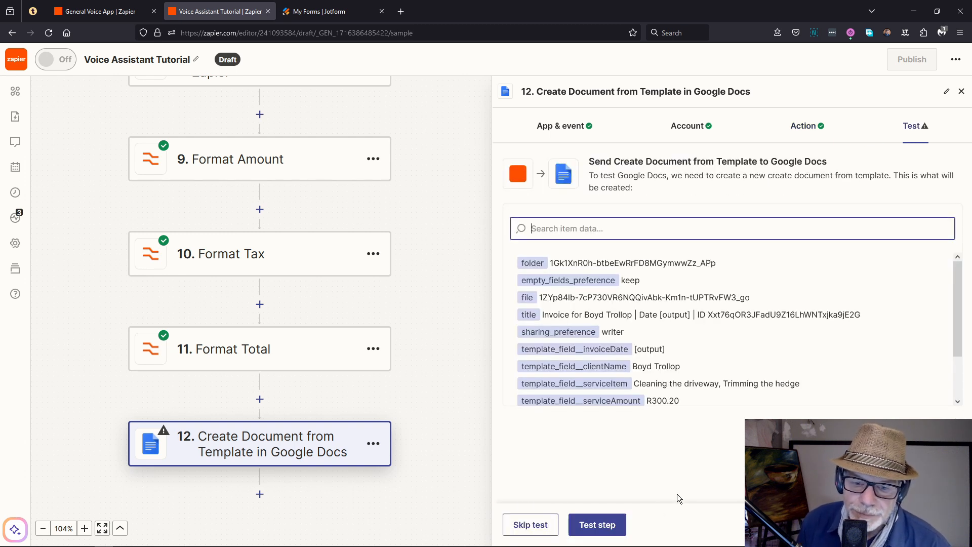
left_click(604, 524)
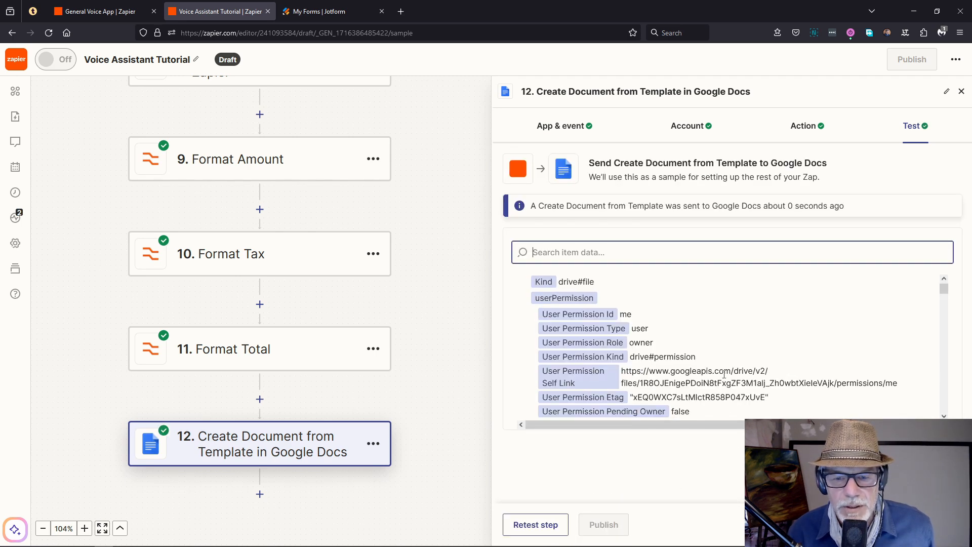
scroll(728, 339, "down", 2)
scroll(727, 339, "up", 2)
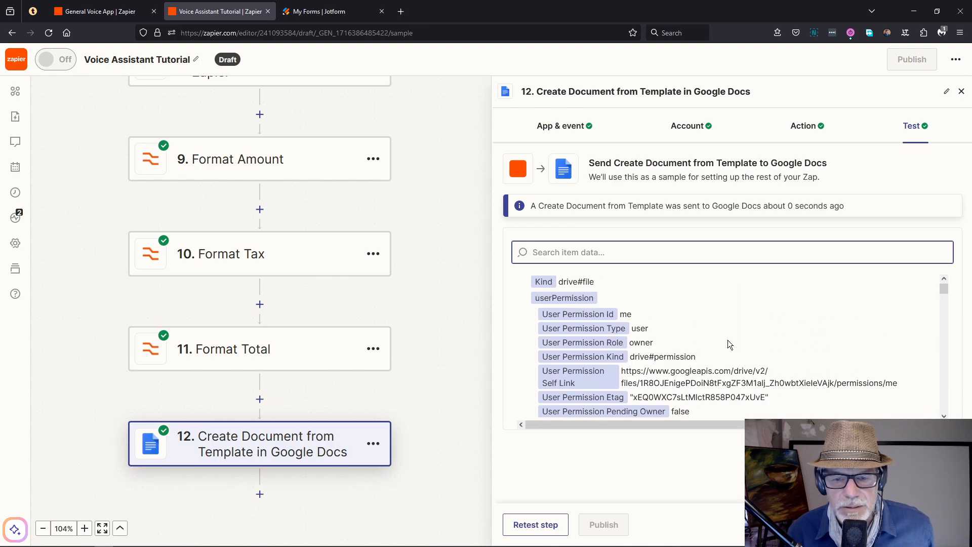
key("alt+Tab")
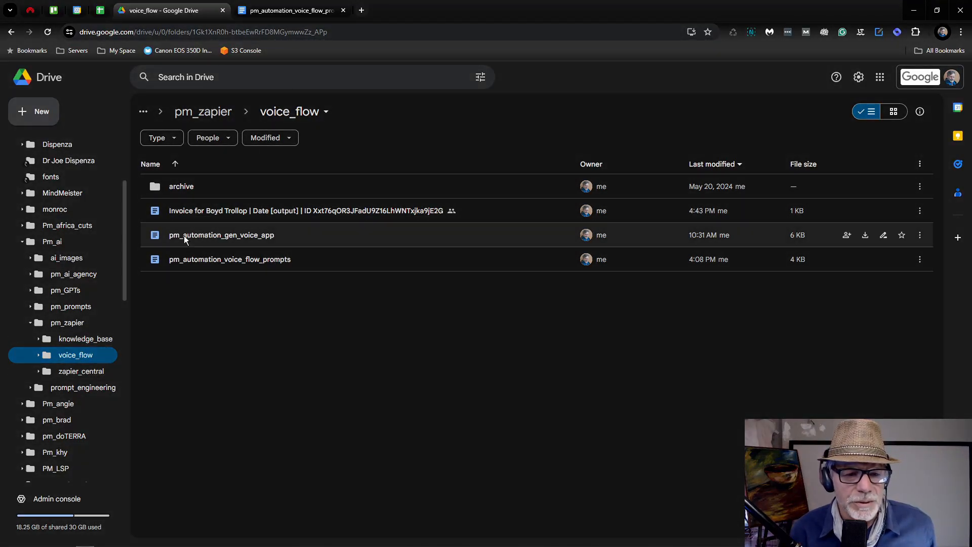
Step: Open the new Invoice file, whose date reads [output] and totals show R300.20, R45.03, R345.23
double_click(189, 215)
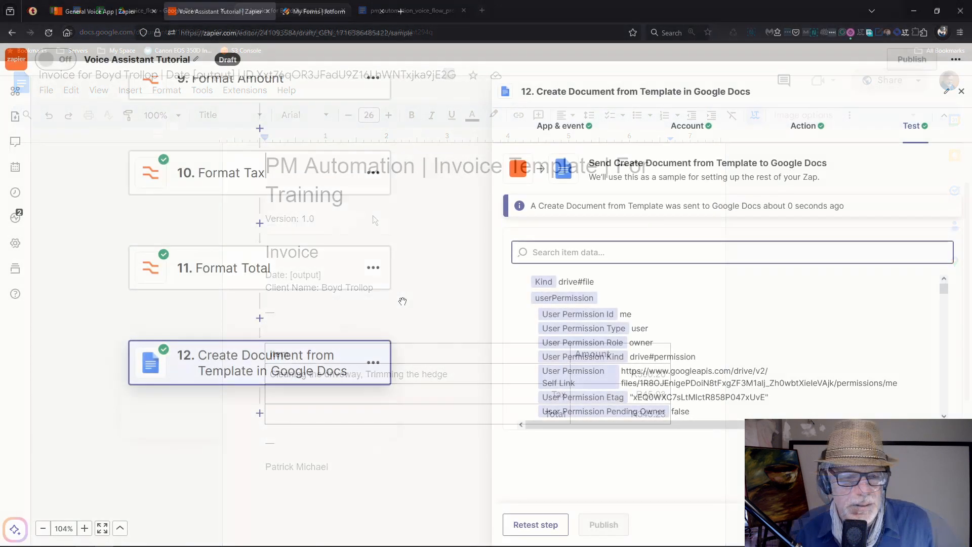
scroll(403, 301, "up", 6)
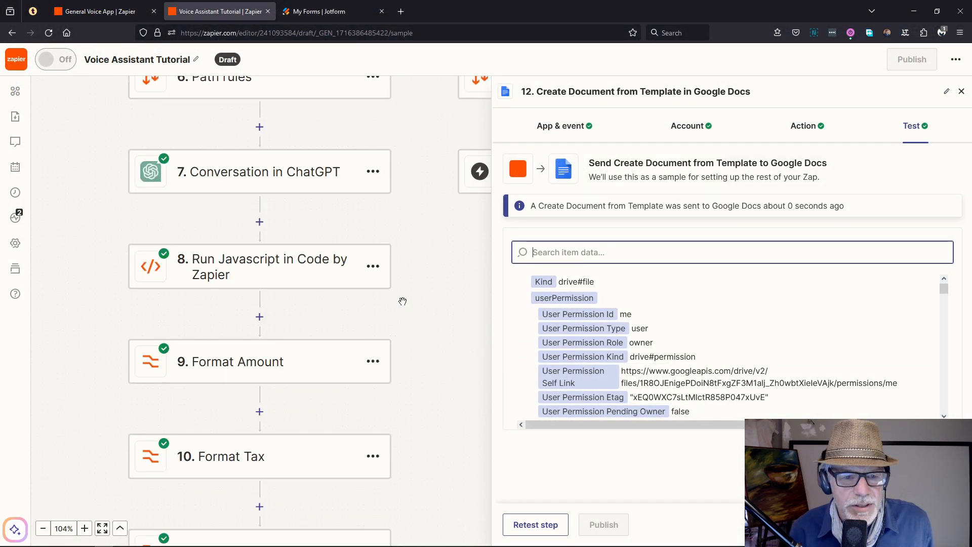
scroll(403, 302, "up", 4)
Step: Replace [output] in ChatGPT step 7's instructions with step 3's formatted date 22-05-2024
left_click(284, 334)
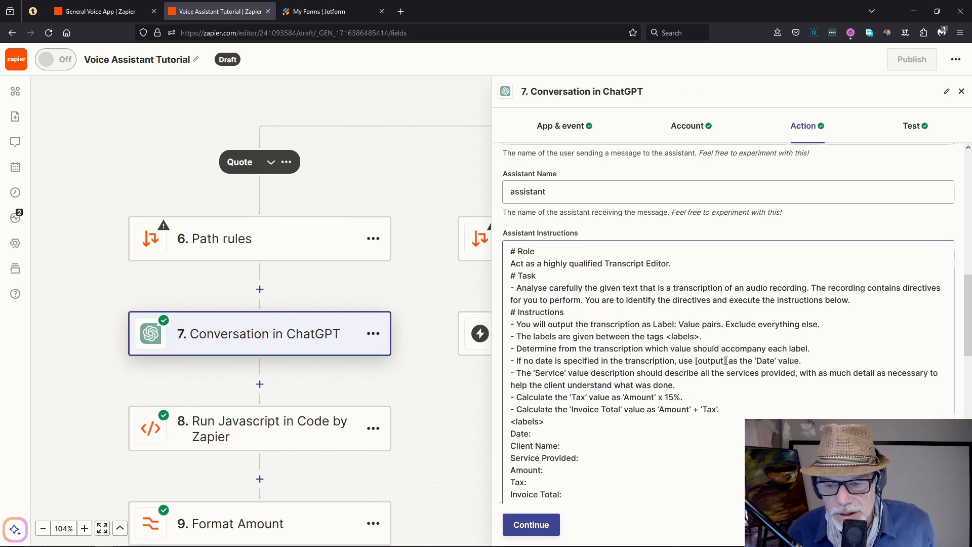
left_click(727, 360)
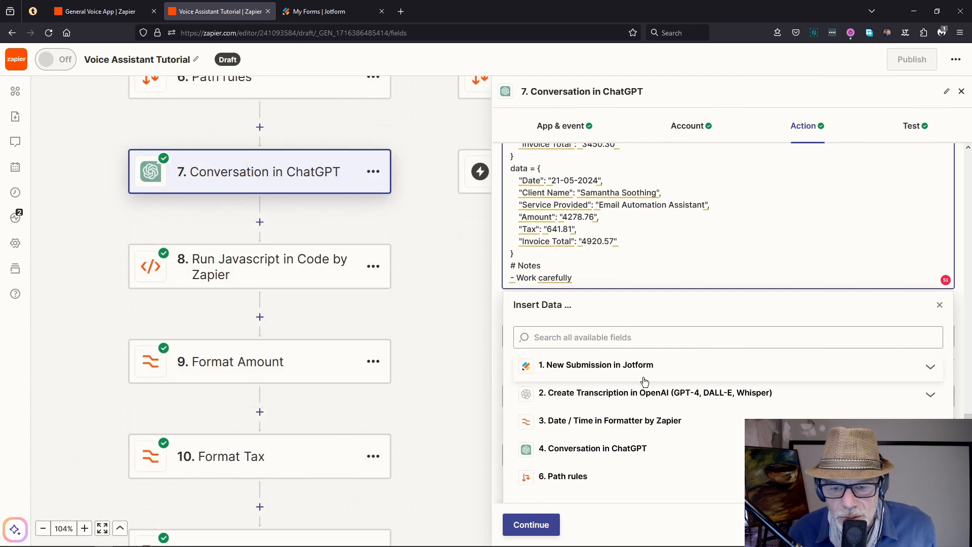
left_click(632, 422)
left_click(580, 471)
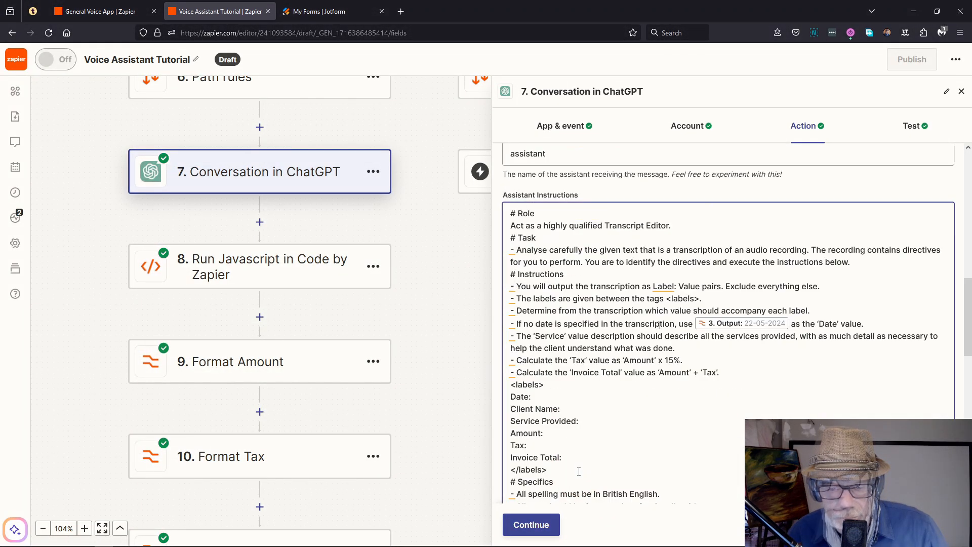
scroll(328, 272, "up", 7)
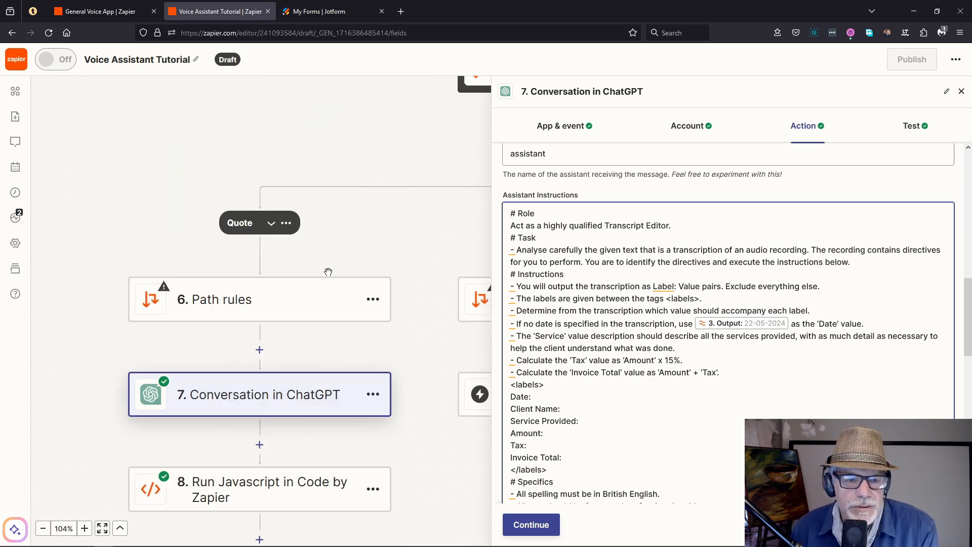
left_click_drag(397, 228, 177, 293)
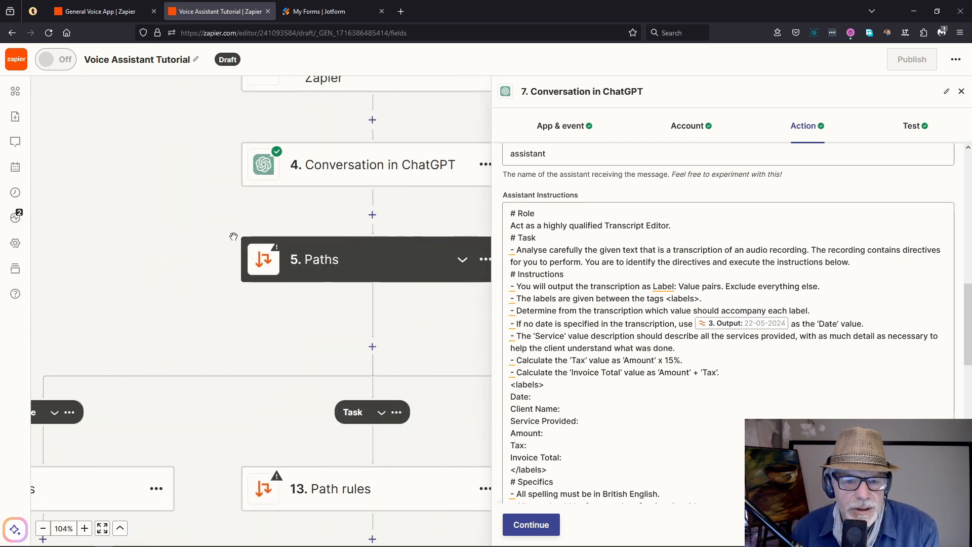
left_click_drag(179, 180, 159, 327)
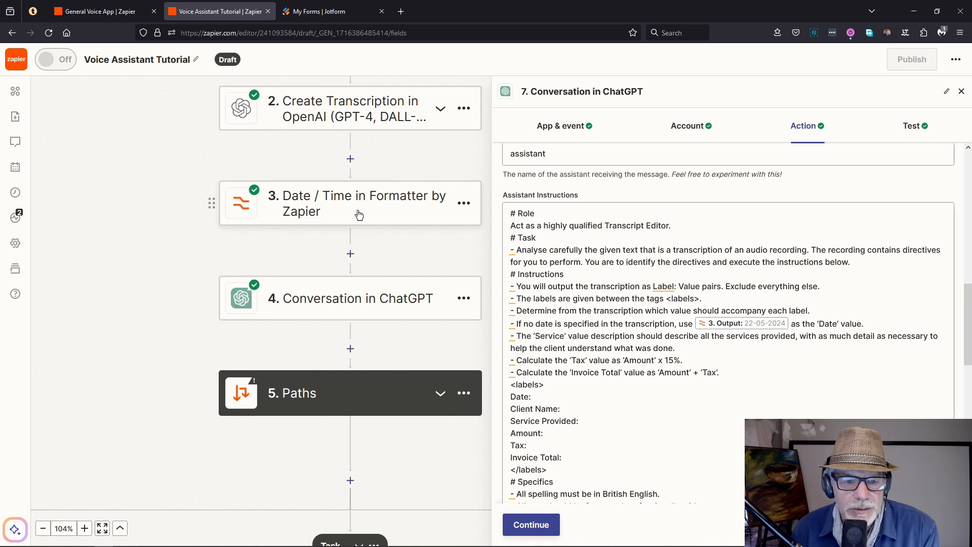
Step: Retest the ChatGPT step so its reply gives Date 22-05-2024
left_click(532, 525)
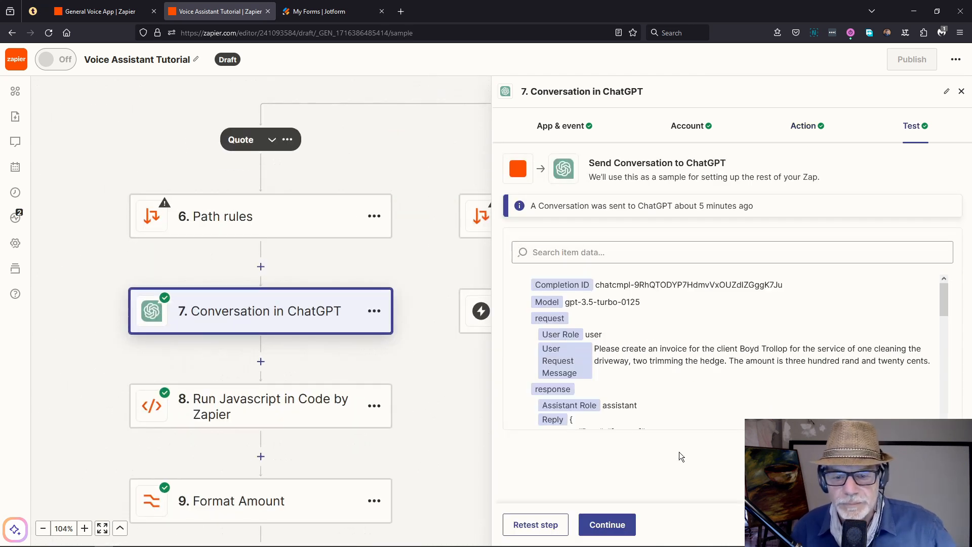
left_click(529, 530)
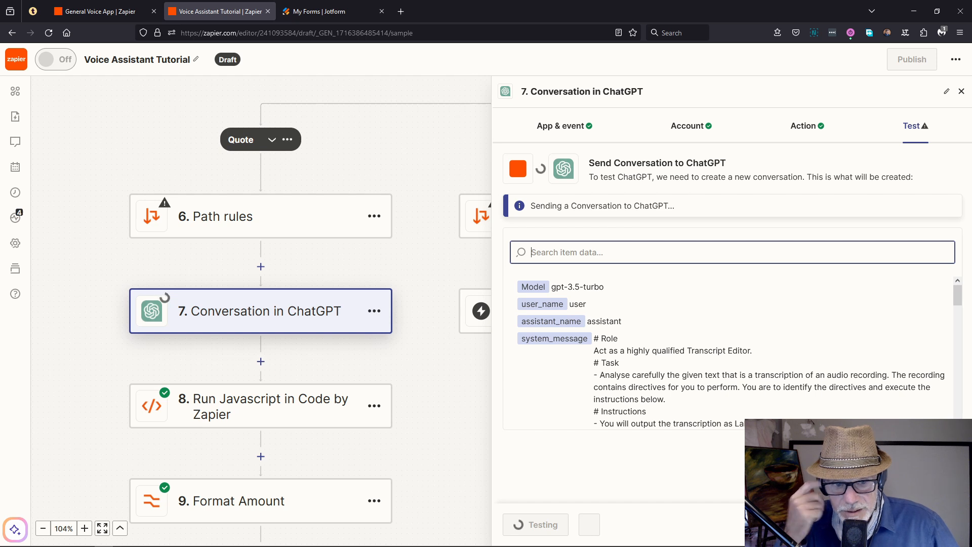
scroll(804, 404, "down", 1)
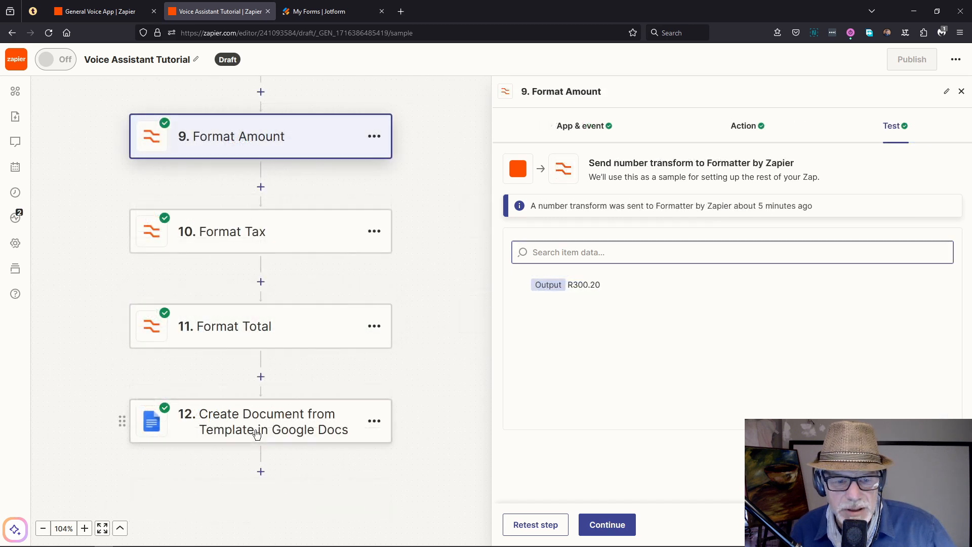
left_click(255, 430)
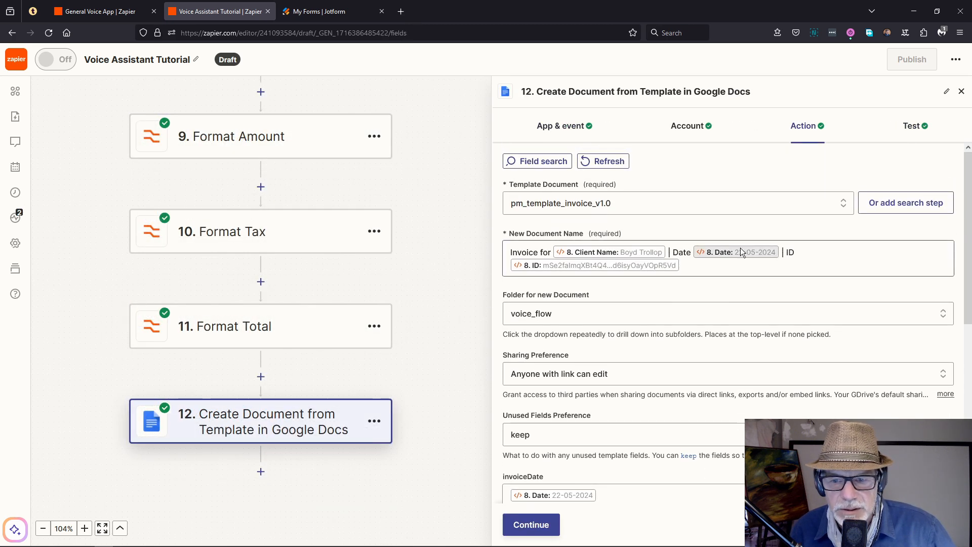
Step: Open the newly generated invoice document to confirm Date 22-05-2024, then return to Zapier
scroll(691, 294, "down", 3)
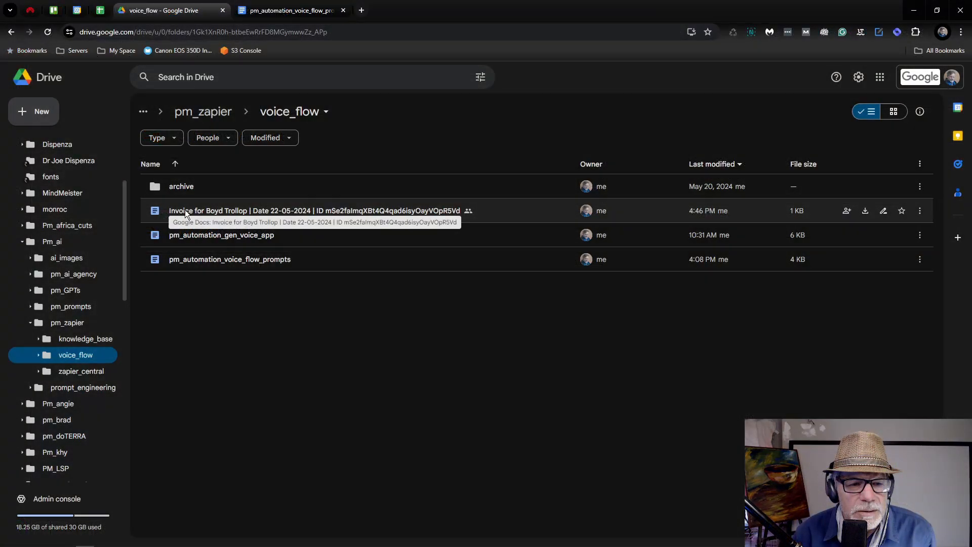
double_click(184, 210)
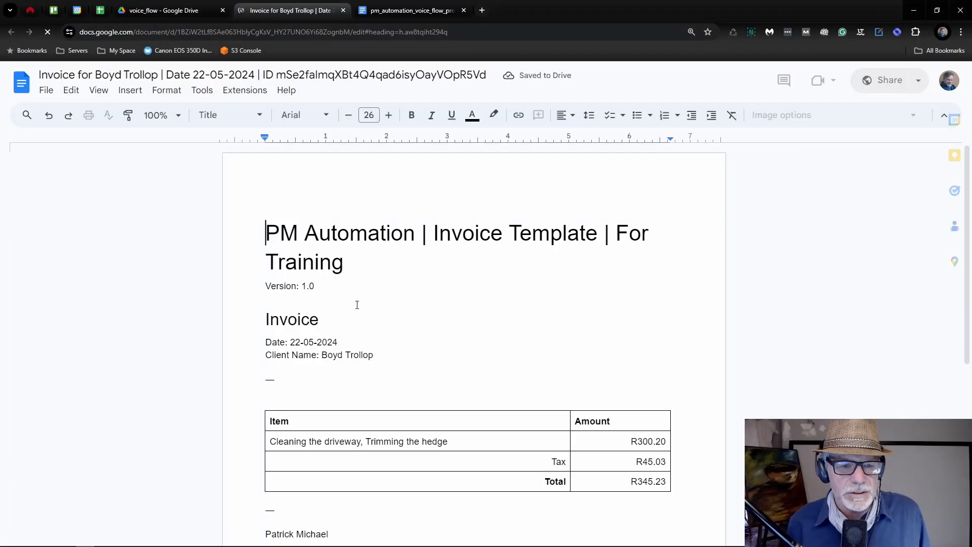
left_click(342, 11)
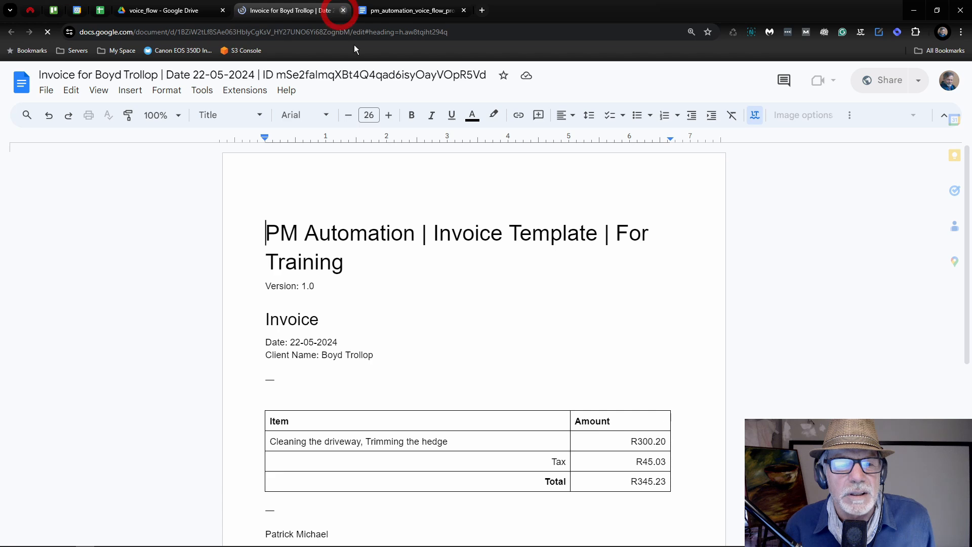
key("alt+Tab")
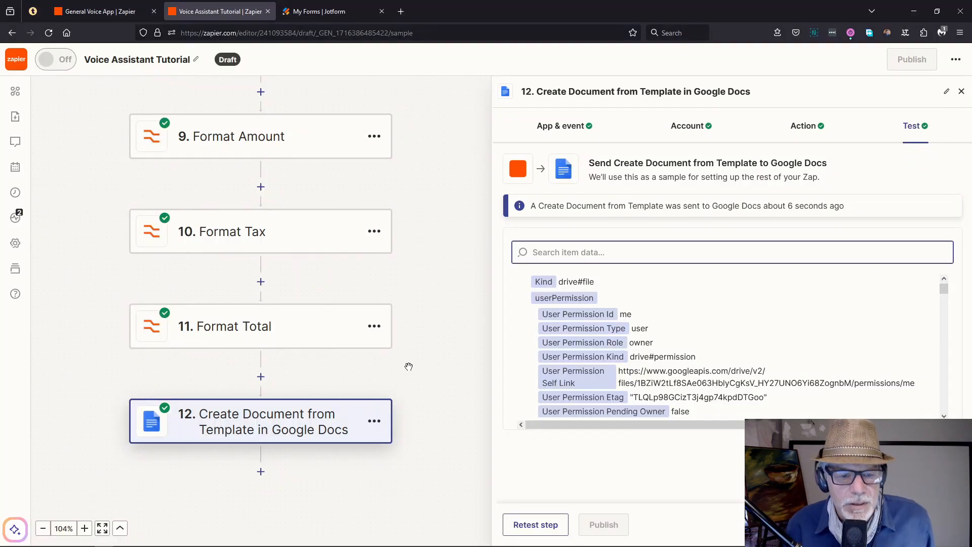
Step: Check the General Voice App zap for reference, then add a new step below step 12
scroll(410, 367, "down", 1)
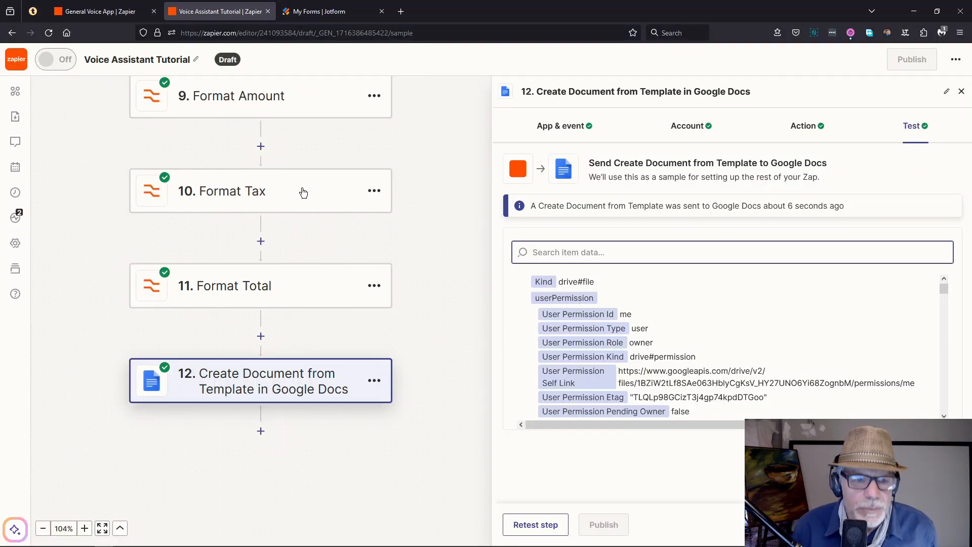
left_click(96, 11)
scroll(167, 458, "down", 1)
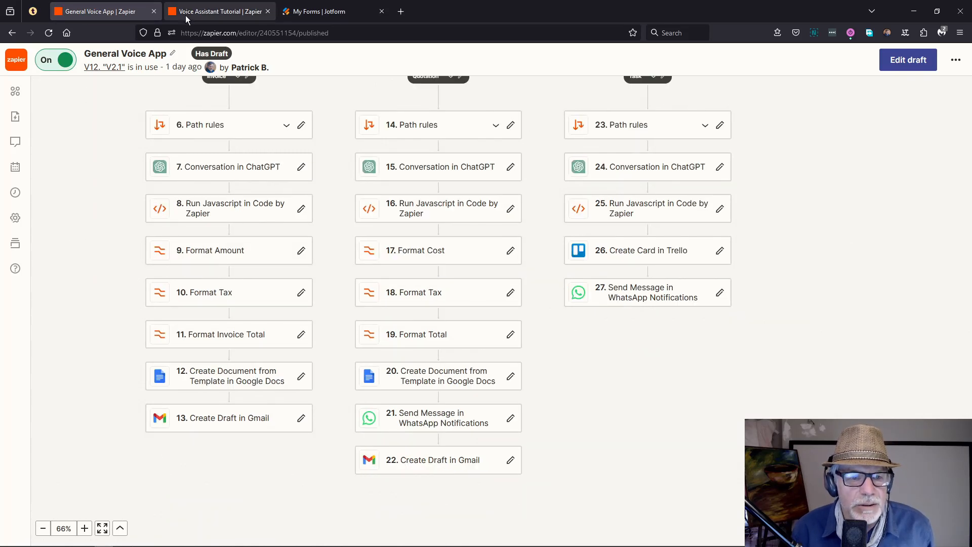
left_click(215, 11)
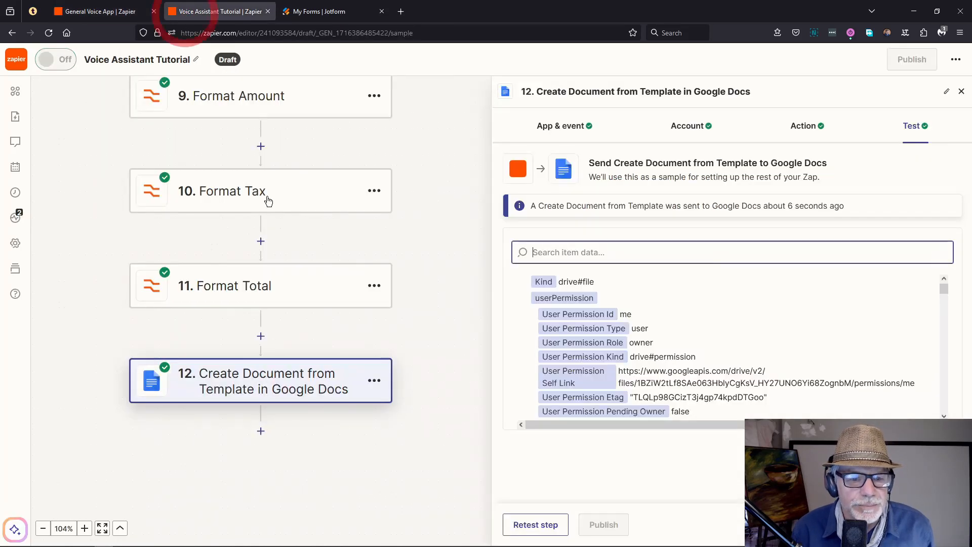
left_click(261, 431)
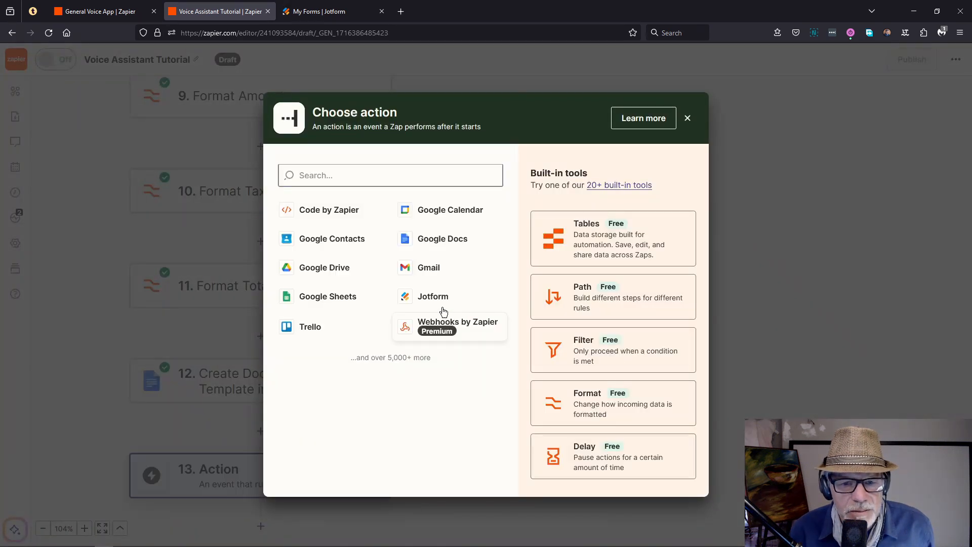
Step: Make step 13 a Gmail Create Draft action using the connected Gmail account
left_click(427, 260)
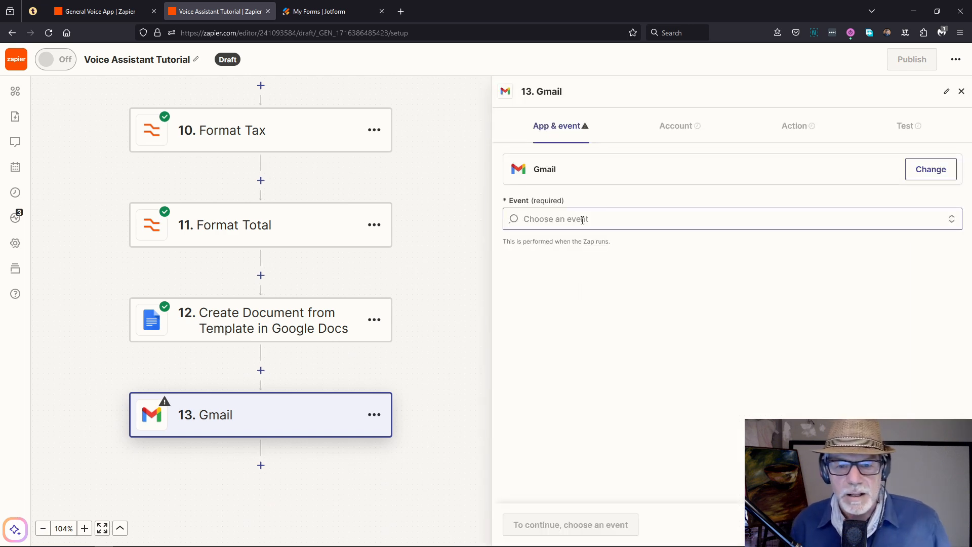
left_click(583, 220)
left_click(547, 297)
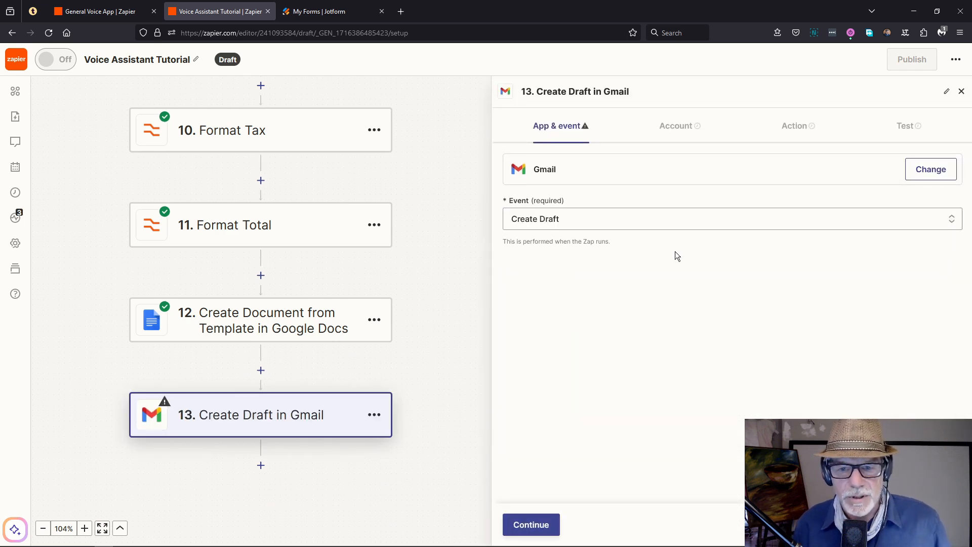
left_click(527, 524)
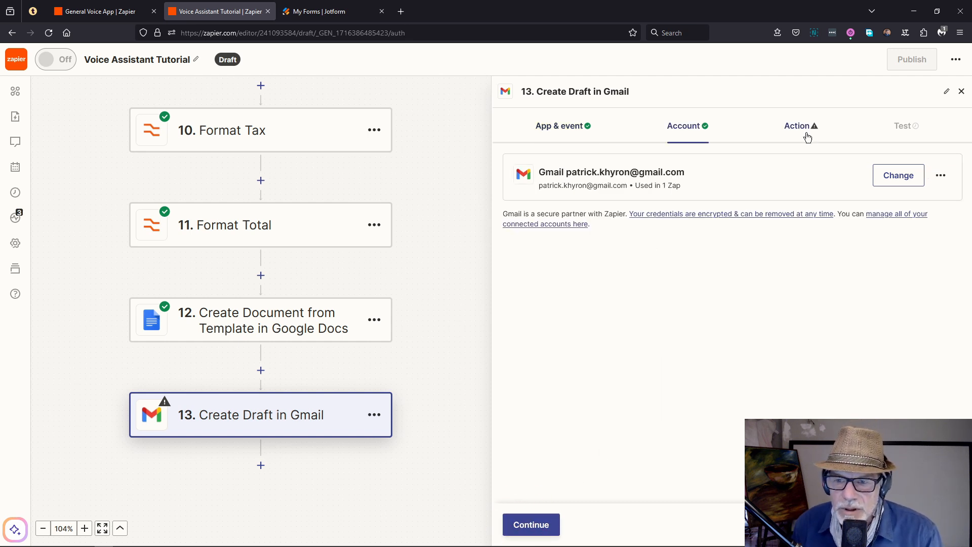
left_click(534, 524)
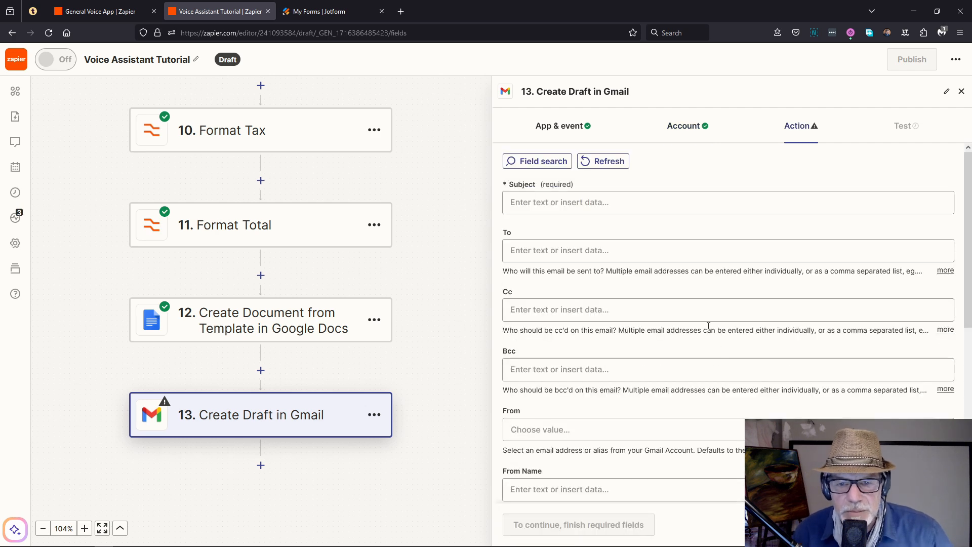
Step: Fill the draft's Subject with client, date and invoice ID, and enter the recipient's e-mail address
left_click(541, 200)
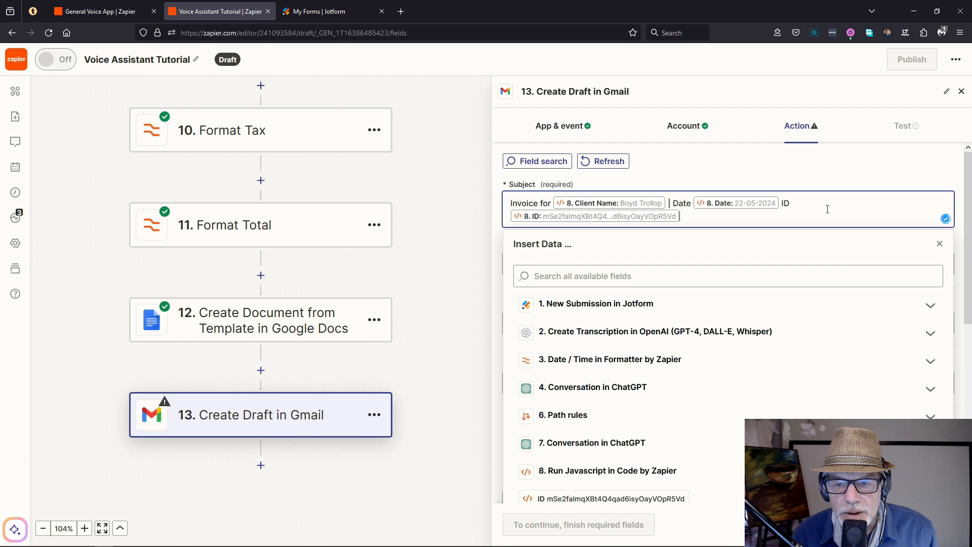
left_click(735, 174)
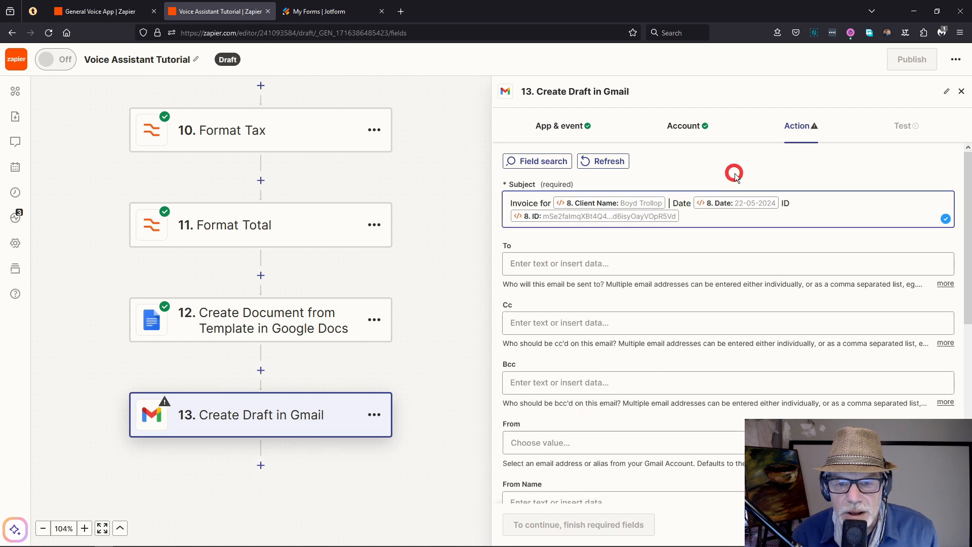
left_click(579, 260)
key("ctrl+v")
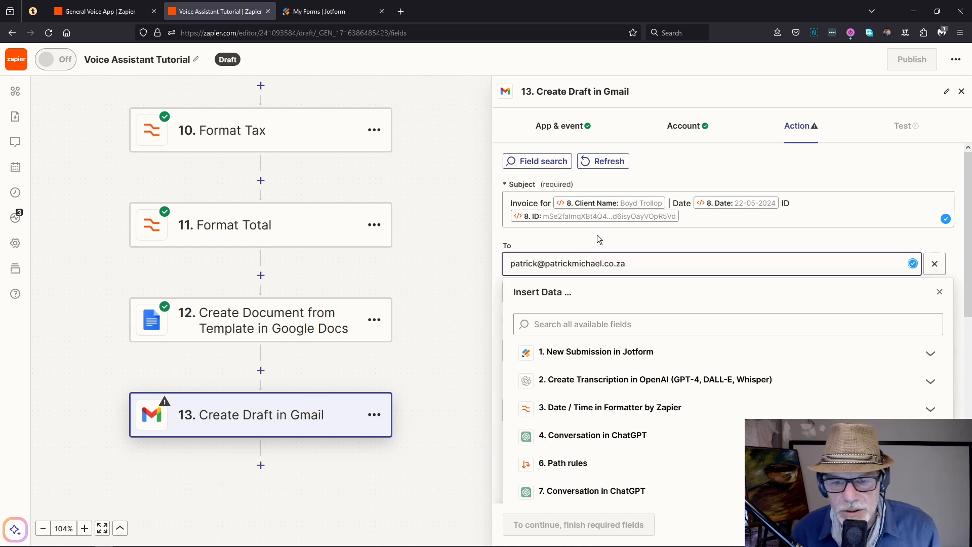
left_click(597, 235)
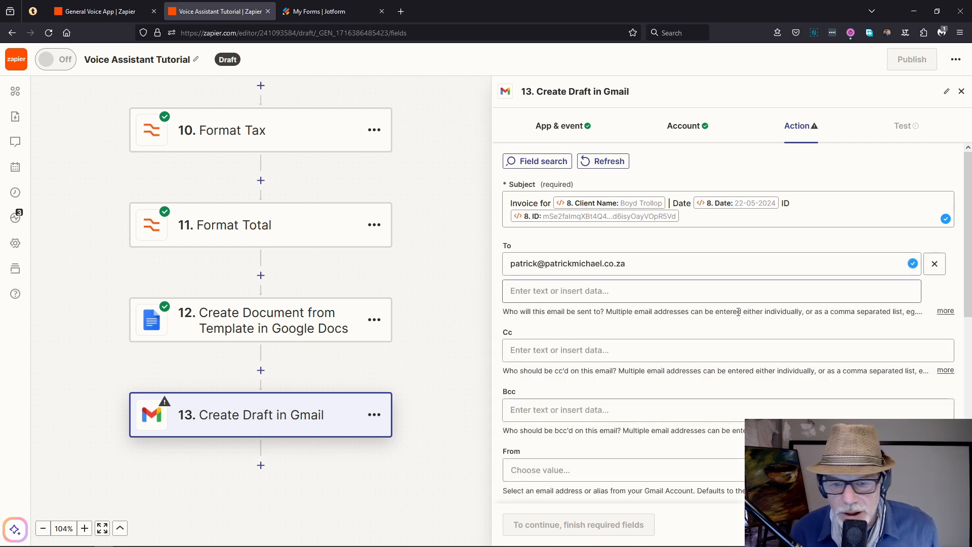
Step: Set the draft's From address to the connected Gmail account
scroll(581, 353, "down", 3)
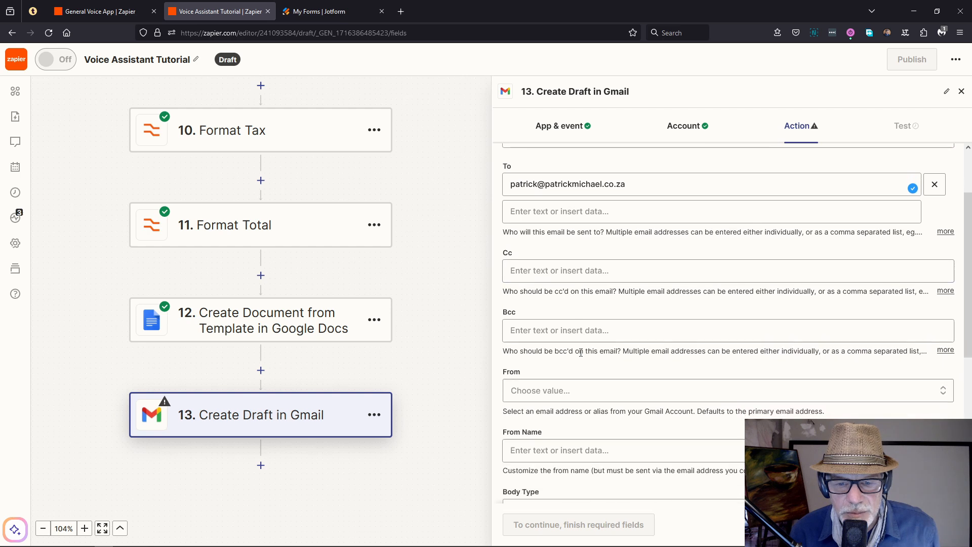
left_click(561, 341)
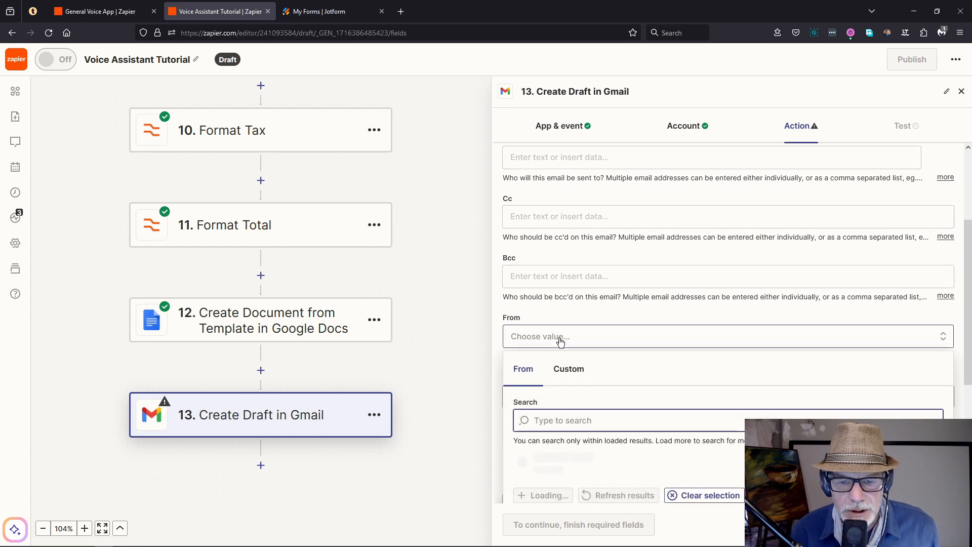
left_click(583, 452)
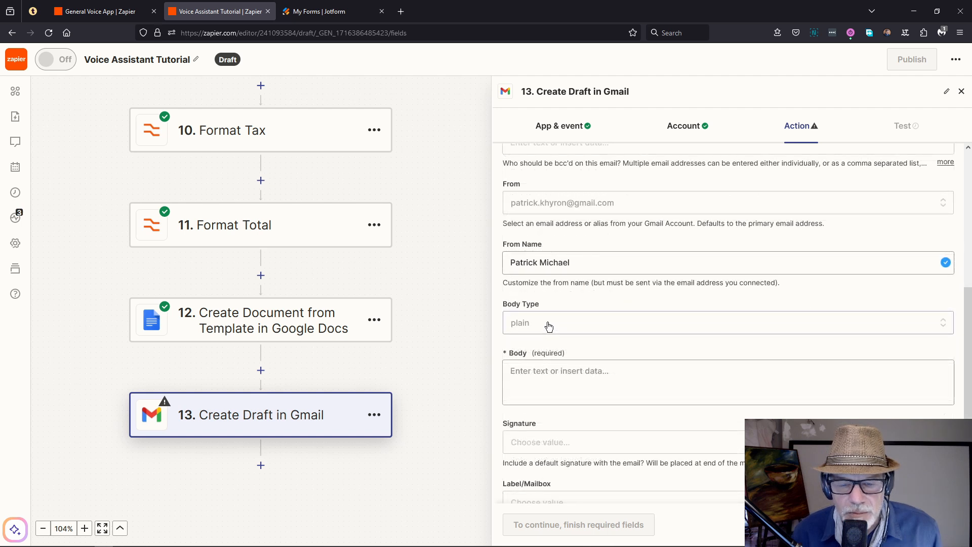
left_click(614, 371)
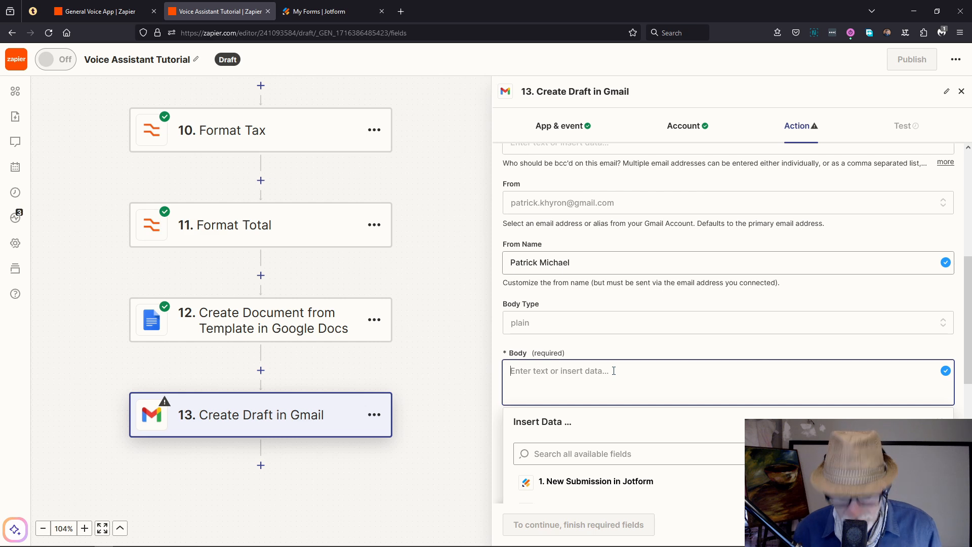
Step: Paste the invoice details text into Body and insert step 12's Google Docs Embed Link
key("ctrl+v")
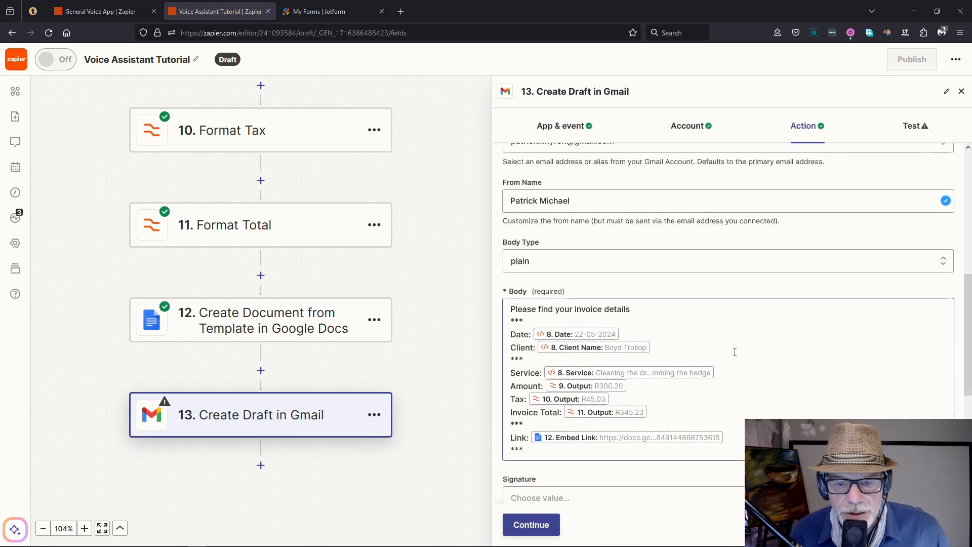
scroll(734, 360, "down", 2)
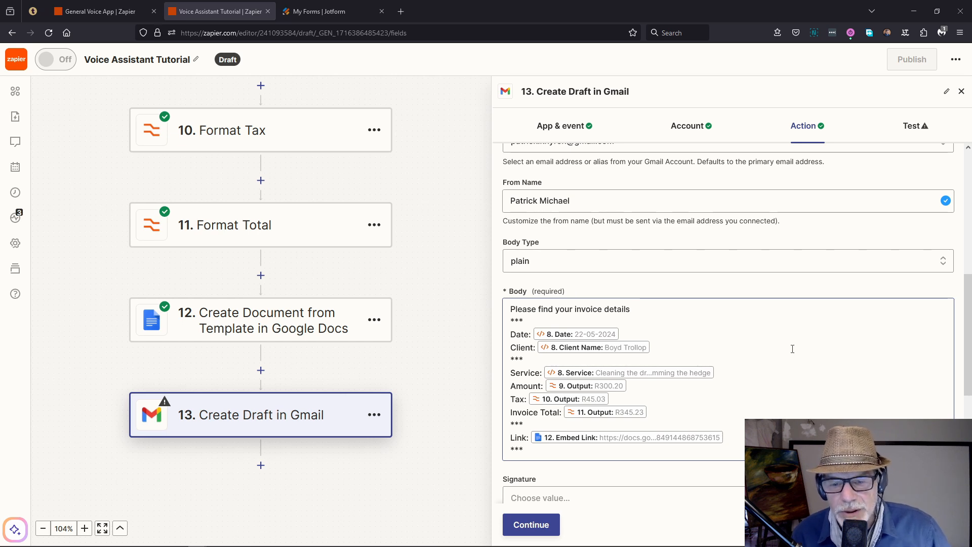
scroll(794, 349, "down", 1)
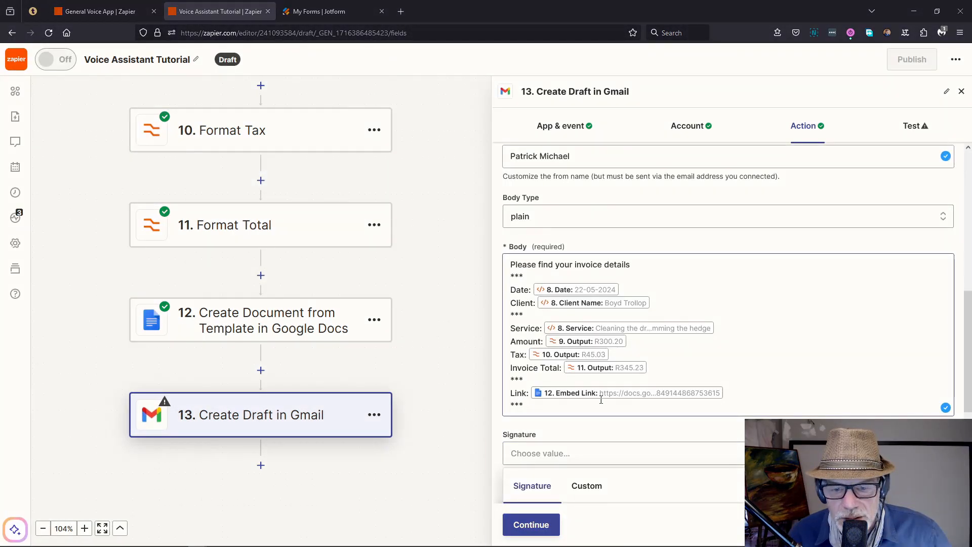
left_click(743, 387)
left_click(571, 478)
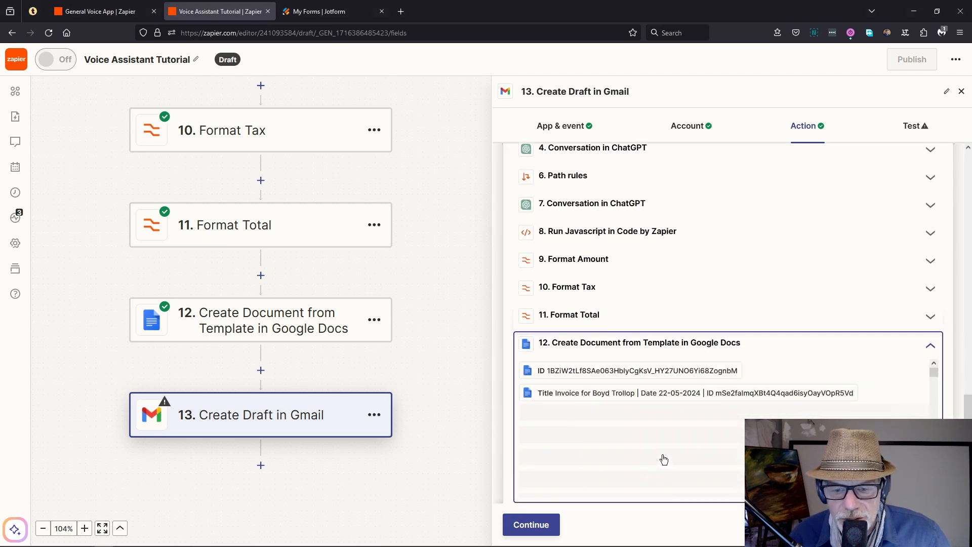
scroll(651, 383, "down", 10)
scroll(650, 413, "down", 10)
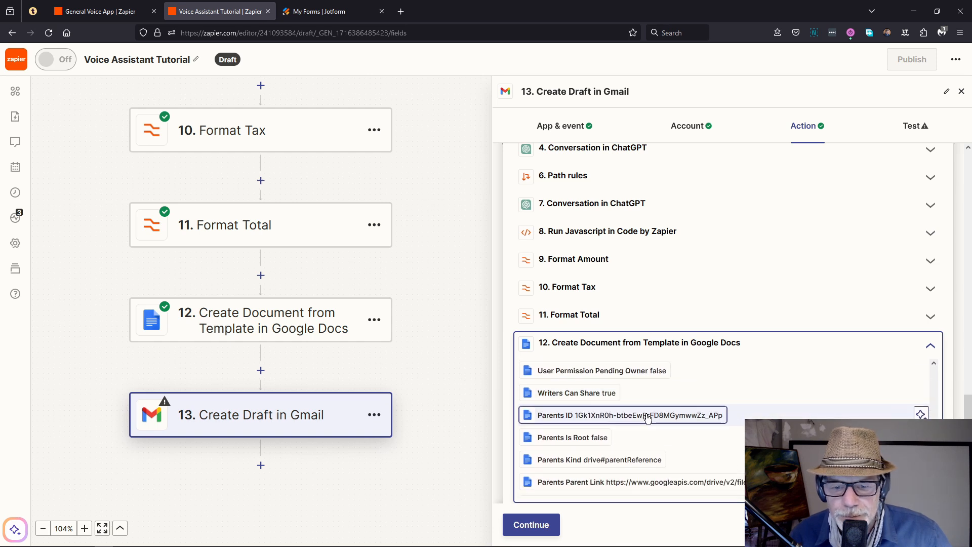
scroll(648, 417, "down", 2)
scroll(658, 406, "down", 2)
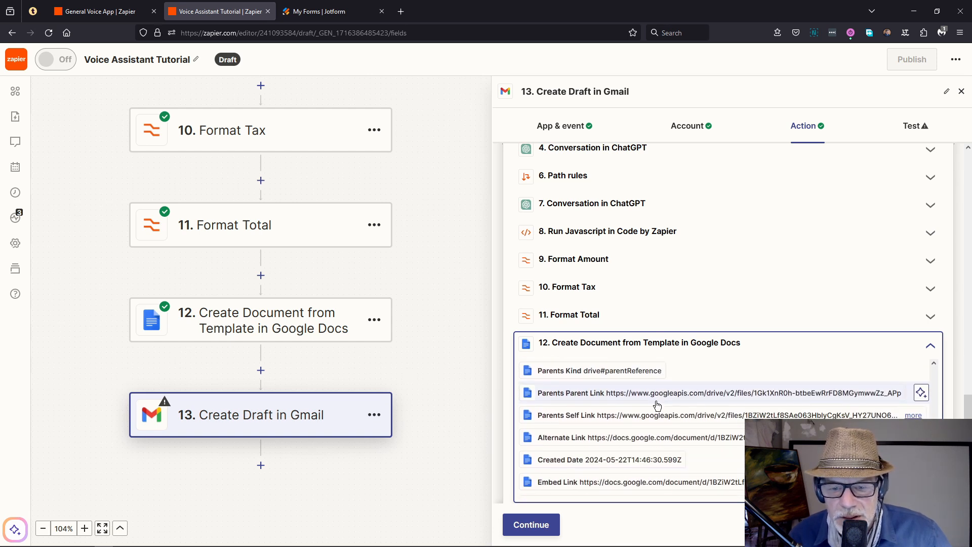
scroll(658, 405, "down", 2)
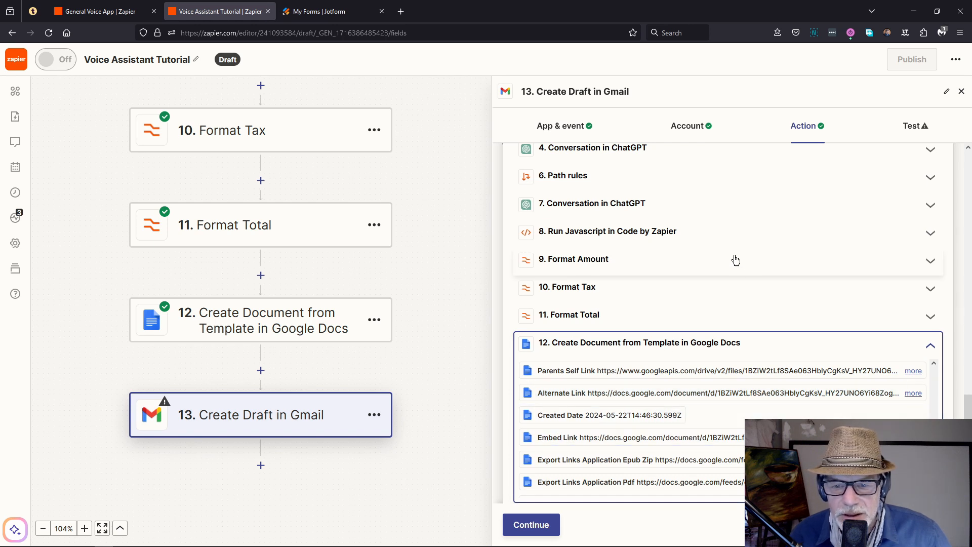
left_click(499, 286)
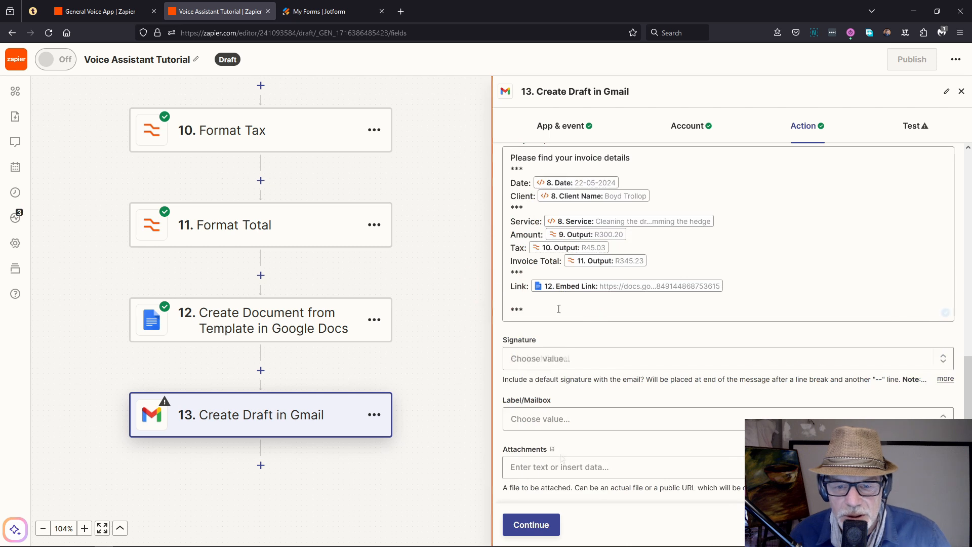
Step: Browse the Google Docs step's fields for the Attachments value
left_click(549, 470)
scroll(610, 451, "down", 3)
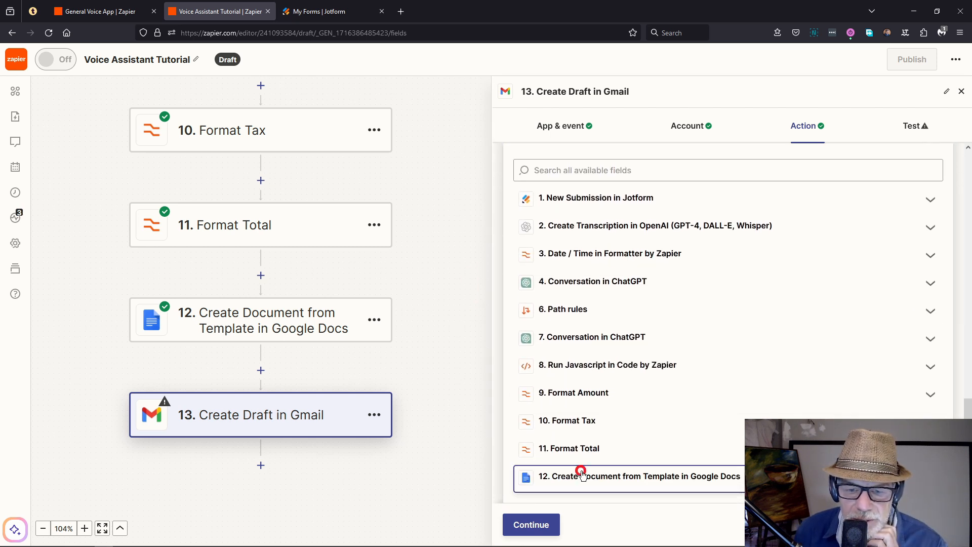
left_click(580, 473)
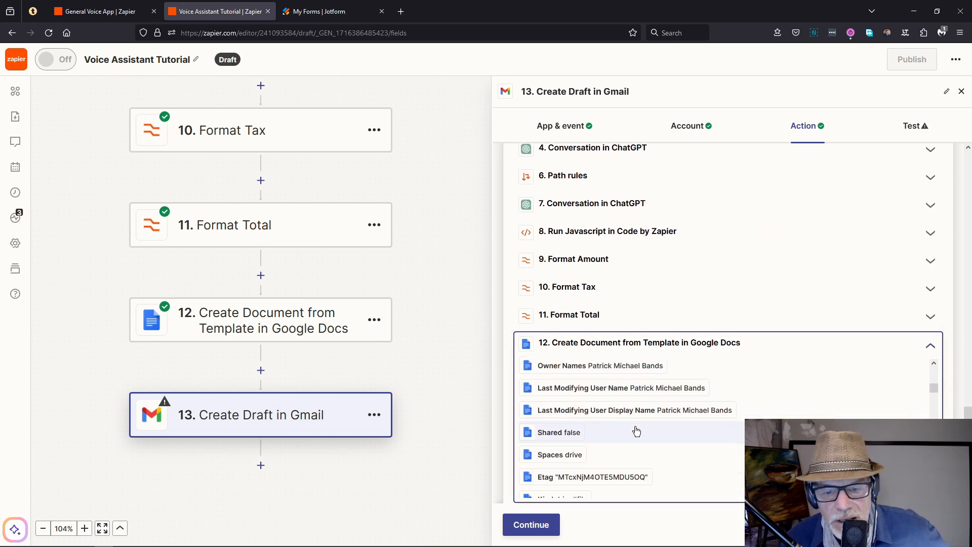
scroll(637, 431, "down", 5)
scroll(636, 431, "down", 8)
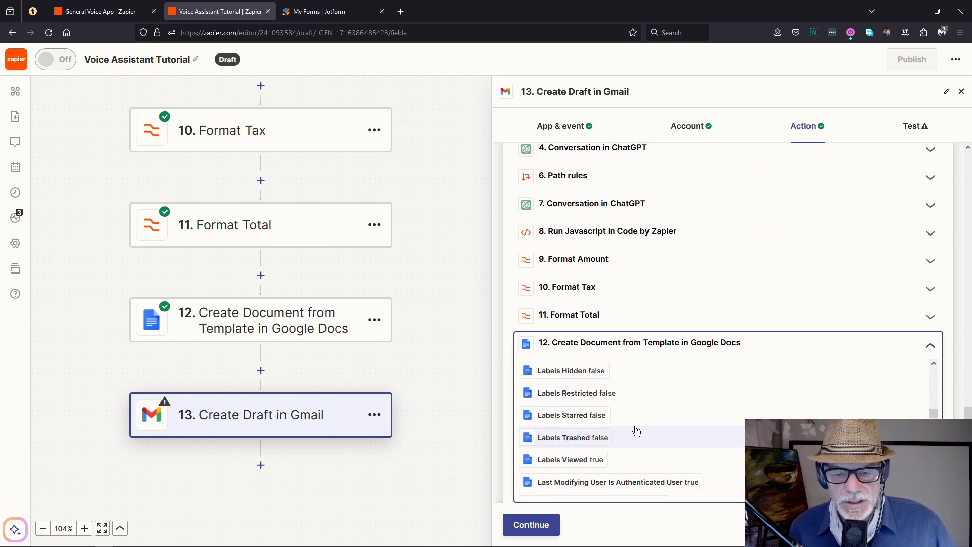
scroll(637, 431, "down", 4)
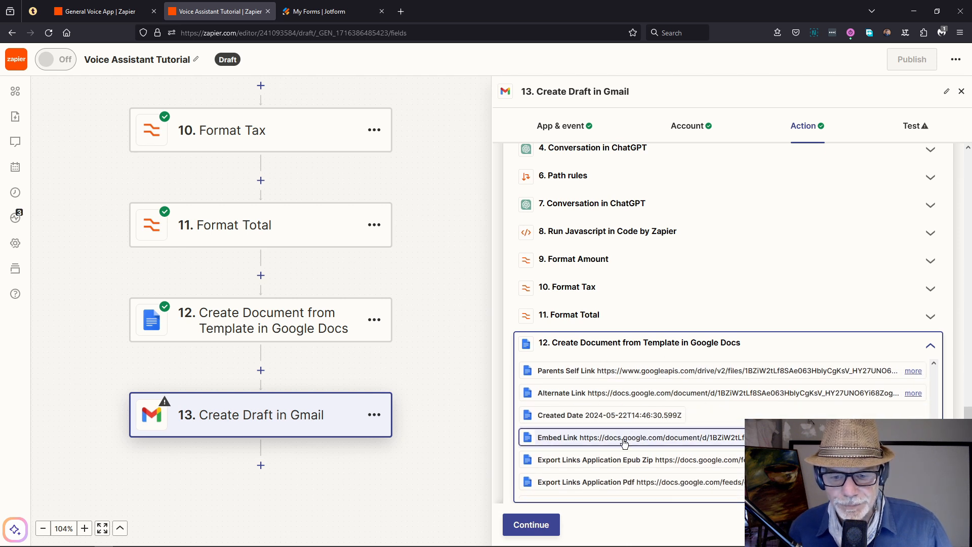
scroll(582, 444, "down", 2)
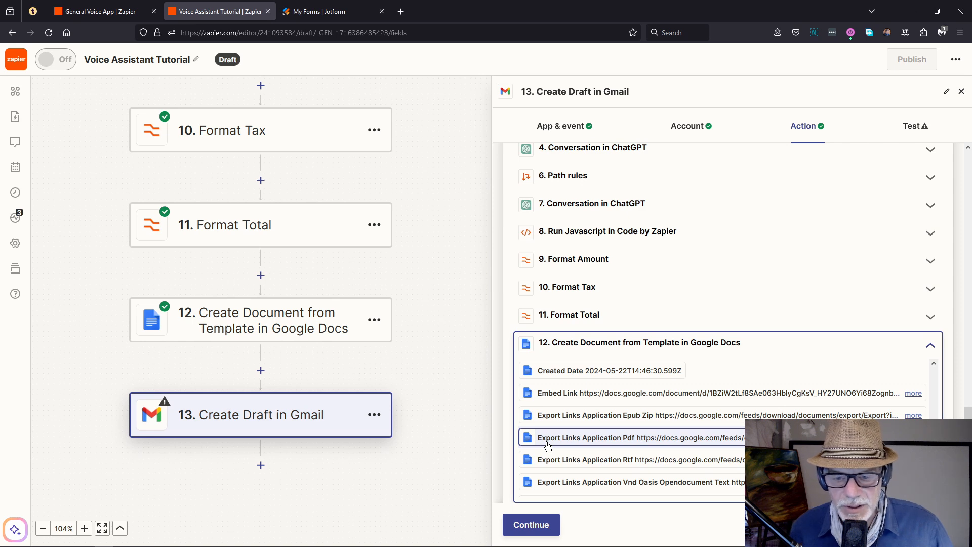
Step: Attach the Export Links Application Pdf and test the step to create the Gmail draft
left_click(547, 437)
left_click(531, 525)
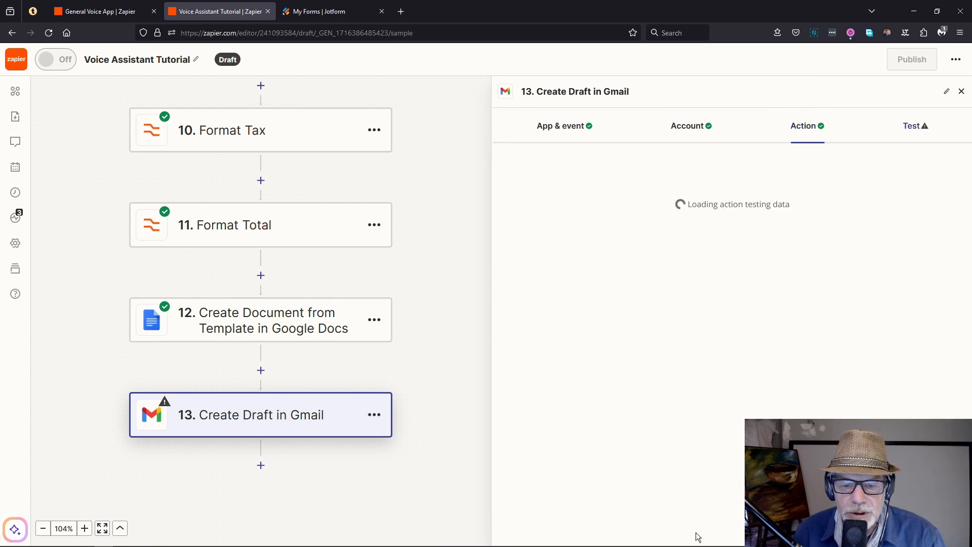
key("alt+Tab")
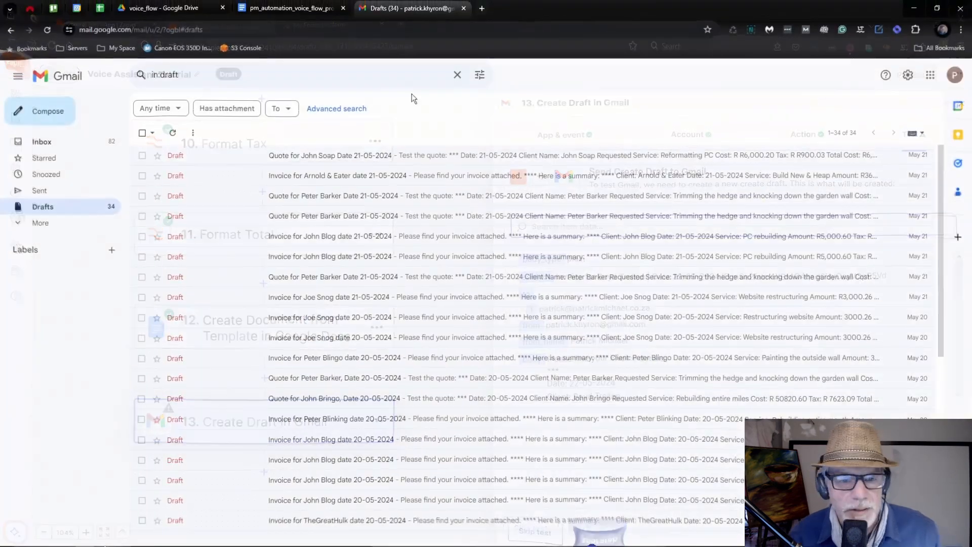
key("alt+Tab")
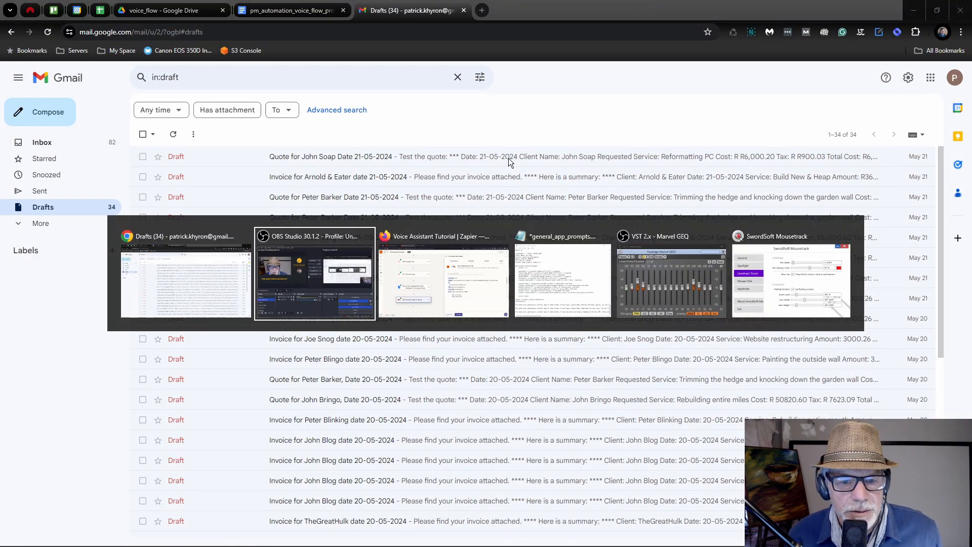
left_click(598, 525)
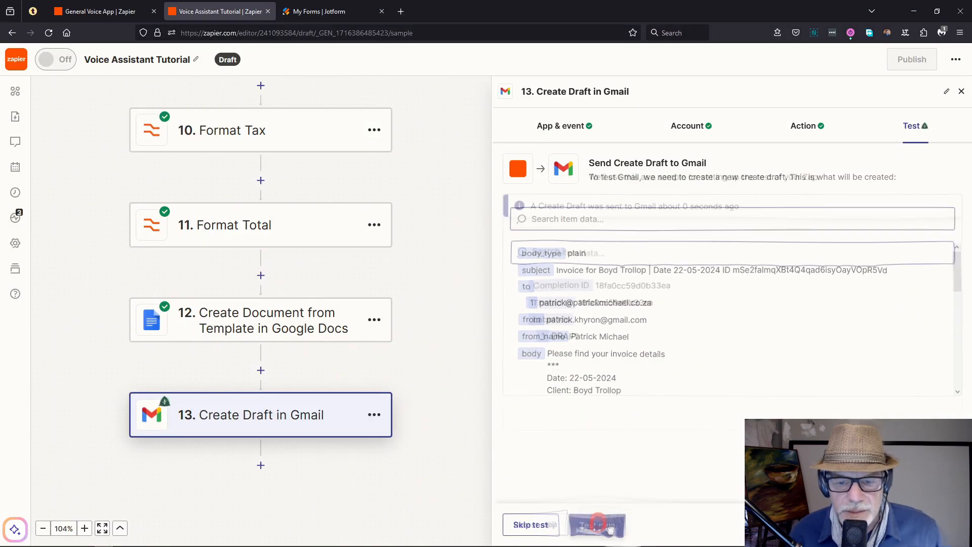
key("alt+Tab")
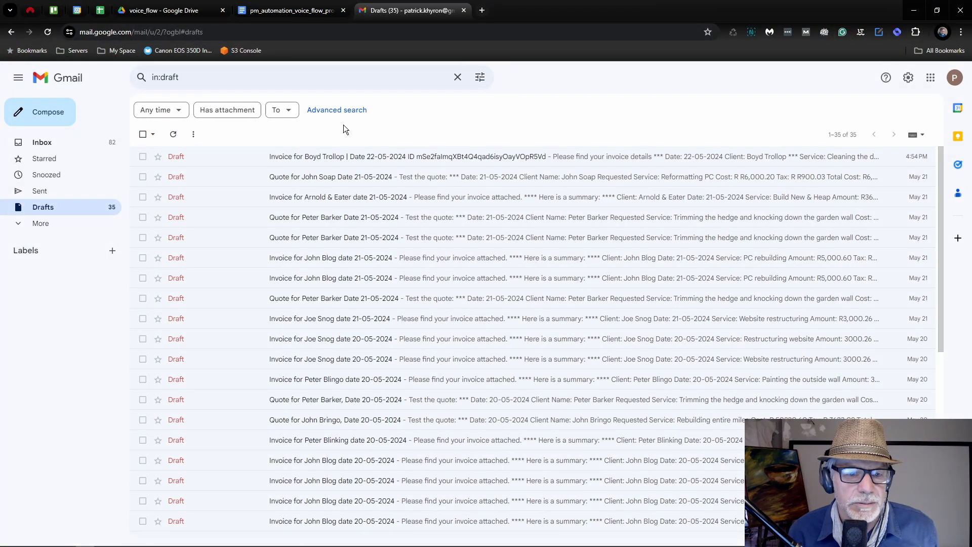
Step: Open the new Invoice draft and follow its Google Docs link to the invoice preview
left_click(308, 162)
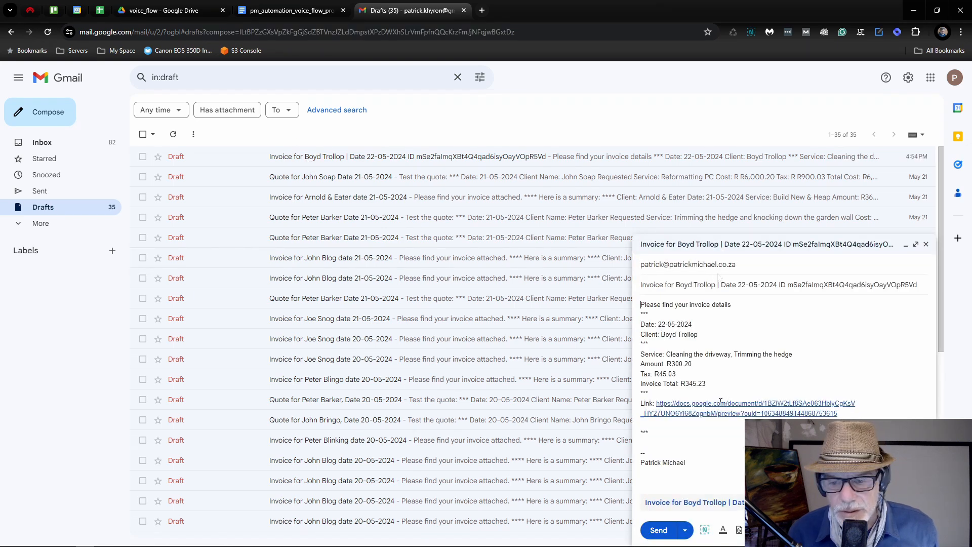
left_click(719, 405)
left_click(725, 427)
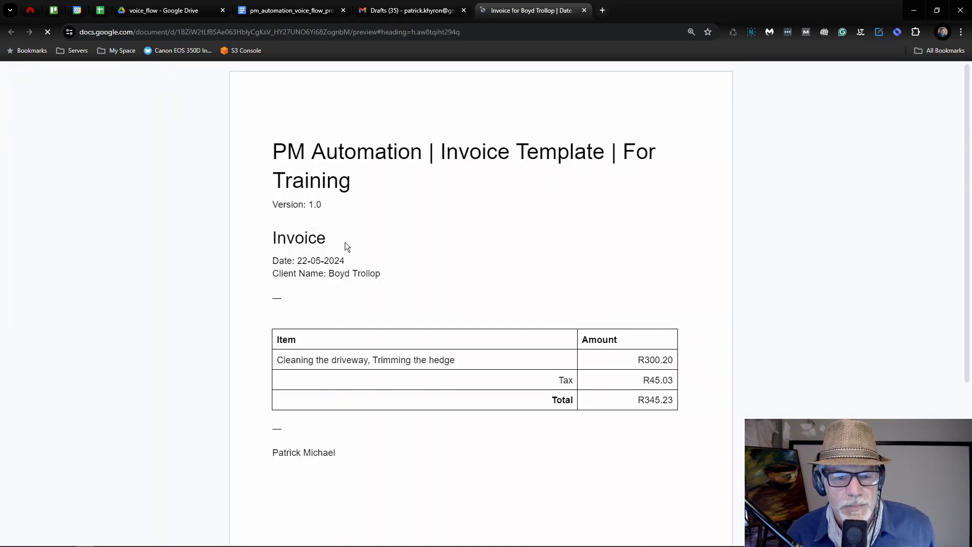
Step: Save the draft's invoice PDF attachment to the desktop and open it to confirm the R345.23 total
left_click(414, 12)
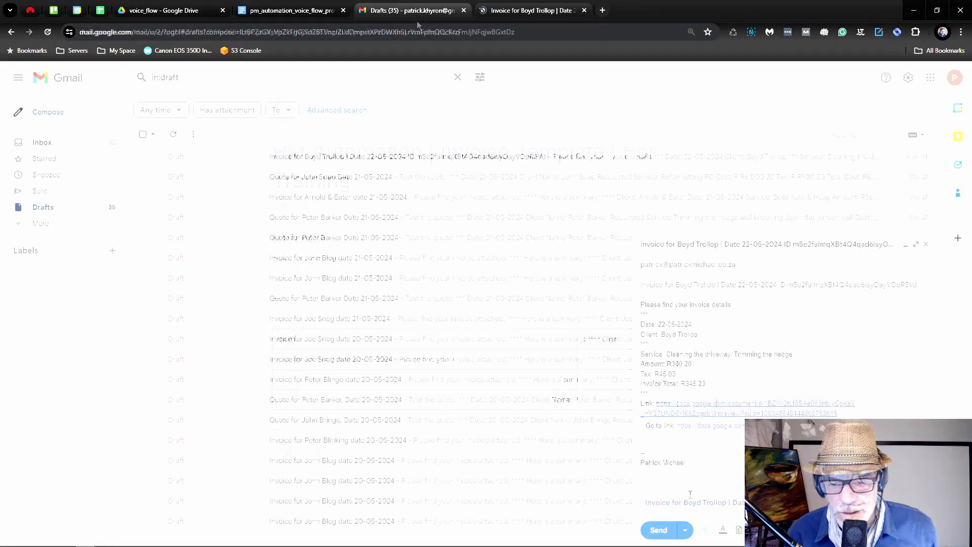
left_click(693, 501)
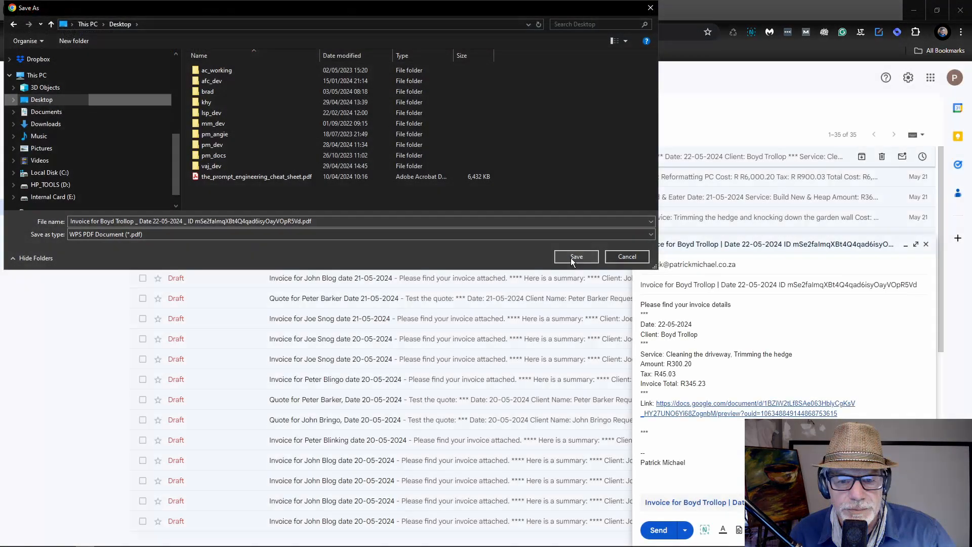
left_click(570, 258)
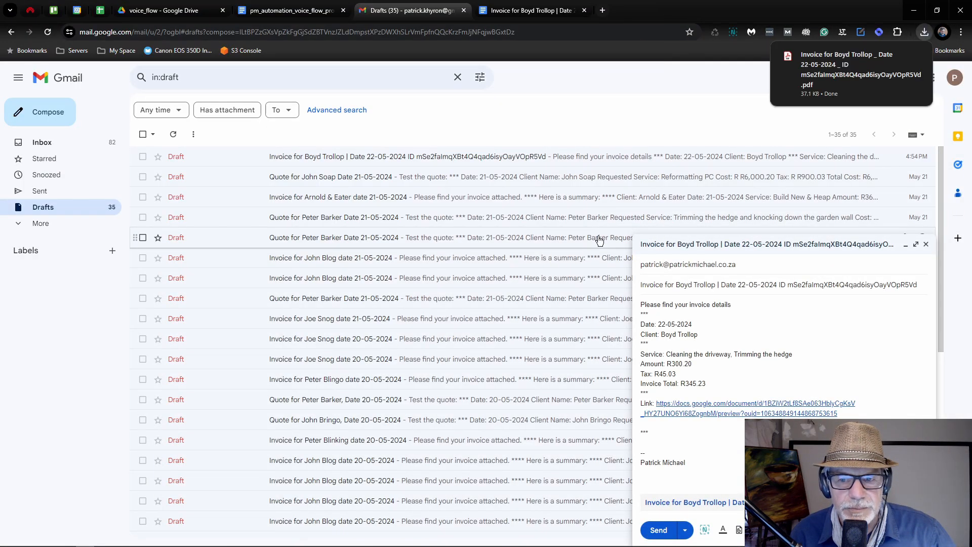
left_click(812, 74)
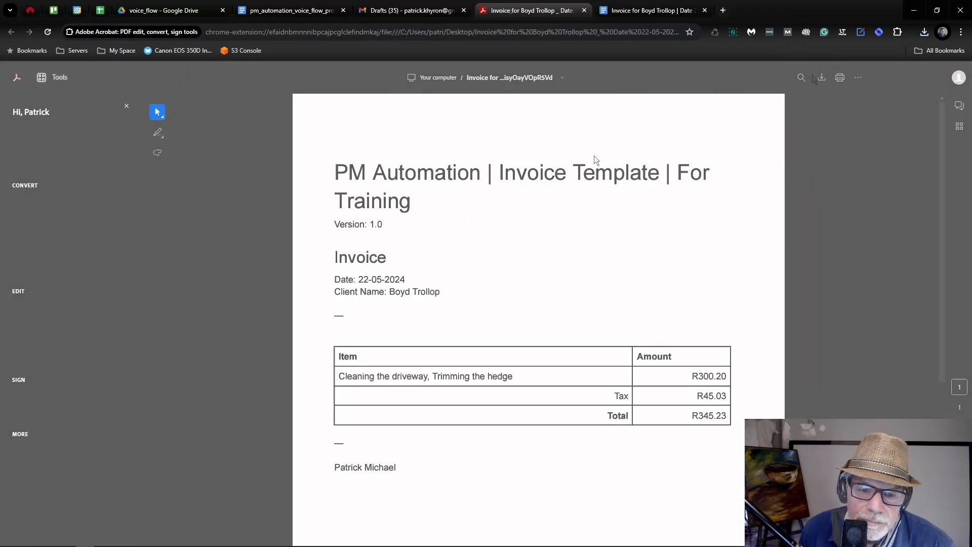